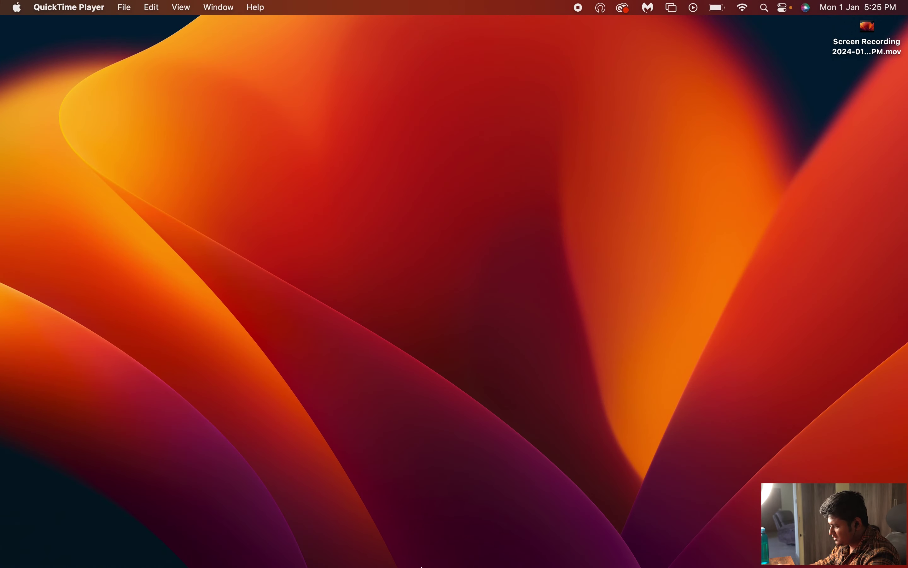
Step: Bring the browser forward and load Pinterest in a new tab
{"action": "left_click", "coordinate": [545, 550]}
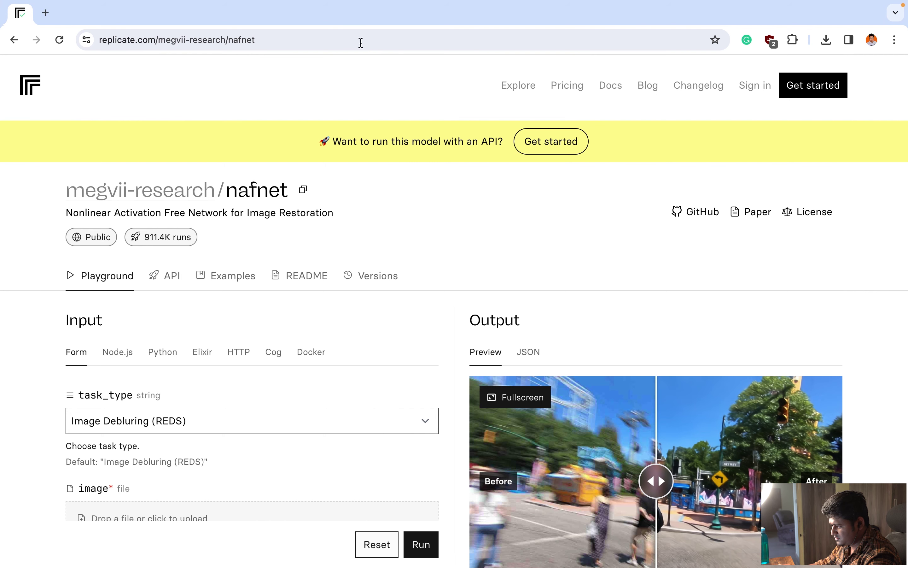
{"action": "left_click", "coordinate": [45, 15]}
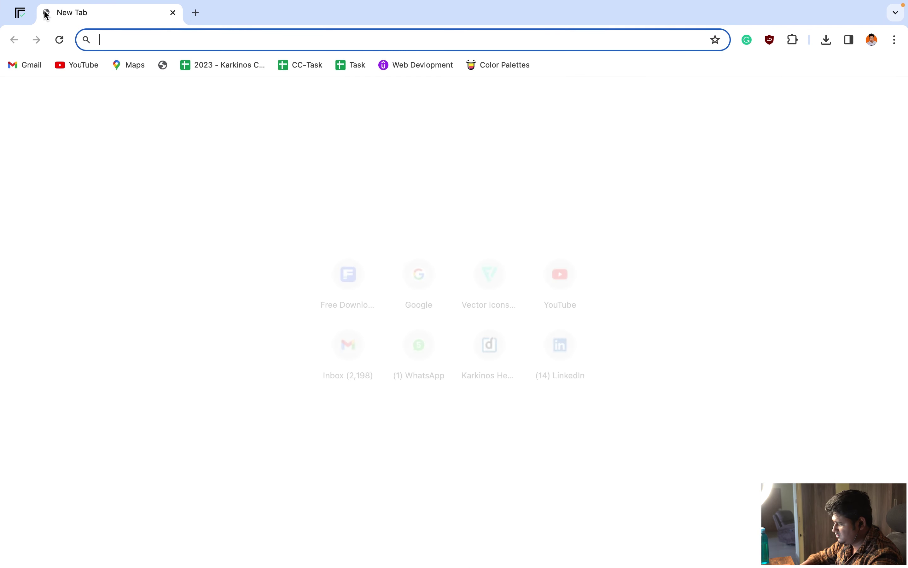
{"action": "type", "text": "pi"}
{"action": "key", "text": "Right"}
{"action": "key", "text": "Return"}
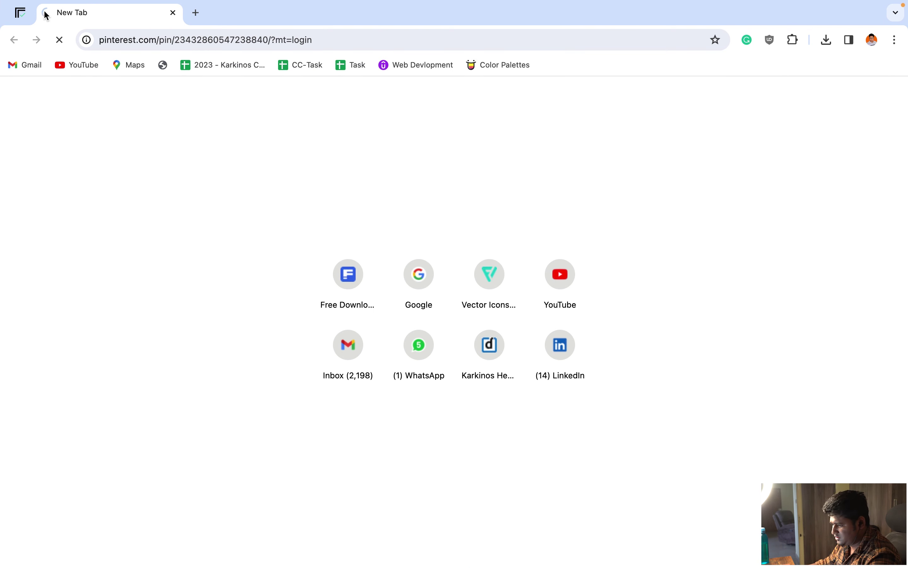
Step: Rerun the 'simple slides' search, open the green furniture template pin and follow its source link
{"action": "left_click", "coordinate": [310, 86]}
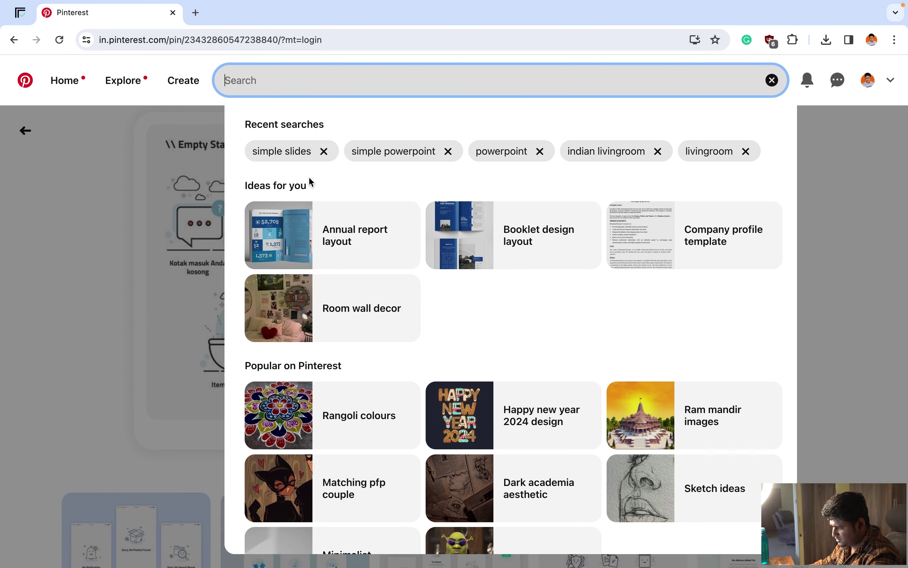
{"action": "left_click", "coordinate": [269, 150]}
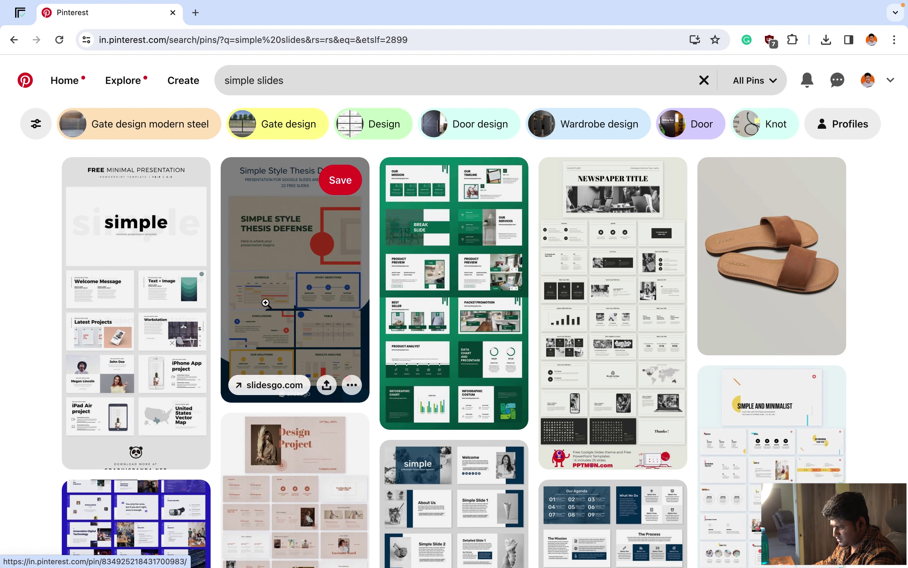
{"action": "left_click", "coordinate": [151, 315]}
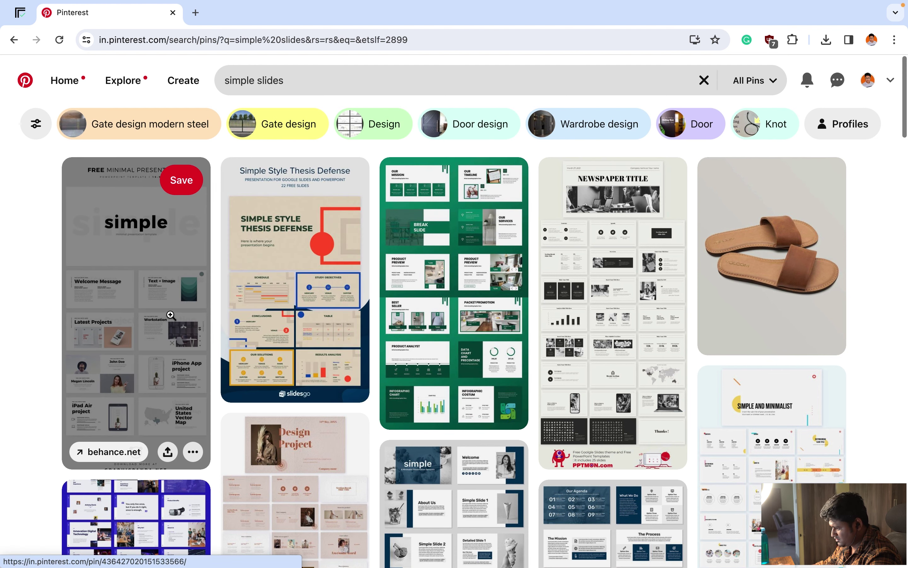
{"action": "mouse_move", "coordinate": [441, 260]}
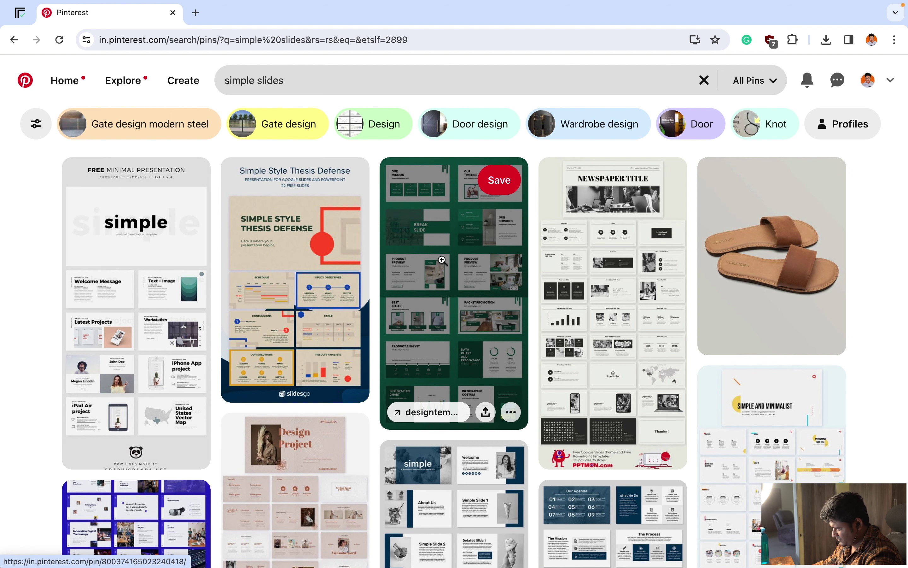
{"action": "left_click", "coordinate": [480, 250]}
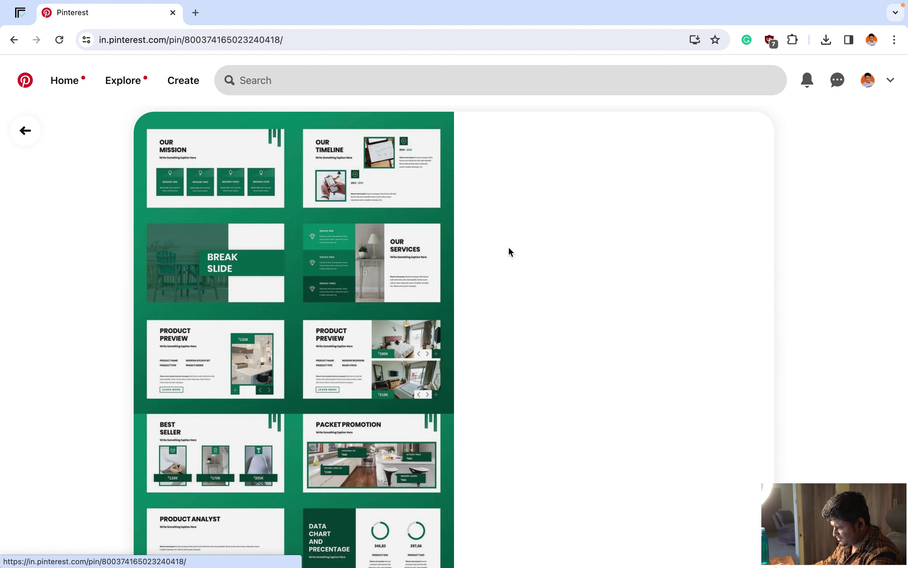
{"action": "scroll", "coordinate": [304, 251], "scroll_direction": "down", "scroll_amount": 2}
{"action": "scroll", "coordinate": [303, 251], "scroll_direction": "up", "scroll_amount": 2}
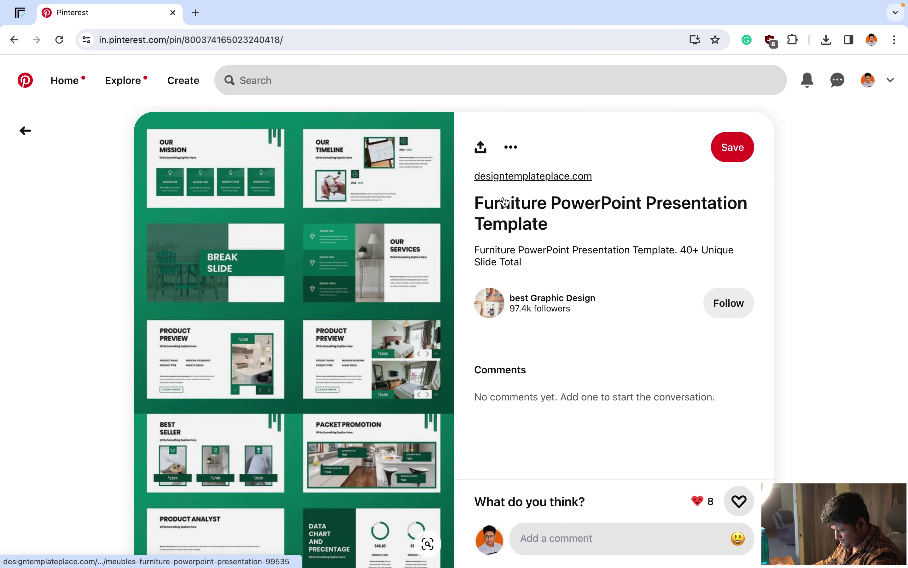
{"action": "left_click", "coordinate": [505, 203]}
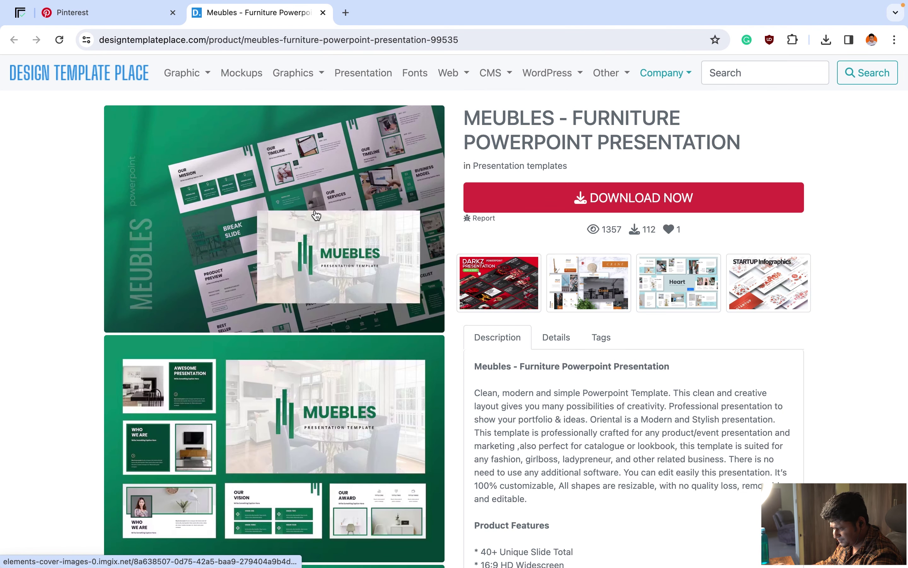
Step: Browse the Meubles template previews and enlarge the second preview image
{"action": "scroll", "coordinate": [316, 215], "scroll_direction": "down", "scroll_amount": 4}
{"action": "scroll", "coordinate": [316, 215], "scroll_direction": "up", "scroll_amount": 4}
{"action": "scroll", "coordinate": [265, 207], "scroll_direction": "down", "scroll_amount": 1}
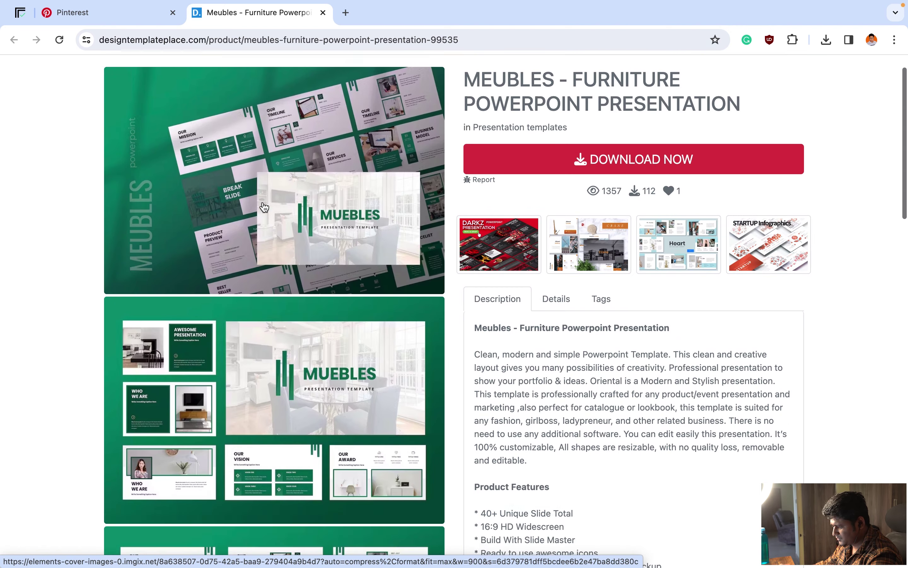
{"action": "scroll", "coordinate": [265, 207], "scroll_direction": "down", "scroll_amount": 10}
{"action": "scroll", "coordinate": [265, 207], "scroll_direction": "down", "scroll_amount": 3}
{"action": "scroll", "coordinate": [265, 207], "scroll_direction": "up", "scroll_amount": 2}
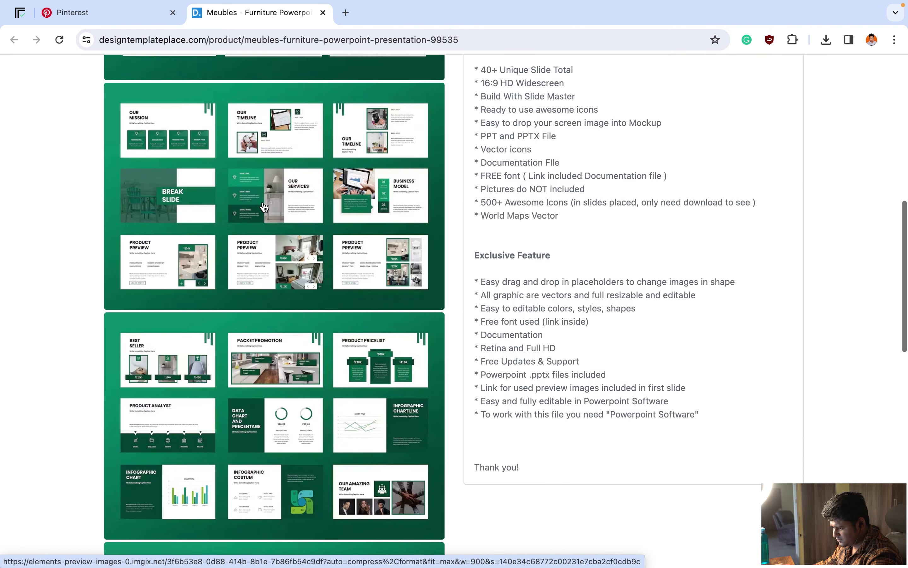
{"action": "scroll", "coordinate": [264, 207], "scroll_direction": "down", "scroll_amount": 1}
{"action": "scroll", "coordinate": [264, 208], "scroll_direction": "down", "scroll_amount": 2}
{"action": "scroll", "coordinate": [264, 207], "scroll_direction": "up", "scroll_amount": 6}
{"action": "scroll", "coordinate": [265, 207], "scroll_direction": "up", "scroll_amount": 3}
{"action": "scroll", "coordinate": [264, 207], "scroll_direction": "up", "scroll_amount": 2}
{"action": "scroll", "coordinate": [264, 207], "scroll_direction": "down", "scroll_amount": 2}
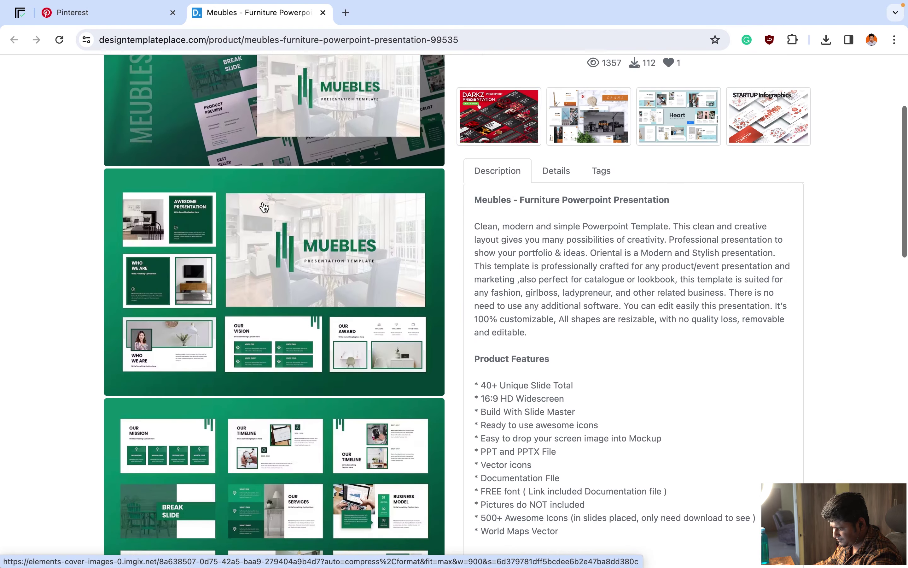
{"action": "left_click", "coordinate": [244, 246]}
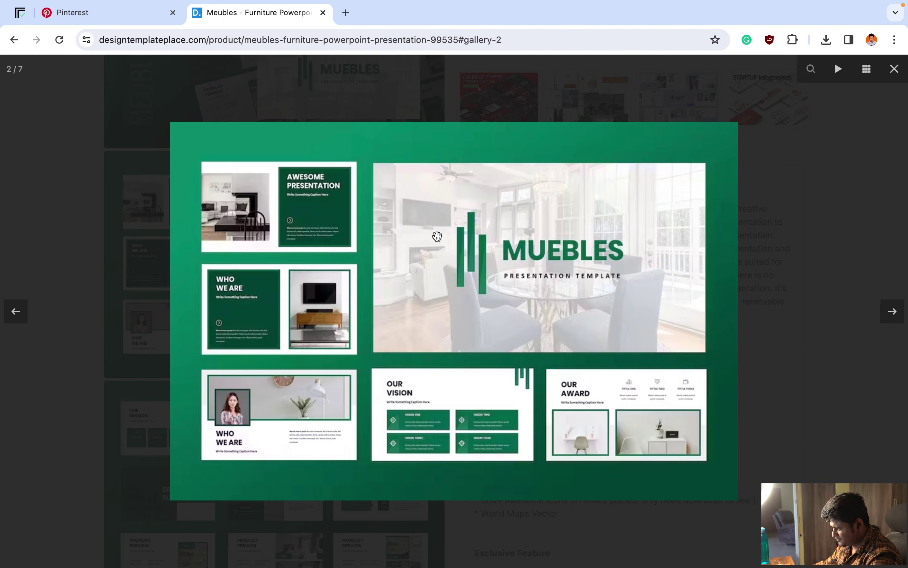
Step: Copy the enlarged preview image, glance at PowerPoint, then close the gallery view
{"action": "right_click", "coordinate": [438, 221]}
{"action": "left_click", "coordinate": [490, 260]}
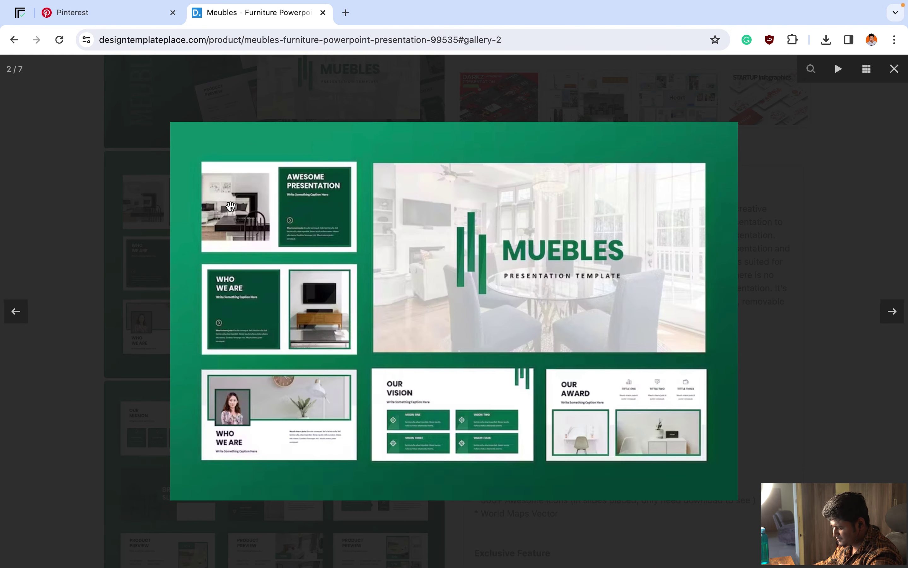
{"action": "key", "text": "super+Tab"}
{"action": "key", "text": "super+Tab"}
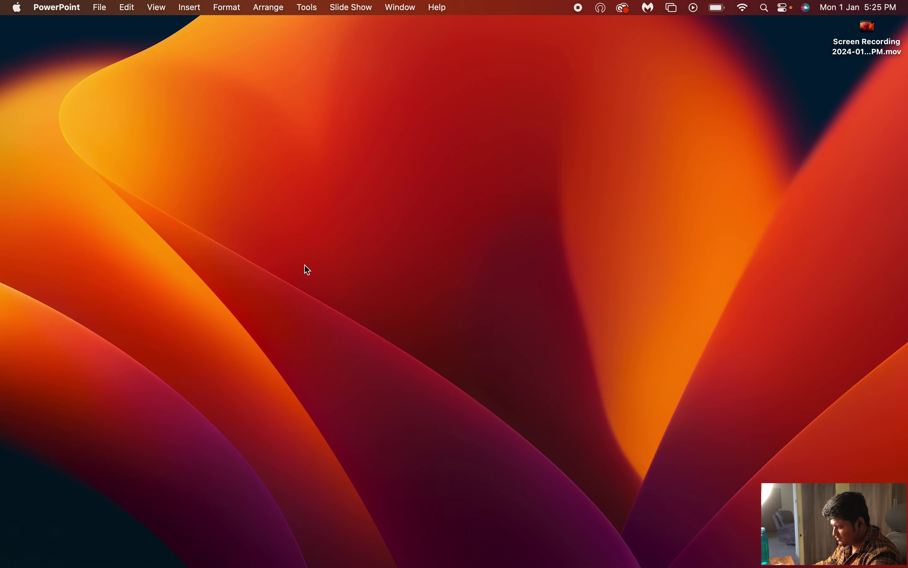
{"action": "key", "text": "super+Tab"}
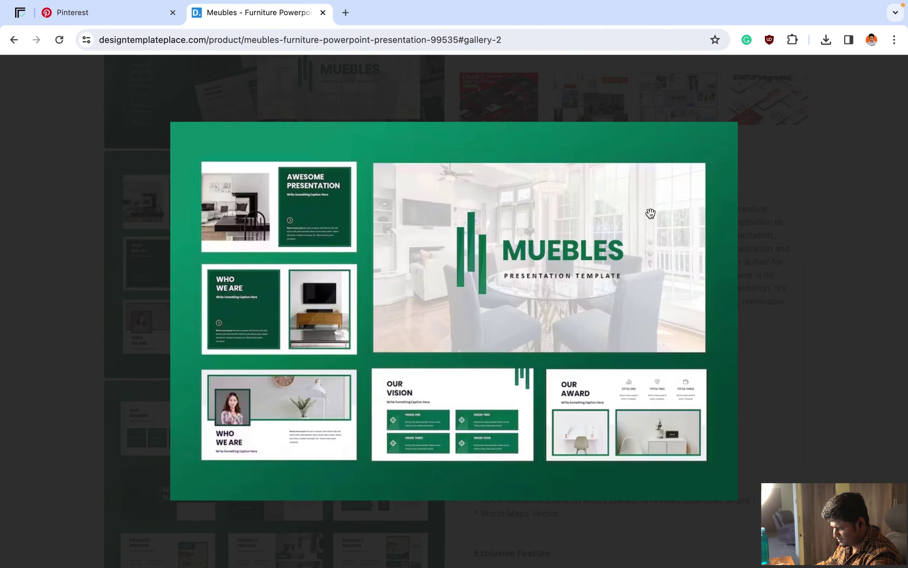
{"action": "key", "text": "super+Tab"}
{"action": "key", "text": "super+Tab"}
{"action": "key", "text": "super+Tab"}
{"action": "key", "text": "super+shift+Tab"}
{"action": "key", "text": "super+shift+Tab"}
{"action": "key", "text": "super+shift+Tab"}
{"action": "key", "text": "super+shift+Tab"}
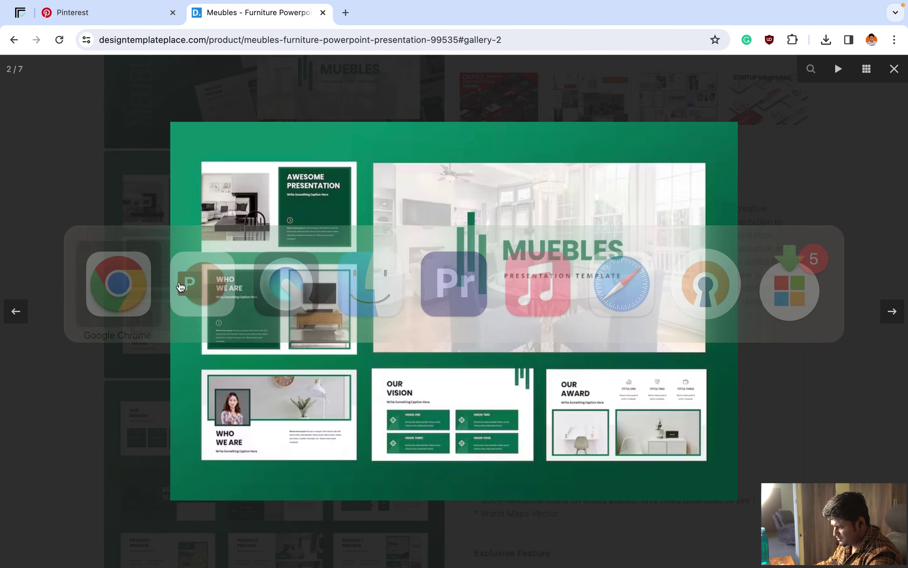
{"action": "left_click", "coordinate": [759, 197]}
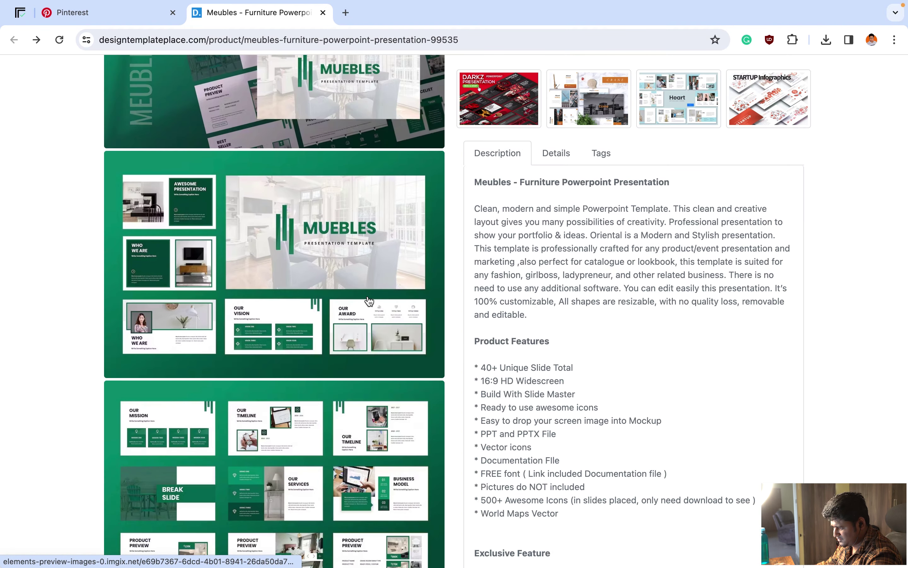
Step: Scroll through the previews and enlarge the slide-grid image containing the Our Mission slide
{"action": "scroll", "coordinate": [368, 300], "scroll_direction": "up", "scroll_amount": 2}
{"action": "scroll", "coordinate": [370, 301], "scroll_direction": "up", "scroll_amount": 3}
{"action": "scroll", "coordinate": [370, 302], "scroll_direction": "down", "scroll_amount": 5}
{"action": "scroll", "coordinate": [370, 300], "scroll_direction": "down", "scroll_amount": 2}
{"action": "scroll", "coordinate": [370, 300], "scroll_direction": "up", "scroll_amount": 1}
{"action": "scroll", "coordinate": [370, 300], "scroll_direction": "down", "scroll_amount": 2}
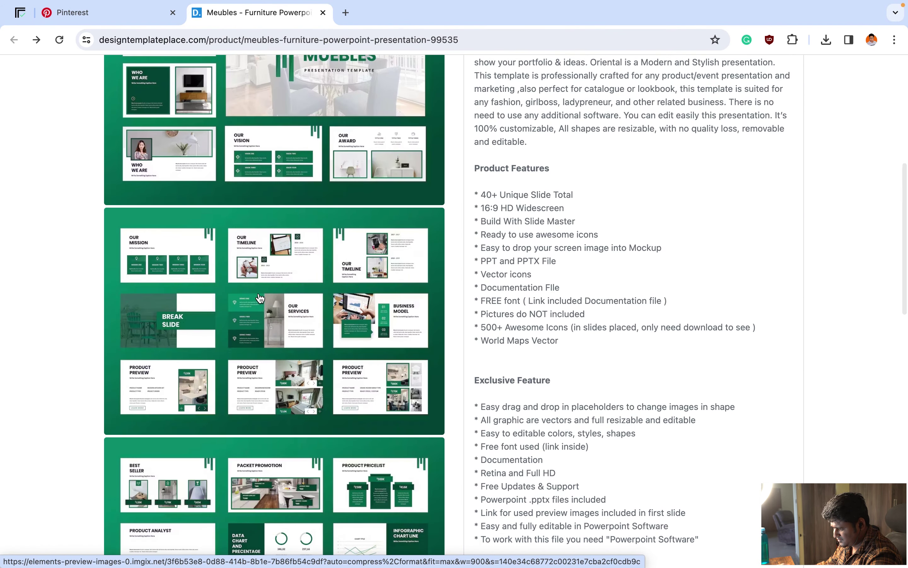
{"action": "scroll", "coordinate": [271, 296], "scroll_direction": "down", "scroll_amount": 4}
{"action": "scroll", "coordinate": [270, 297], "scroll_direction": "up", "scroll_amount": 2}
{"action": "scroll", "coordinate": [270, 297], "scroll_direction": "down", "scroll_amount": 5}
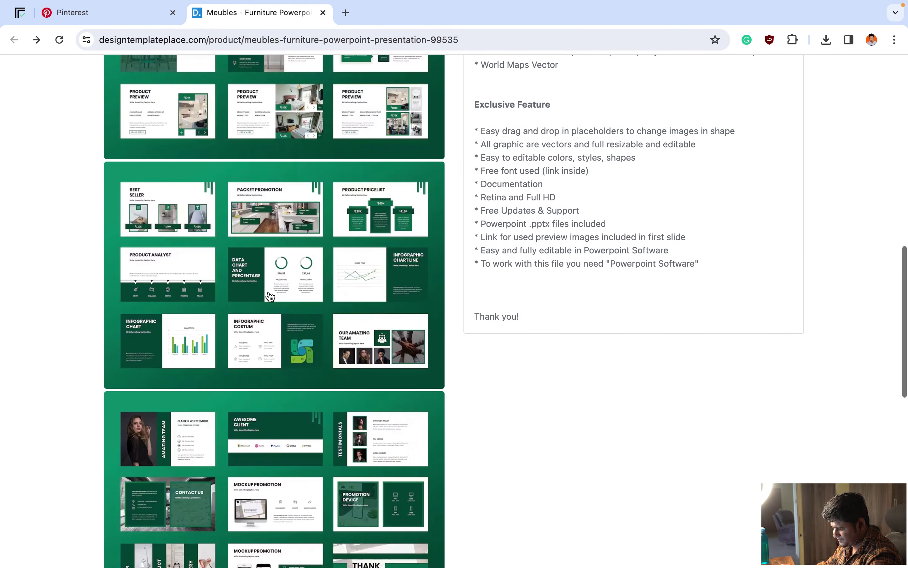
{"action": "scroll", "coordinate": [271, 296], "scroll_direction": "down", "scroll_amount": 4}
{"action": "scroll", "coordinate": [271, 296], "scroll_direction": "down", "scroll_amount": 2}
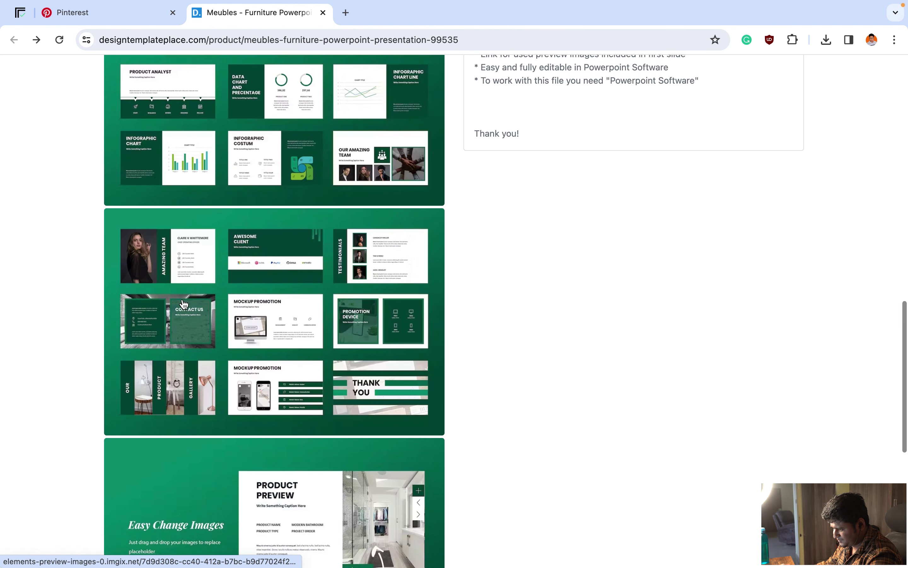
{"action": "scroll", "coordinate": [183, 300], "scroll_direction": "down", "scroll_amount": 7}
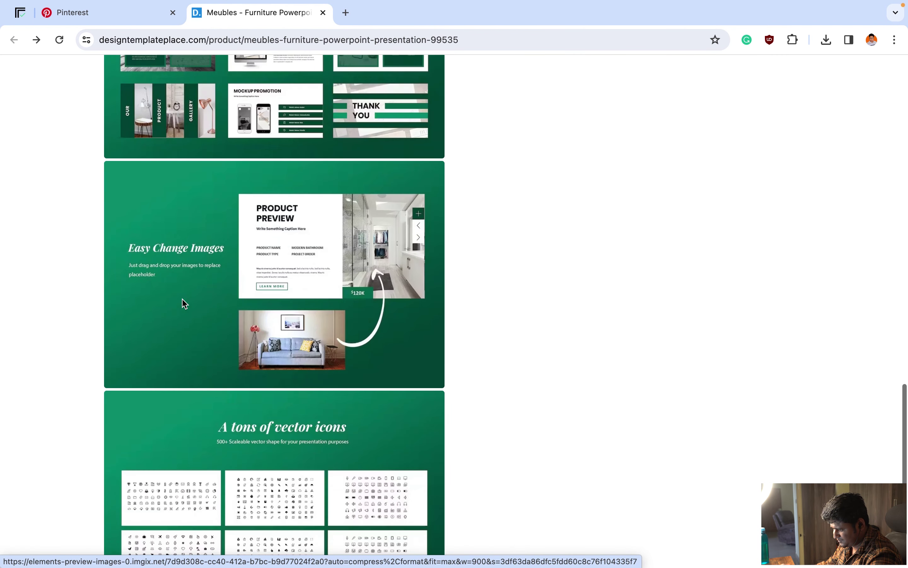
{"action": "scroll", "coordinate": [184, 300], "scroll_direction": "down", "scroll_amount": 2}
{"action": "scroll", "coordinate": [184, 303], "scroll_direction": "down", "scroll_amount": 1}
{"action": "scroll", "coordinate": [184, 303], "scroll_direction": "up", "scroll_amount": 6}
{"action": "scroll", "coordinate": [184, 303], "scroll_direction": "up", "scroll_amount": 11}
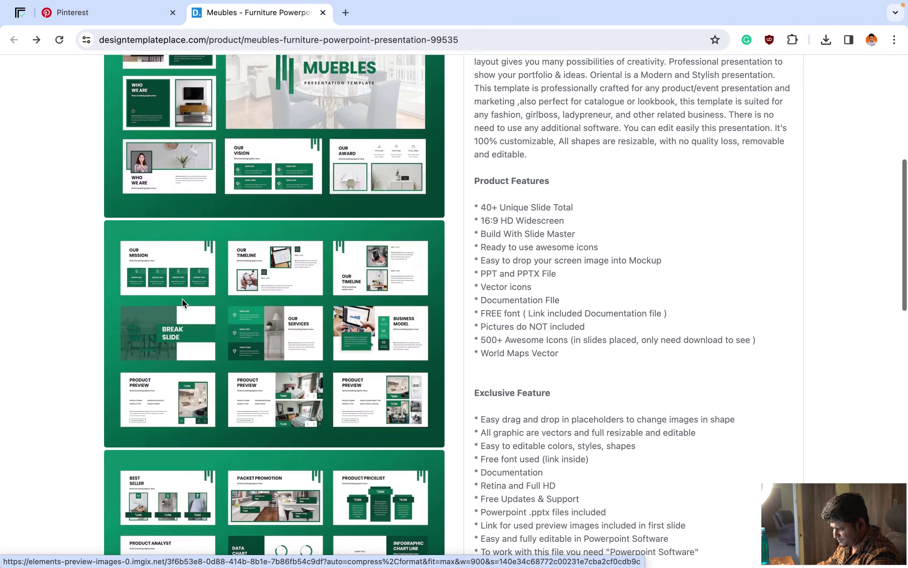
{"action": "scroll", "coordinate": [184, 303], "scroll_direction": "down", "scroll_amount": 1}
{"action": "scroll", "coordinate": [184, 302], "scroll_direction": "up", "scroll_amount": 2}
{"action": "left_click", "coordinate": [267, 257]}
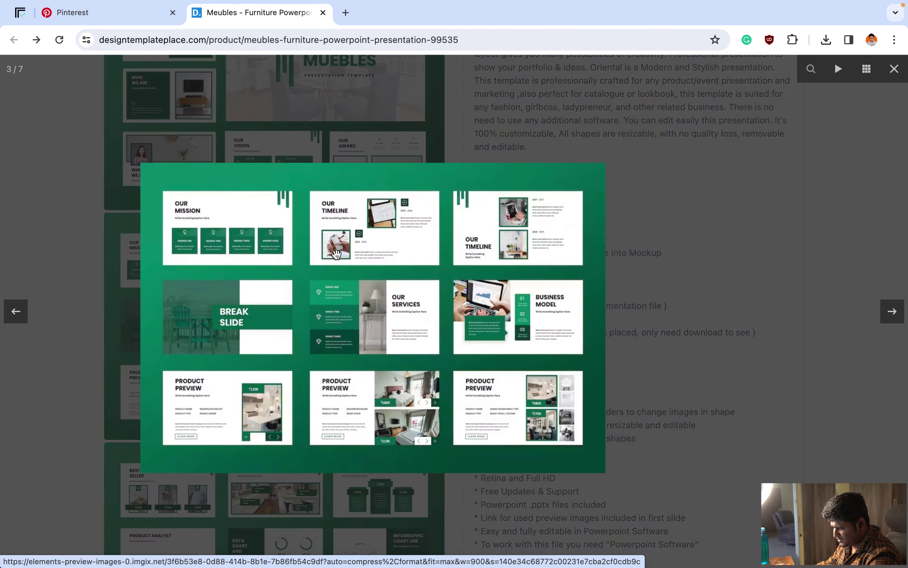
Step: Copy the slide-grid image and start a blank PowerPoint presentation
{"action": "right_click", "coordinate": [422, 229]}
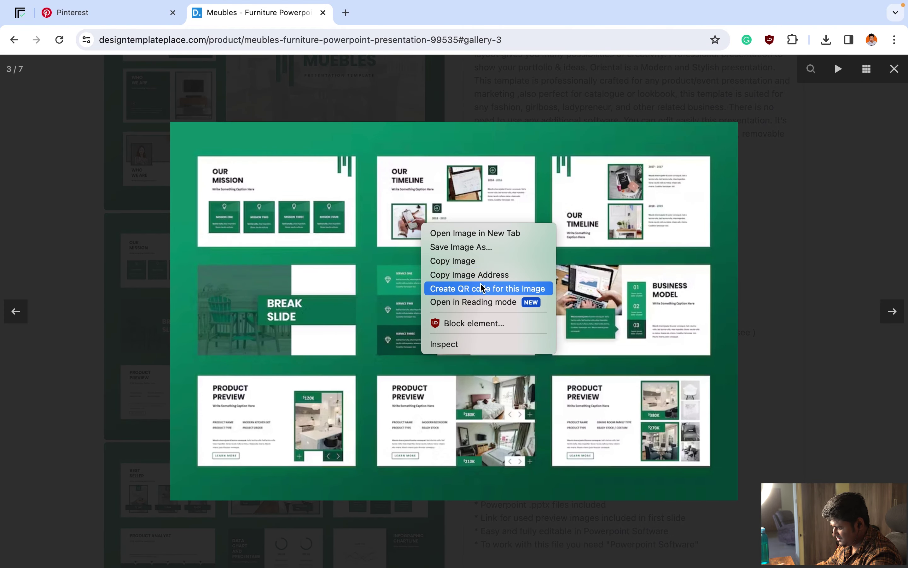
{"action": "left_click", "coordinate": [462, 259]}
{"action": "key", "text": "super+Tab"}
{"action": "left_click", "coordinate": [202, 290]}
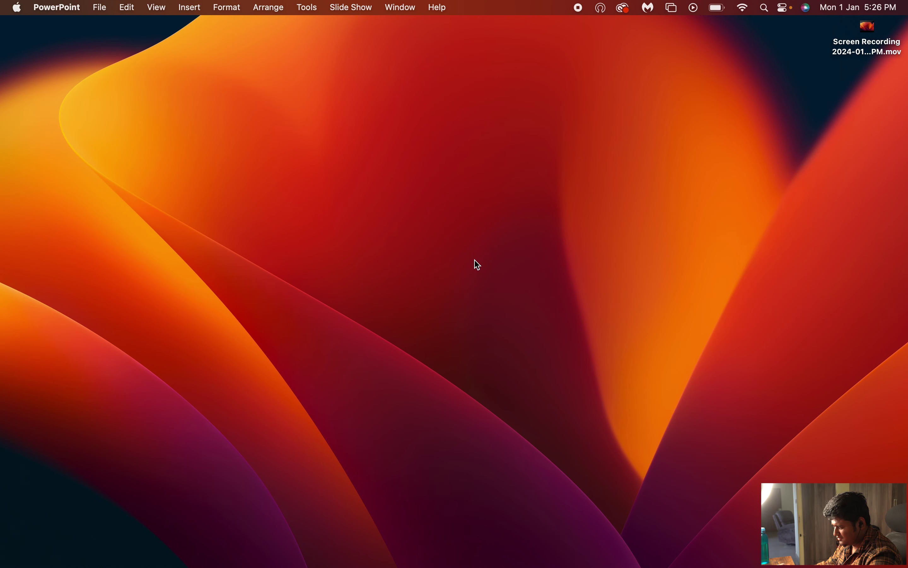
{"action": "mouse_move", "coordinate": [753, 561]}
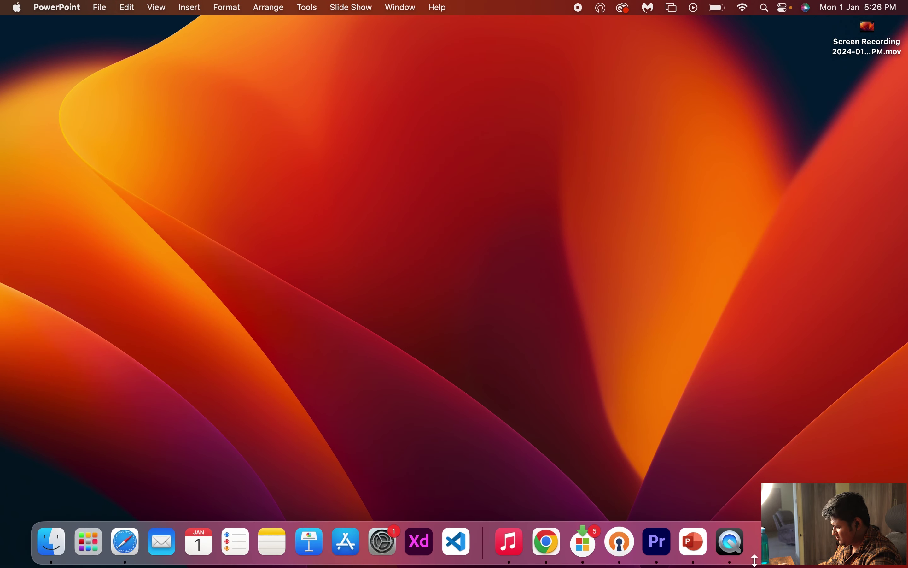
{"action": "left_click", "coordinate": [693, 543]}
Step: Paste the Meubles slide-grid image onto slide 1, dismiss Design Ideas, and add a second slide
{"action": "key", "text": "super+v"}
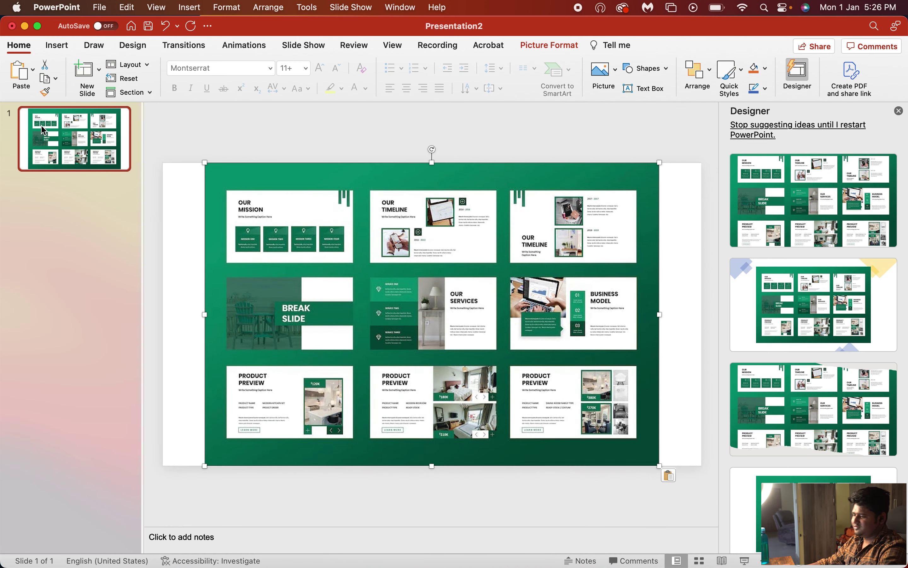
{"action": "left_click", "coordinate": [641, 142]}
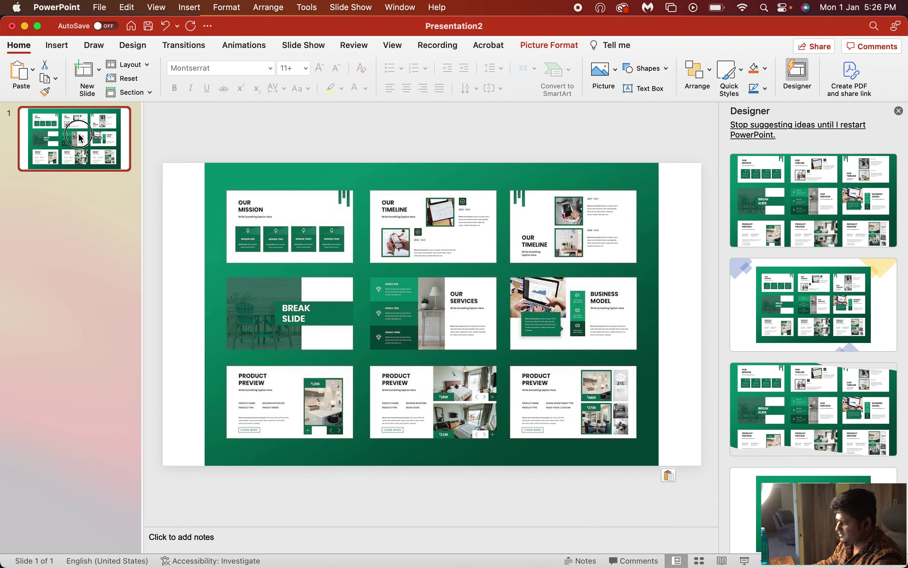
{"action": "left_click", "coordinate": [899, 111]}
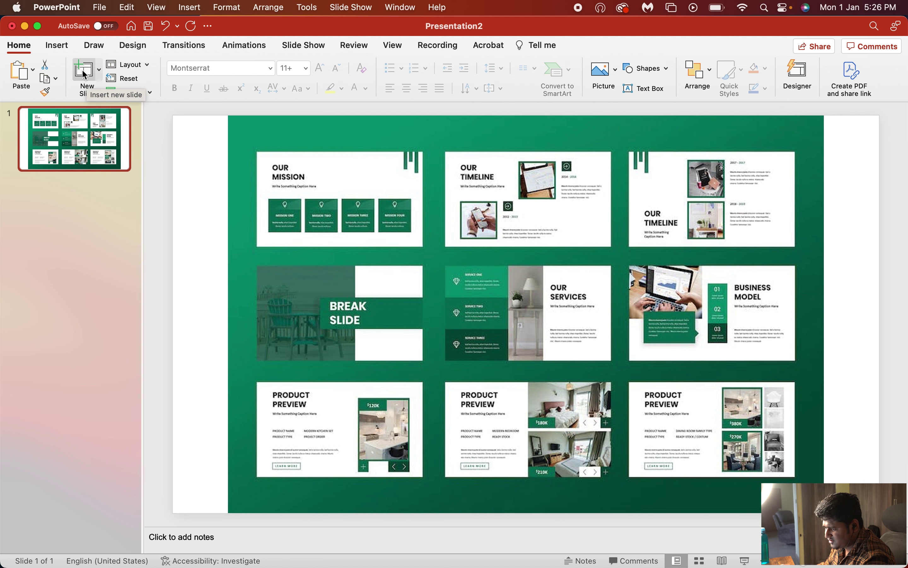
{"action": "left_click", "coordinate": [85, 74]}
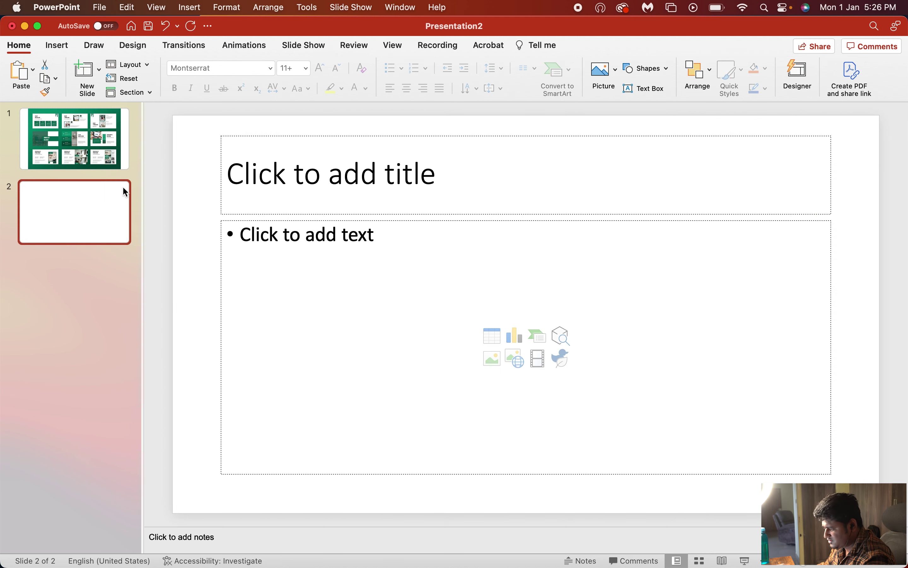
Step: Discard the stray slide attempts, then add a new slide and delete its placeholders
{"action": "key", "text": "Delete"}
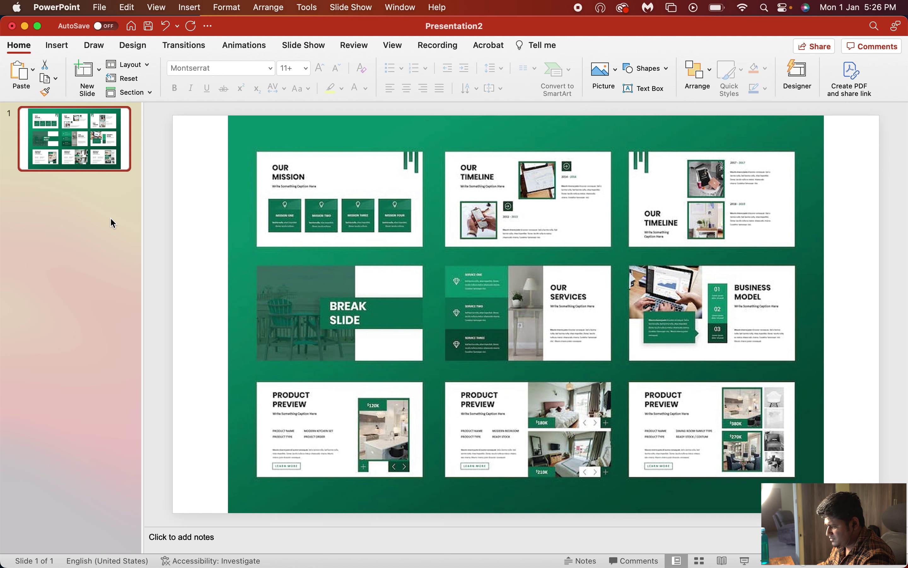
{"action": "key", "text": "super+d"}
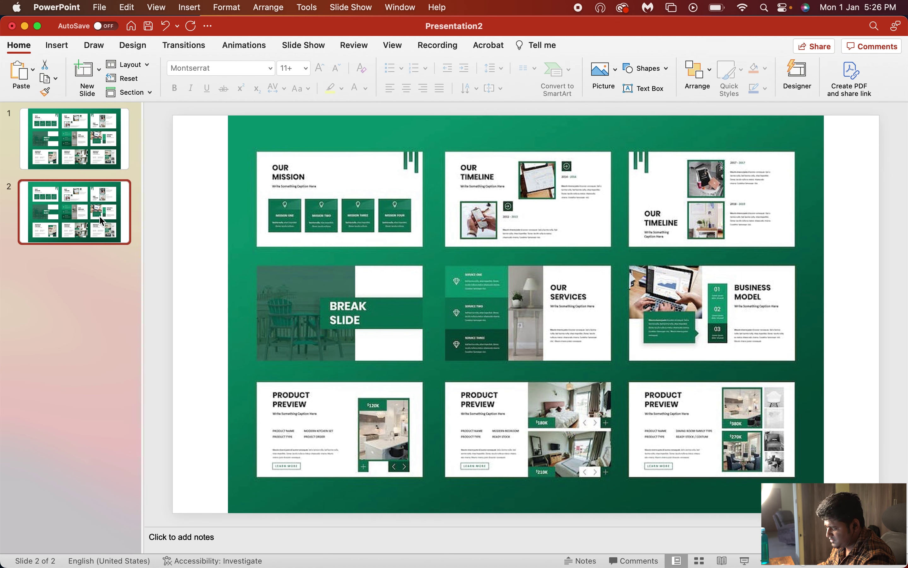
{"action": "key", "text": "Delete"}
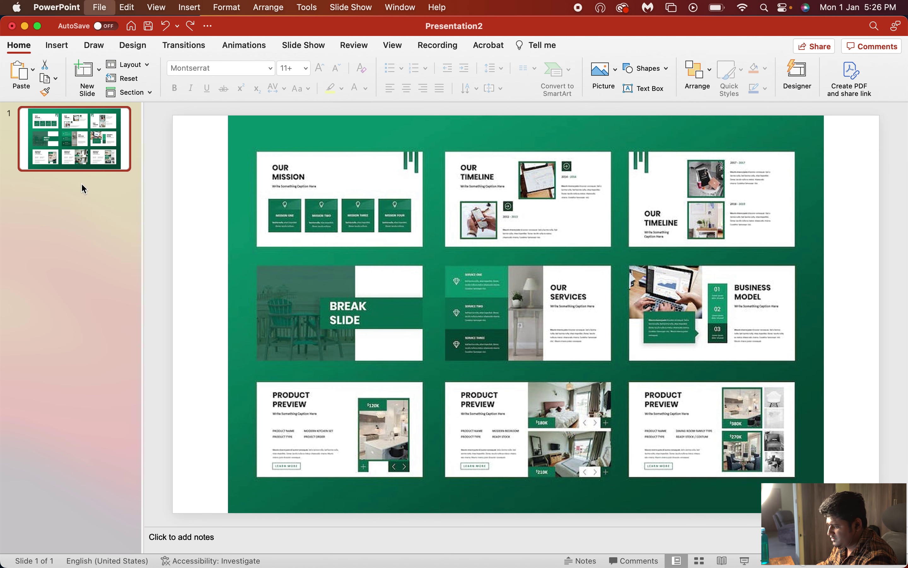
{"action": "key", "text": "super+n"}
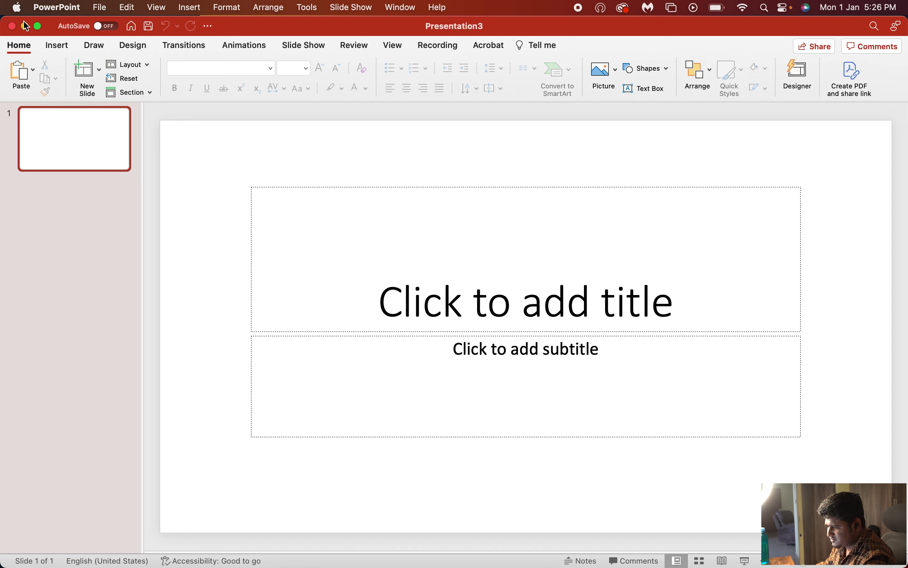
{"action": "left_click", "coordinate": [12, 26]}
{"action": "key", "text": "super+shift+n"}
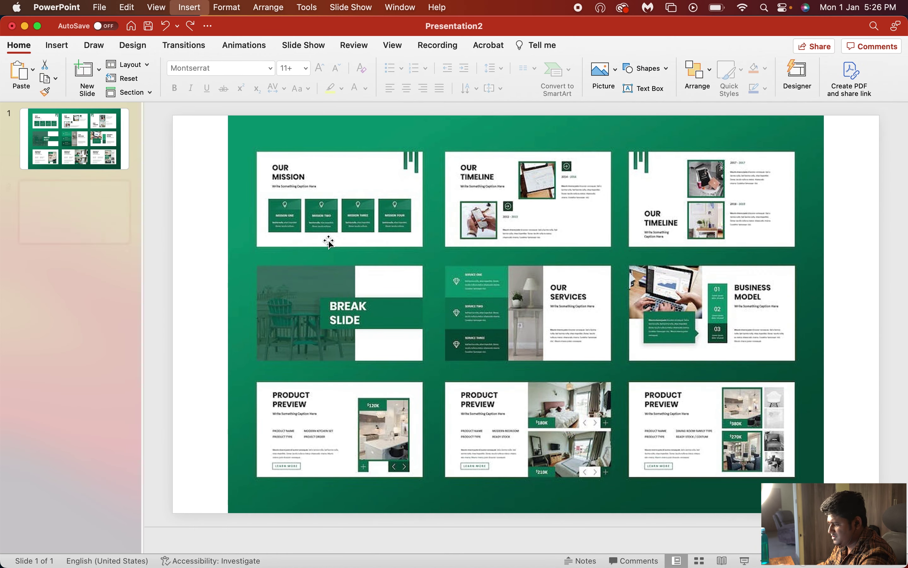
{"action": "left_click_drag", "start_coordinate": [203, 134], "coordinate": [900, 526]}
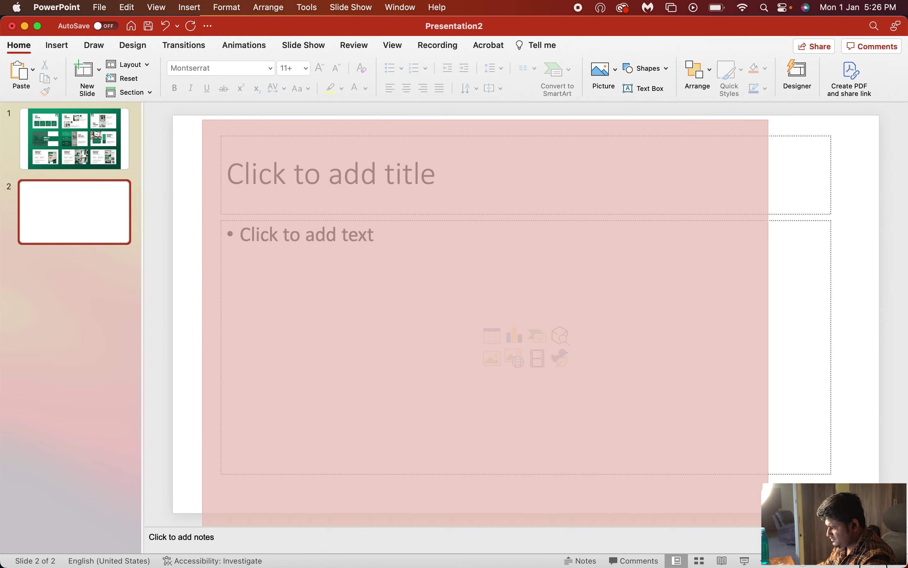
{"action": "key", "text": "BackSpace"}
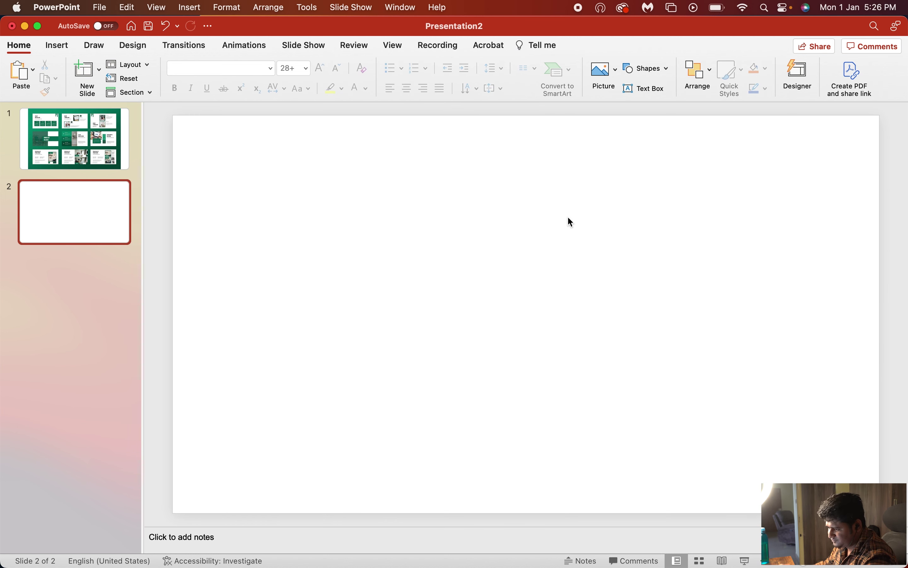
Step: Drag the template slide below the empty one so it becomes slide 2
{"action": "left_click", "coordinate": [90, 157]}
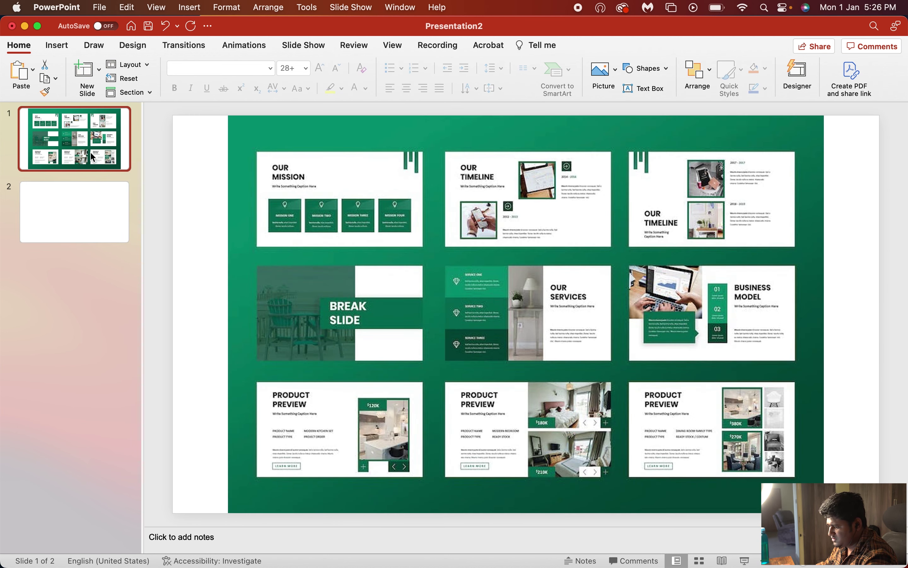
{"action": "key", "text": "super+v"}
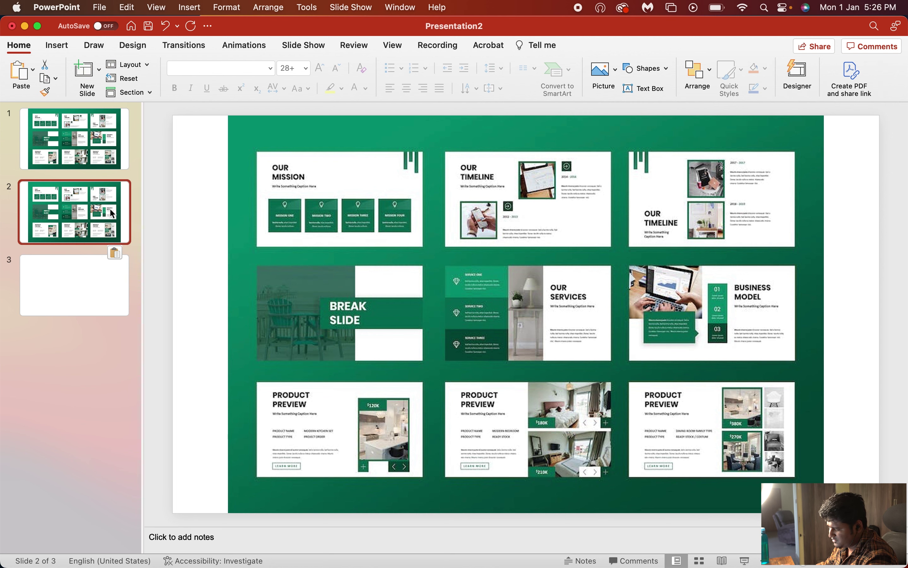
{"action": "key", "text": "BackSpace"}
{"action": "mouse_move", "coordinate": [83, 148]}
{"action": "left_mouse_down"}
{"action": "mouse_move", "coordinate": [79, 251]}
{"action": "mouse_move", "coordinate": [95, 248]}
{"action": "left_mouse_up"}
{"action": "left_click", "coordinate": [85, 156]}
{"action": "left_click", "coordinate": [128, 219]}
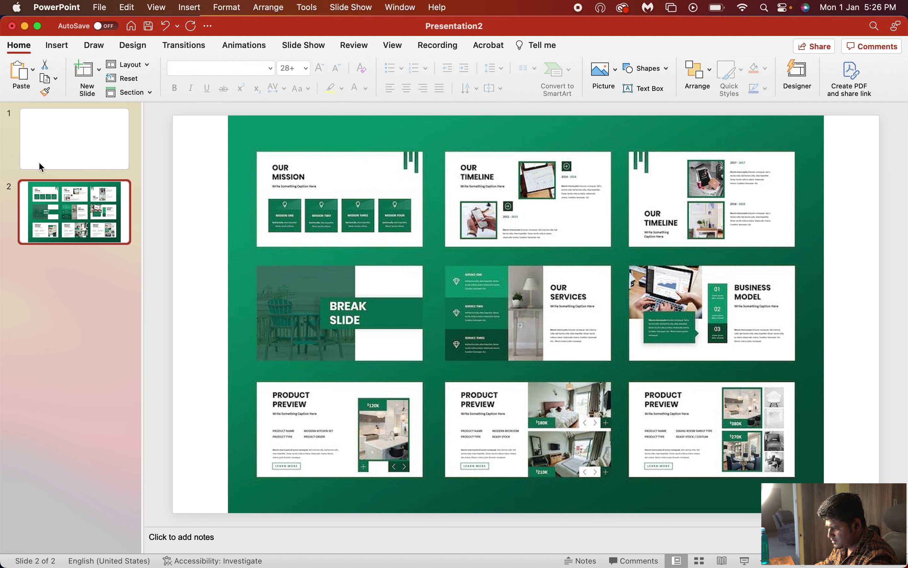
{"action": "left_click", "coordinate": [409, 161]}
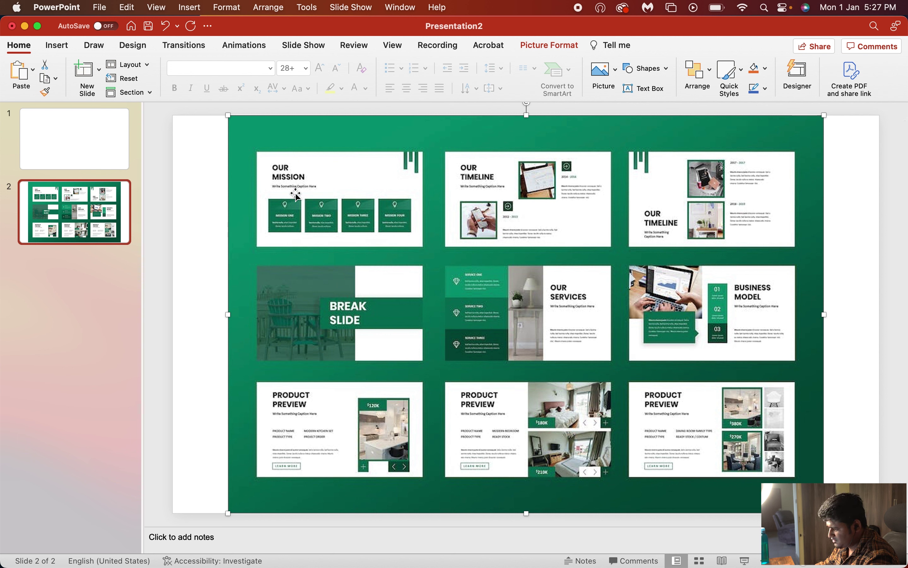
Step: Go to blank slide 1 and bring up the Insert Shapes gallery
{"action": "left_click", "coordinate": [91, 143]}
{"action": "left_click", "coordinate": [56, 45]}
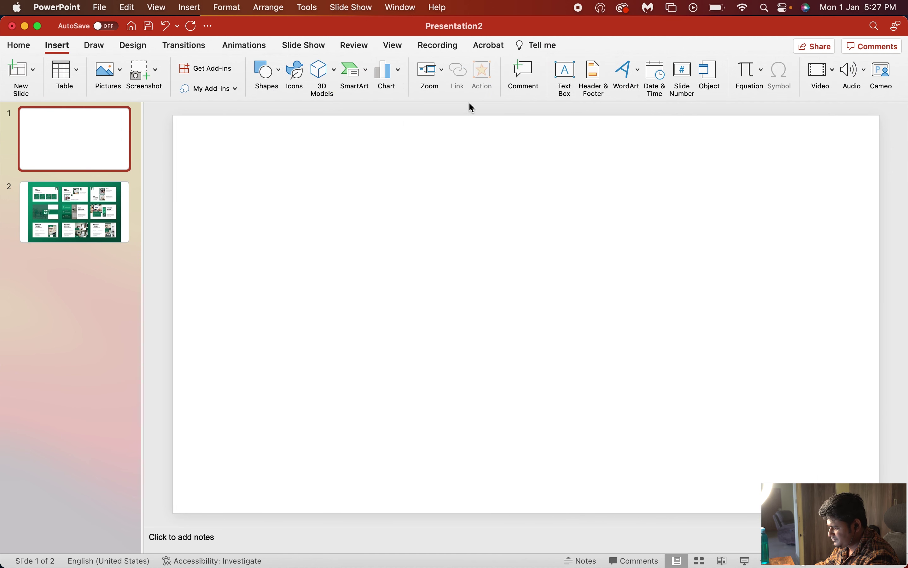
{"action": "left_click", "coordinate": [268, 73]}
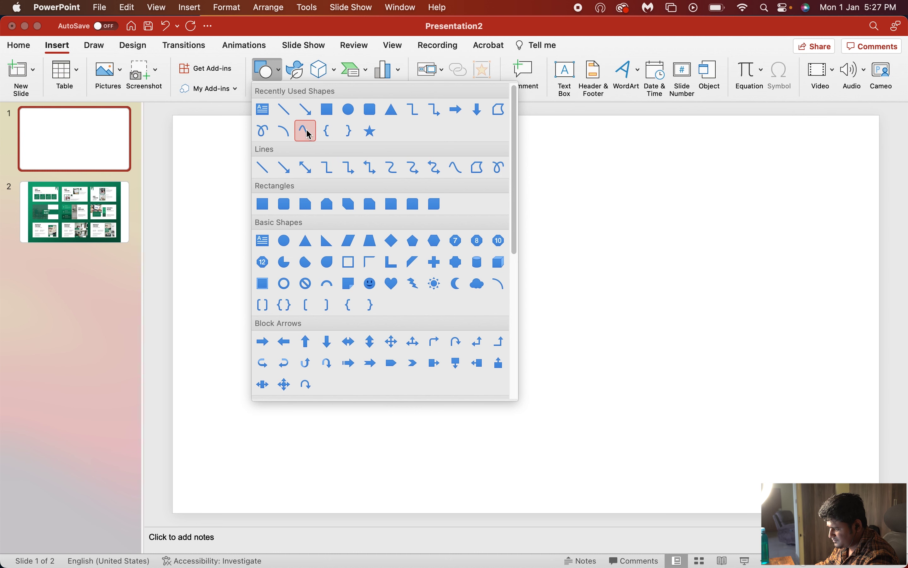
Step: Draw three thin rectangles of staggered heights down from slide 1's top-right edge, then reselect slide 2's picture
{"action": "left_click", "coordinate": [328, 109]}
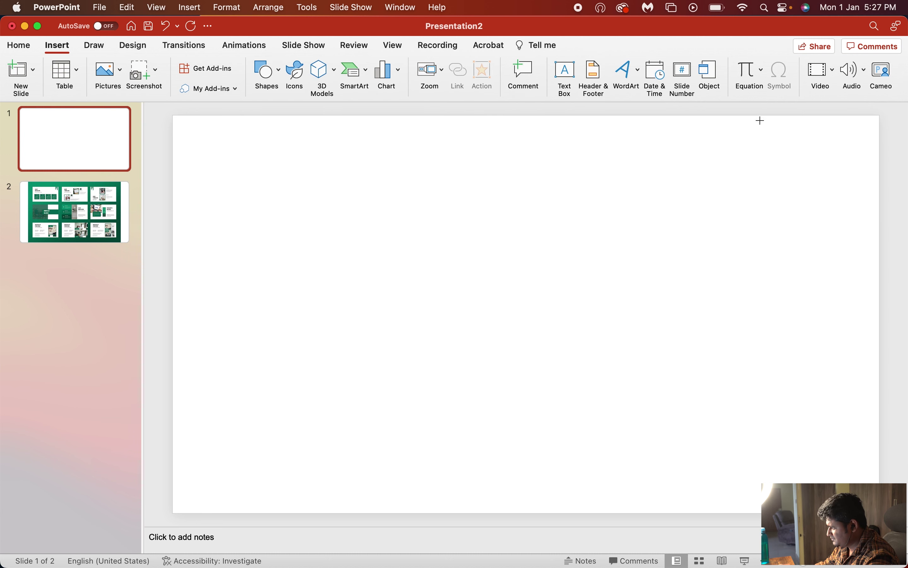
{"action": "left_click_drag", "start_coordinate": [736, 118], "coordinate": [758, 187]}
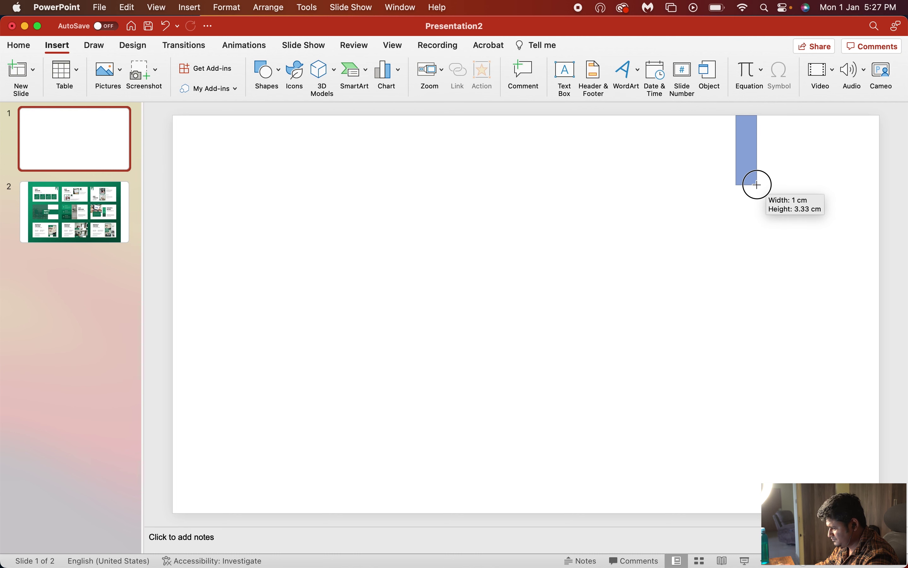
{"action": "mouse_move", "coordinate": [759, 187]}
{"action": "left_mouse_down"}
{"action": "mouse_move", "coordinate": [746, 165]}
{"action": "mouse_move", "coordinate": [782, 172]}
{"action": "mouse_move", "coordinate": [802, 156]}
{"action": "mouse_move", "coordinate": [784, 156]}
{"action": "mouse_move", "coordinate": [808, 153]}
{"action": "mouse_move", "coordinate": [799, 195]}
{"action": "left_mouse_up"}
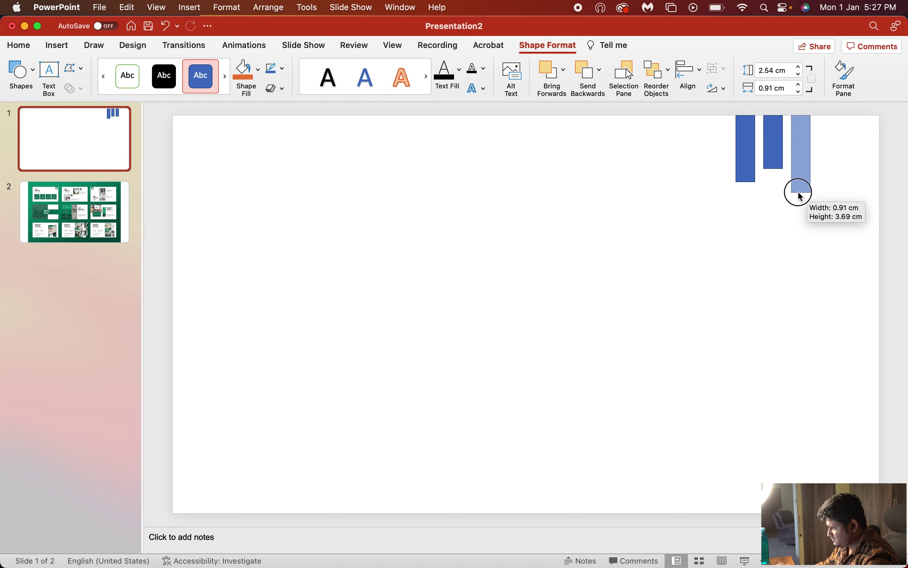
{"action": "left_click_drag", "start_coordinate": [800, 195], "coordinate": [799, 198]}
{"action": "left_click", "coordinate": [707, 197]}
{"action": "left_click", "coordinate": [757, 144]}
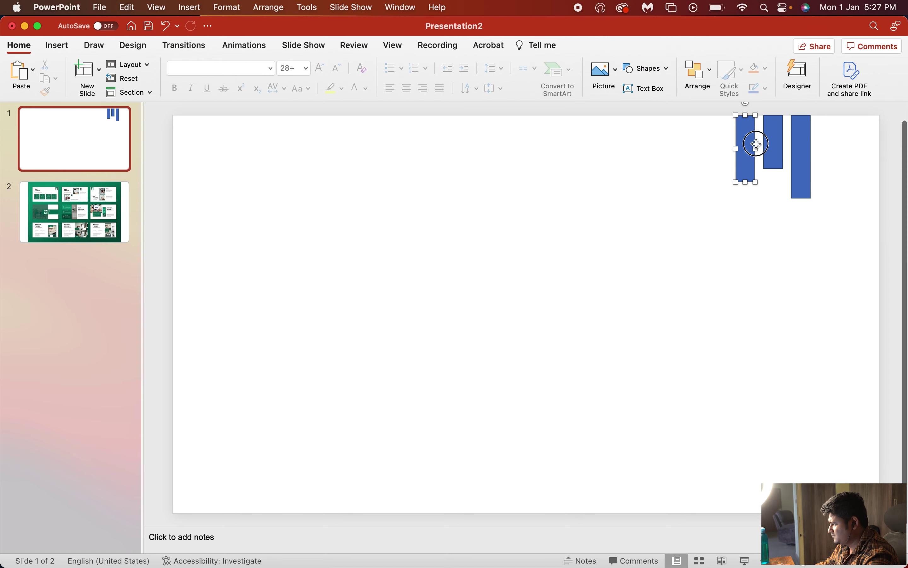
{"action": "left_click", "coordinate": [432, 253]}
{"action": "left_click", "coordinate": [111, 218]}
{"action": "left_click", "coordinate": [397, 235]}
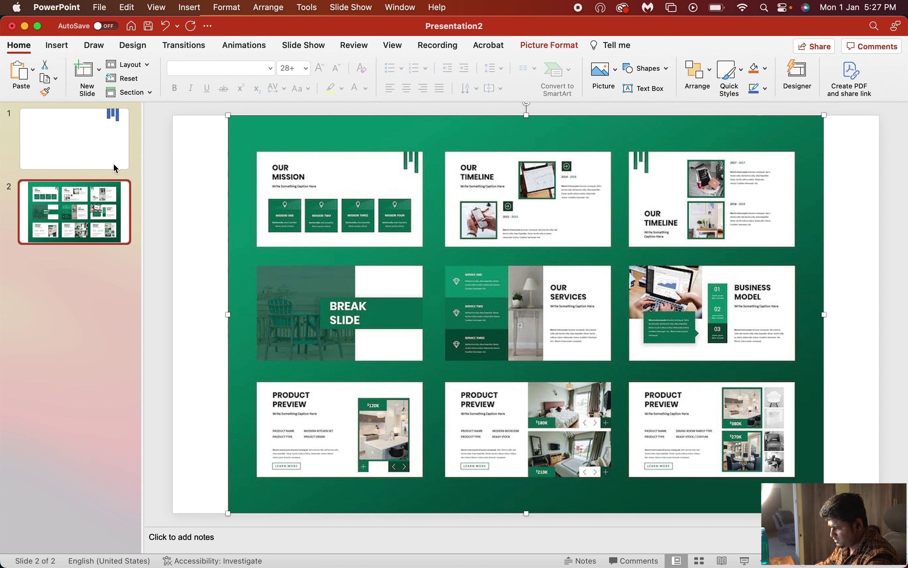
Step: Paste a copy of the template picture onto slide 1 and shrink it below the bars
{"action": "left_click", "coordinate": [115, 168]}
{"action": "key", "text": "super+v"}
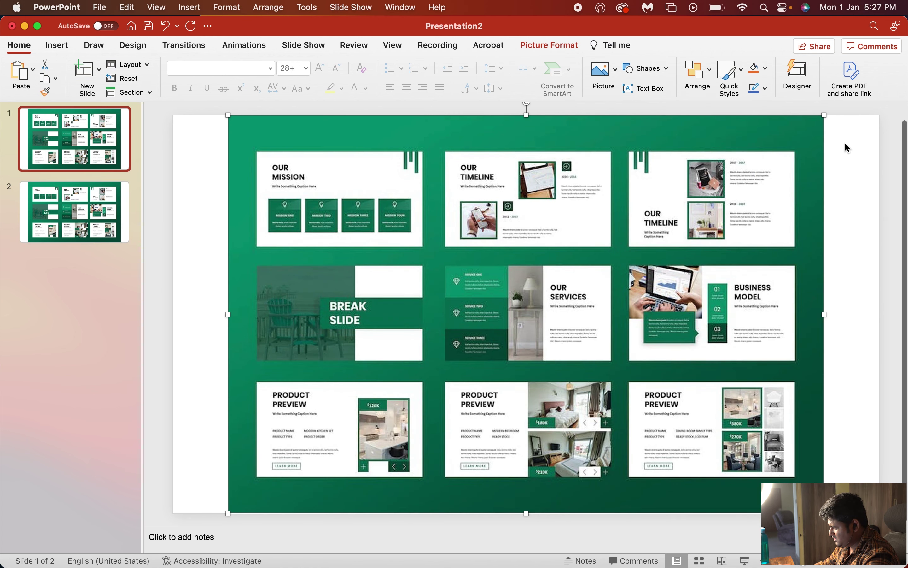
{"action": "left_click_drag", "start_coordinate": [825, 116], "coordinate": [720, 185]}
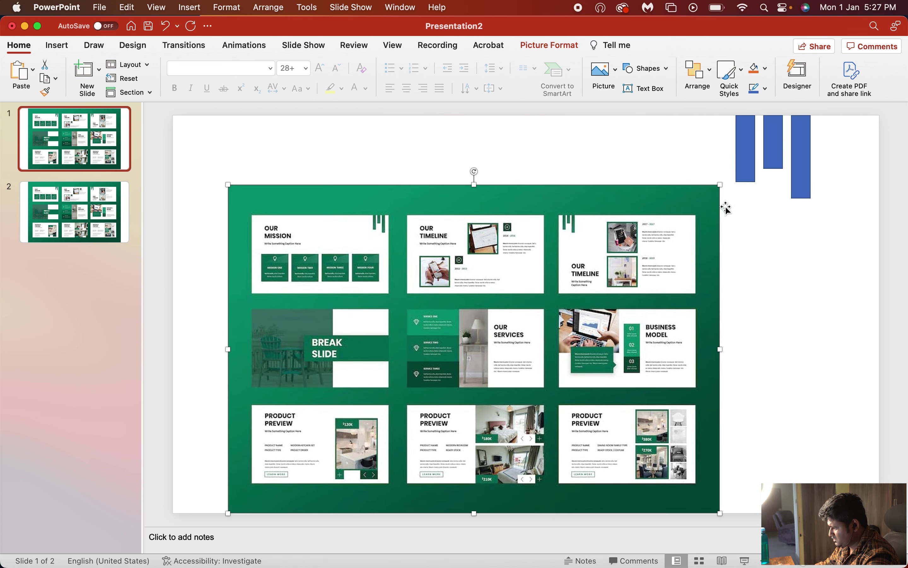
Step: Fill the left bar with the template's green sampled via the eyedropper in More Fill Colours
{"action": "left_click", "coordinate": [746, 172]}
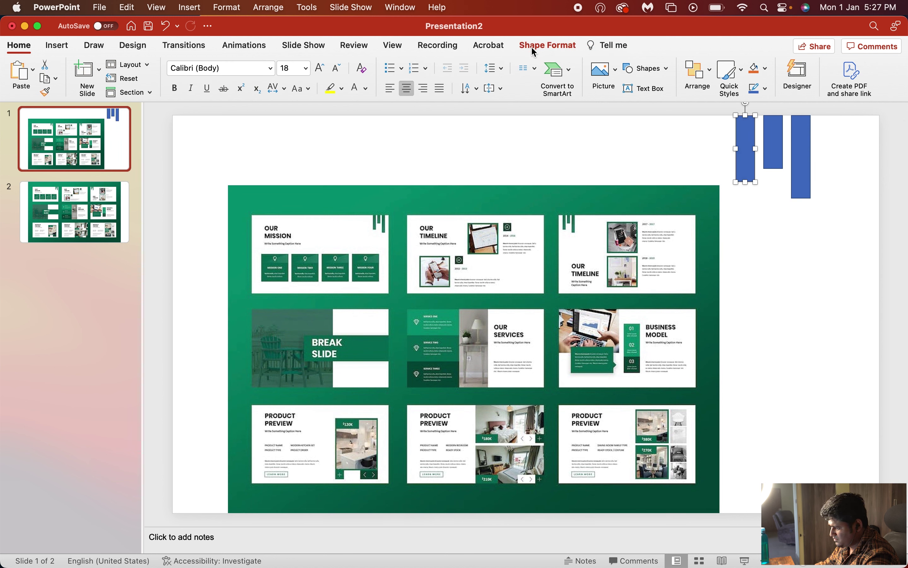
{"action": "left_click", "coordinate": [537, 45]}
{"action": "left_click", "coordinate": [259, 72]}
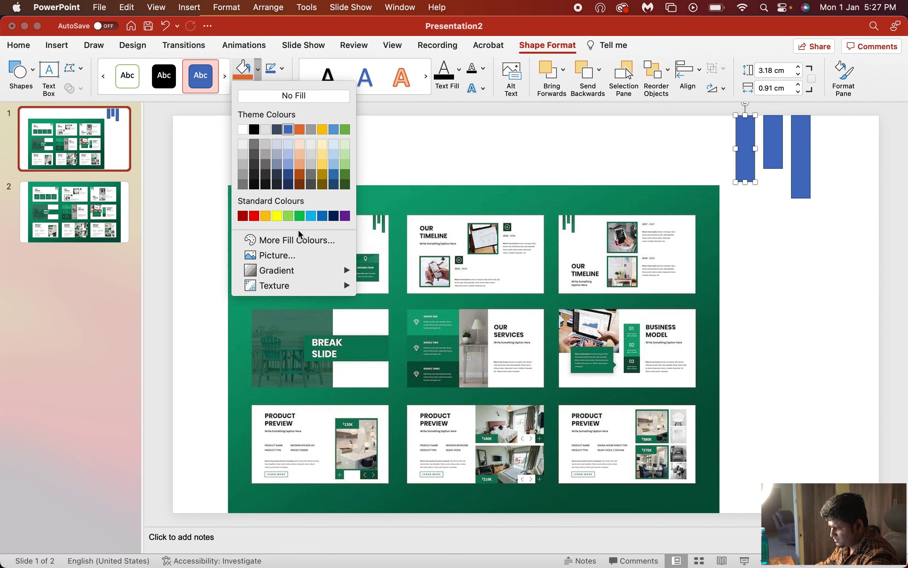
{"action": "left_click", "coordinate": [306, 236]}
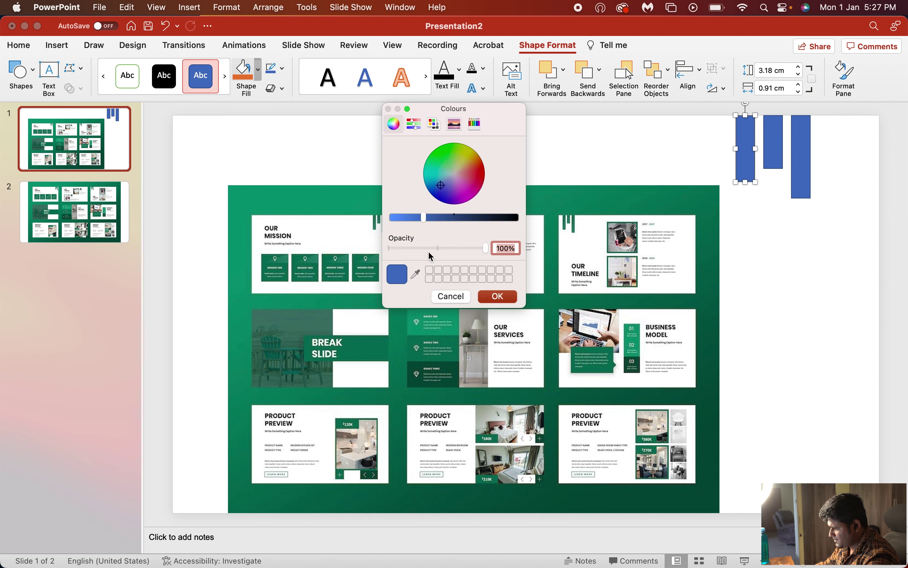
{"action": "left_click", "coordinate": [417, 274]}
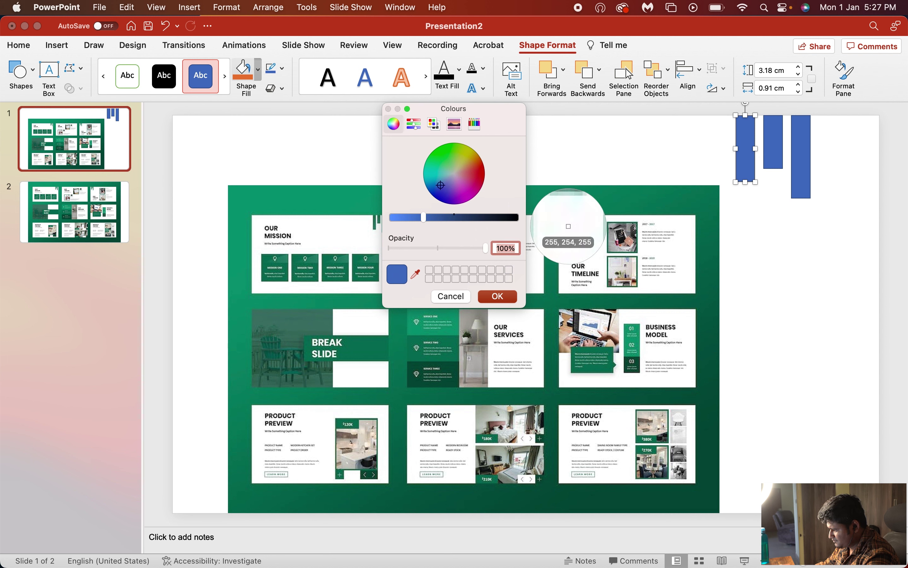
{"action": "left_click", "coordinate": [608, 200]}
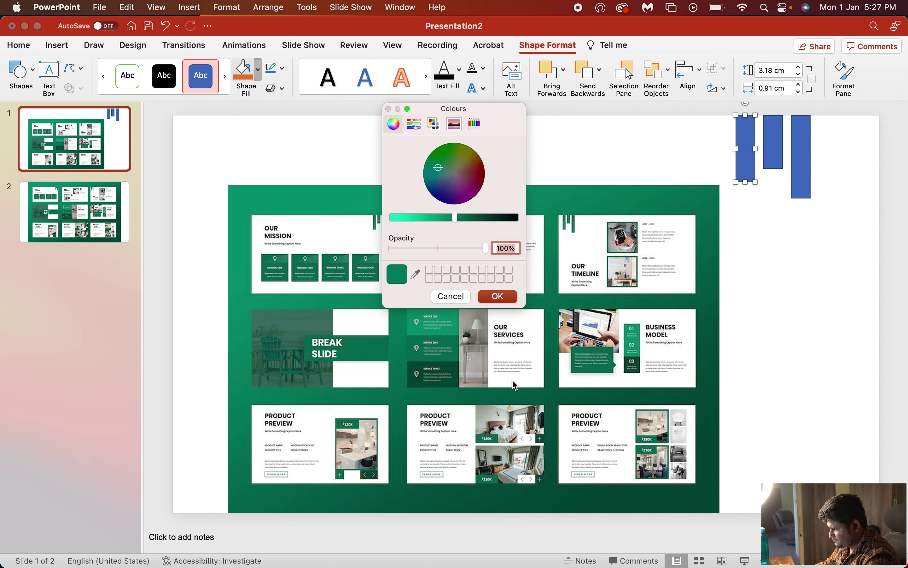
{"action": "left_click", "coordinate": [499, 296]}
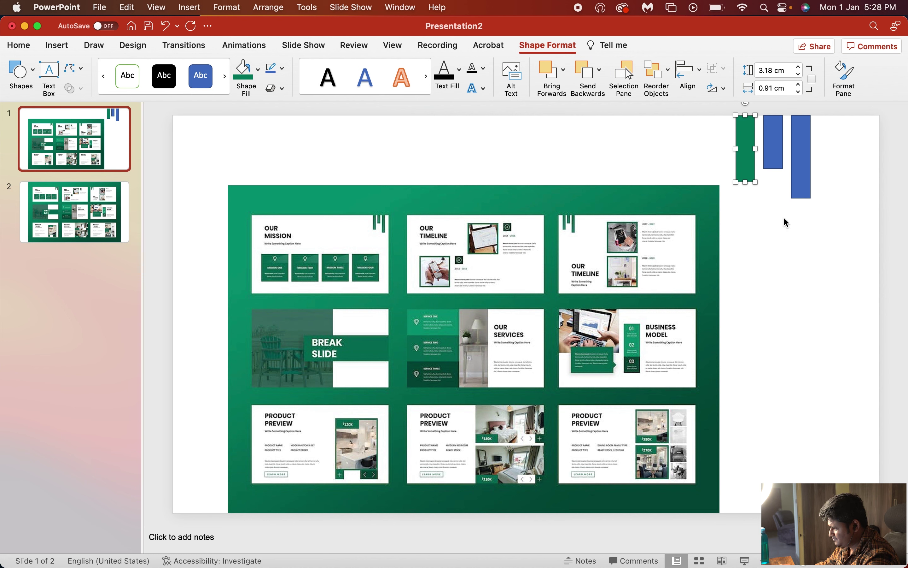
{"action": "left_click", "coordinate": [701, 225]}
Step: Fill the middle and right blue bars with the same green
{"action": "left_click", "coordinate": [771, 165]}
{"action": "left_click", "coordinate": [799, 169], "text": "shift"}
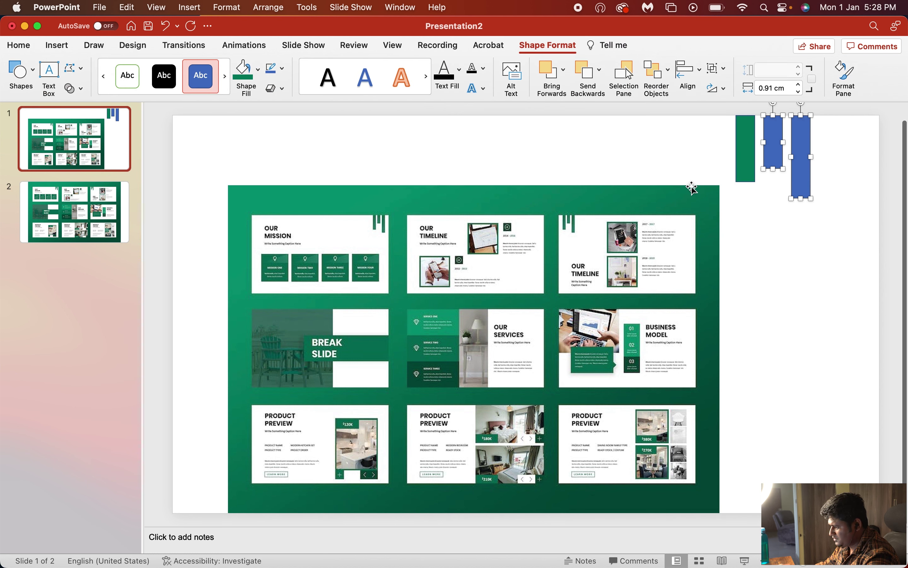
{"action": "left_click", "coordinate": [244, 75]}
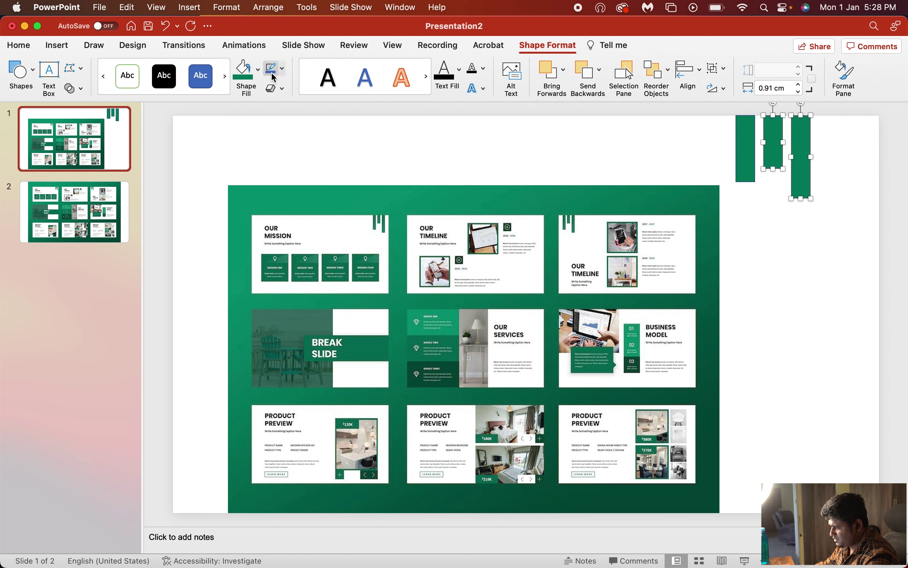
Step: Select all three bars and set their outline to No Outline
{"action": "left_click", "coordinate": [745, 156], "text": "shift"}
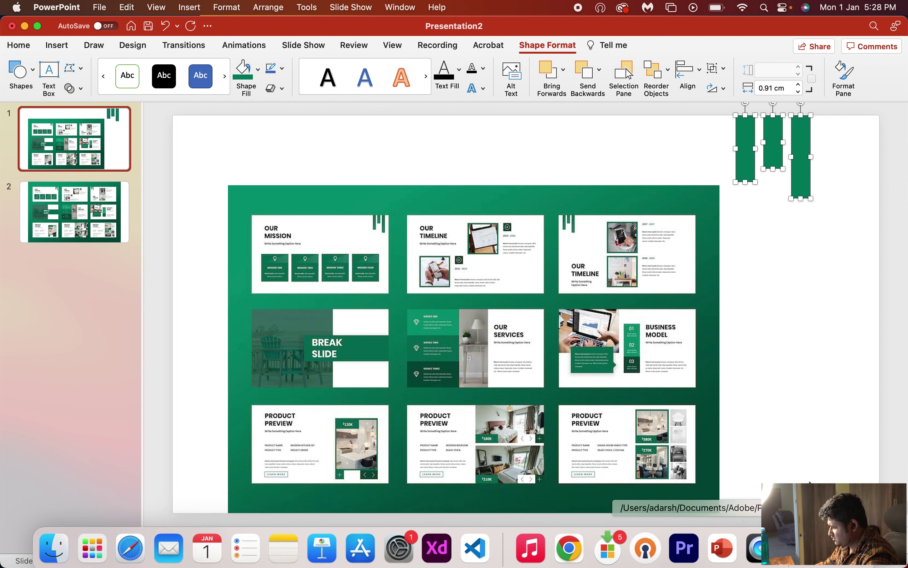
{"action": "scroll", "coordinate": [793, 405], "scroll_direction": "up", "scroll_amount": 5}
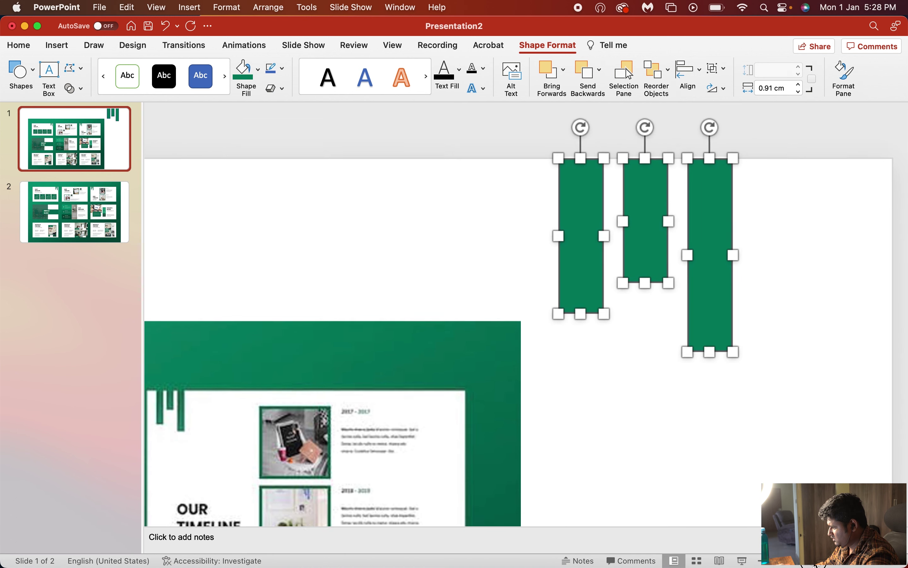
{"action": "scroll", "coordinate": [793, 406], "scroll_direction": "up", "scroll_amount": 3}
{"action": "scroll", "coordinate": [794, 396], "scroll_direction": "up", "scroll_amount": 3}
{"action": "left_click", "coordinate": [746, 310]}
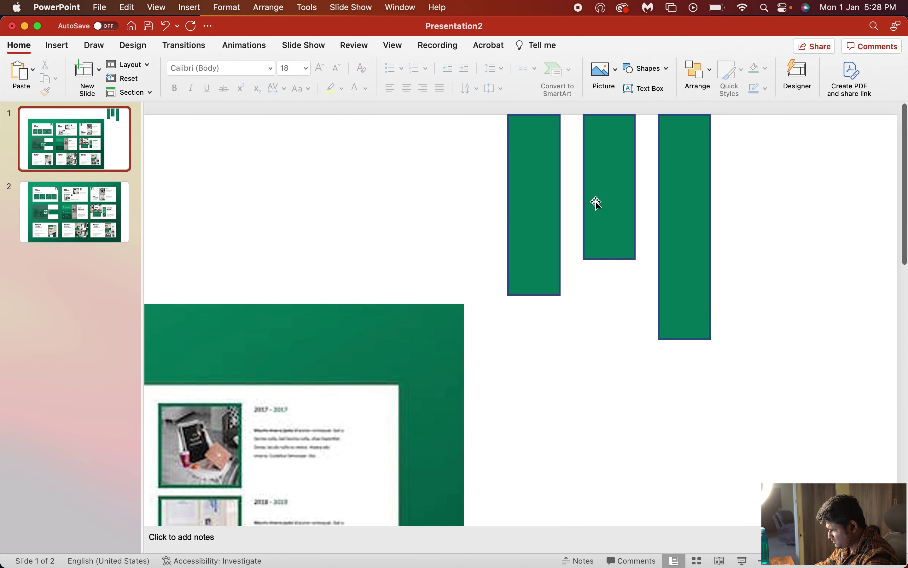
{"action": "left_click", "coordinate": [532, 228]}
{"action": "left_click", "coordinate": [625, 203], "text": "shift"}
{"action": "left_click", "coordinate": [694, 210], "text": "shift"}
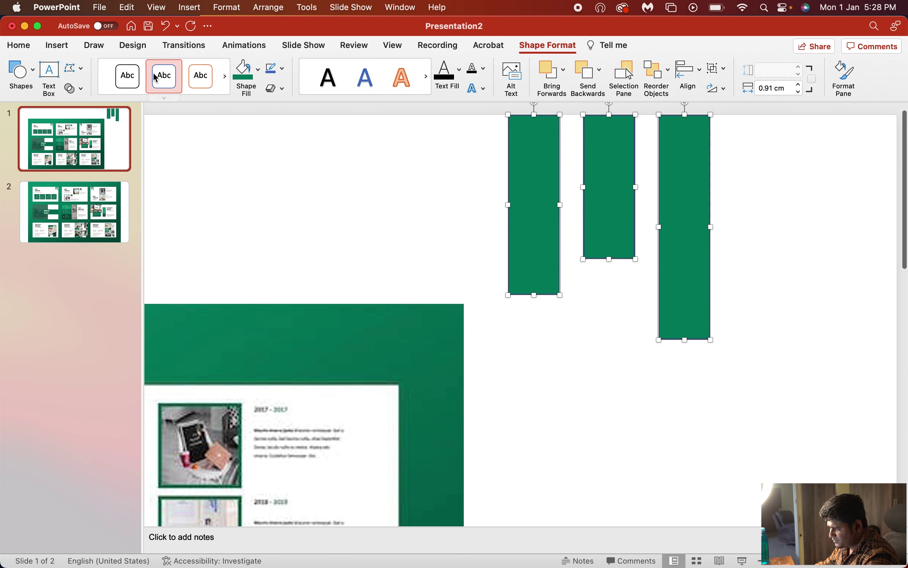
{"action": "left_click", "coordinate": [282, 68]}
{"action": "left_click", "coordinate": [314, 89]}
Step: Delete the large reference mockup picture from slide 1
{"action": "left_click", "coordinate": [358, 149]}
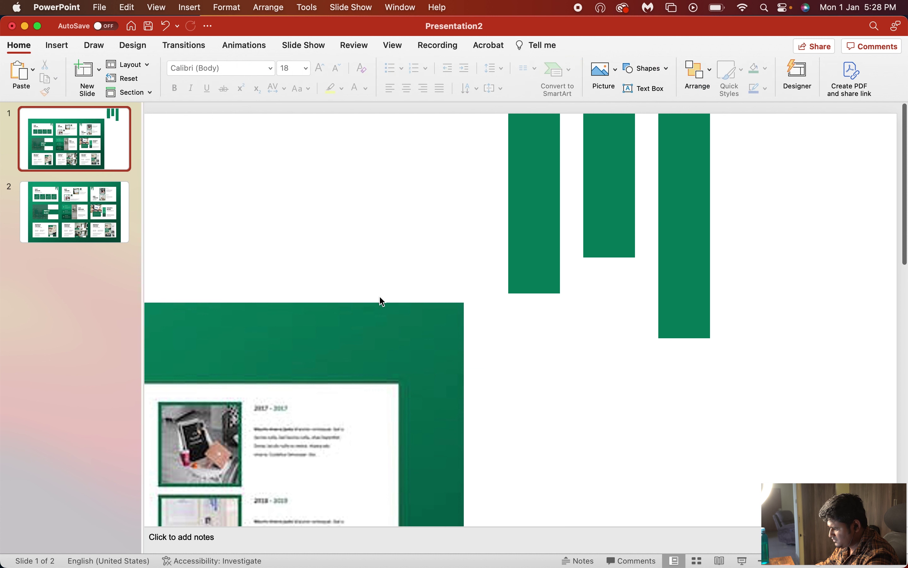
{"action": "left_click", "coordinate": [401, 306]}
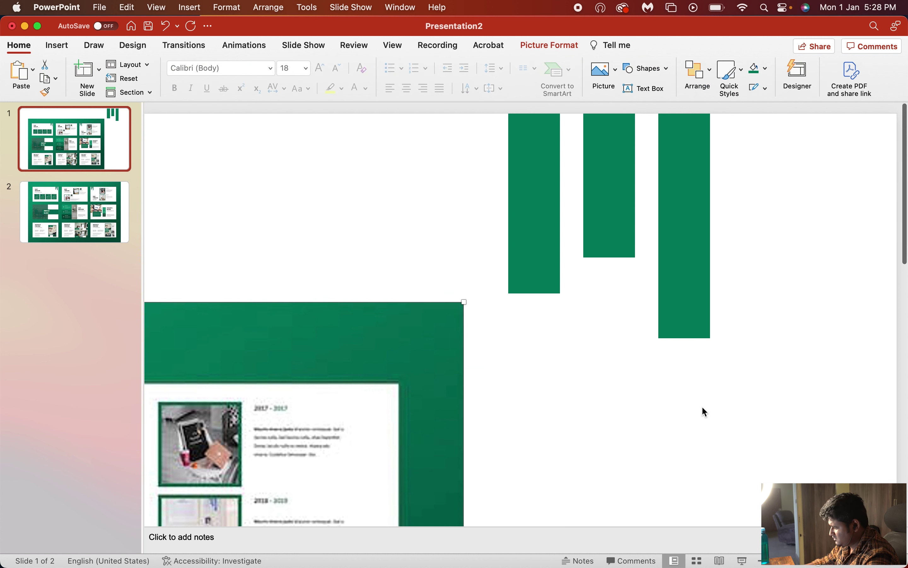
{"action": "key", "text": "Delete"}
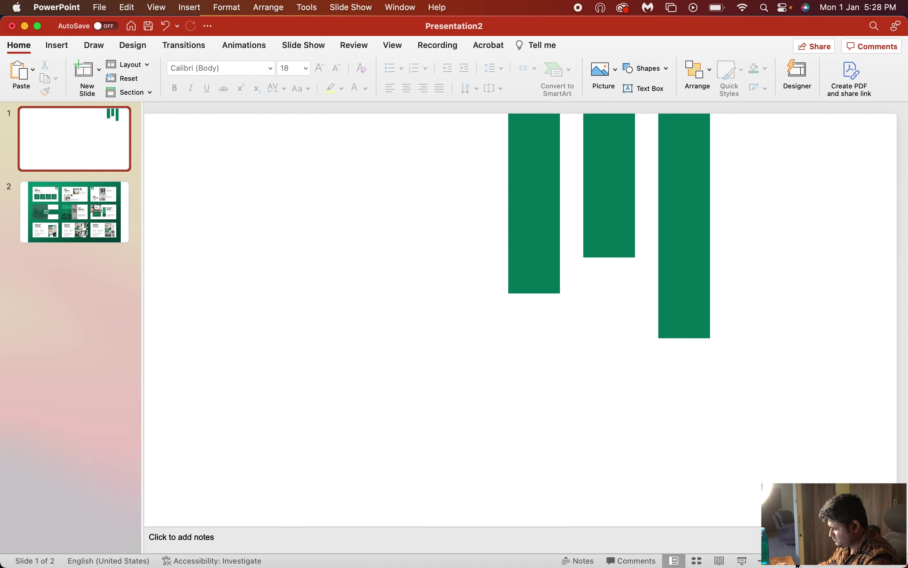
Step: Fit the slide to the window and move the three bars to the top-right edge
{"action": "left_click", "coordinate": [798, 565]}
{"action": "left_click", "coordinate": [702, 195]}
{"action": "left_click", "coordinate": [710, 188], "text": "shift"}
{"action": "left_click", "coordinate": [732, 193], "text": "shift"}
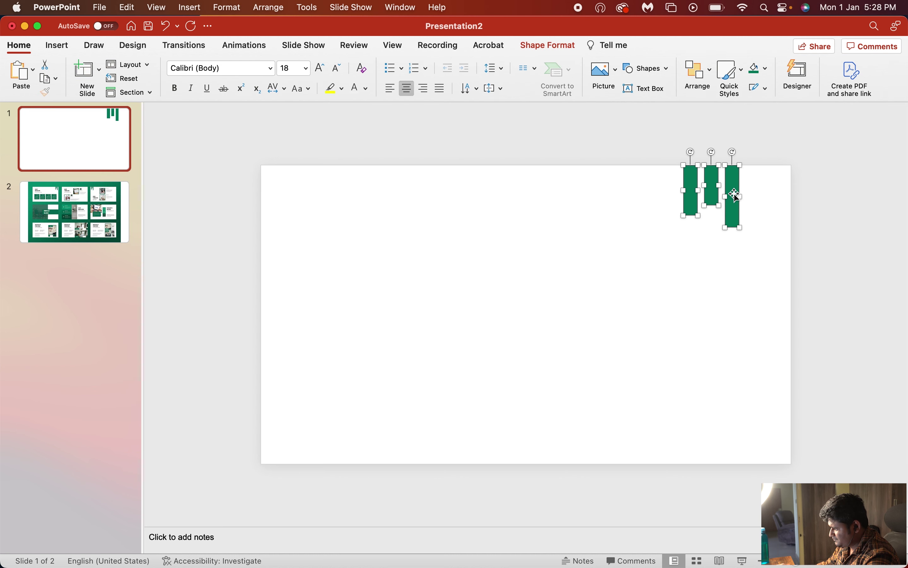
{"action": "left_click_drag", "start_coordinate": [734, 201], "coordinate": [763, 202]}
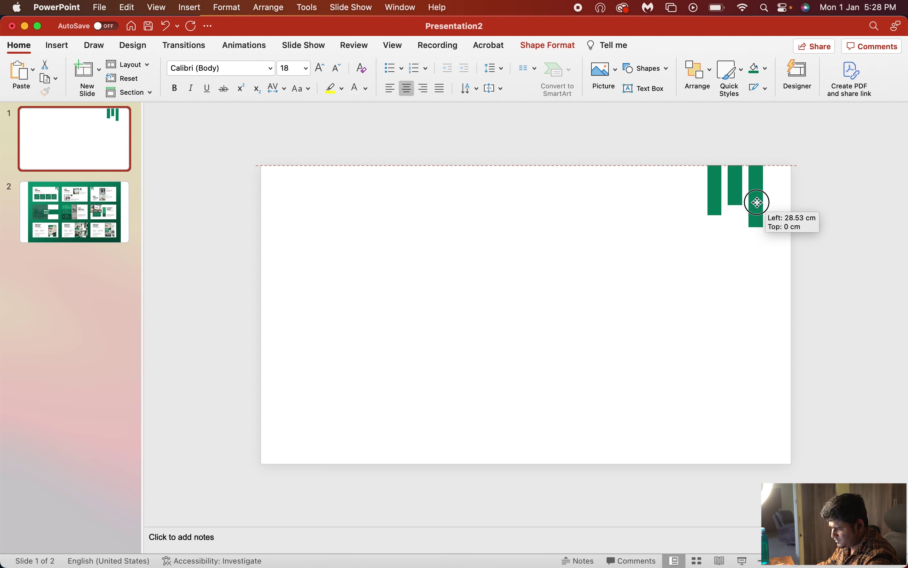
{"action": "left_click", "coordinate": [375, 221]}
Step: Check slide 2, nudge the three bars slightly further right, and return to the reference
{"action": "left_click", "coordinate": [123, 207]}
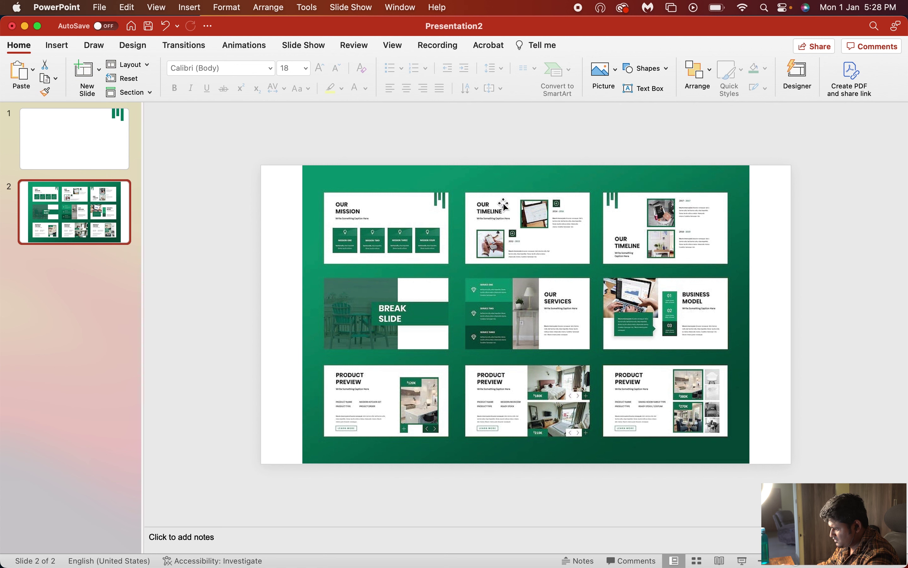
{"action": "left_click", "coordinate": [111, 137]}
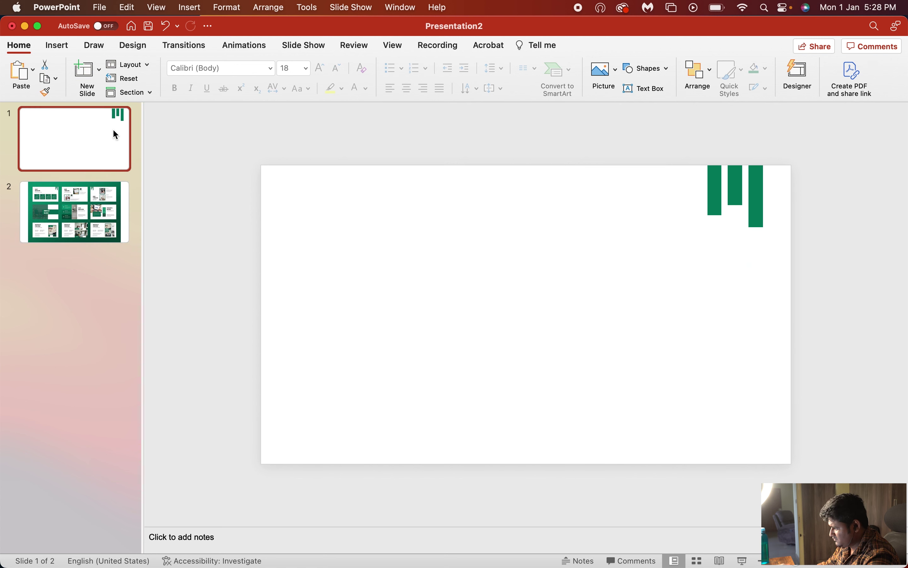
{"action": "left_click_drag", "start_coordinate": [670, 145], "coordinate": [798, 266]}
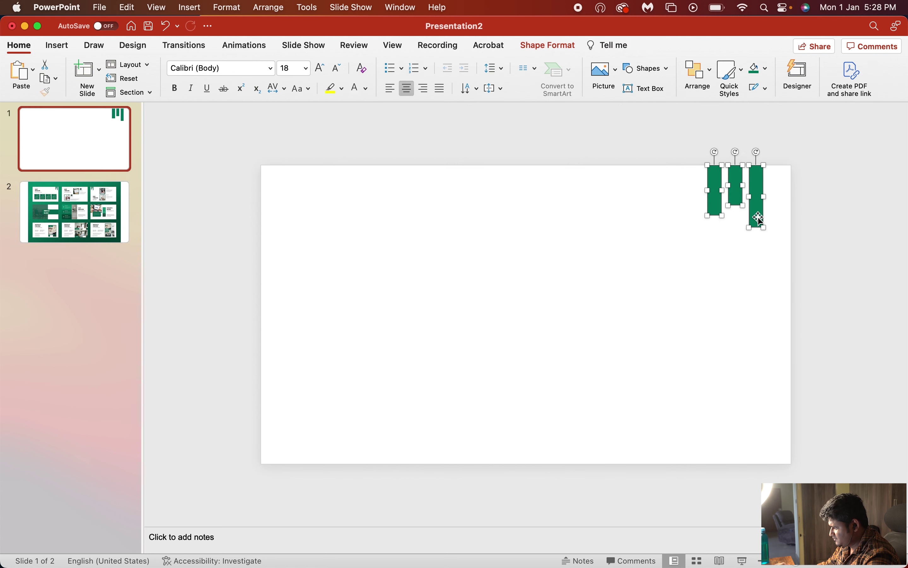
{"action": "left_click_drag", "start_coordinate": [756, 217], "coordinate": [770, 217]}
{"action": "left_click", "coordinate": [722, 260]}
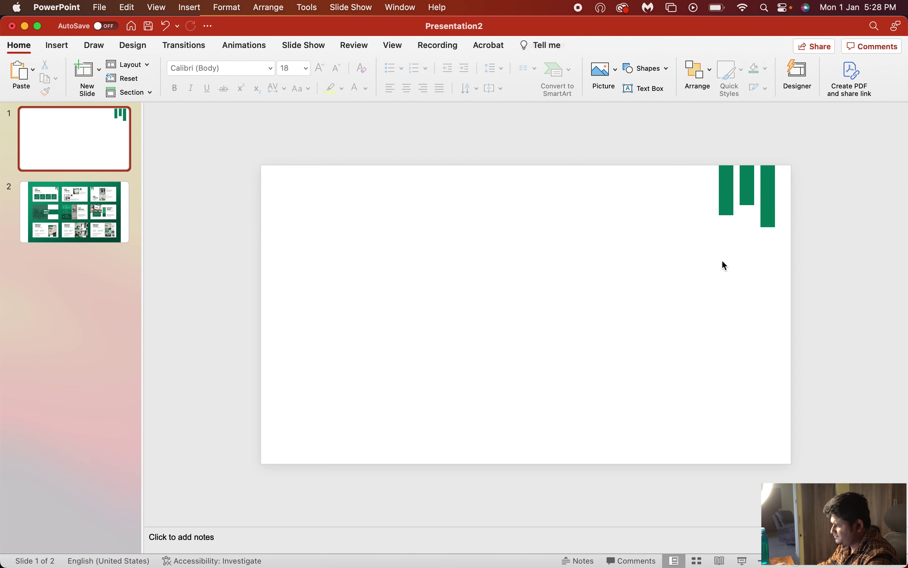
{"action": "left_click", "coordinate": [52, 209]}
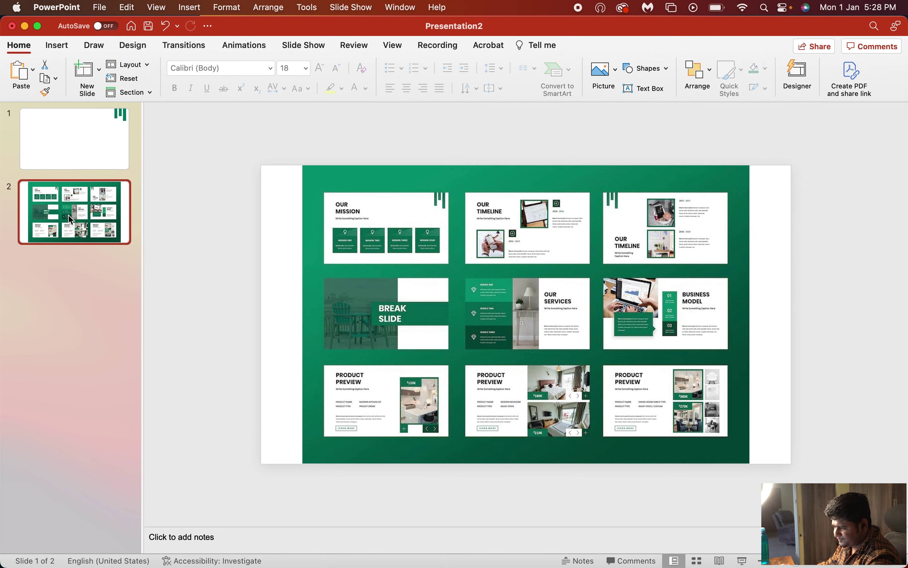
Step: Add a text box on slide 1 reading 'Our' and 'Mission' on two lines
{"action": "left_click", "coordinate": [102, 143]}
{"action": "left_click", "coordinate": [53, 46]}
{"action": "left_click", "coordinate": [564, 75]}
{"action": "left_click", "coordinate": [326, 229]}
{"action": "type", "text": "Our"}
{"action": "key", "text": "Return"}
{"action": "type", "text": "Mission"}
{"action": "left_click", "coordinate": [490, 249]}
{"action": "left_click", "coordinate": [357, 251]}
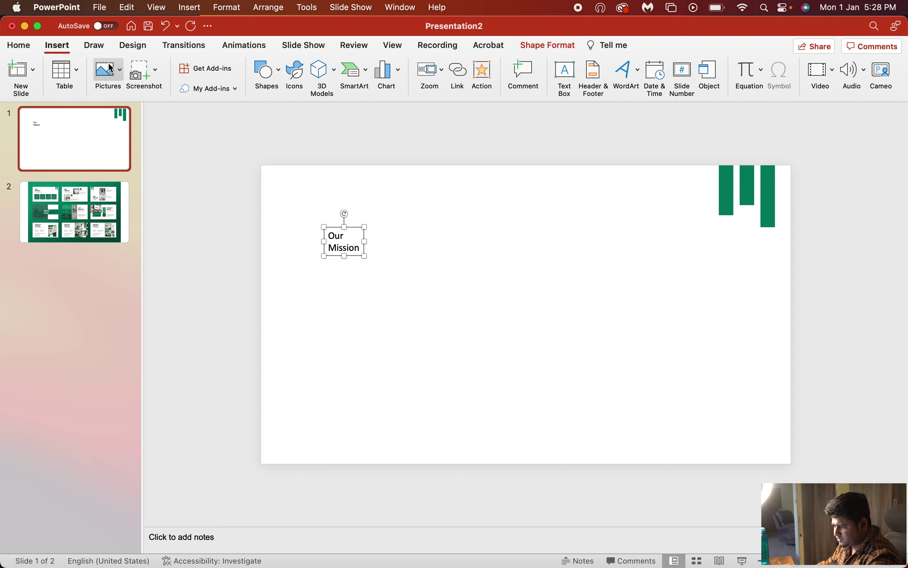
Step: Make the title bold, 48 pt, in the Montserrat font
{"action": "left_click", "coordinate": [15, 45]}
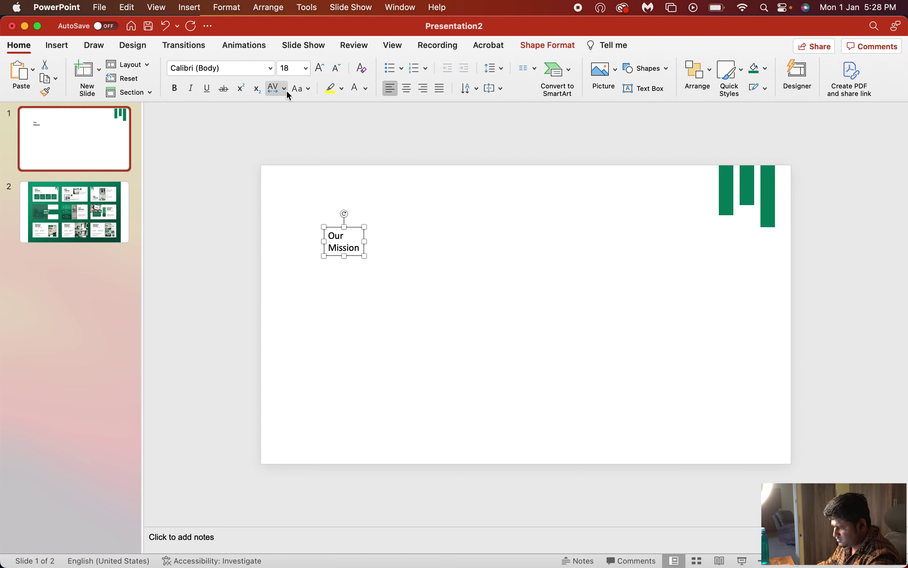
{"action": "left_click", "coordinate": [178, 90]}
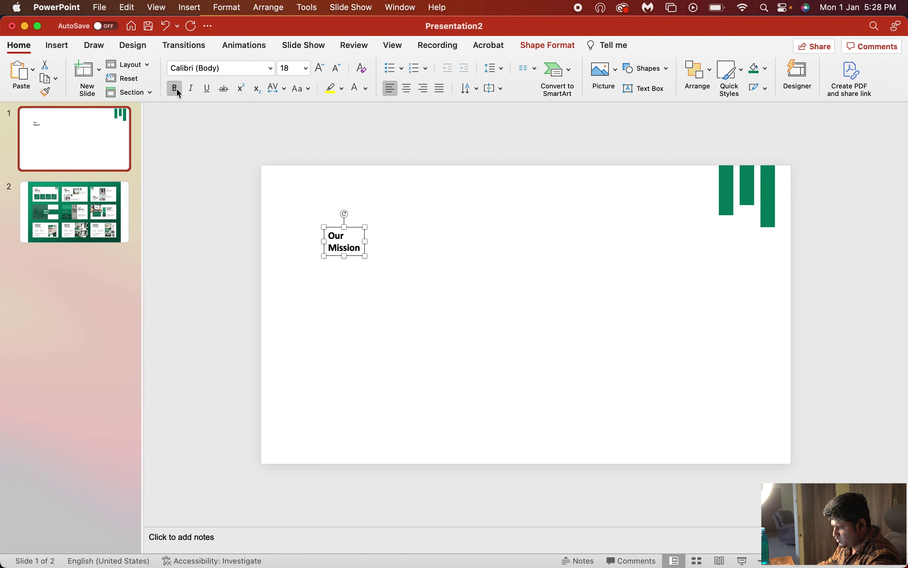
{"action": "left_click", "coordinate": [306, 69]}
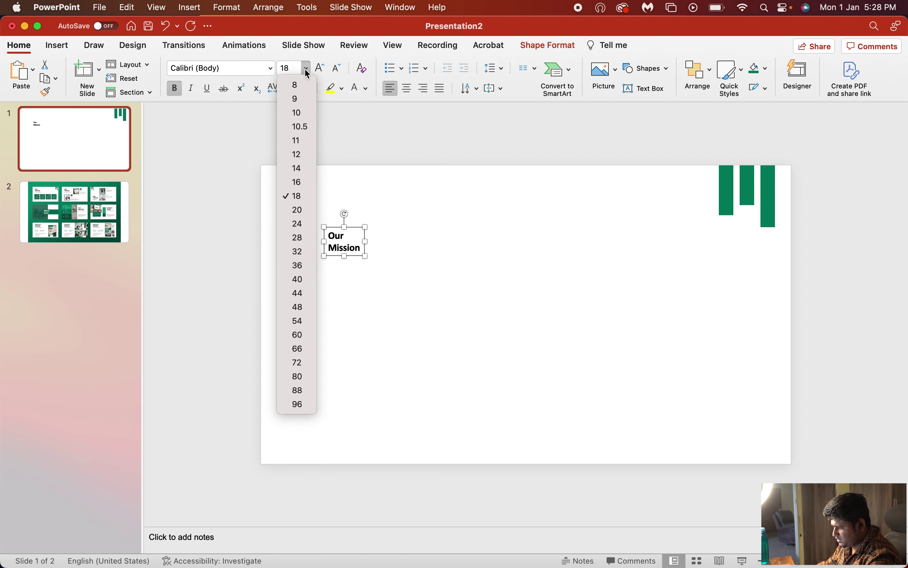
{"action": "left_click", "coordinate": [291, 278]}
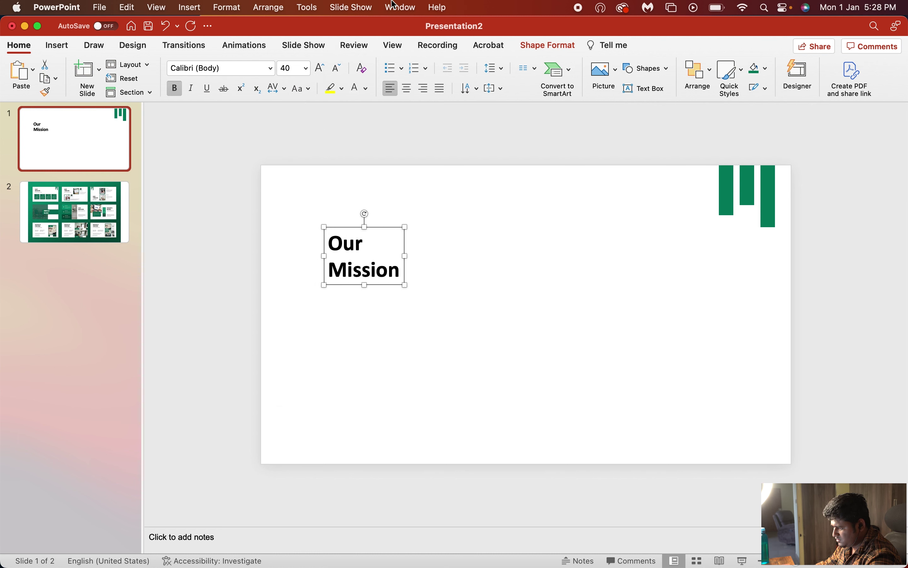
{"action": "left_click", "coordinate": [321, 69]}
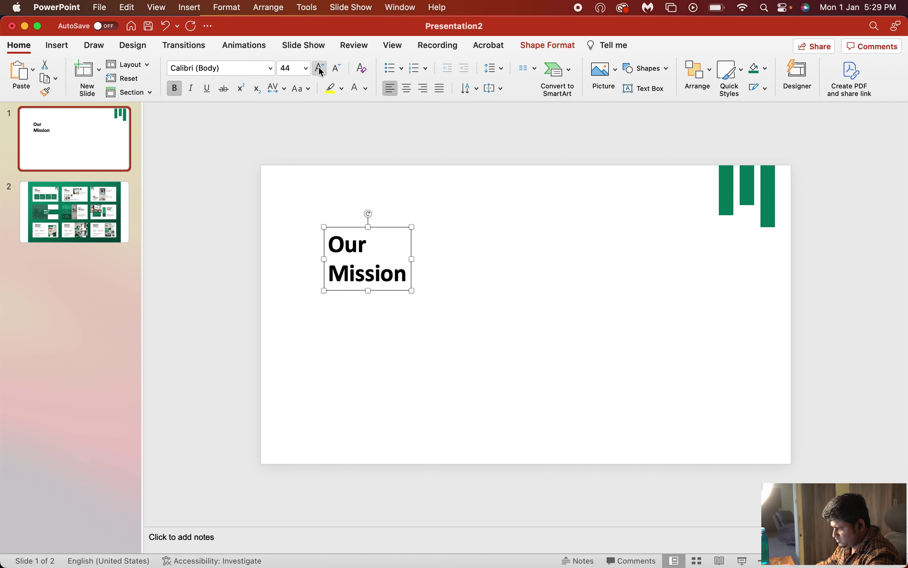
{"action": "left_click", "coordinate": [321, 69]}
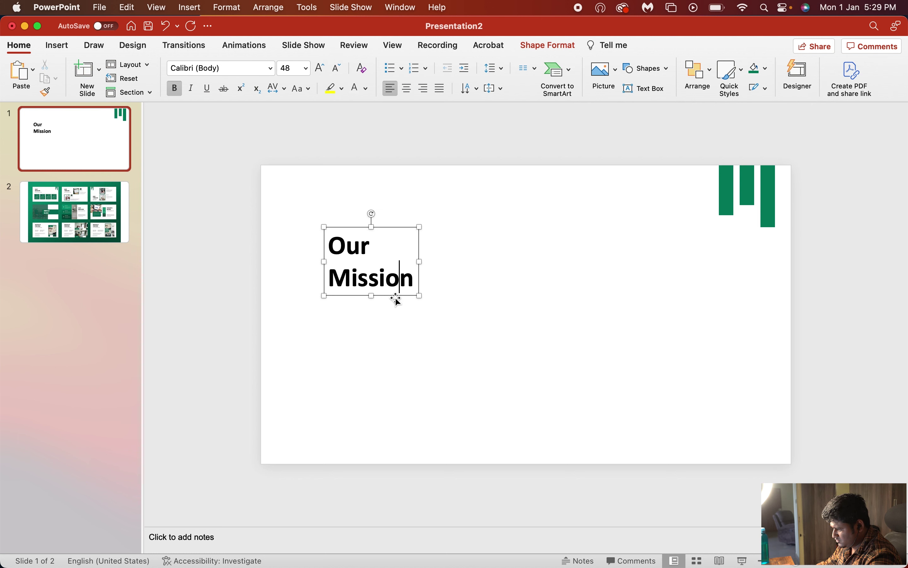
{"action": "left_click_drag", "start_coordinate": [397, 300], "coordinate": [396, 278]}
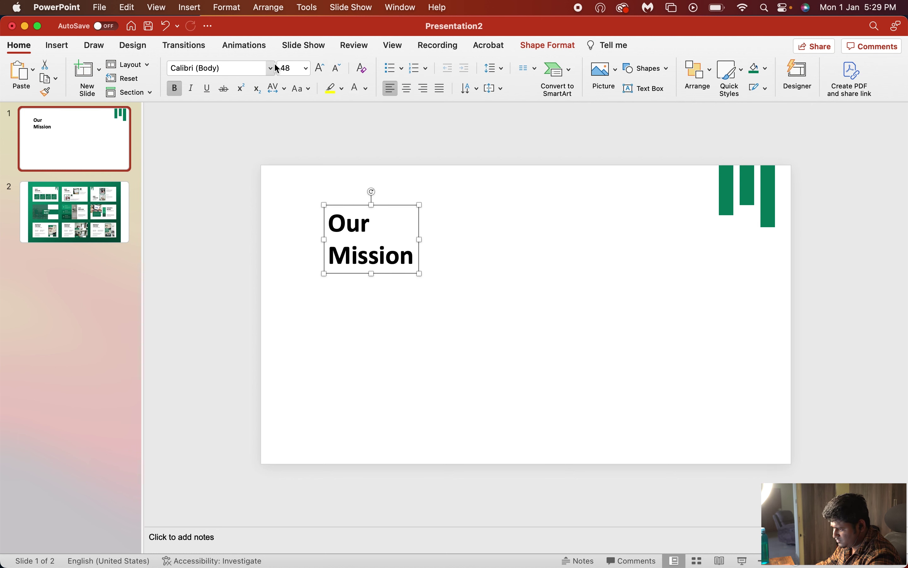
{"action": "left_click", "coordinate": [275, 64]}
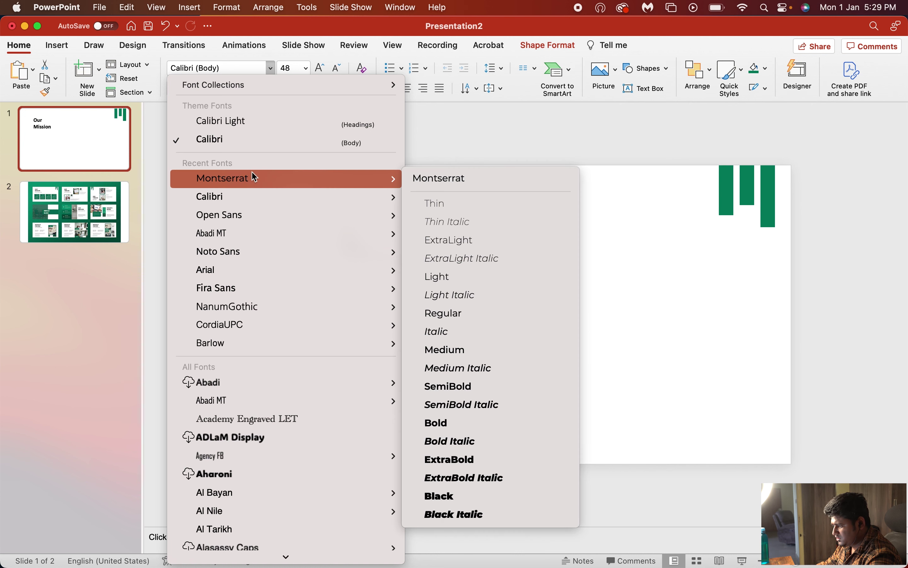
{"action": "left_click", "coordinate": [249, 180]}
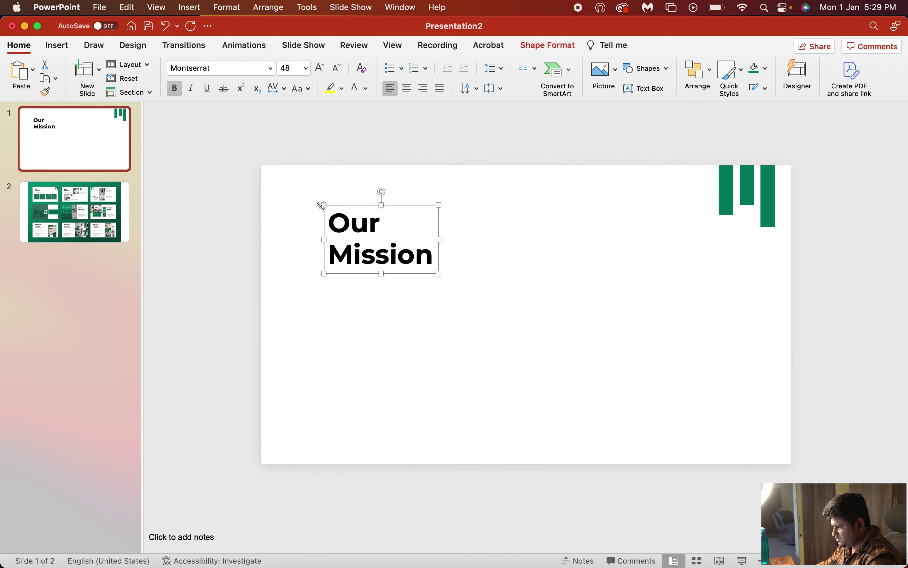
Step: Move the title up toward the top-left corner, level with the green bars
{"action": "left_click_drag", "start_coordinate": [409, 277], "coordinate": [408, 270]}
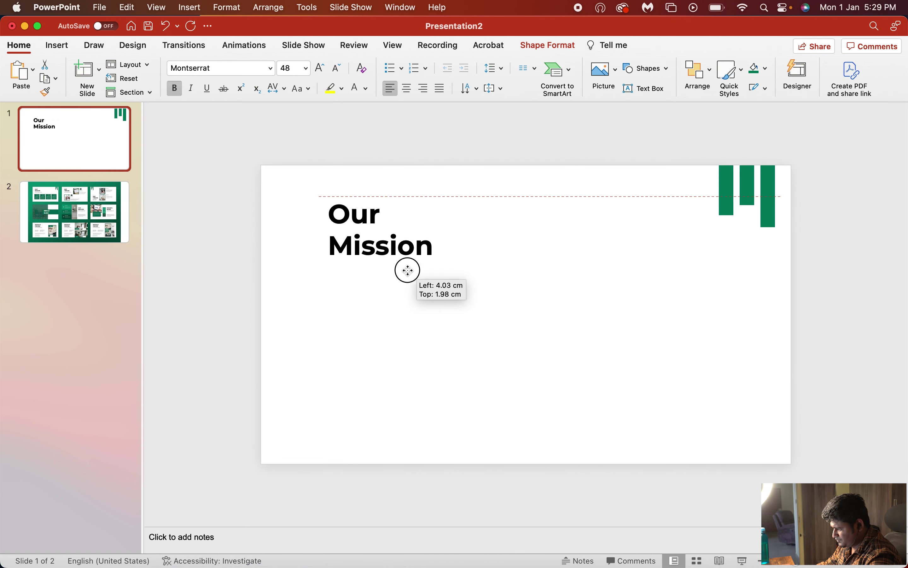
{"action": "left_click", "coordinate": [88, 214]}
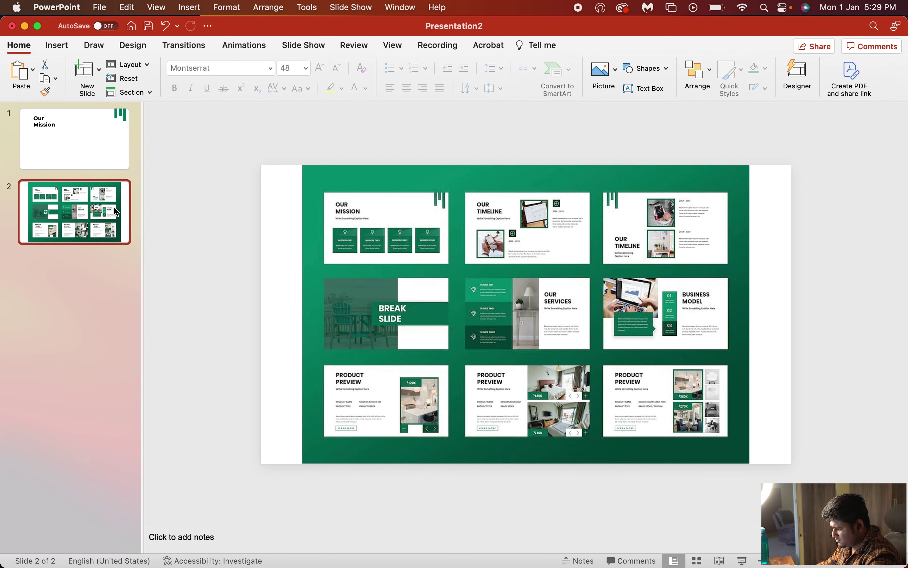
{"action": "left_click", "coordinate": [64, 145]}
{"action": "left_click", "coordinate": [396, 257]}
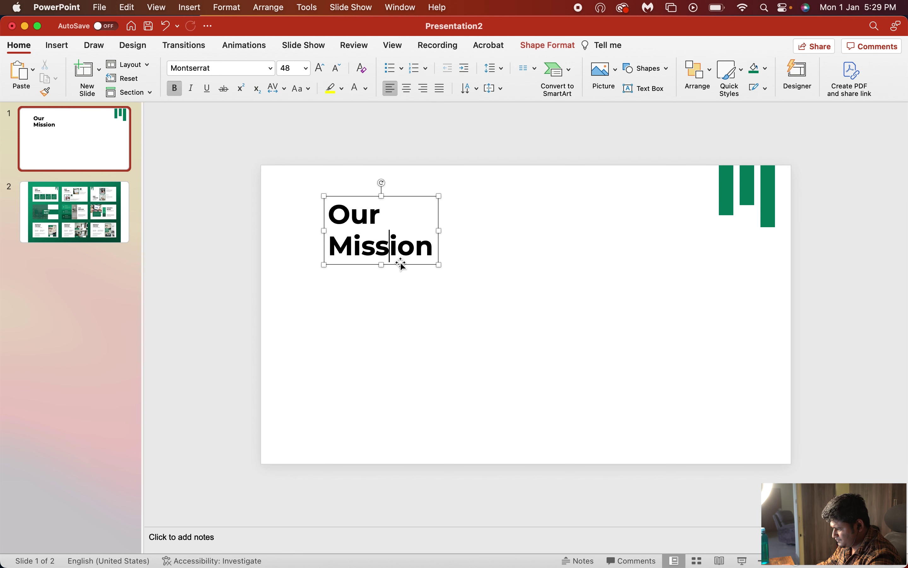
{"action": "left_click_drag", "start_coordinate": [399, 261], "coordinate": [389, 260]}
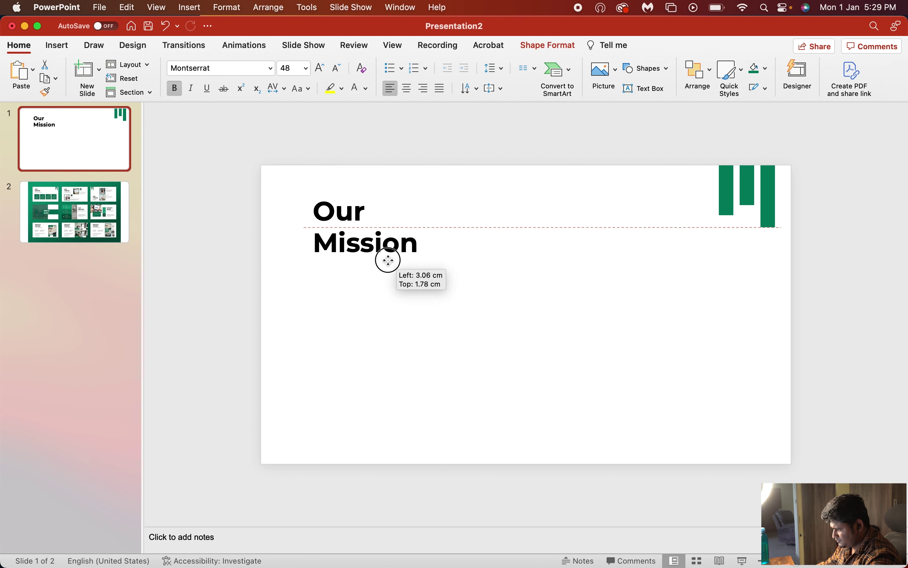
Step: Settle the title at the top-left and compare with the reference slide
{"action": "left_click_drag", "start_coordinate": [389, 260], "coordinate": [388, 259]}
{"action": "left_click", "coordinate": [415, 264]}
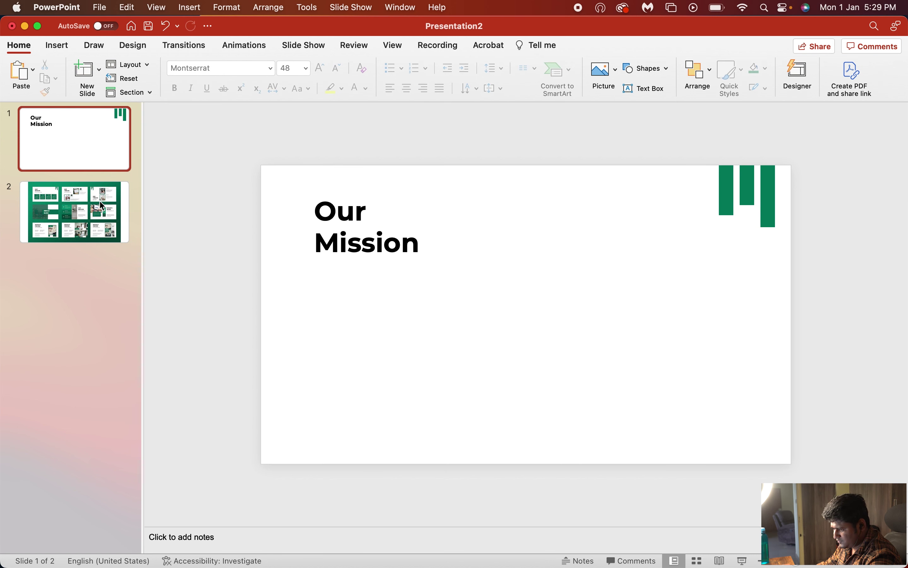
{"action": "left_click", "coordinate": [99, 205]}
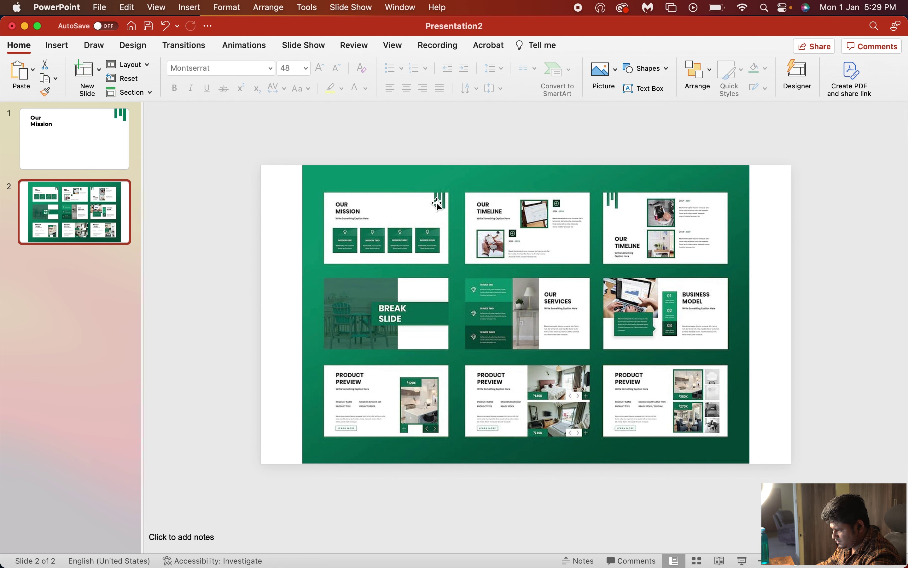
{"action": "key", "text": "Up"}
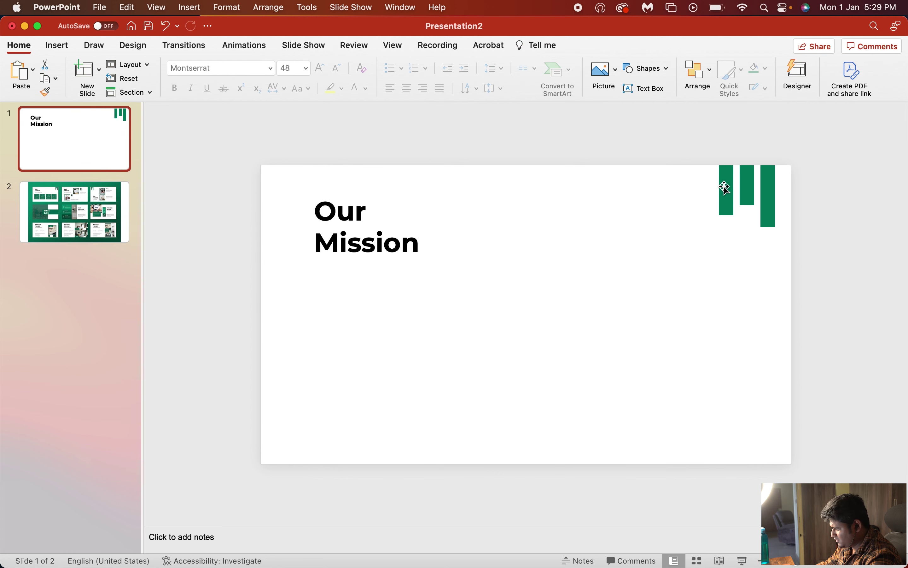
Step: Move all three green bars down together
{"action": "left_click", "coordinate": [726, 188]}
{"action": "left_click", "coordinate": [749, 186], "text": "shift"}
{"action": "left_click", "coordinate": [771, 190], "text": "shift"}
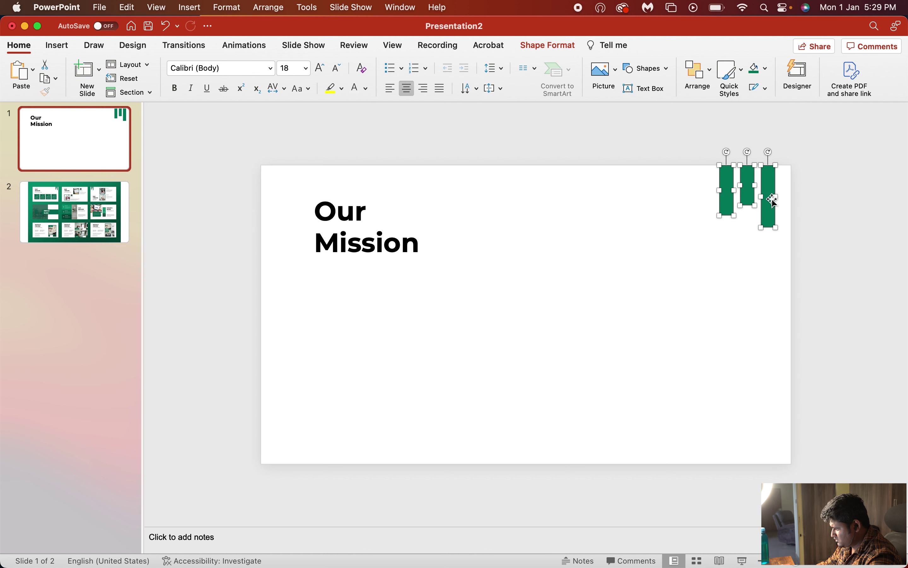
{"action": "left_click_drag", "start_coordinate": [773, 199], "coordinate": [767, 238]}
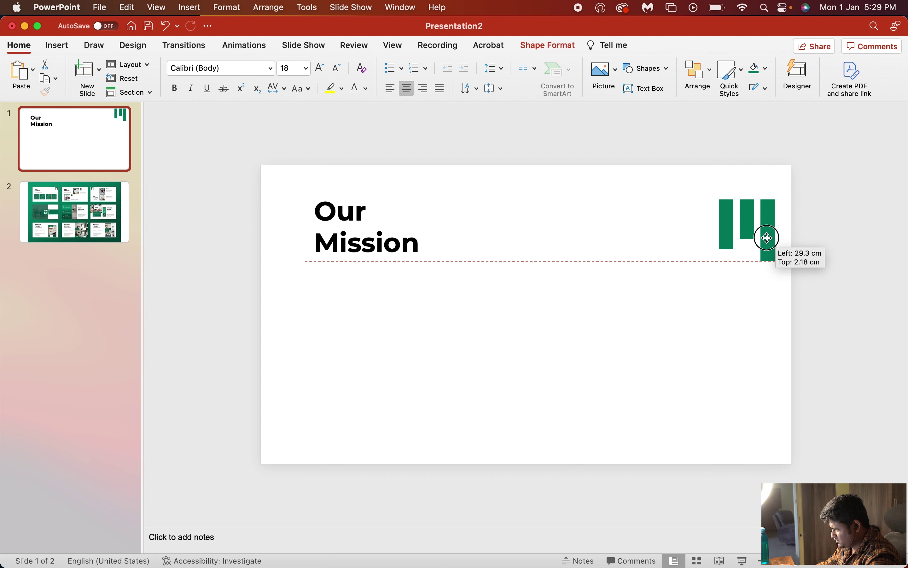
{"action": "left_click_drag", "start_coordinate": [768, 239], "coordinate": [767, 237]}
{"action": "left_click", "coordinate": [797, 234]}
Step: Stretch the right, middle and left bars up to the slide's top edge
{"action": "left_click", "coordinate": [771, 227]}
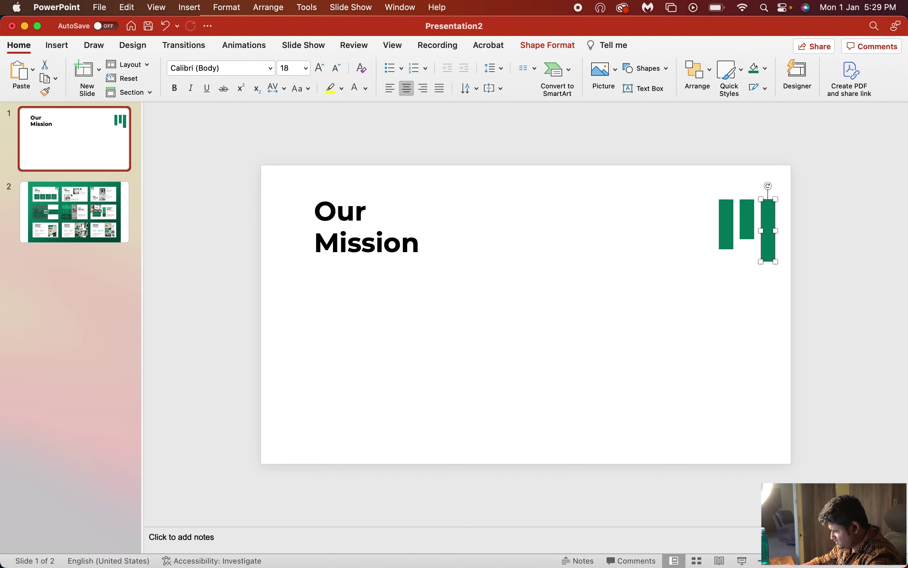
{"action": "left_click", "coordinate": [801, 564]}
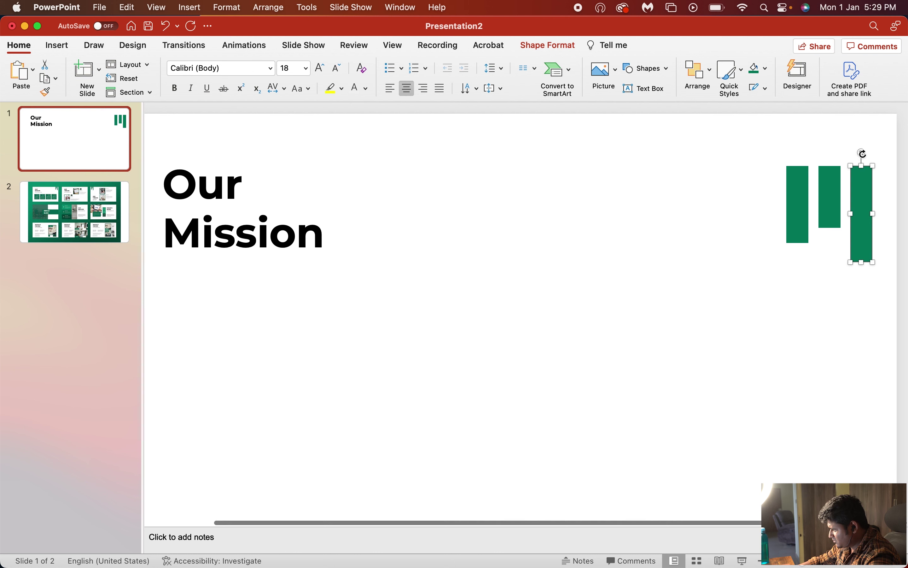
{"action": "left_click_drag", "start_coordinate": [862, 166], "coordinate": [862, 114]}
{"action": "left_click", "coordinate": [830, 177]}
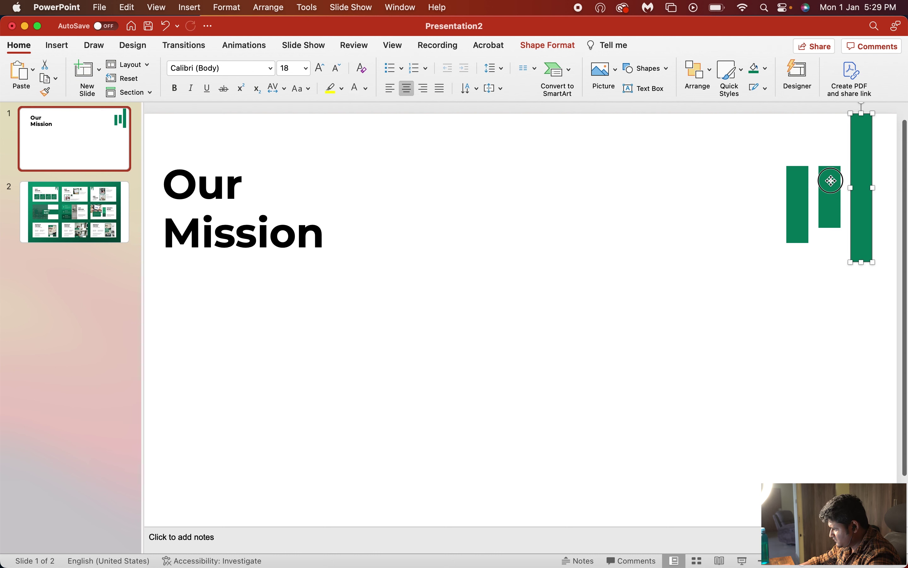
{"action": "left_click_drag", "start_coordinate": [830, 166], "coordinate": [830, 114]}
{"action": "left_click", "coordinate": [799, 180]}
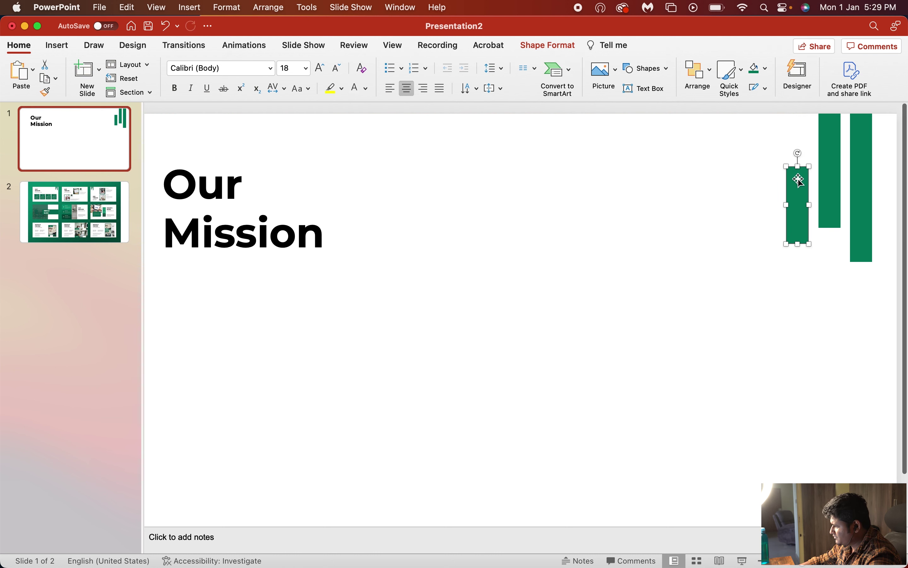
{"action": "left_click_drag", "start_coordinate": [798, 166], "coordinate": [798, 113]}
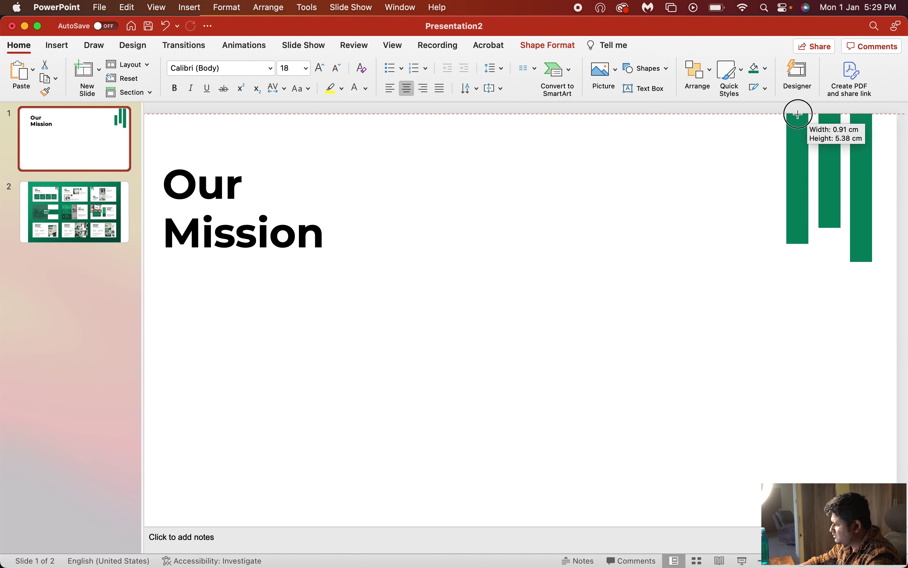
{"action": "left_click", "coordinate": [715, 176]}
{"action": "scroll", "coordinate": [527, 319], "scroll_direction": "down", "scroll_amount": 5}
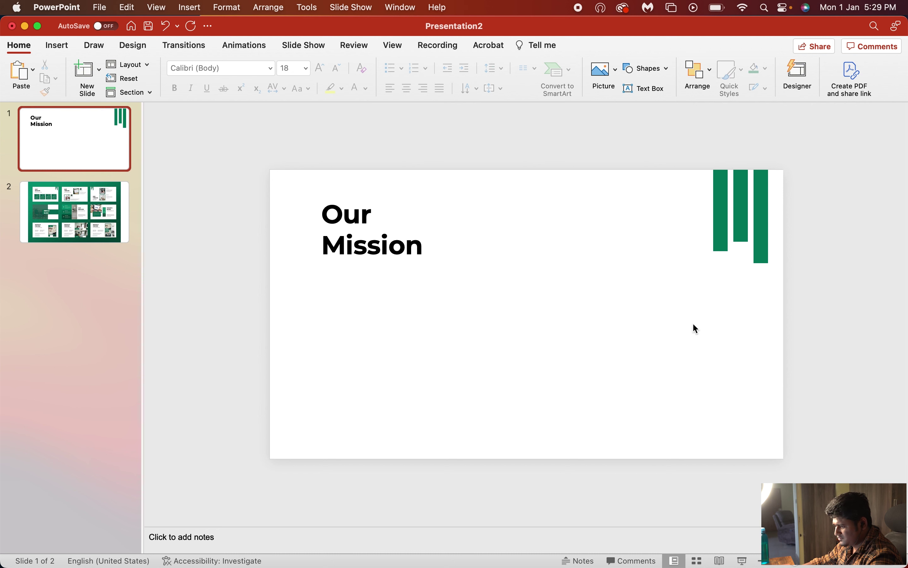
Step: Nudge the three bars slightly upward, then try and undo shortening them from the top
{"action": "left_click_drag", "start_coordinate": [825, 132], "coordinate": [689, 285]}
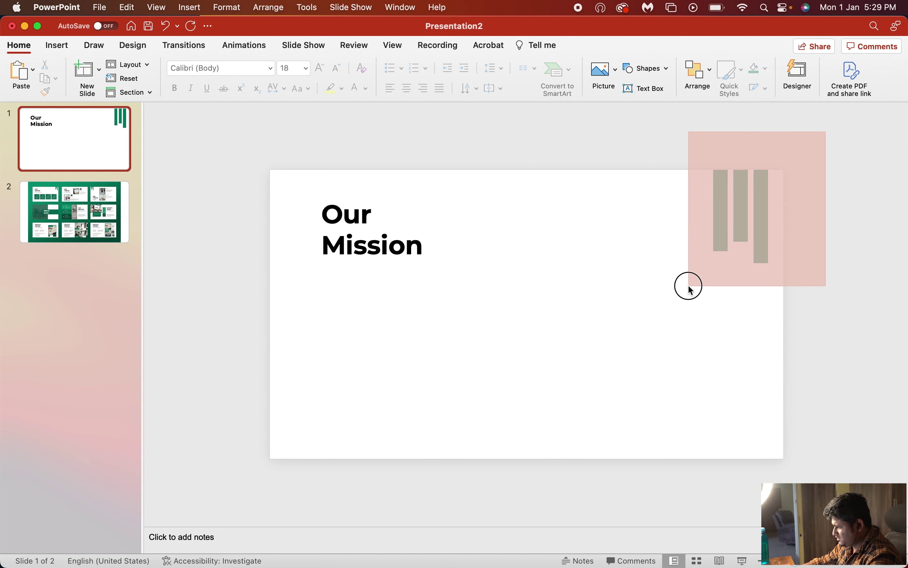
{"action": "left_click_drag", "start_coordinate": [750, 237], "coordinate": [742, 221]}
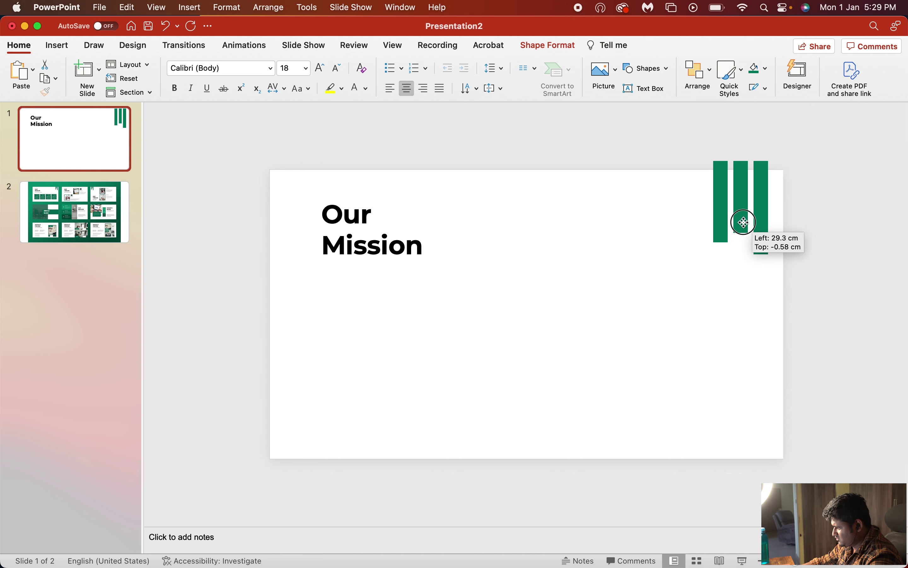
{"action": "left_click", "coordinate": [806, 227]}
{"action": "left_click", "coordinate": [727, 198]}
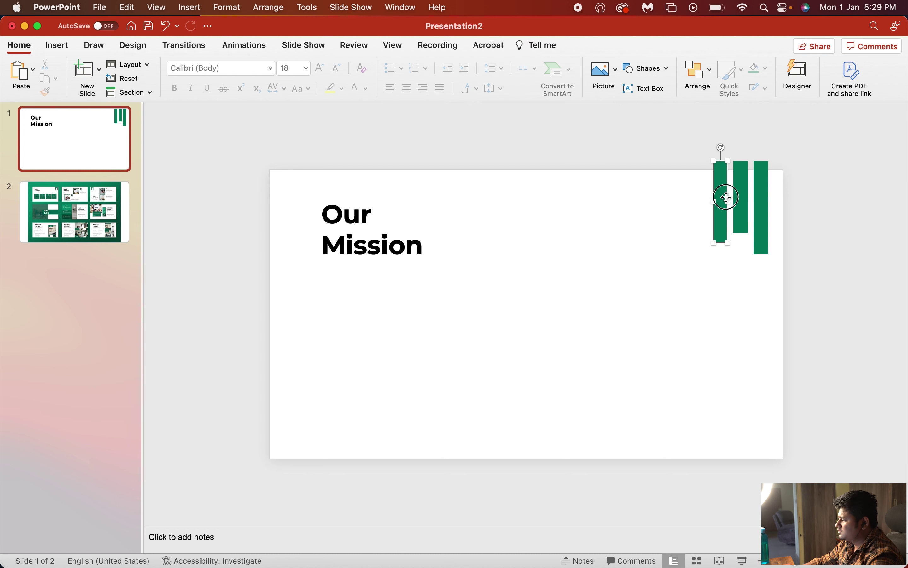
{"action": "left_click", "coordinate": [747, 195], "text": "shift"}
{"action": "left_click", "coordinate": [762, 187], "text": "shift"}
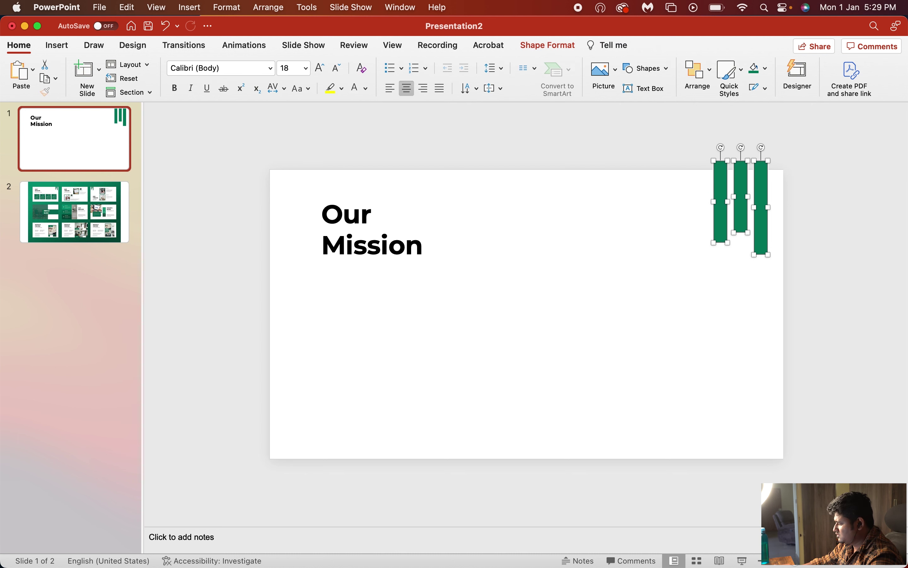
{"action": "scroll", "coordinate": [784, 193], "scroll_direction": "up", "scroll_amount": 2}
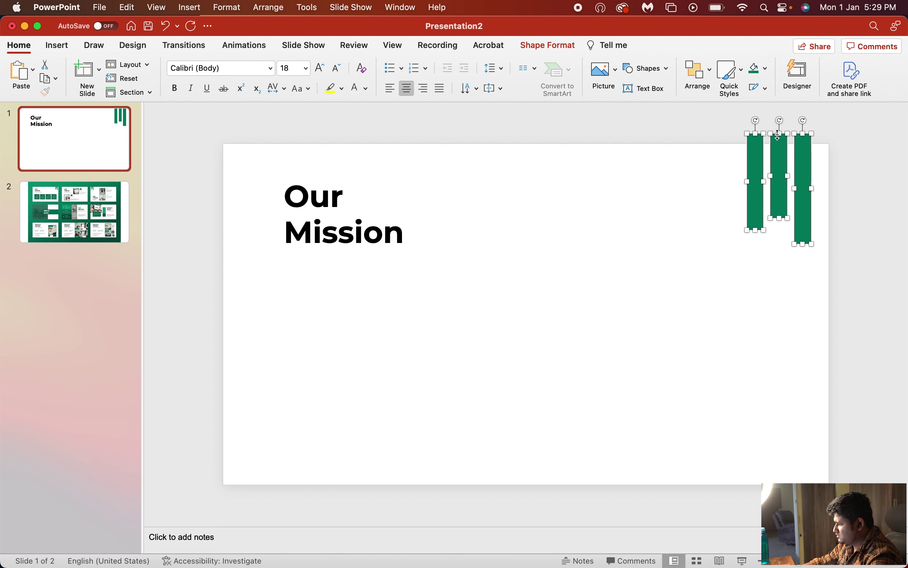
{"action": "left_click_drag", "start_coordinate": [779, 136], "coordinate": [780, 147]}
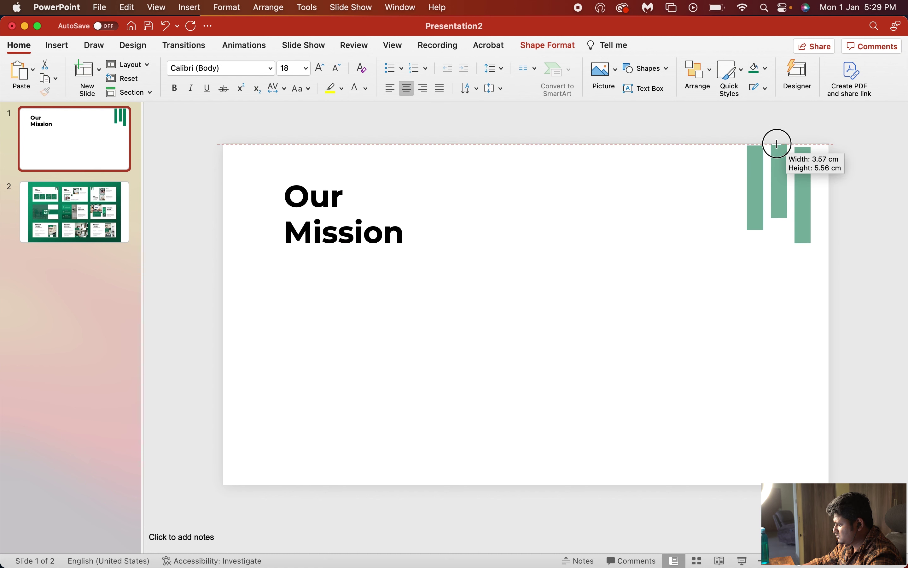
{"action": "left_click", "coordinate": [829, 136]}
{"action": "key", "text": "super+z"}
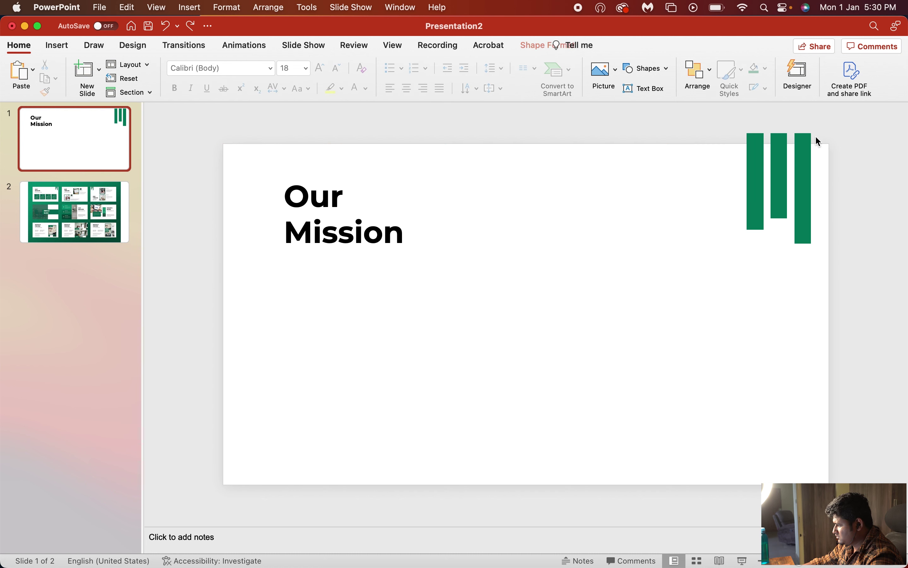
Step: Bring each bar's top flush with the slide edge, then compare with slide 2
{"action": "left_click", "coordinate": [803, 138]}
{"action": "mouse_move", "coordinate": [803, 138]}
{"action": "left_mouse_down"}
{"action": "mouse_move", "coordinate": [803, 149]}
{"action": "mouse_move", "coordinate": [757, 145]}
{"action": "left_mouse_up"}
{"action": "left_click", "coordinate": [786, 147]}
{"action": "left_click", "coordinate": [755, 137]}
{"action": "left_click", "coordinate": [809, 132]}
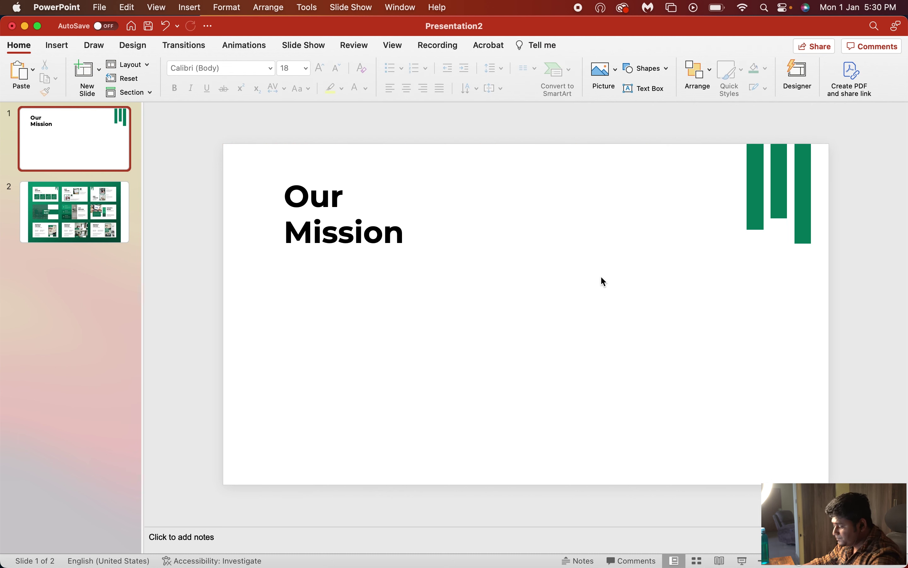
{"action": "left_click", "coordinate": [29, 196]}
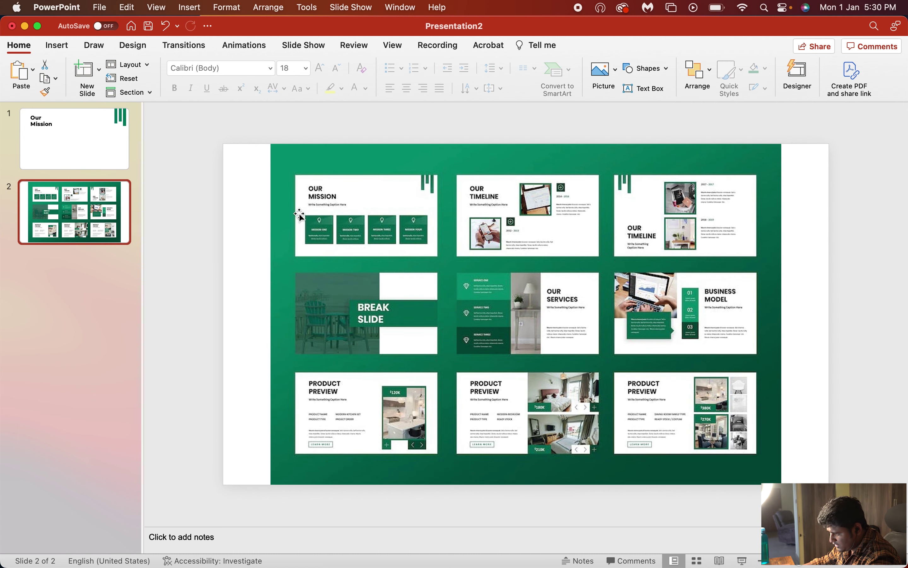
{"action": "left_click", "coordinate": [49, 139]}
{"action": "key", "text": "super+Tab"}
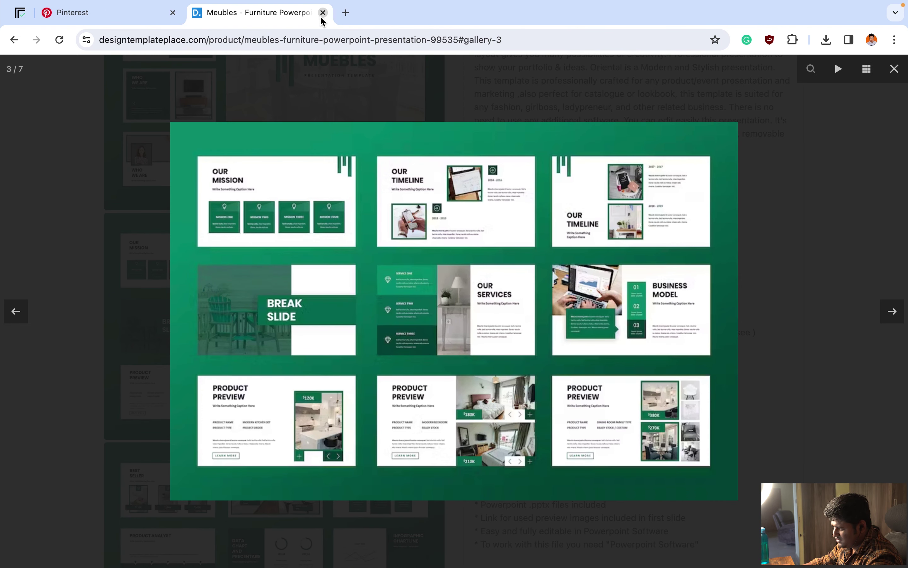
Step: Open a new tab, go to google.com and search for 'lorem ipsum'
{"action": "left_click", "coordinate": [347, 14]}
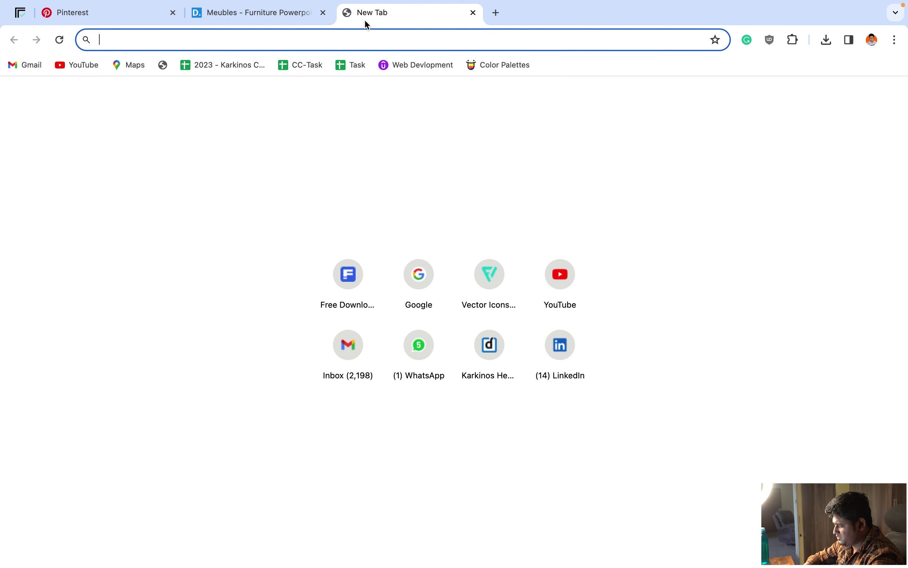
{"action": "type", "text": "loremipsum"}
{"action": "key", "text": "Return"}
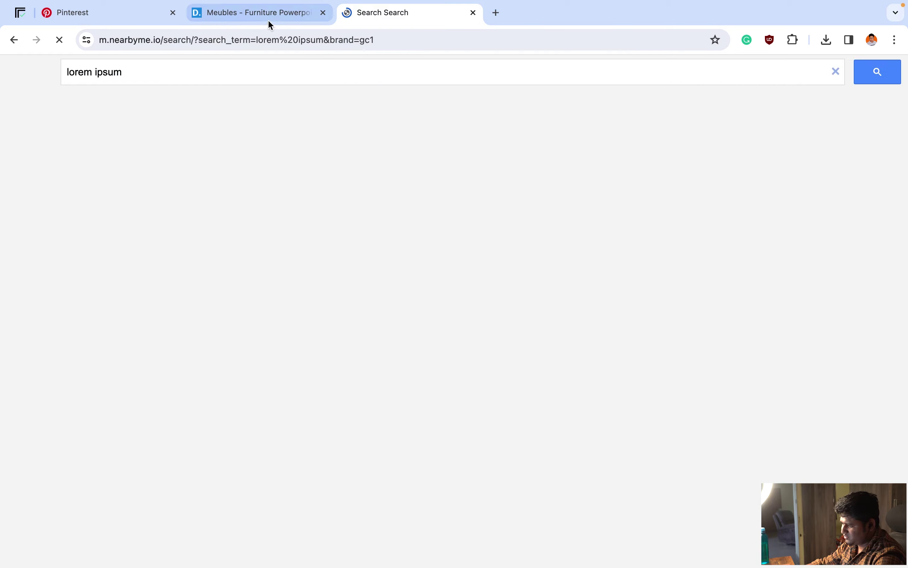
{"action": "left_click", "coordinate": [300, 40]}
{"action": "type", "text": "goo"}
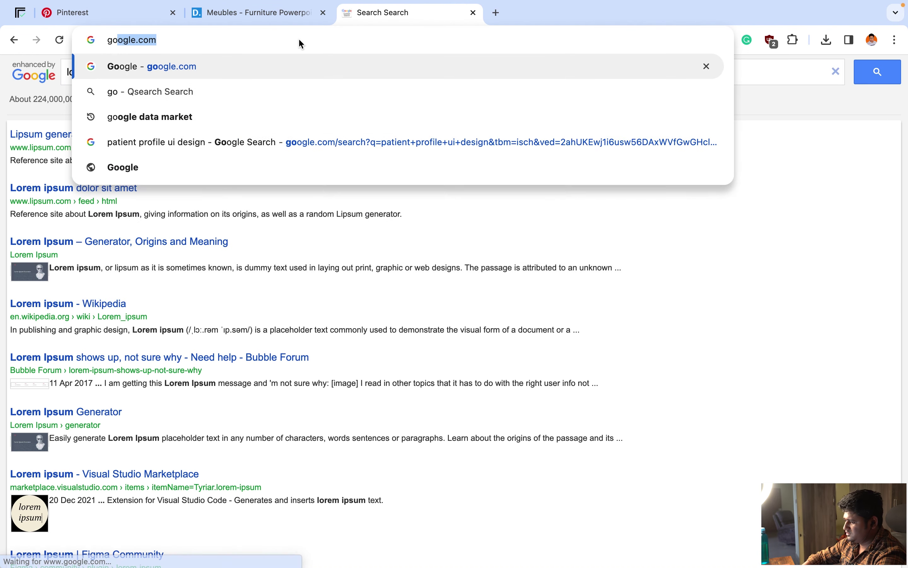
{"action": "key", "text": "Return"}
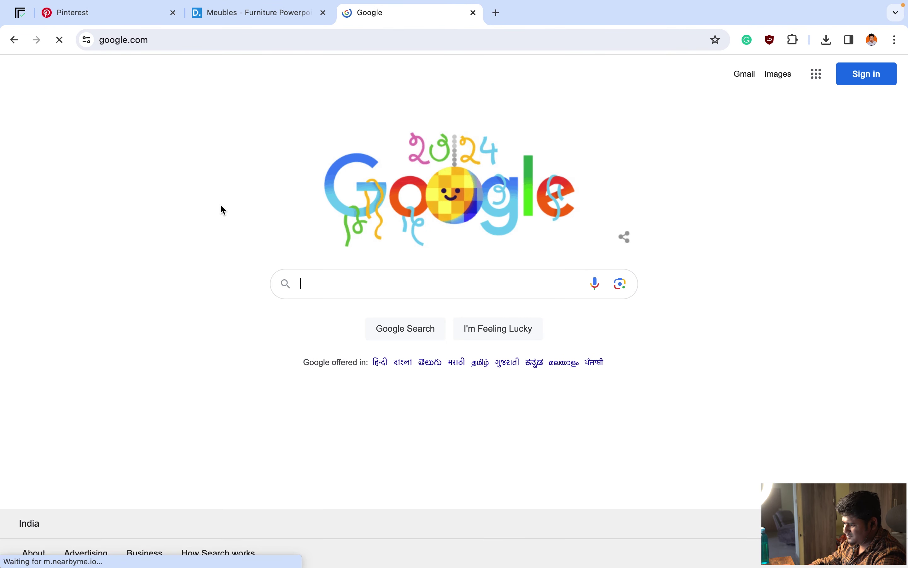
{"action": "type", "text": "lorem"}
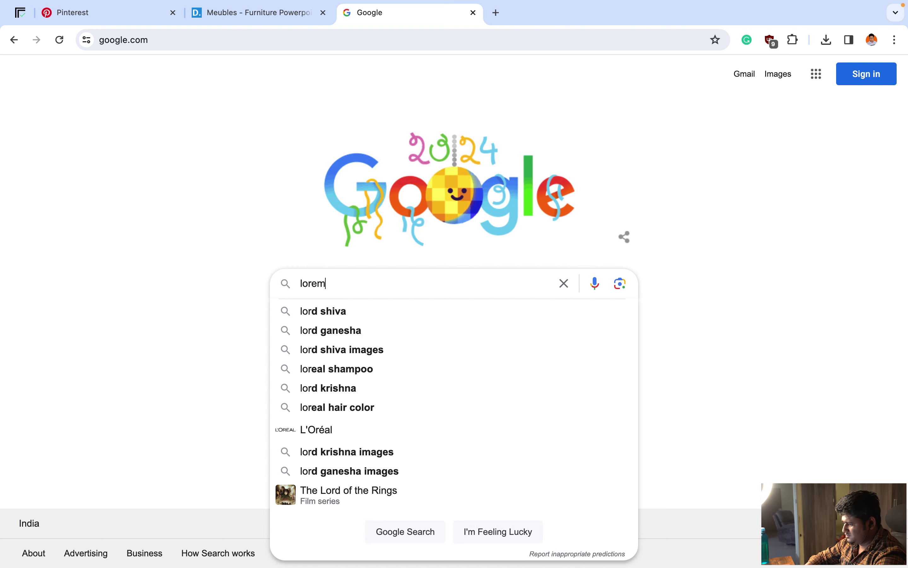
{"action": "type", "text": " ipsum"}
{"action": "key", "text": "Return"}
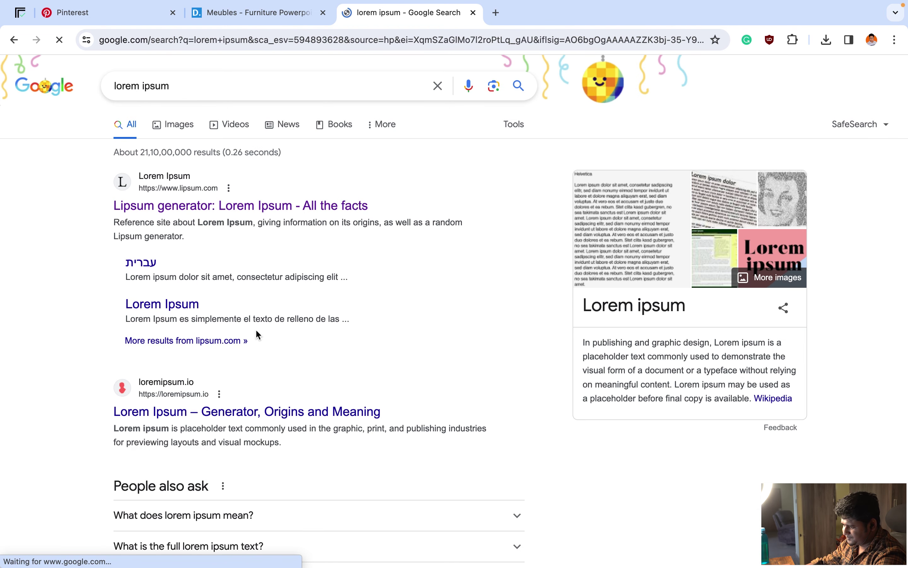
Step: Generate a 5-word snippet on lipsum.com and copy 'Lorem ipsum dolor sit amet.'
{"action": "left_click", "coordinate": [182, 209]}
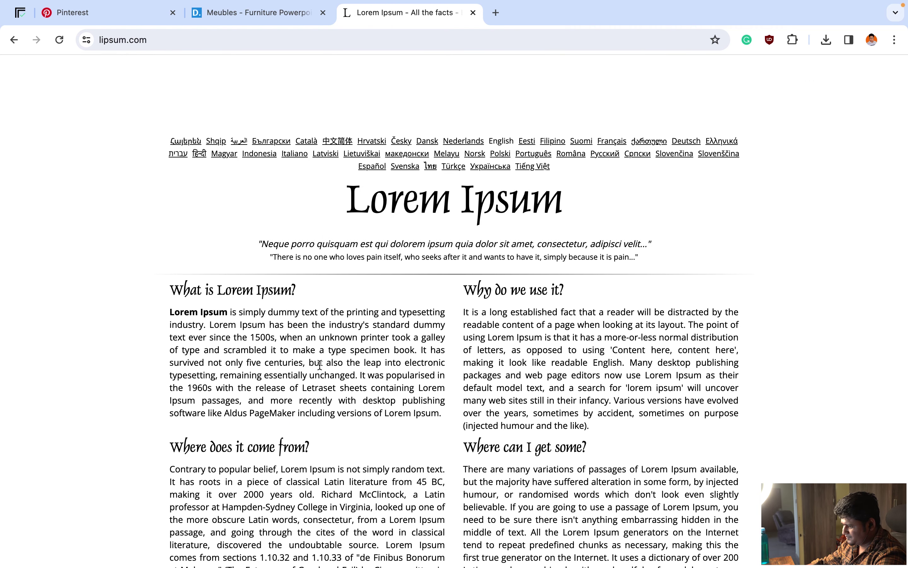
{"action": "scroll", "coordinate": [556, 353], "scroll_direction": "down", "scroll_amount": 2}
{"action": "scroll", "coordinate": [603, 416], "scroll_direction": "down", "scroll_amount": 3}
{"action": "scroll", "coordinate": [603, 417], "scroll_direction": "down", "scroll_amount": 2}
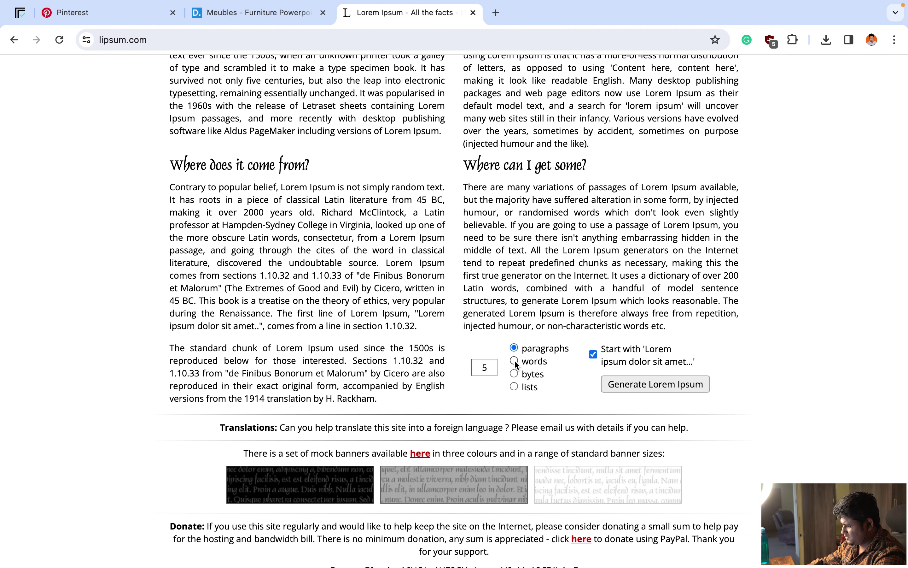
{"action": "left_click", "coordinate": [515, 362]}
{"action": "left_click_drag", "start_coordinate": [491, 368], "coordinate": [470, 372]}
{"action": "left_click", "coordinate": [559, 383]}
{"action": "left_click", "coordinate": [644, 383]}
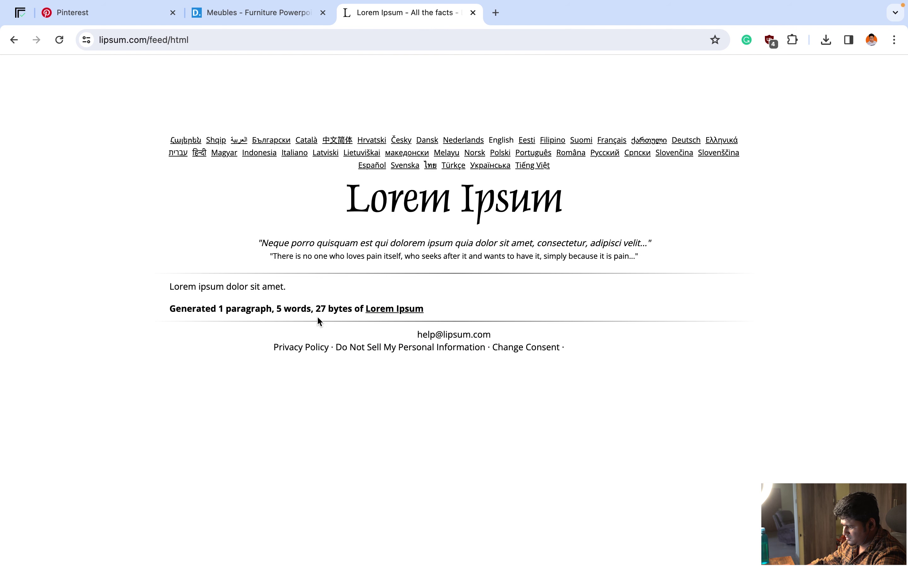
{"action": "left_click_drag", "start_coordinate": [171, 288], "coordinate": [337, 288]}
{"action": "key", "text": "super+c"}
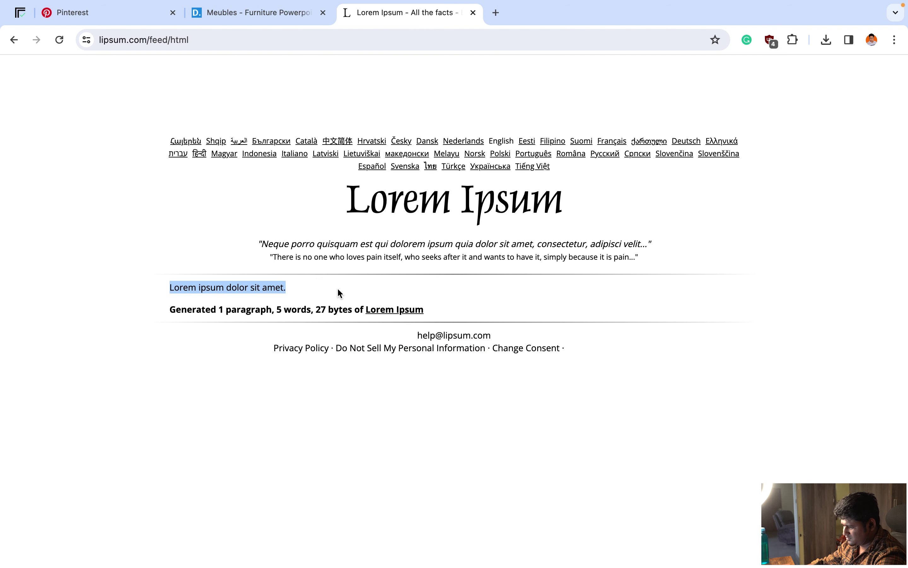
{"action": "key", "text": "super+Tab"}
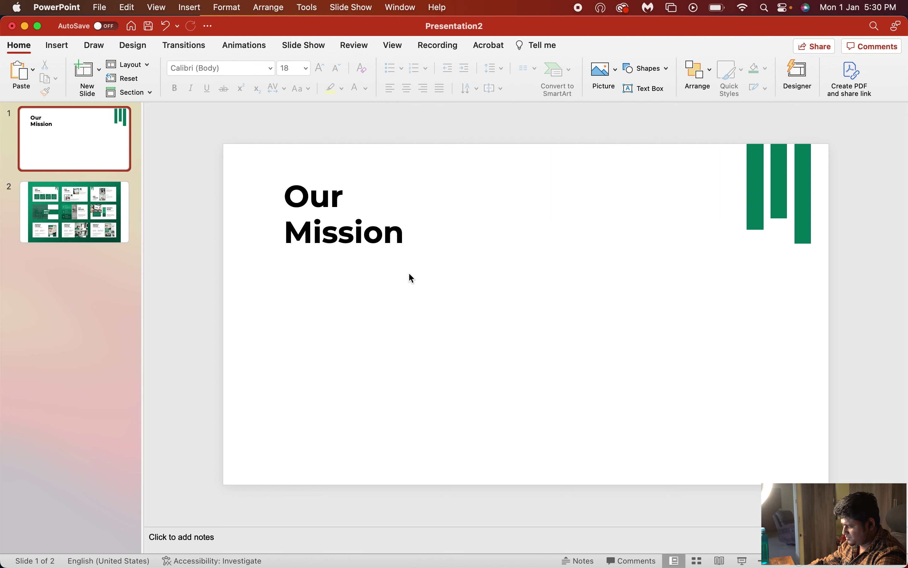
Step: Paste the sentence under the Our Mission title, shrink its font, and narrow the box
{"action": "key", "text": "super+v"}
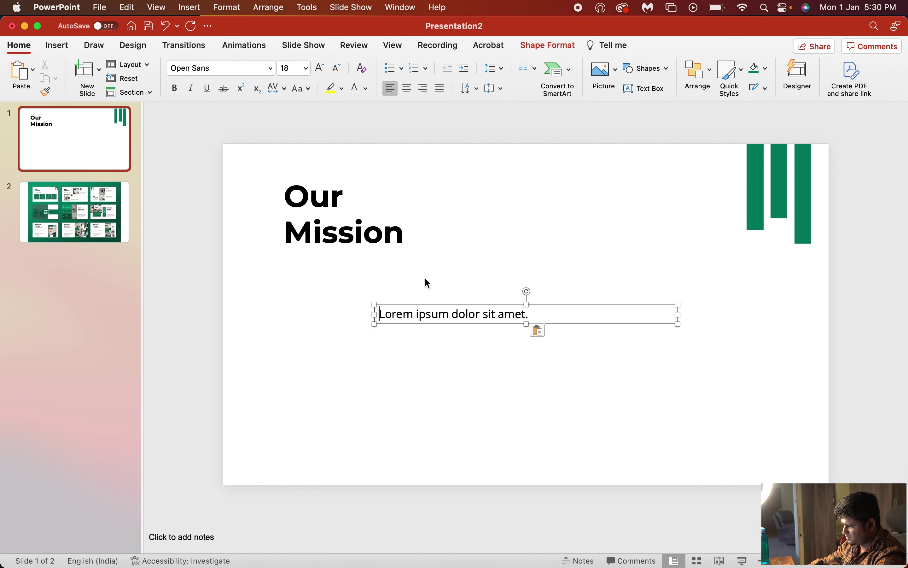
{"action": "left_click_drag", "start_coordinate": [447, 325], "coordinate": [352, 274]}
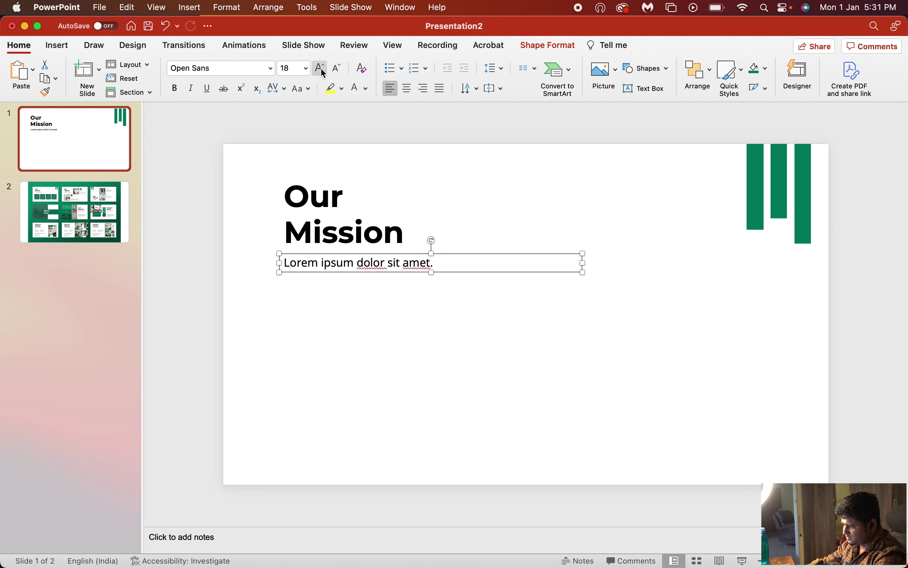
{"action": "left_click", "coordinate": [338, 68]}
{"action": "left_click", "coordinate": [337, 69]}
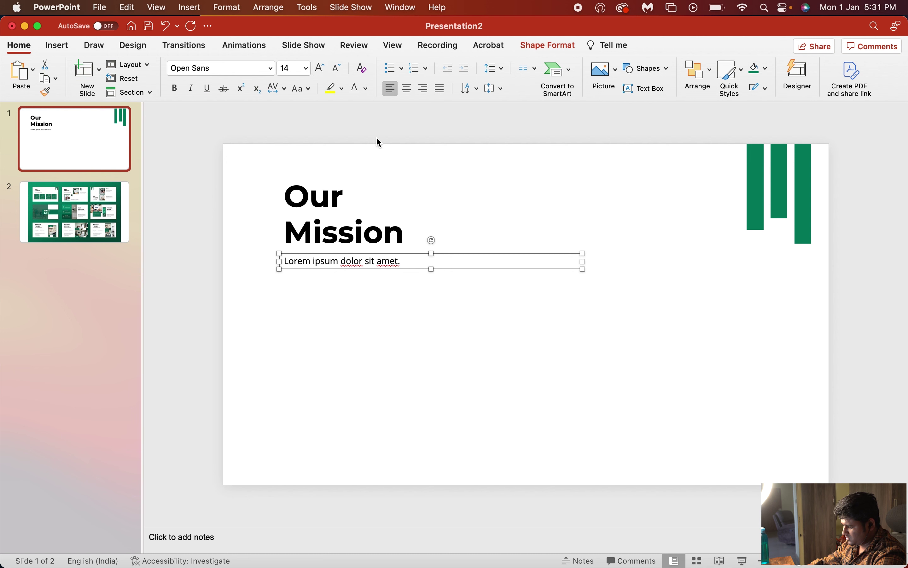
{"action": "left_click_drag", "start_coordinate": [584, 262], "coordinate": [412, 265]}
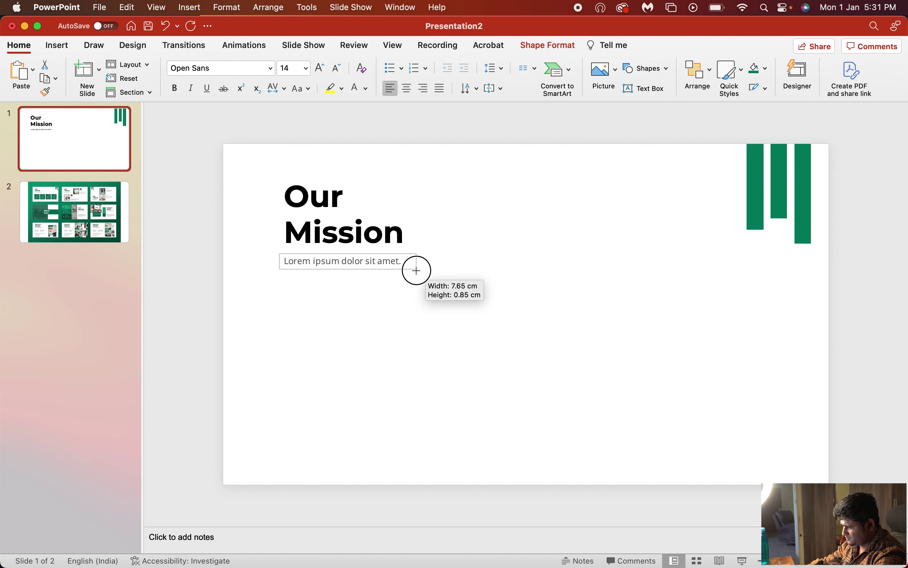
{"action": "left_click", "coordinate": [551, 276]}
{"action": "left_click", "coordinate": [66, 220]}
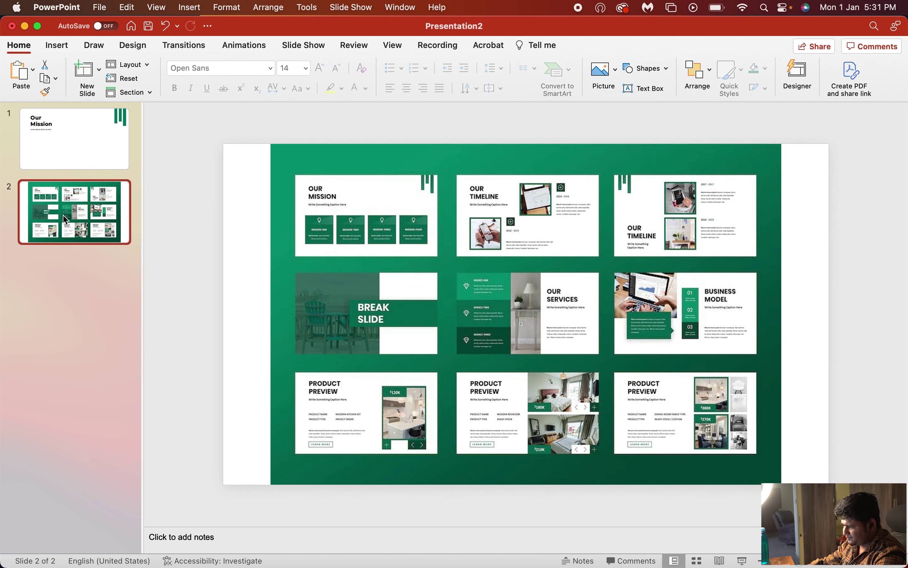
{"action": "left_click", "coordinate": [102, 150]}
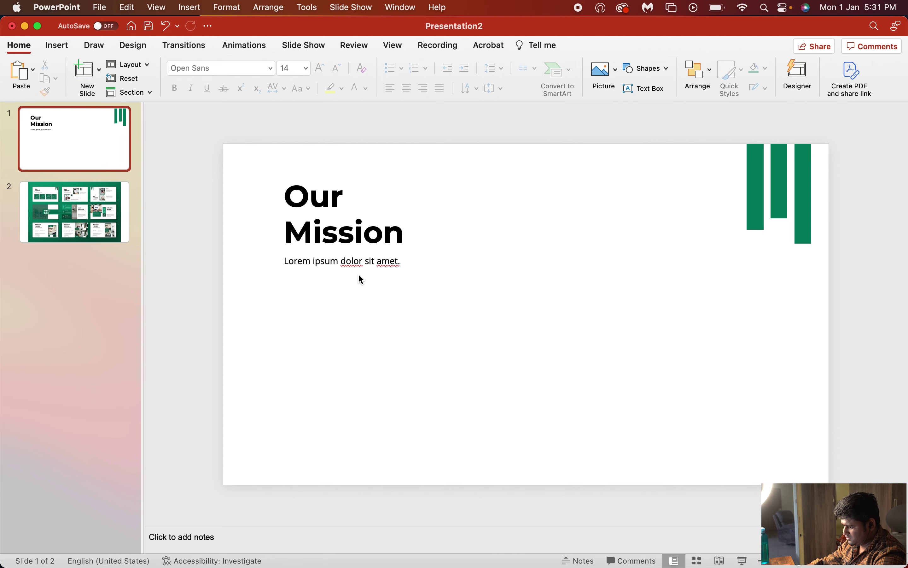
Step: Set the caption to 16 pt and widen it to fit one line
{"action": "left_click", "coordinate": [354, 265]}
{"action": "left_click", "coordinate": [321, 69]}
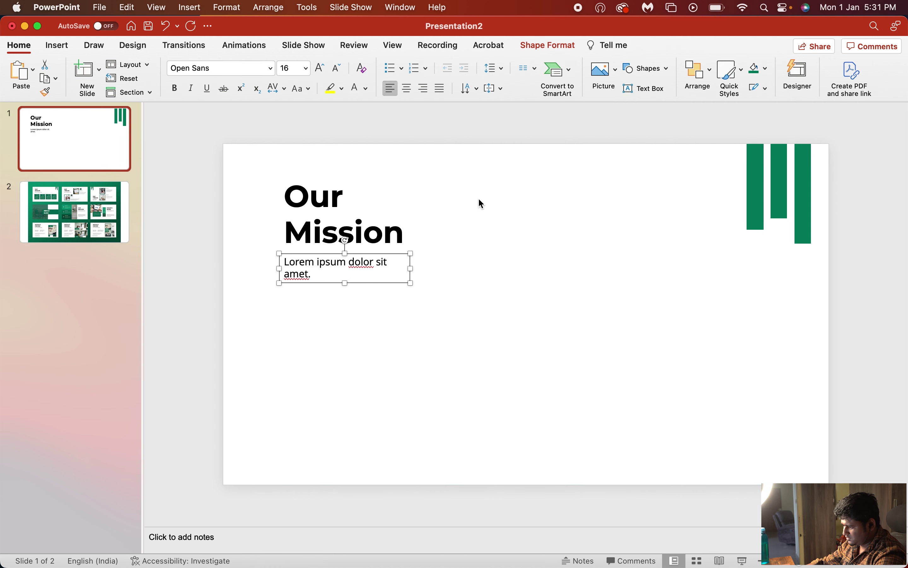
{"action": "left_click_drag", "start_coordinate": [411, 270], "coordinate": [533, 270]}
{"action": "key", "text": "super+z"}
{"action": "left_click", "coordinate": [507, 268]}
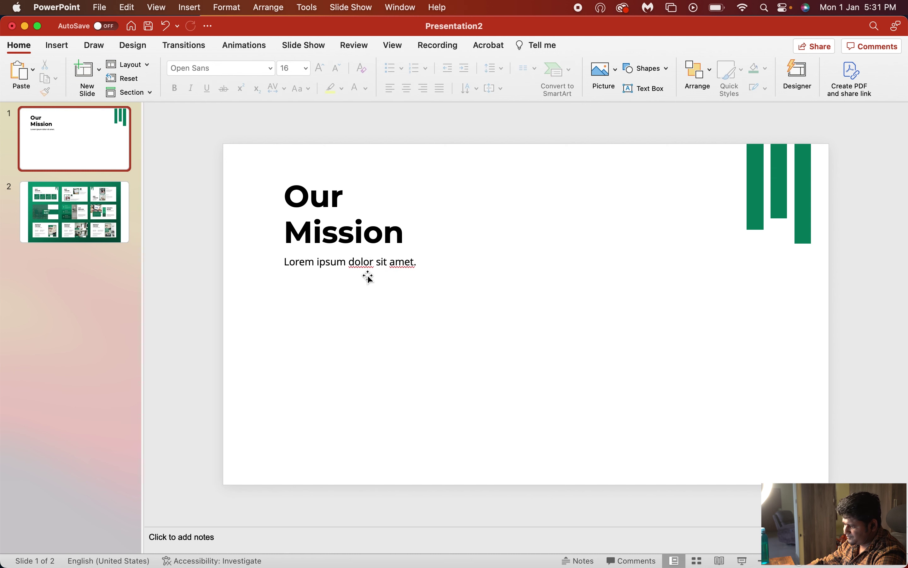
{"action": "left_click", "coordinate": [369, 278]}
{"action": "left_click", "coordinate": [446, 318]}
{"action": "left_click", "coordinate": [49, 220]}
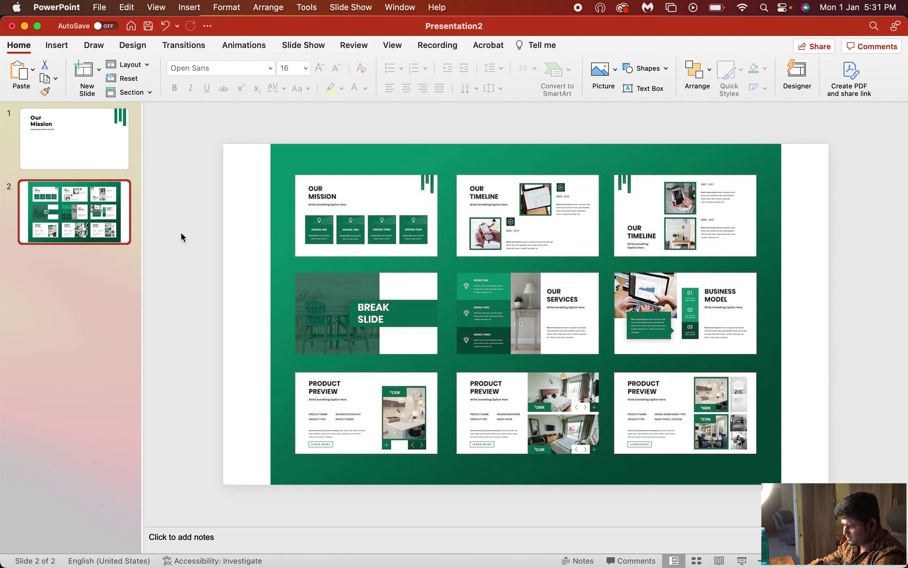
Step: Draw a rectangle below the caption on slide 1, then undo it
{"action": "left_click", "coordinate": [73, 150]}
{"action": "left_click", "coordinate": [62, 45]}
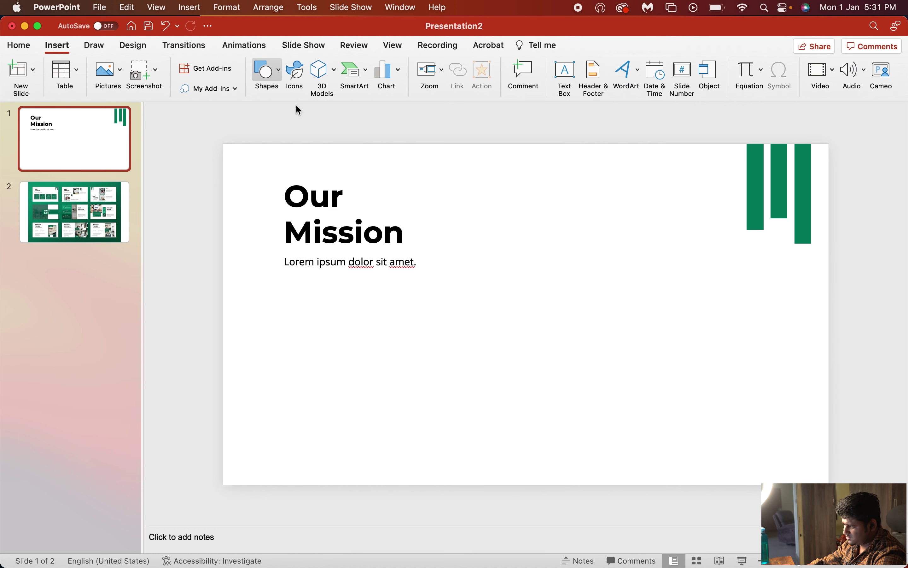
{"action": "left_click", "coordinate": [326, 110]}
{"action": "left_click_drag", "start_coordinate": [288, 297], "coordinate": [415, 402]}
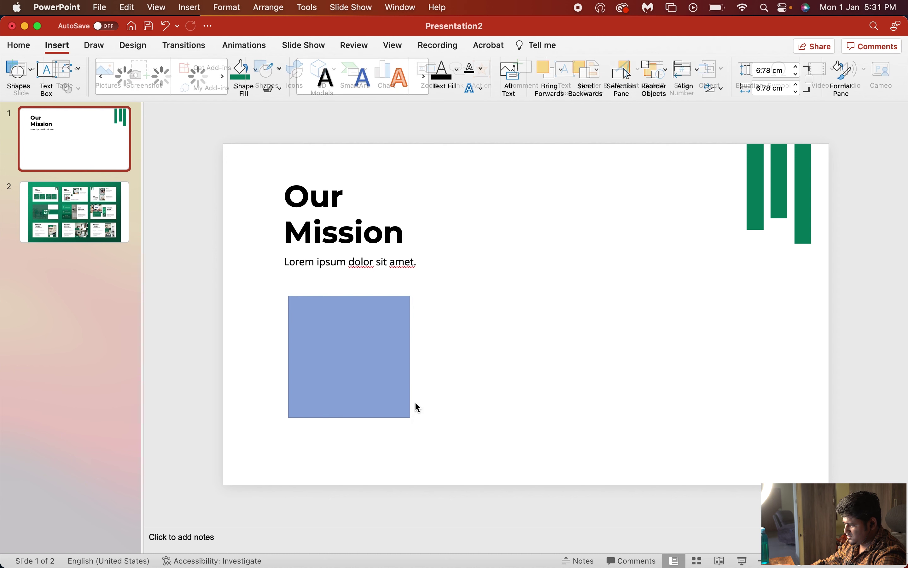
{"action": "left_click", "coordinate": [440, 348]}
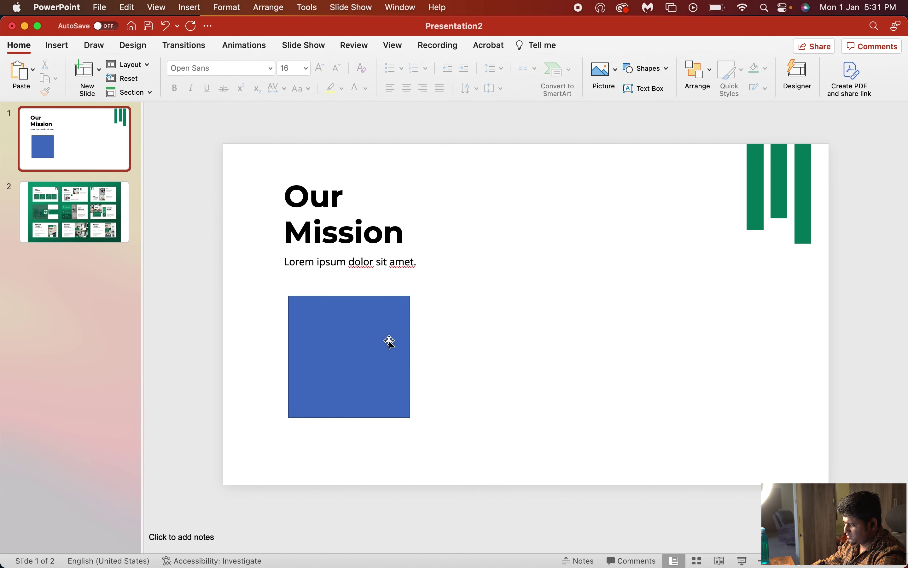
{"action": "key", "text": "super+z"}
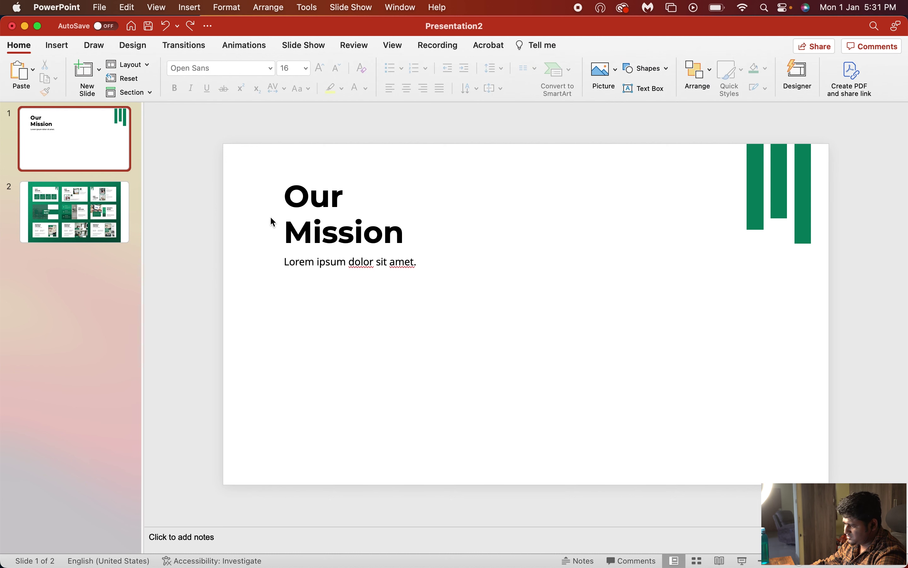
Step: Redraw a 7.7 cm blue square below the caption and compare with slide 2
{"action": "left_click", "coordinate": [58, 45]}
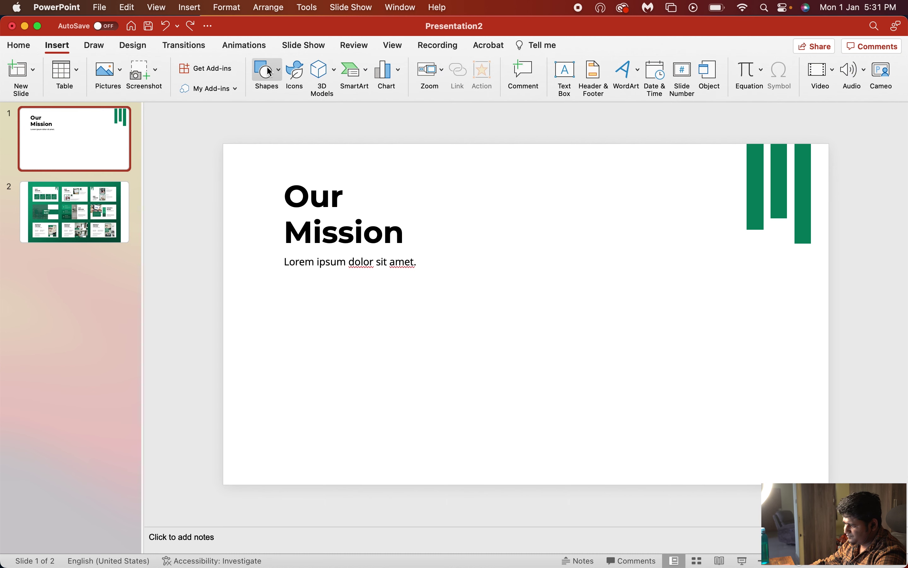
{"action": "left_click", "coordinate": [265, 71]}
{"action": "left_click", "coordinate": [324, 110]}
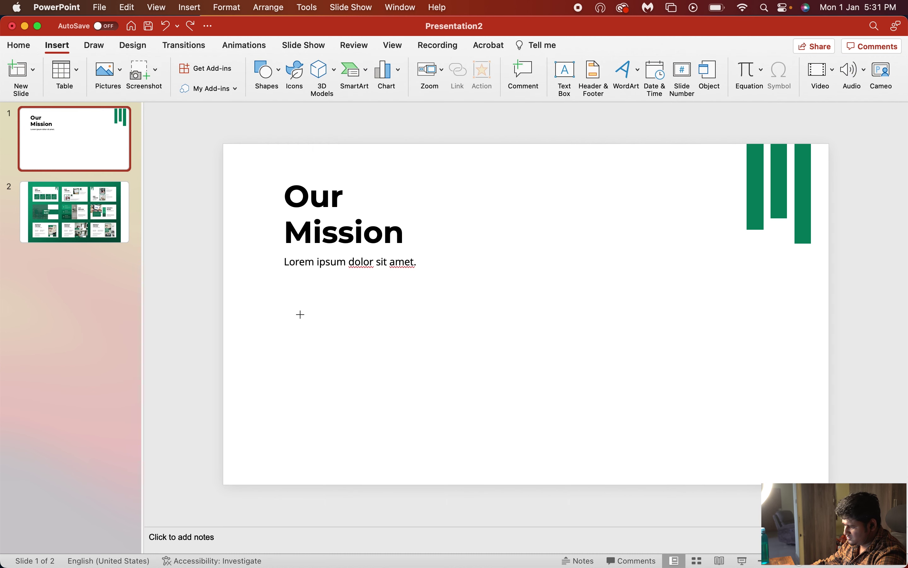
{"action": "mouse_move", "coordinate": [287, 294]}
{"action": "left_mouse_down"}
{"action": "mouse_move", "coordinate": [516, 375]}
{"action": "mouse_move", "coordinate": [417, 336]}
{"action": "mouse_move", "coordinate": [427, 340]}
{"action": "left_mouse_up"}
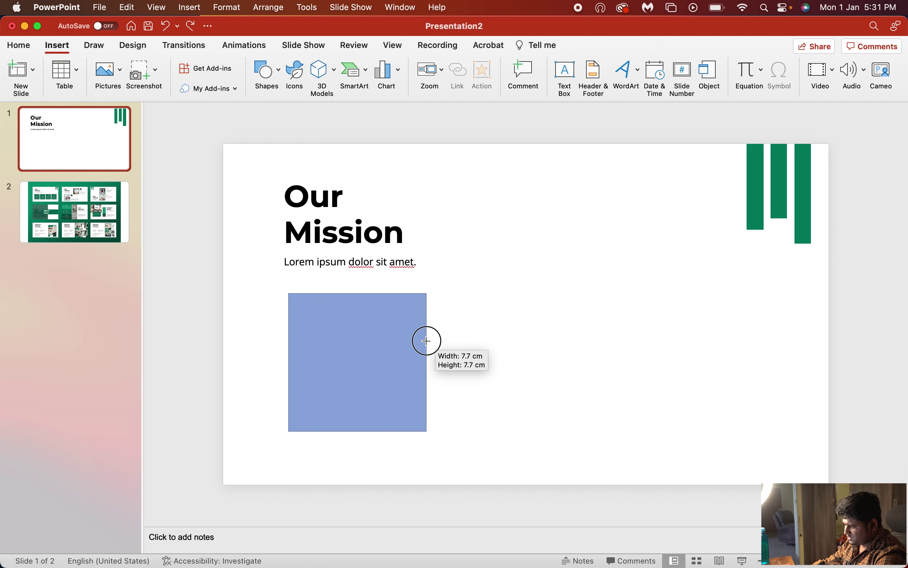
{"action": "left_click_drag", "start_coordinate": [427, 341], "coordinate": [427, 340]}
{"action": "left_click", "coordinate": [93, 224]}
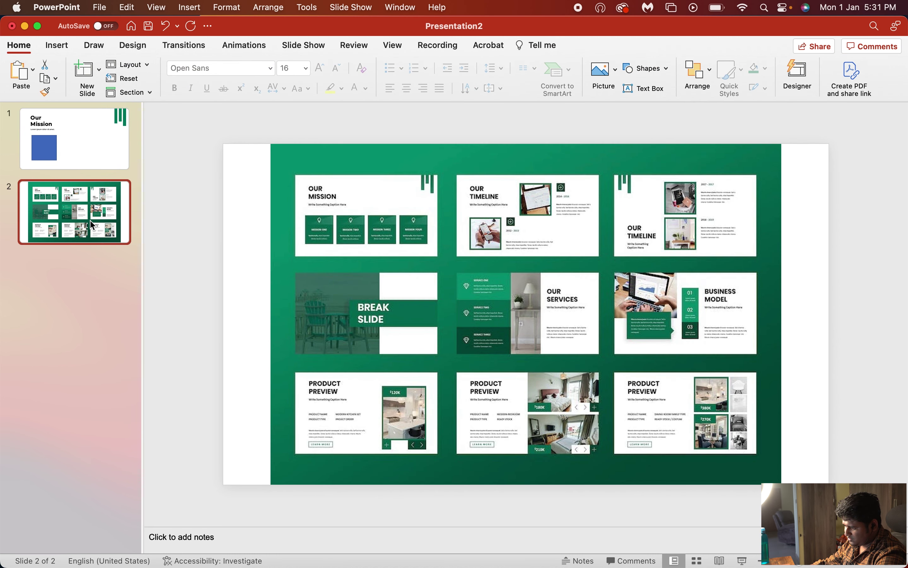
Step: Copy the blue square and paste duplicates into an evenly spaced row
{"action": "left_click", "coordinate": [85, 161]}
{"action": "left_click", "coordinate": [377, 361]}
{"action": "left_click_drag", "start_coordinate": [377, 361], "coordinate": [386, 370]}
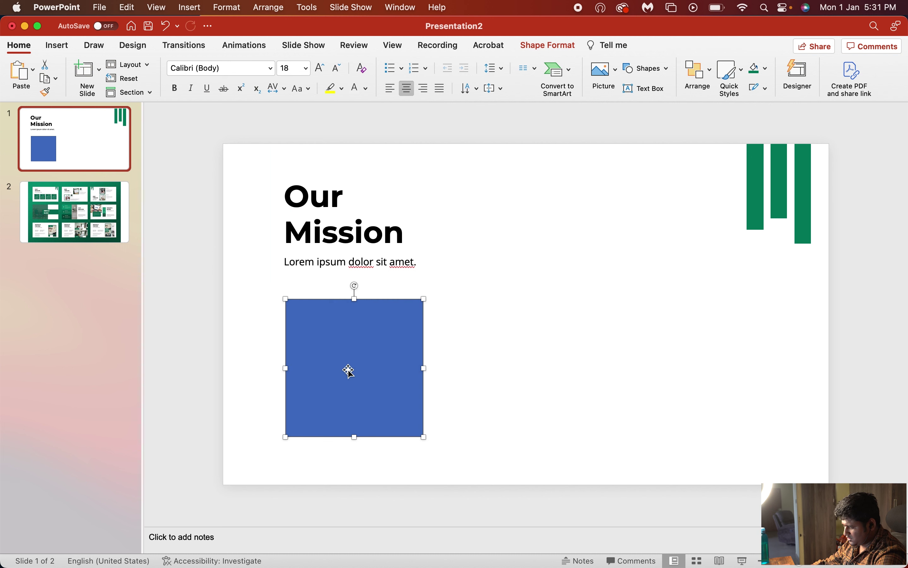
{"action": "left_click", "coordinate": [364, 343]}
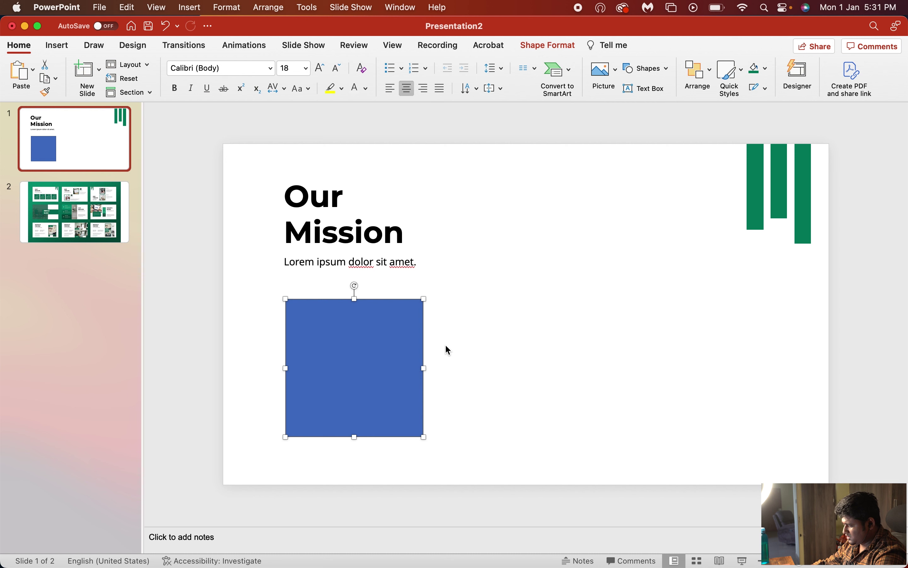
{"action": "key", "text": "super+c"}
{"action": "key", "text": "super+v"}
{"action": "left_click_drag", "start_coordinate": [388, 345], "coordinate": [527, 338]}
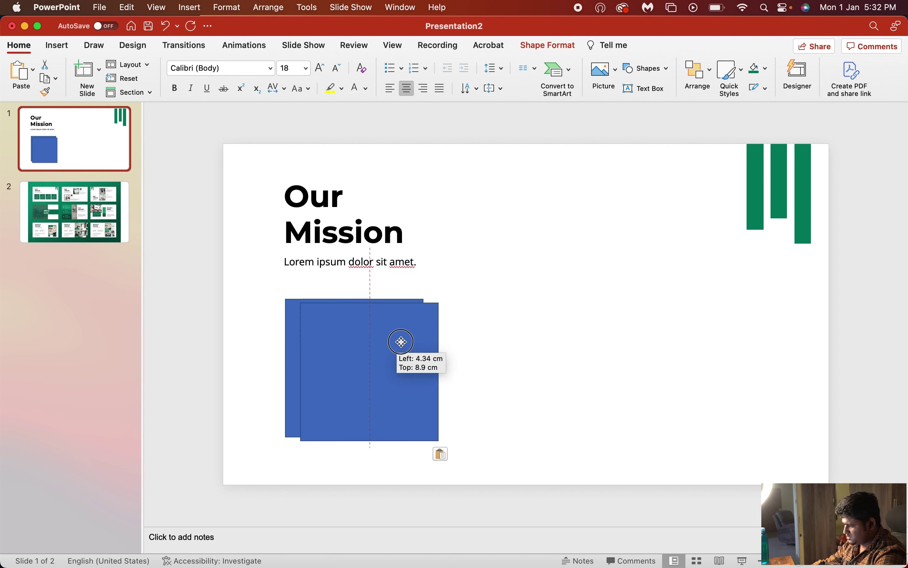
{"action": "left_click_drag", "start_coordinate": [506, 349], "coordinate": [784, 363]}
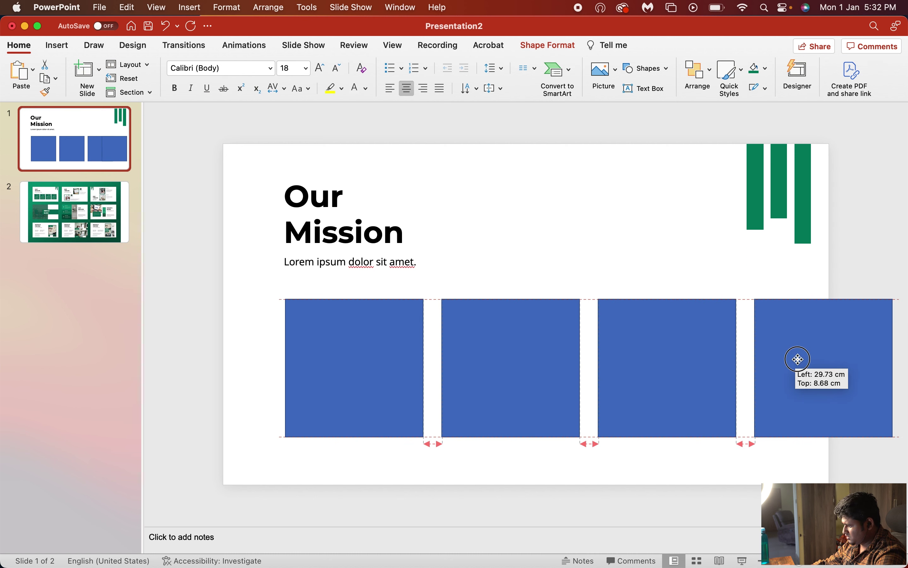
Step: Select all four squares and group them with Cmd+Opt+G
{"action": "left_click", "coordinate": [689, 285]}
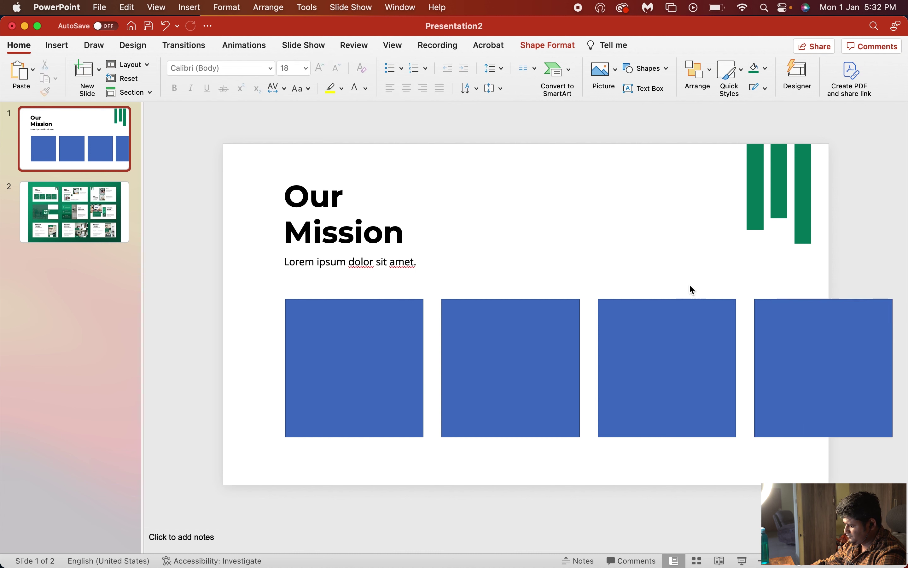
{"action": "left_click", "coordinate": [821, 379]}
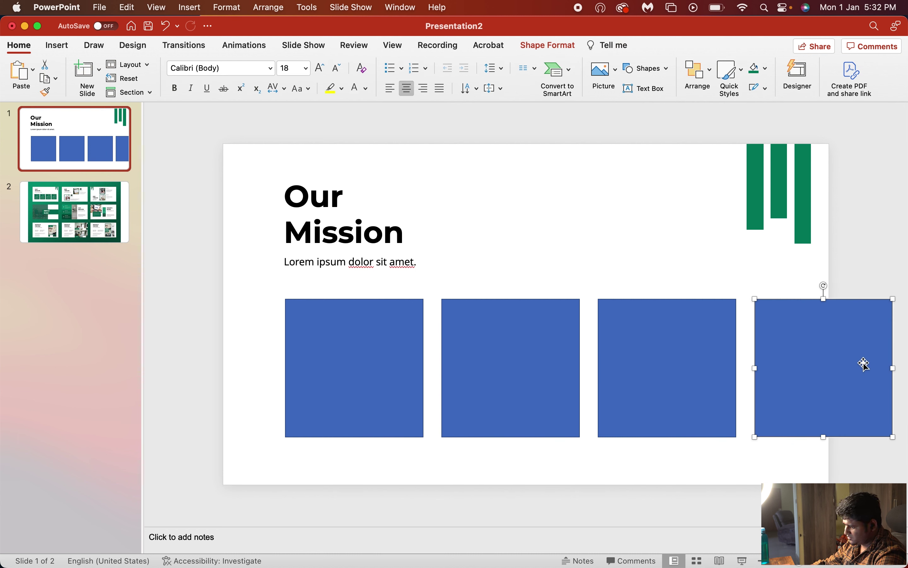
{"action": "left_click", "coordinate": [848, 281]}
{"action": "left_click", "coordinate": [825, 322]}
{"action": "left_click", "coordinate": [692, 330], "text": "shift"}
{"action": "left_click", "coordinate": [545, 341], "text": "shift"}
{"action": "left_click", "coordinate": [418, 340], "text": "shift"}
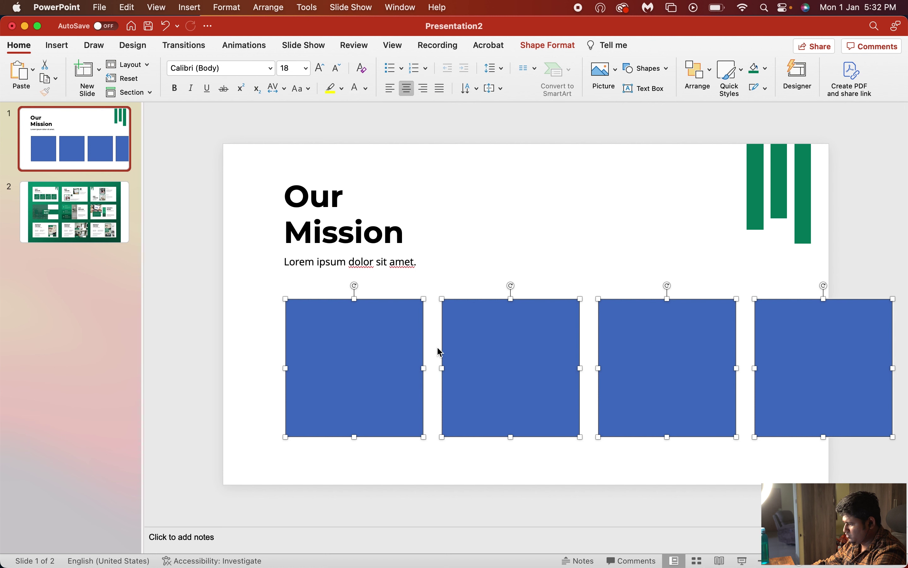
{"action": "key", "text": "super+alt+g"}
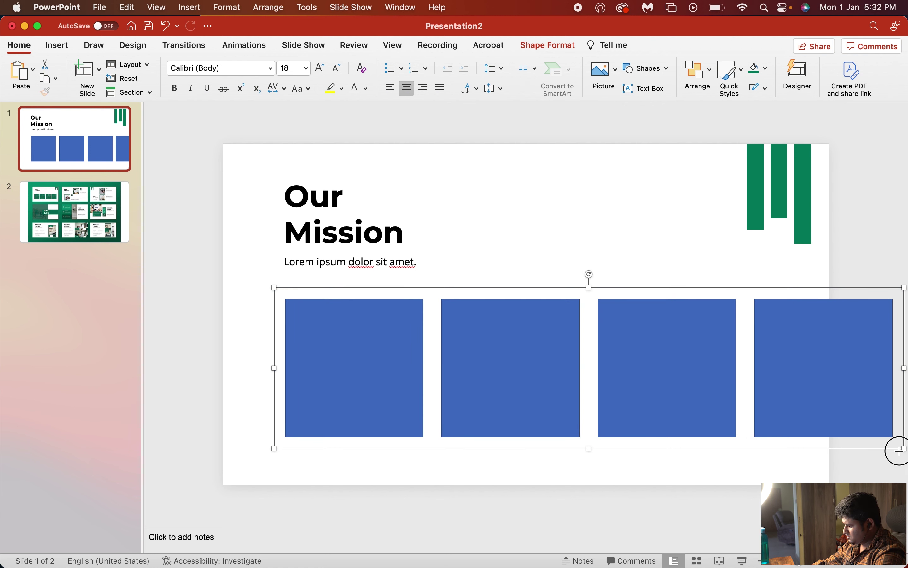
Step: Group the four squares into one object and resize the row to about 27 cm wide
{"action": "left_click_drag", "start_coordinate": [902, 450], "coordinate": [723, 415]}
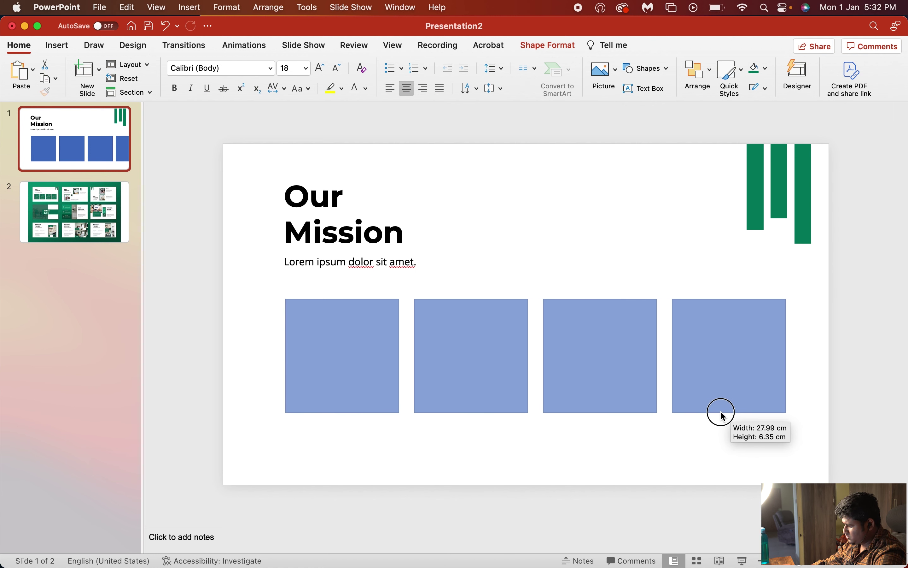
{"action": "left_click_drag", "start_coordinate": [723, 415], "coordinate": [734, 422]}
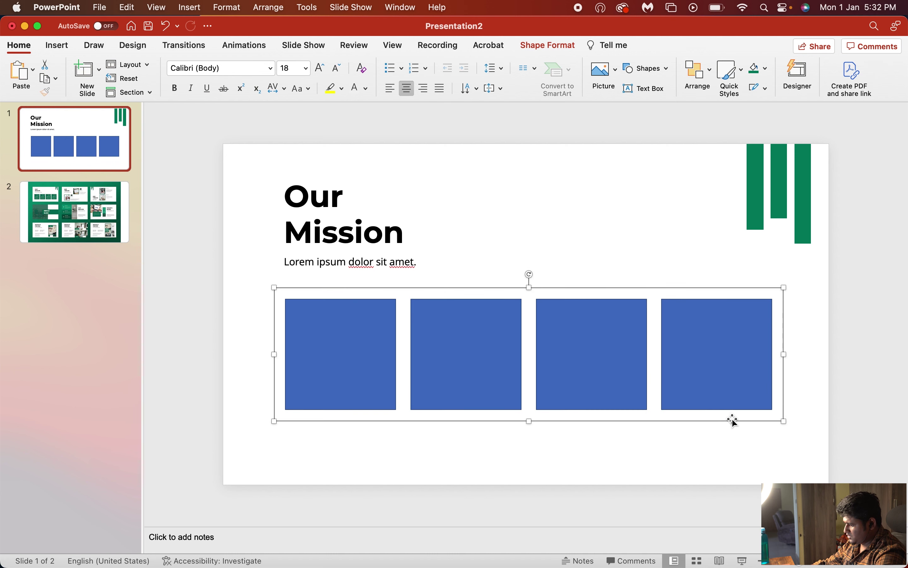
{"action": "key", "text": "super+z"}
{"action": "key", "text": "super+z"}
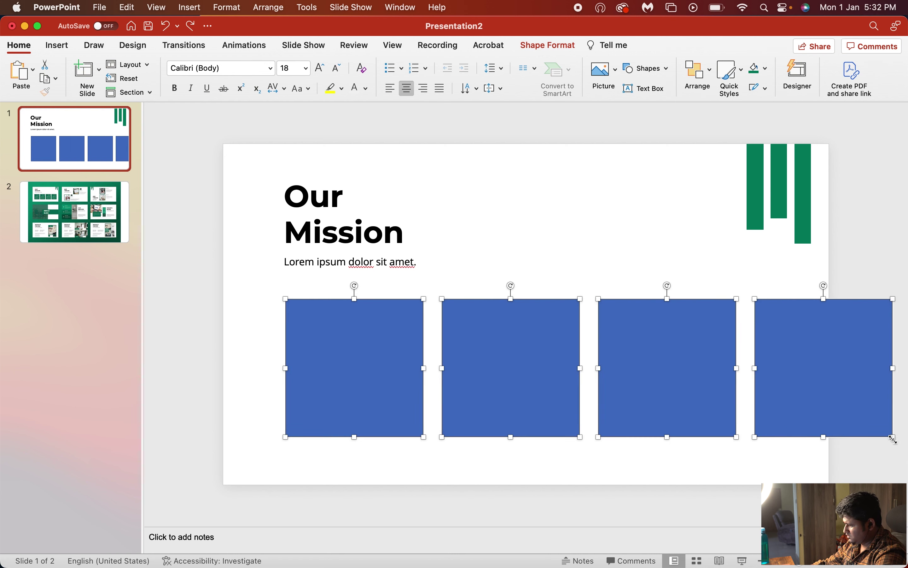
{"action": "left_click_drag", "start_coordinate": [894, 439], "coordinate": [811, 408]}
{"action": "key", "text": "super+z"}
{"action": "left_click_drag", "start_coordinate": [895, 439], "coordinate": [841, 386]}
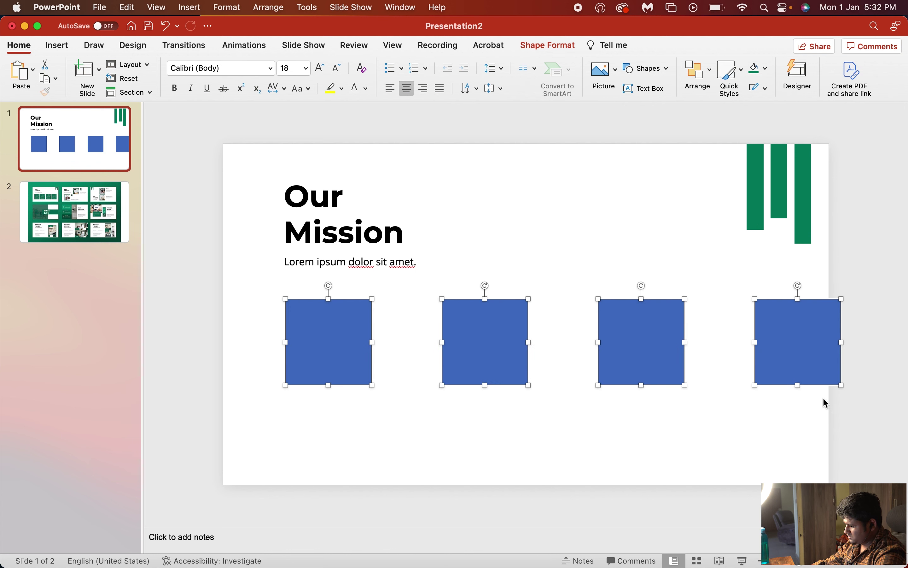
{"action": "key", "text": "super+z"}
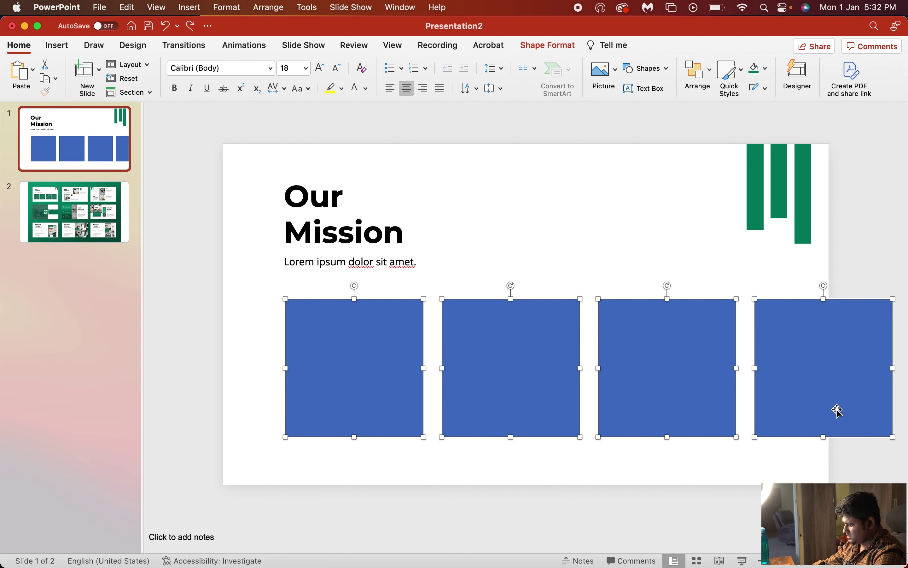
{"action": "right_click", "coordinate": [672, 376]}
{"action": "mouse_move", "coordinate": [734, 415]}
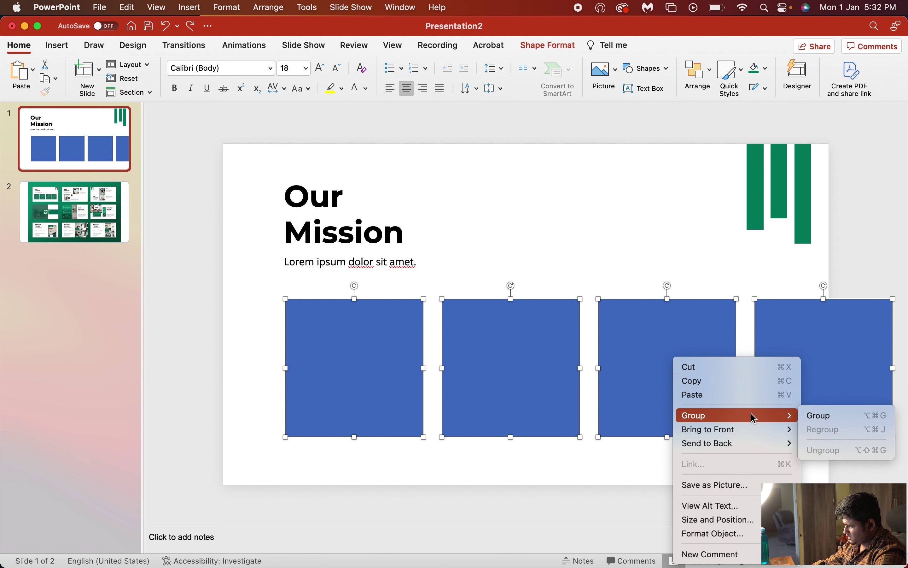
{"action": "left_click", "coordinate": [837, 416]}
{"action": "left_click_drag", "start_coordinate": [904, 447], "coordinate": [767, 412]}
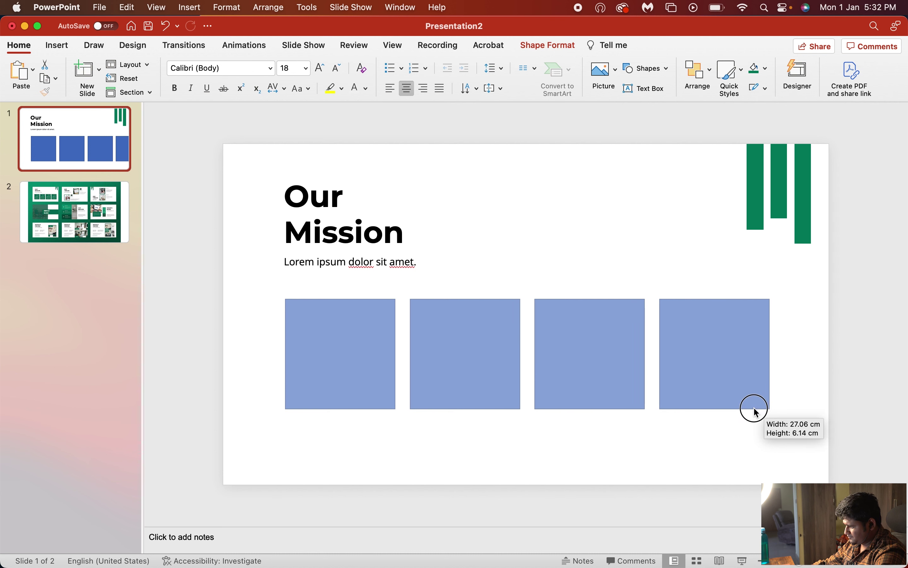
{"action": "mouse_move", "coordinate": [767, 413]}
{"action": "left_mouse_down"}
{"action": "mouse_move", "coordinate": [774, 414]}
{"action": "mouse_move", "coordinate": [767, 406]}
{"action": "left_mouse_up"}
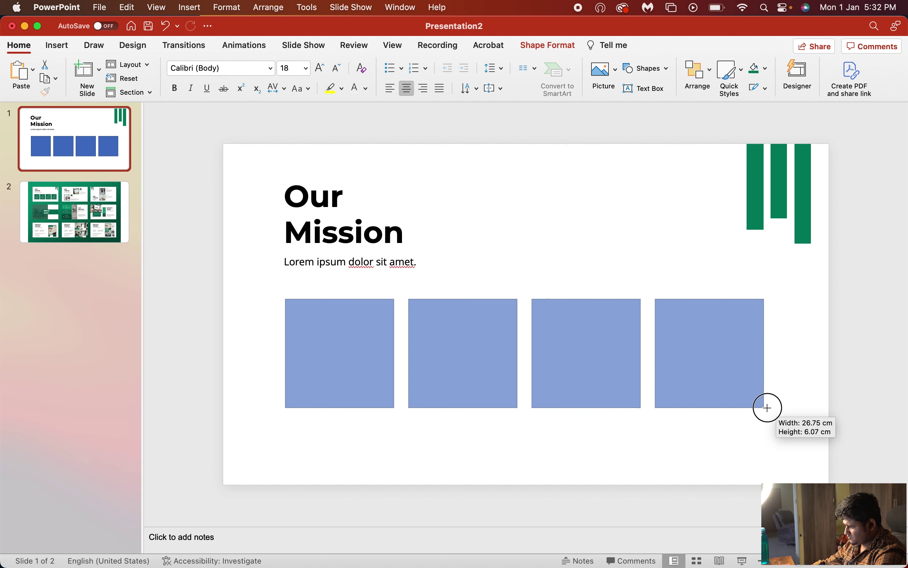
{"action": "left_click_drag", "start_coordinate": [766, 406], "coordinate": [766, 410]}
Step: Position the grouped row under the subtitle, nudged slightly up and left to match the template
{"action": "left_click", "coordinate": [685, 452]}
{"action": "left_click", "coordinate": [699, 393]}
{"action": "left_click", "coordinate": [695, 444]}
{"action": "left_click", "coordinate": [604, 406]}
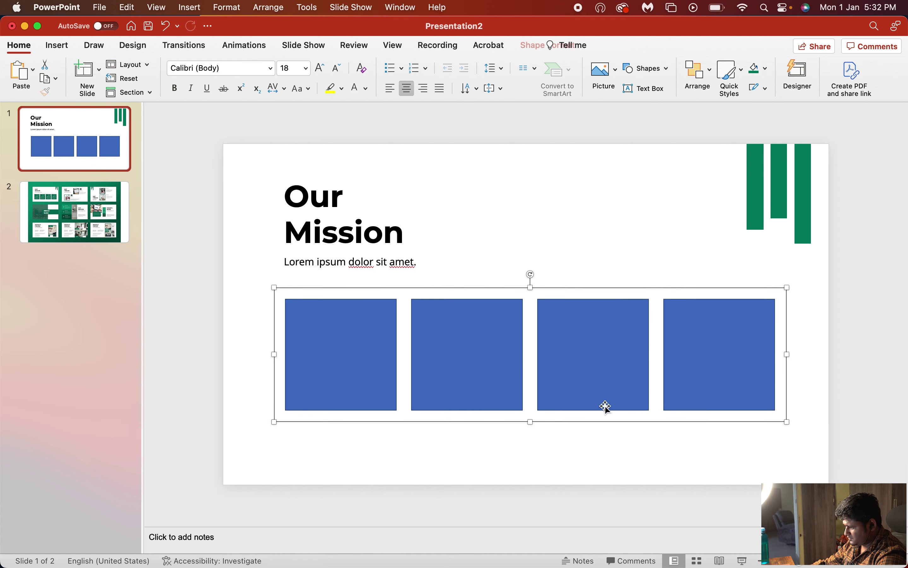
{"action": "left_click_drag", "start_coordinate": [594, 422], "coordinate": [592, 438]}
{"action": "left_click", "coordinate": [59, 187]}
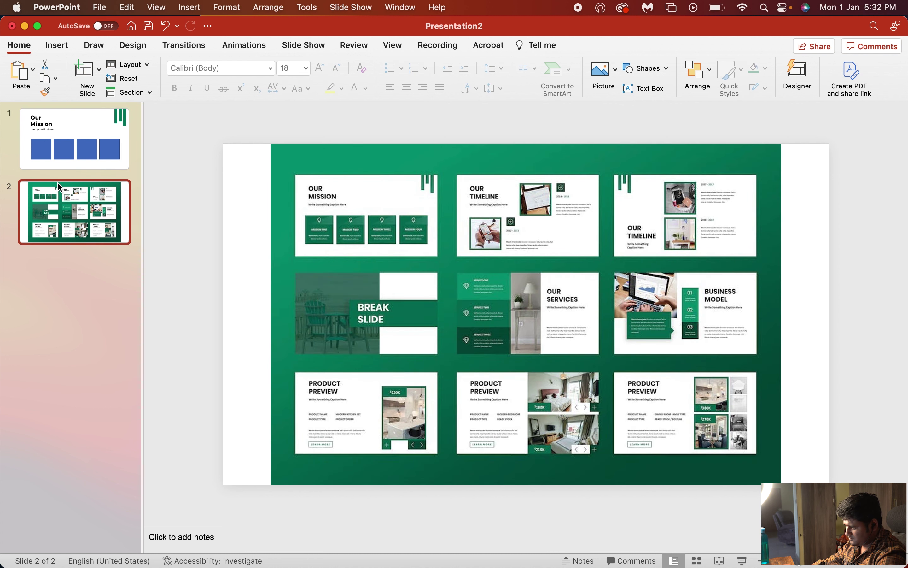
{"action": "left_click", "coordinate": [61, 162]}
{"action": "left_click", "coordinate": [369, 337]}
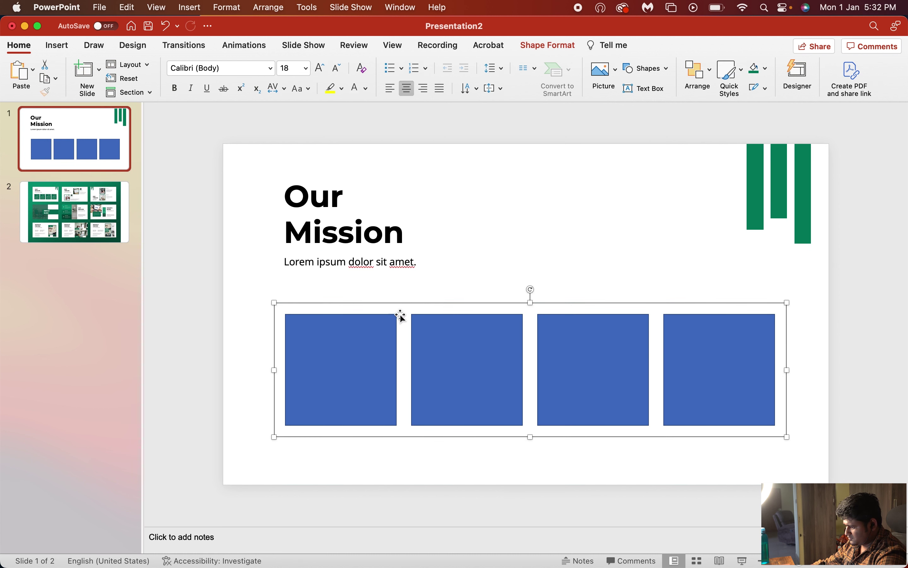
{"action": "left_click_drag", "start_coordinate": [401, 300], "coordinate": [400, 293]}
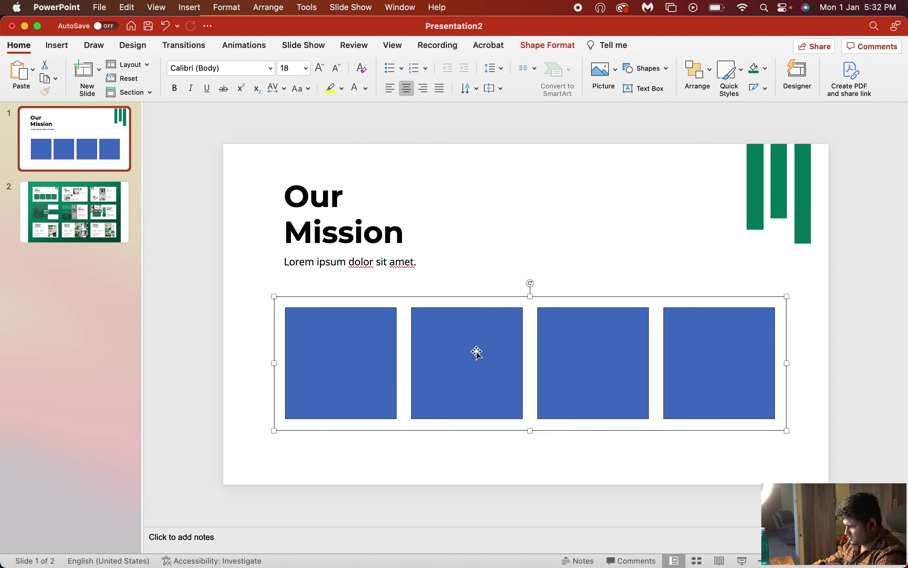
{"action": "left_click_drag", "start_coordinate": [539, 435], "coordinate": [539, 435]}
{"action": "left_click", "coordinate": [552, 465]}
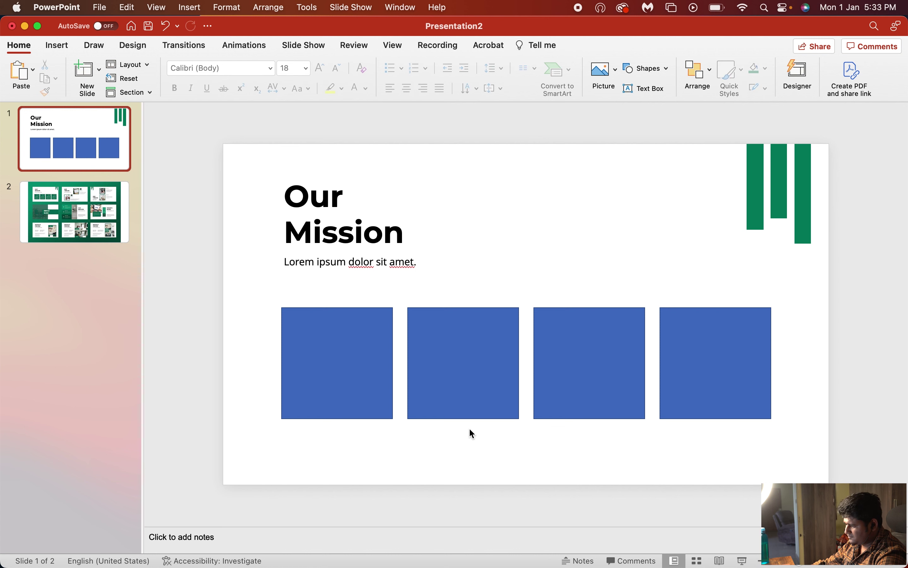
{"action": "left_click", "coordinate": [385, 361]}
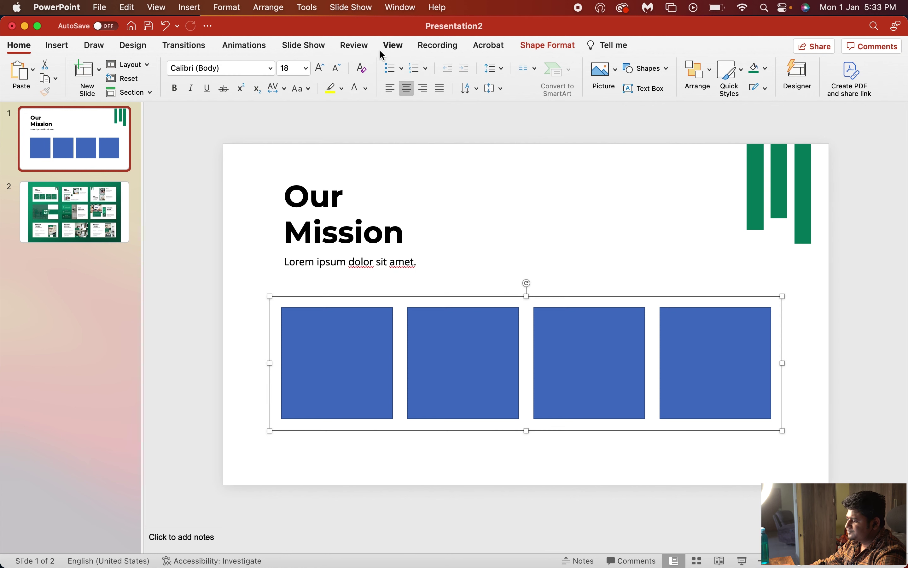
Step: Fill the grouped squares with the recent green and remove their outlines
{"action": "left_click", "coordinate": [555, 46]}
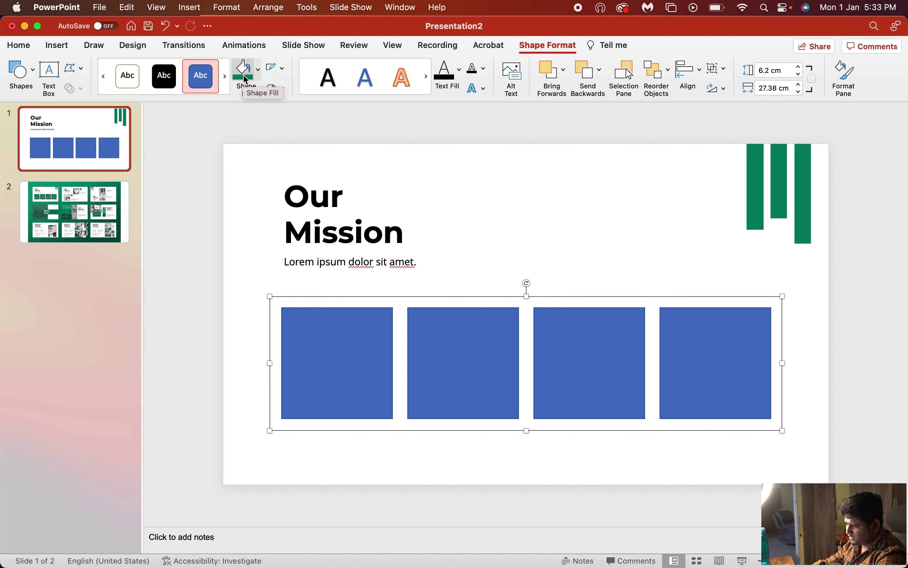
{"action": "left_click", "coordinate": [246, 79]}
{"action": "left_click", "coordinate": [285, 72]}
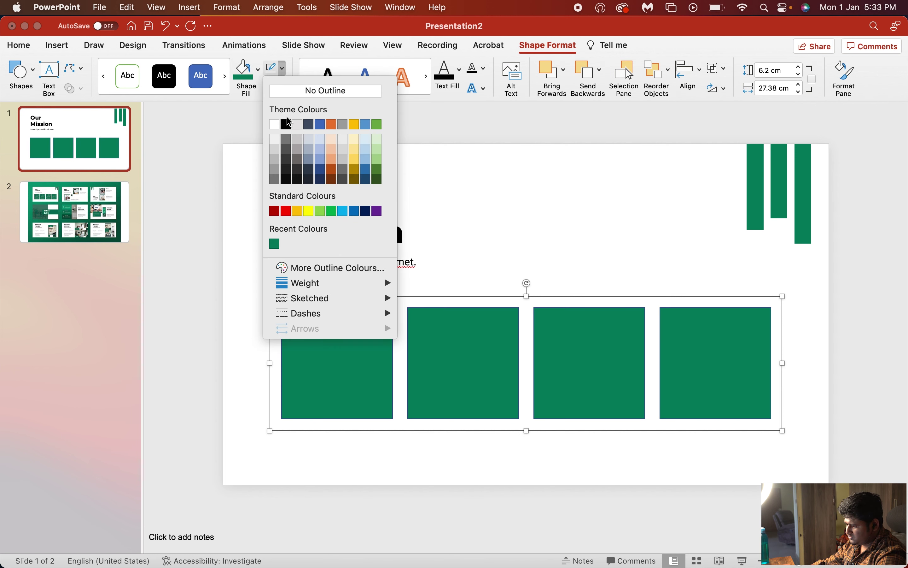
{"action": "left_click", "coordinate": [303, 91]}
Step: Compare the green squares with the reference template on slide 2, then reselect the group
{"action": "left_click", "coordinate": [594, 191]}
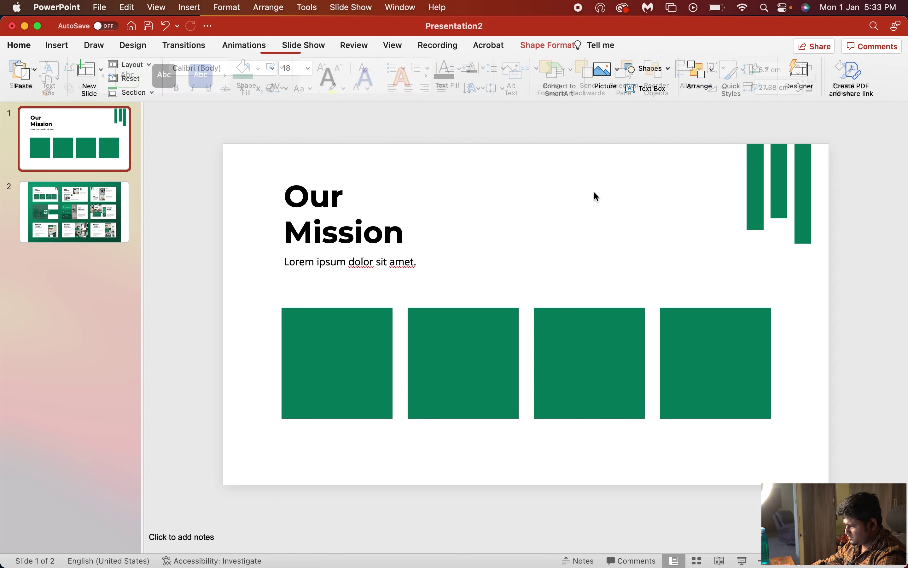
{"action": "left_click", "coordinate": [340, 335]}
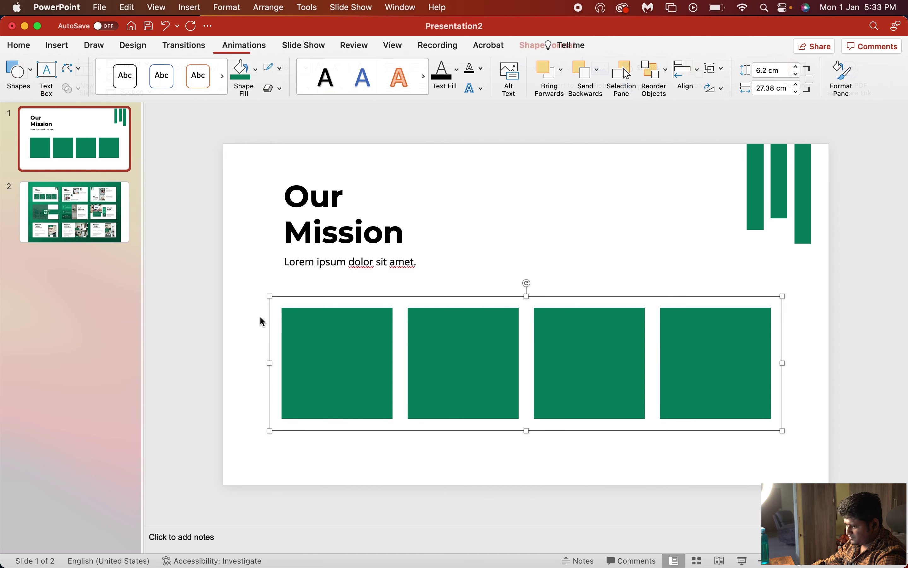
{"action": "left_click", "coordinate": [99, 218]}
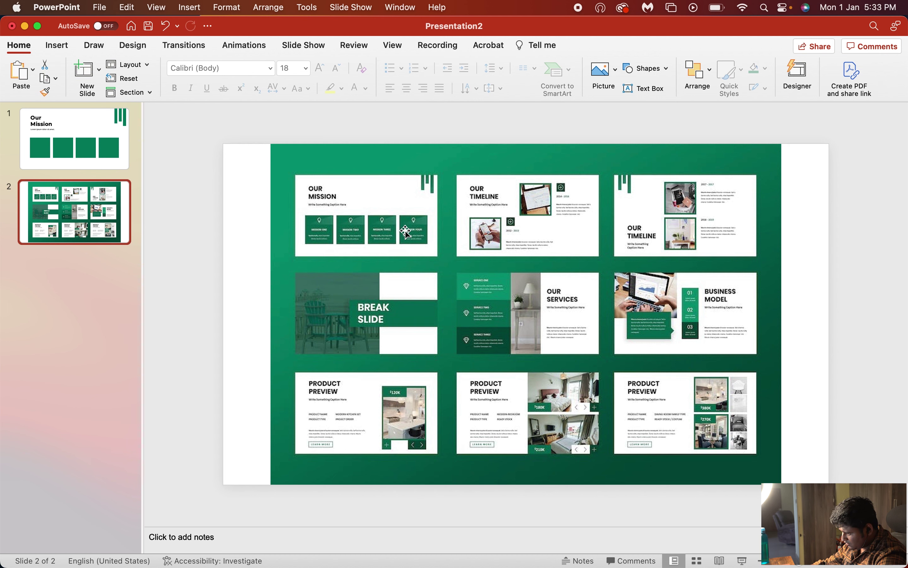
{"action": "left_click", "coordinate": [95, 165]}
{"action": "left_click", "coordinate": [300, 322]}
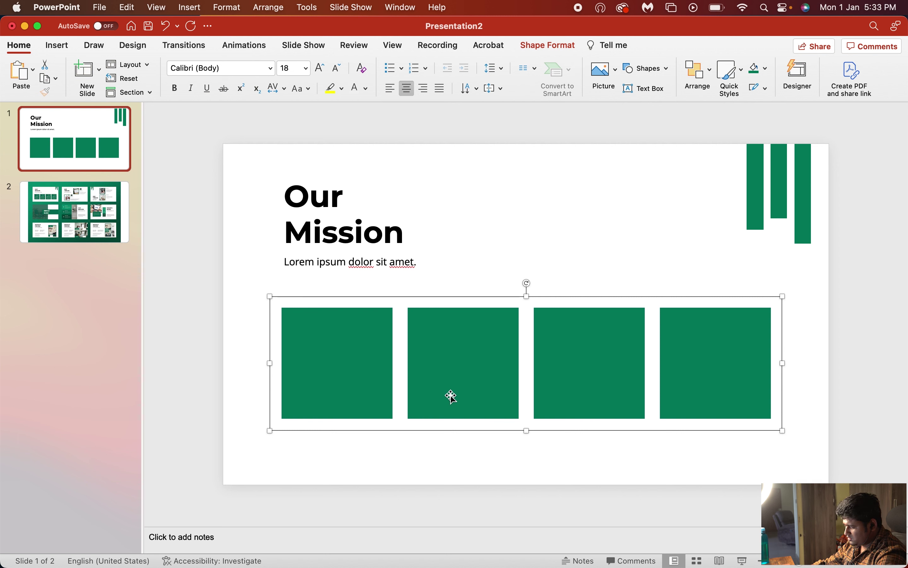
Step: Paste a copy of the squares as a thin strip across their tops, filled a lighter green
{"action": "key", "text": "super+v"}
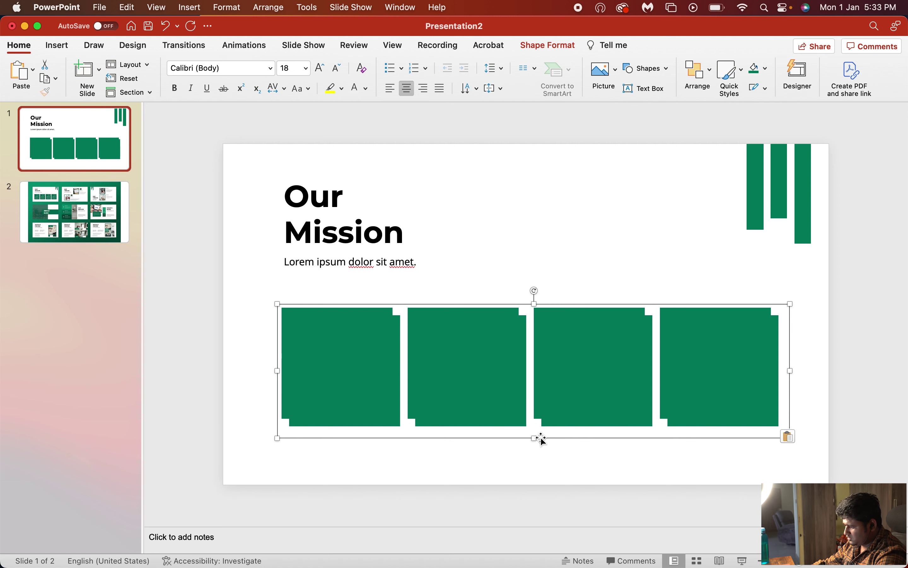
{"action": "mouse_move", "coordinate": [555, 440]}
{"action": "left_mouse_down"}
{"action": "mouse_move", "coordinate": [533, 432]}
{"action": "mouse_move", "coordinate": [525, 328]}
{"action": "mouse_move", "coordinate": [525, 343]}
{"action": "mouse_move", "coordinate": [543, 345]}
{"action": "left_mouse_up"}
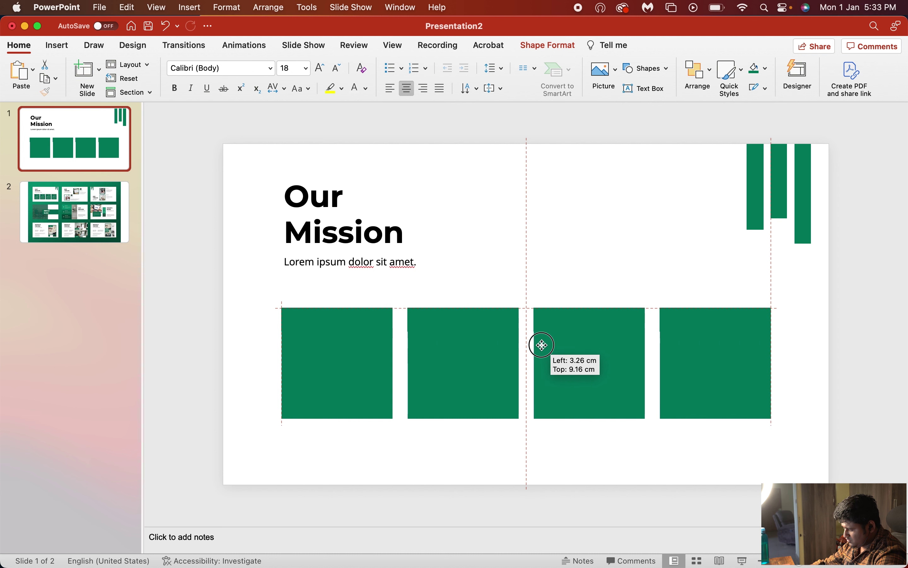
{"action": "left_click_drag", "start_coordinate": [543, 345], "coordinate": [543, 345]}
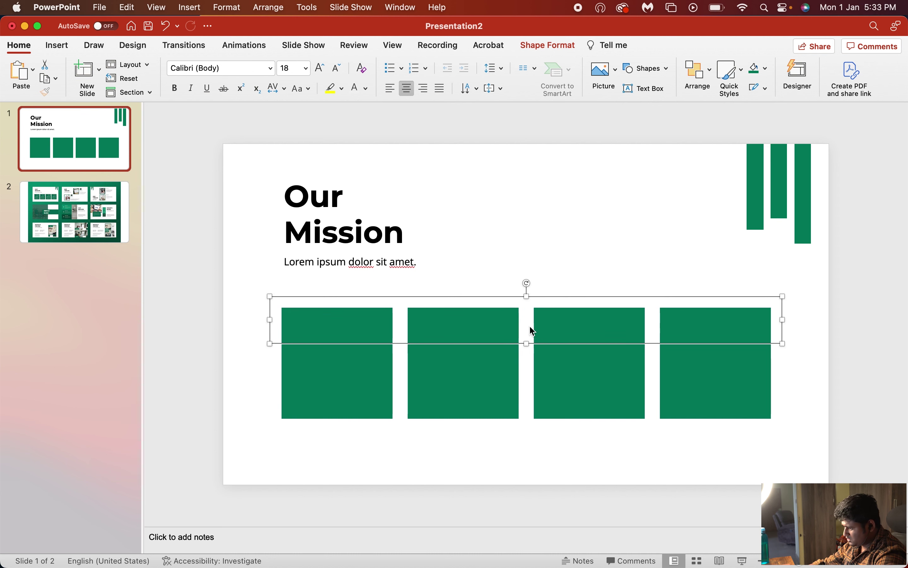
{"action": "left_click", "coordinate": [547, 44]}
{"action": "left_click", "coordinate": [259, 69]}
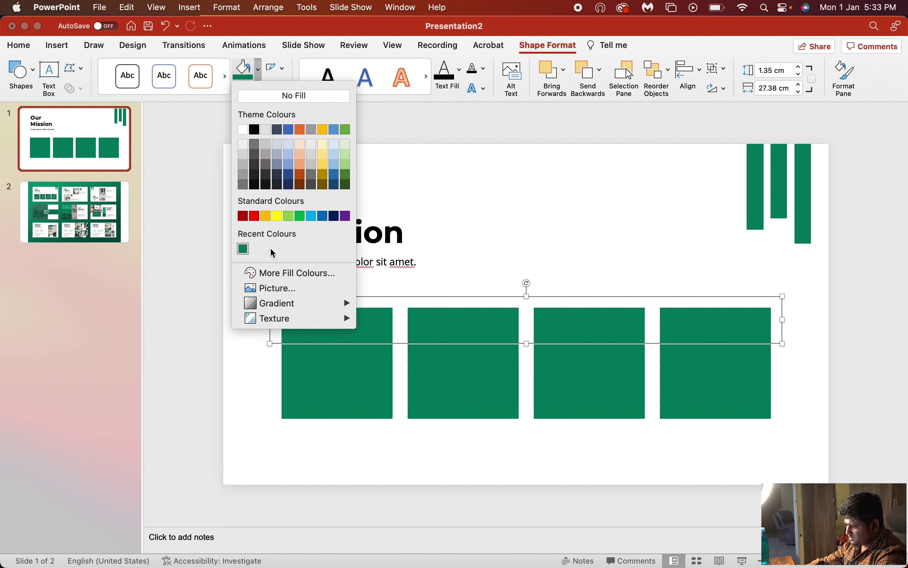
{"action": "left_click", "coordinate": [285, 270]}
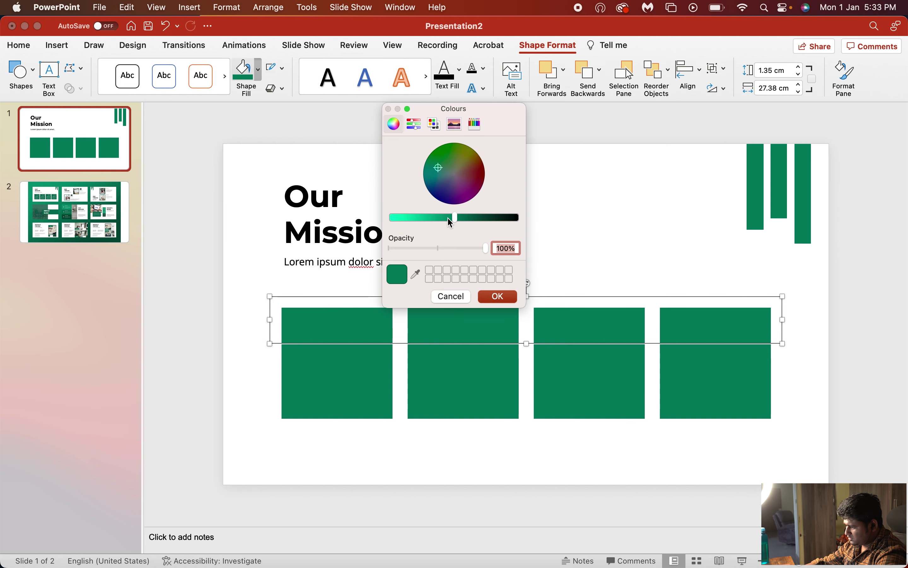
{"action": "left_click_drag", "start_coordinate": [450, 220], "coordinate": [448, 219]}
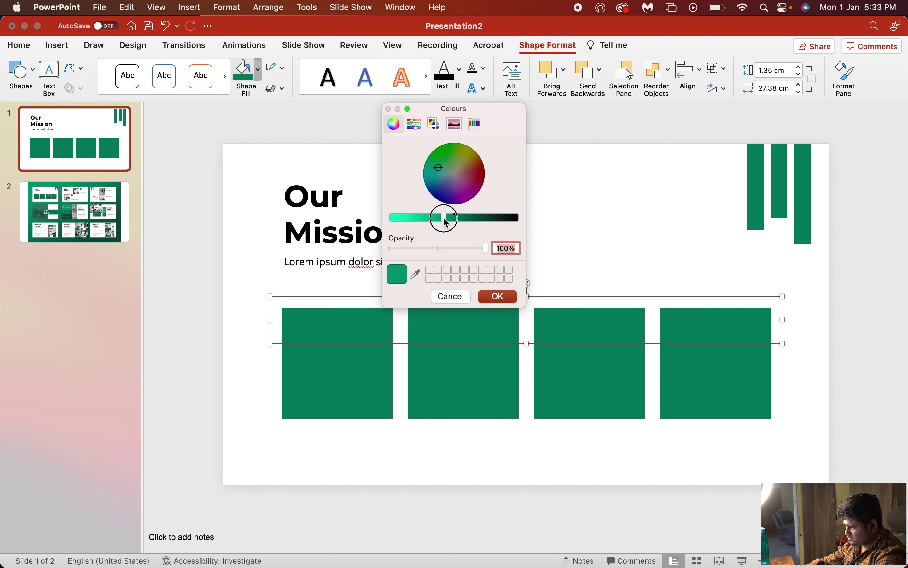
{"action": "left_click", "coordinate": [498, 296]}
Step: Make the light-green band taller, about 1.6 cm high across all four squares
{"action": "left_click", "coordinate": [591, 265]}
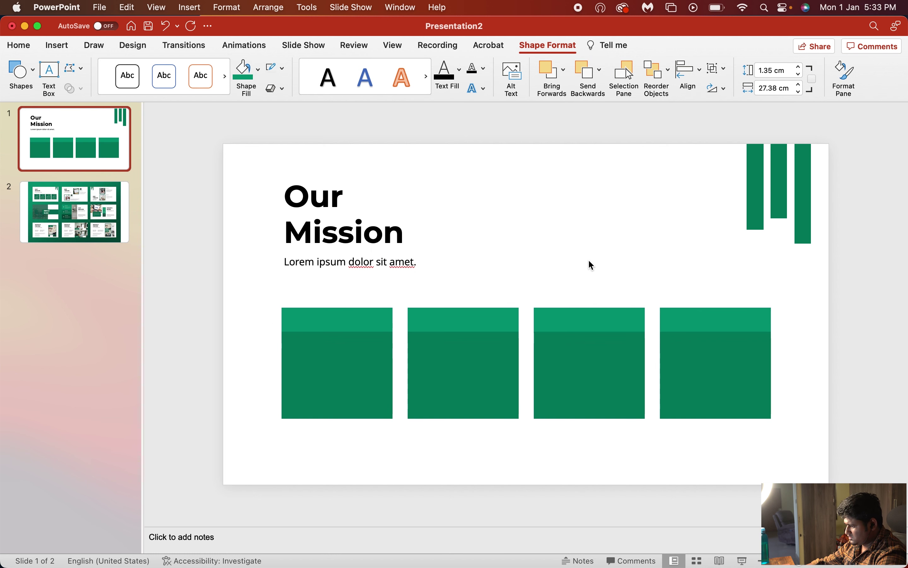
{"action": "left_click", "coordinate": [571, 329]}
{"action": "mouse_move", "coordinate": [527, 332]}
{"action": "left_mouse_down"}
{"action": "mouse_move", "coordinate": [527, 351]}
{"action": "mouse_move", "coordinate": [527, 337]}
{"action": "left_mouse_up"}
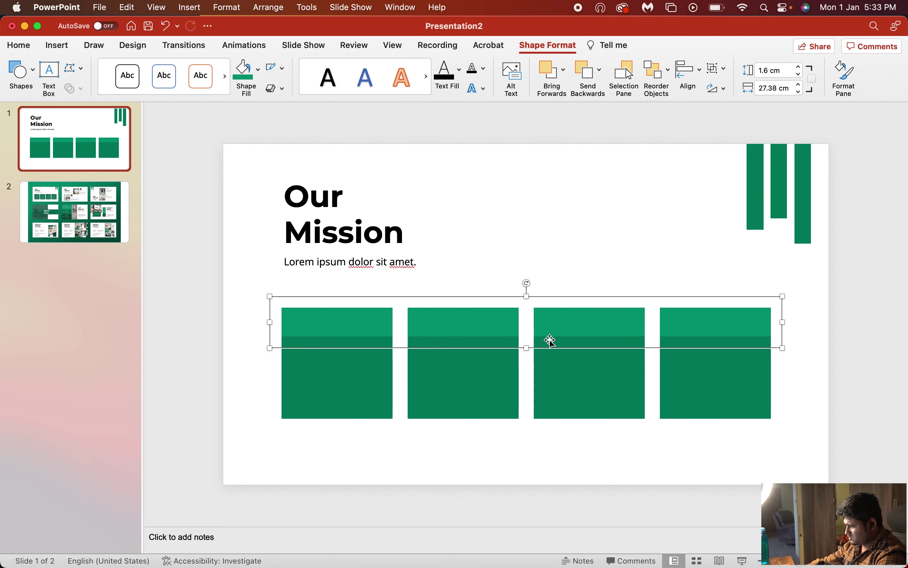
{"action": "left_click", "coordinate": [815, 380]}
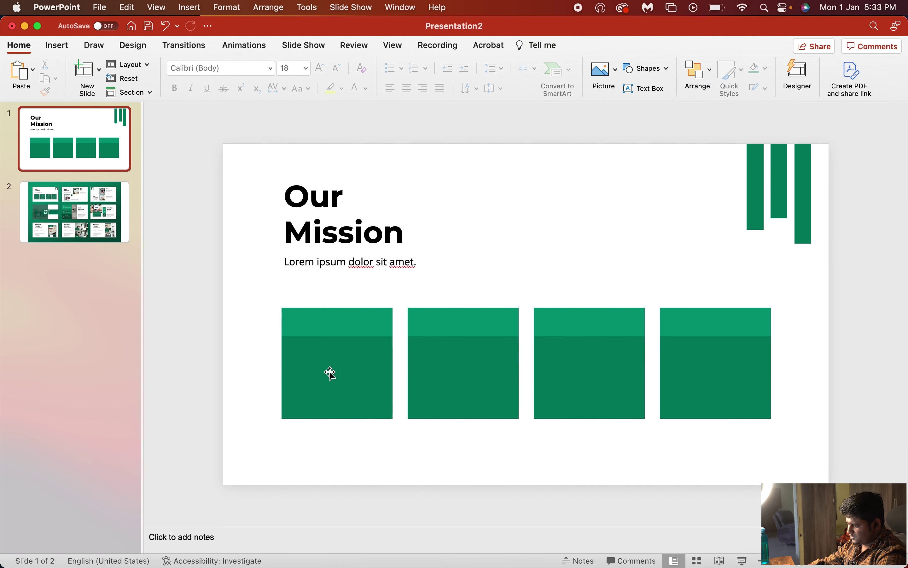
Step: Search Flaticon.com for 'location' and copy the outline location pin icon as a PNG
{"action": "key", "text": "super+Tab"}
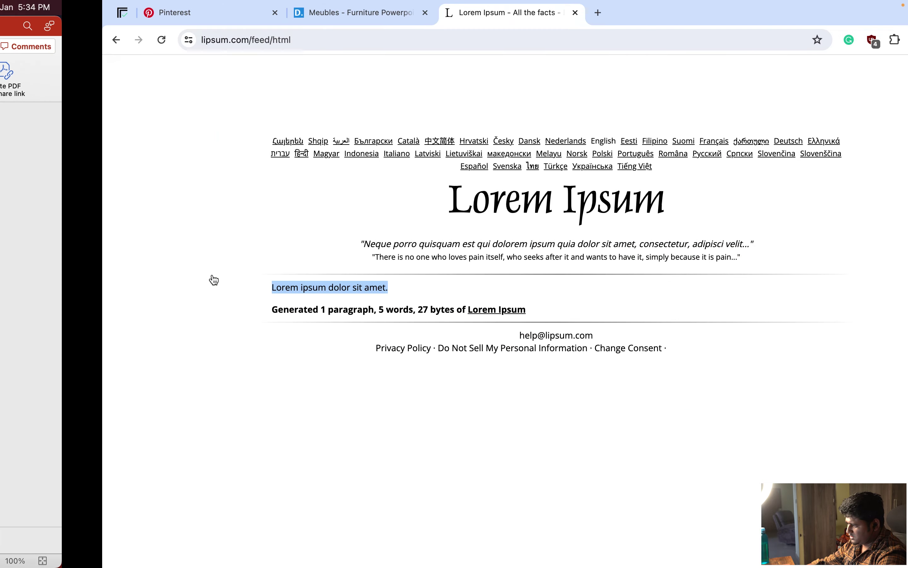
{"action": "left_click", "coordinate": [495, 13]}
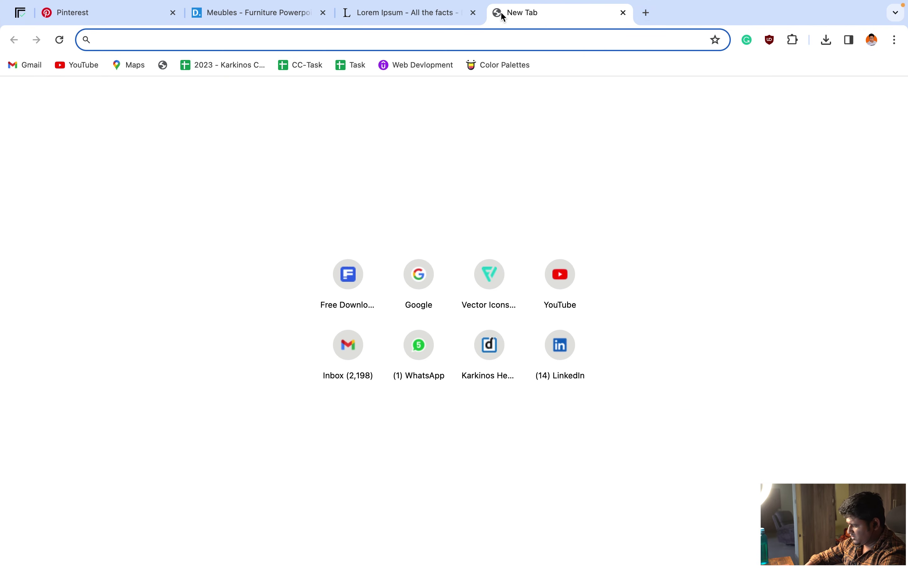
{"action": "type", "text": "Flaticon.com"}
{"action": "key", "text": "Return"}
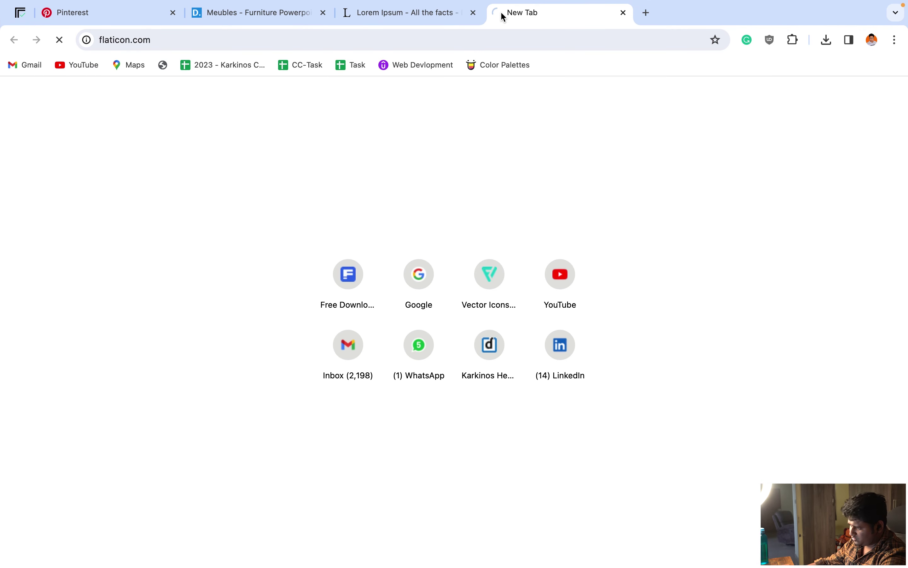
{"action": "type", "text": "location"}
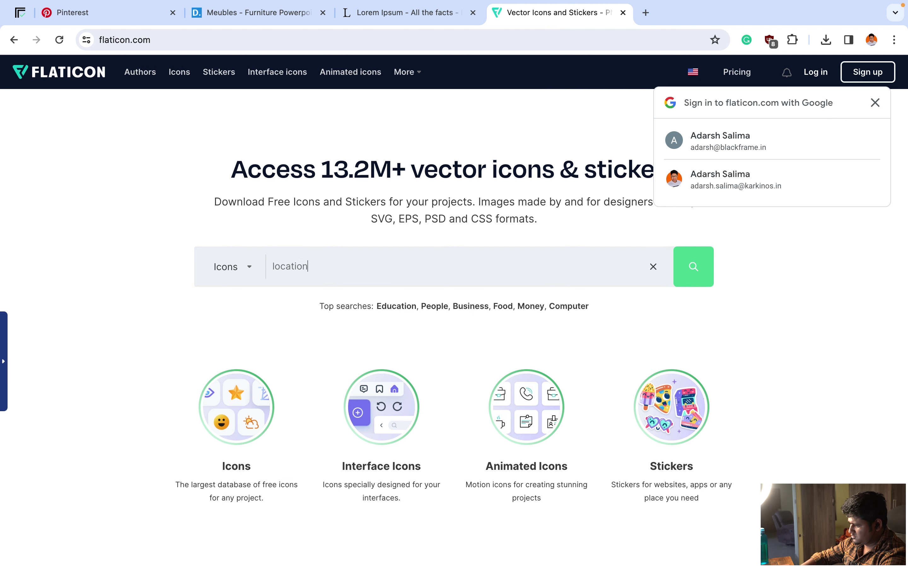
{"action": "key", "text": "Return"}
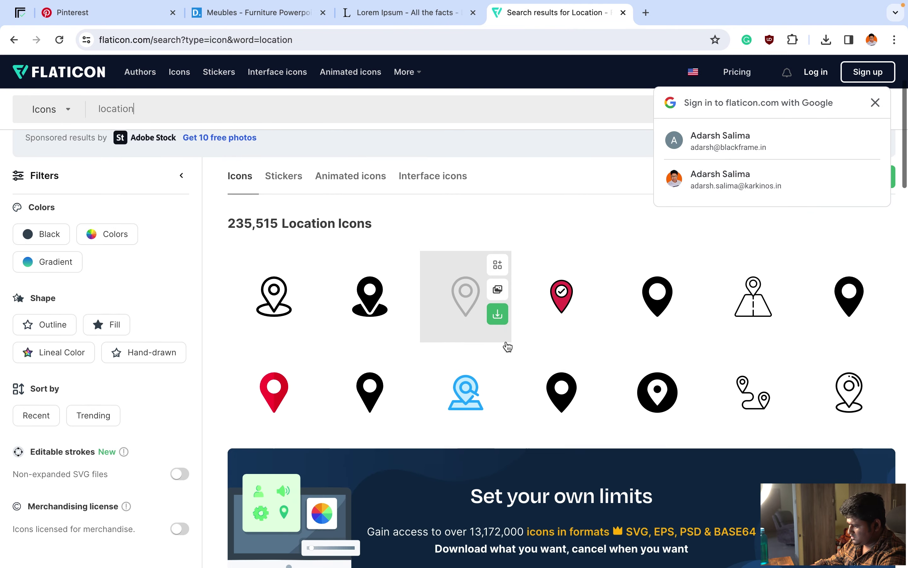
{"action": "scroll", "coordinate": [508, 346], "scroll_direction": "down", "scroll_amount": 2}
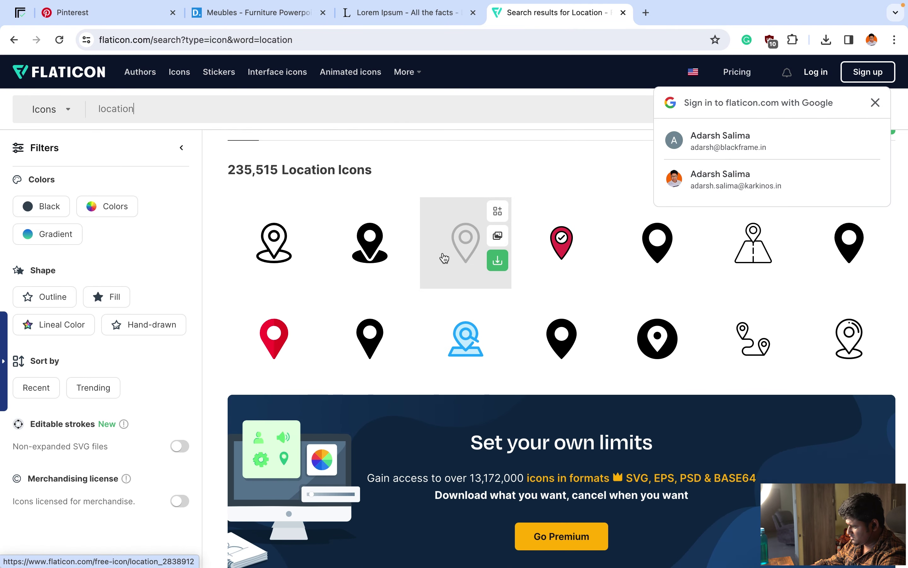
{"action": "left_click", "coordinate": [453, 255]}
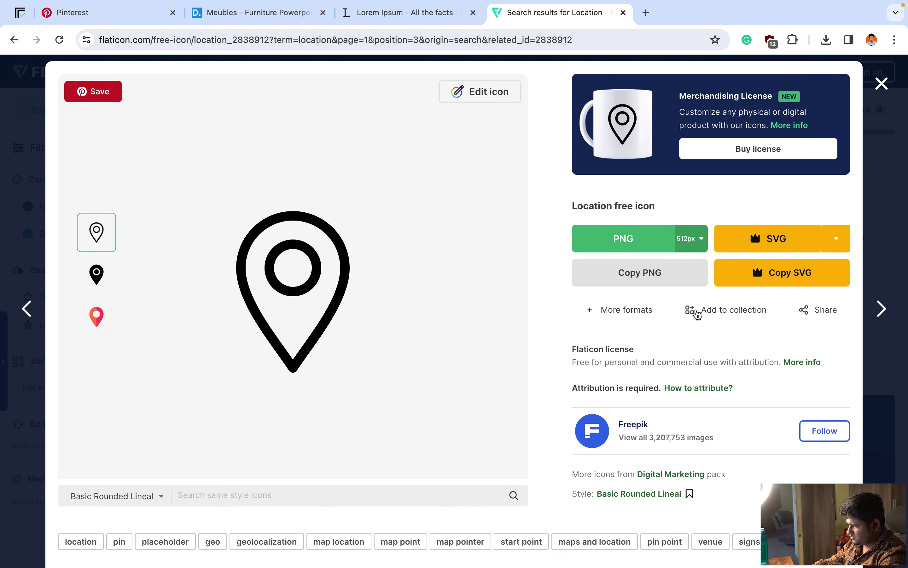
{"action": "left_click", "coordinate": [653, 280]}
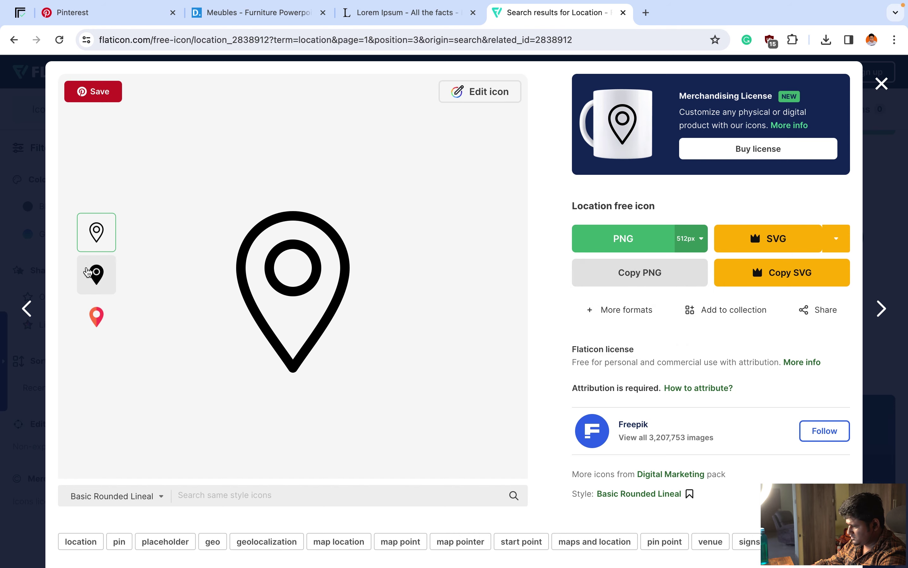
{"action": "key", "text": "super+Tab"}
{"action": "key", "text": "super+Tab"}
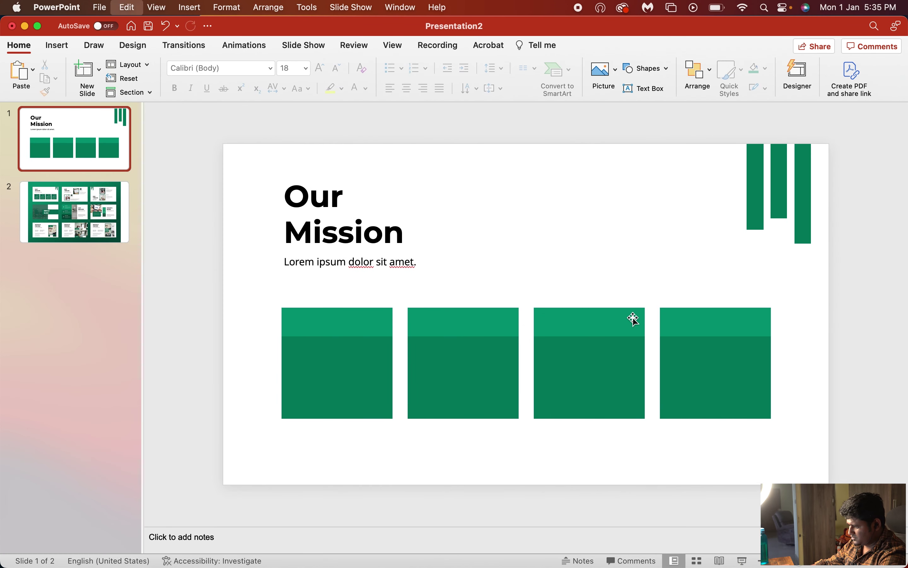
Step: Paste the pin icon and shrink it to a small size near the first square
{"action": "key", "text": "super+v"}
{"action": "left_click_drag", "start_coordinate": [609, 395], "coordinate": [474, 256]}
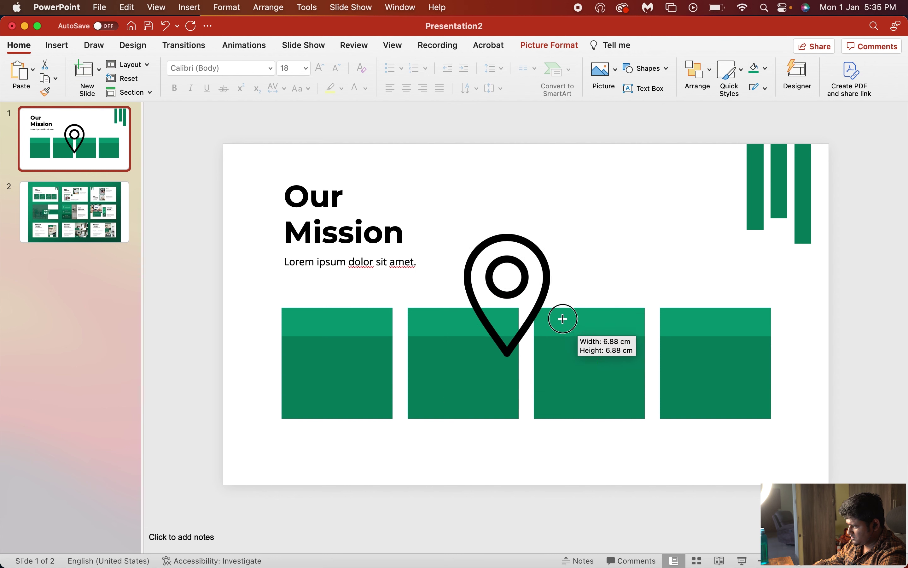
{"action": "left_click_drag", "start_coordinate": [474, 257], "coordinate": [338, 320]}
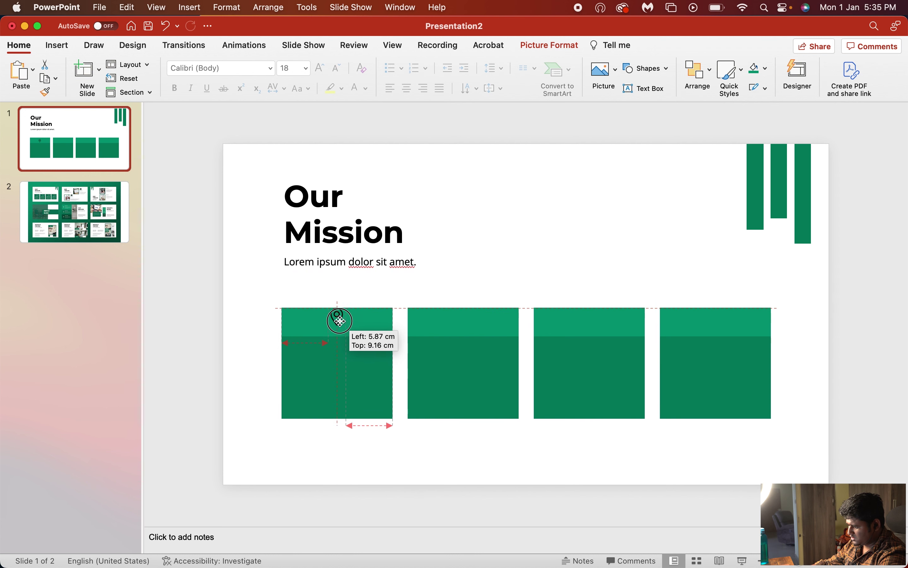
Step: Centre the 0.99 cm pin in the first square's light-green band and reselect it
{"action": "left_click", "coordinate": [544, 273]}
{"action": "left_click", "coordinate": [339, 327]}
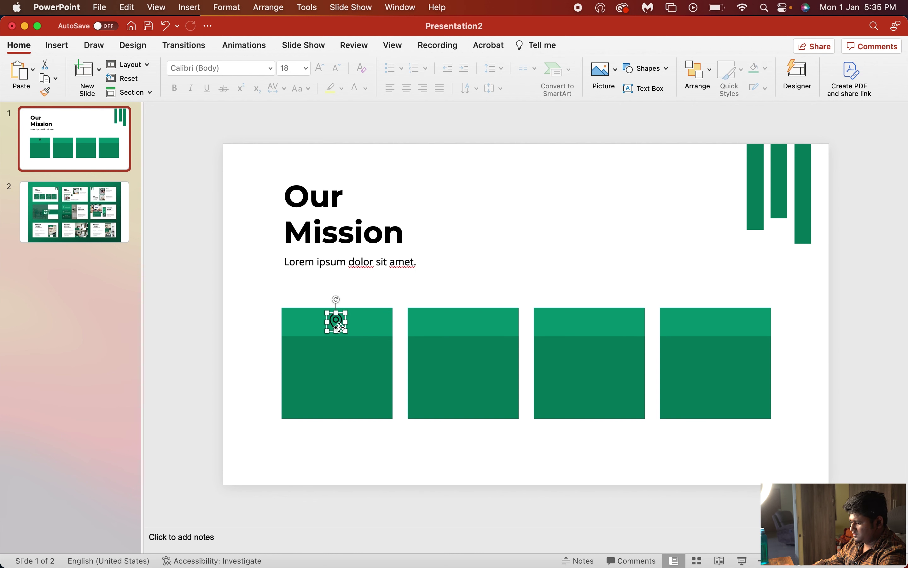
{"action": "left_click_drag", "start_coordinate": [337, 325], "coordinate": [338, 323]}
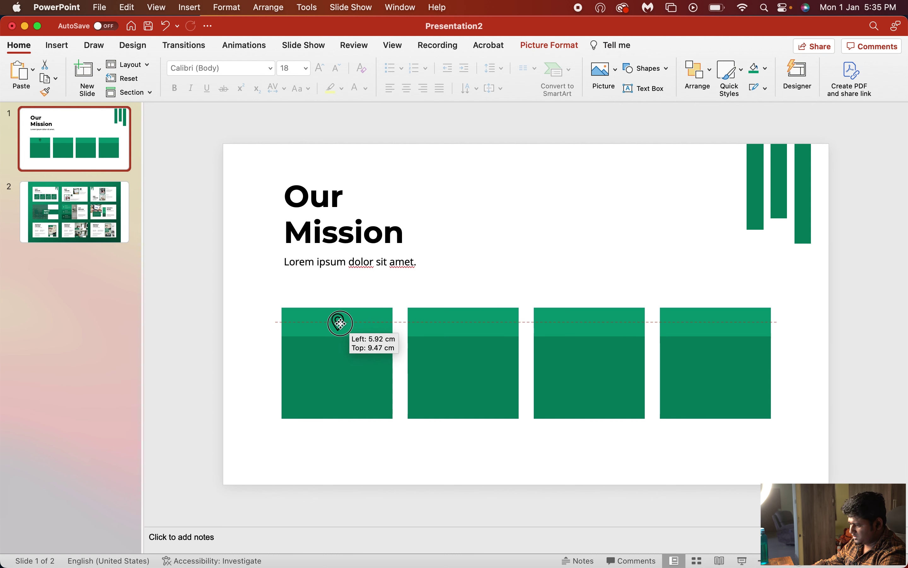
{"action": "left_click_drag", "start_coordinate": [339, 323], "coordinate": [338, 322]}
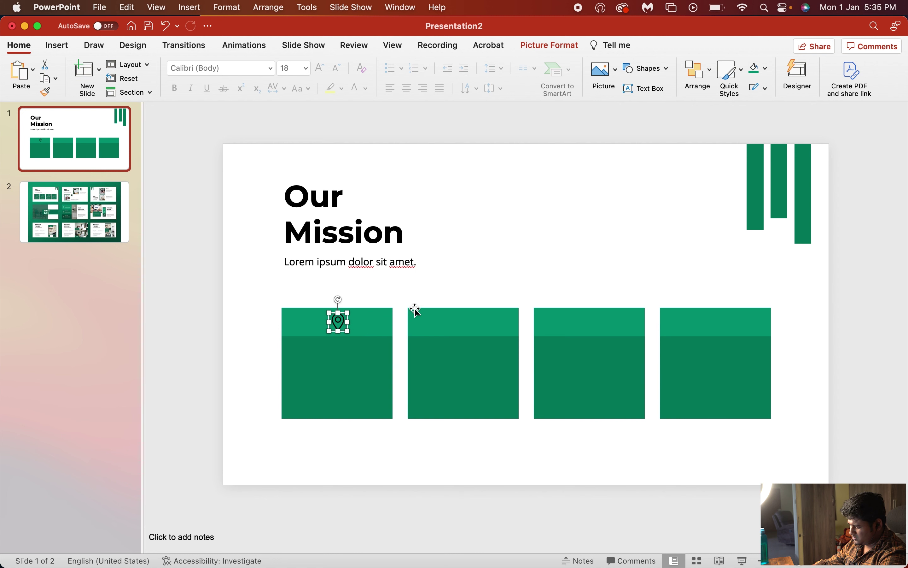
{"action": "left_click", "coordinate": [515, 288]}
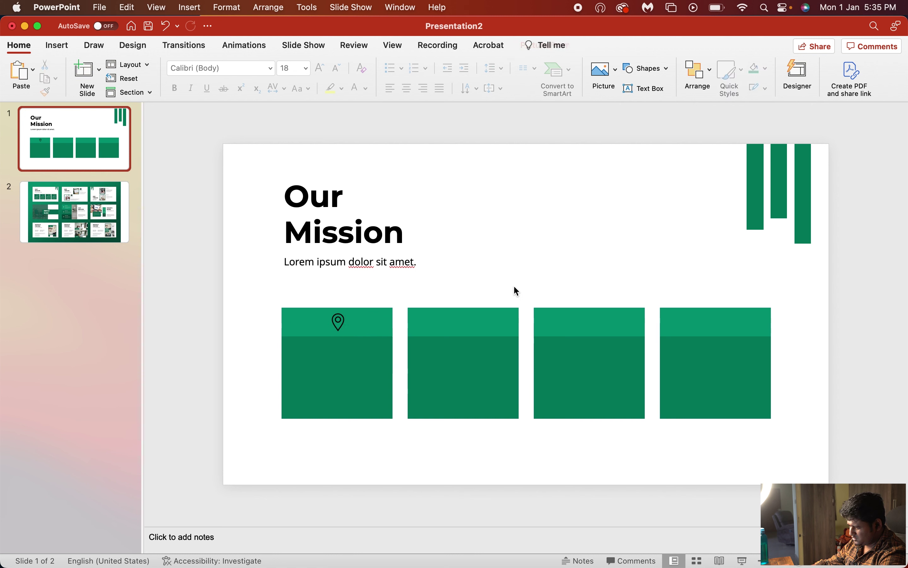
{"action": "left_click", "coordinate": [339, 322]}
{"action": "left_click", "coordinate": [480, 272]}
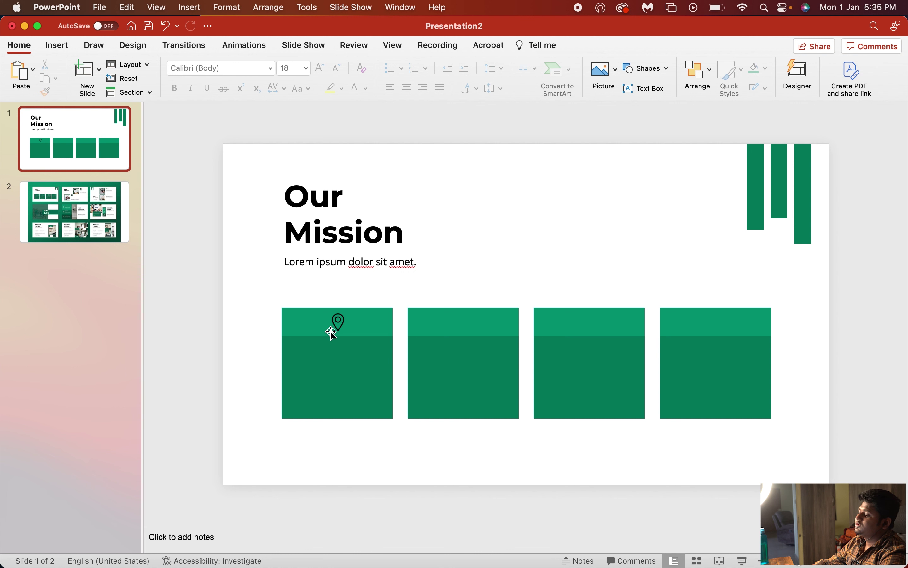
{"action": "left_click", "coordinate": [334, 324]}
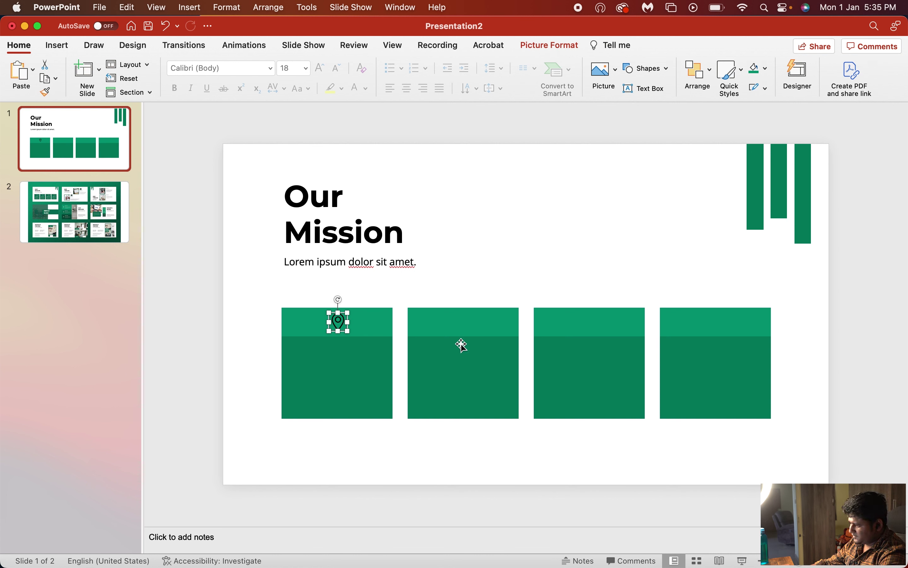
{"action": "left_click", "coordinate": [553, 45]}
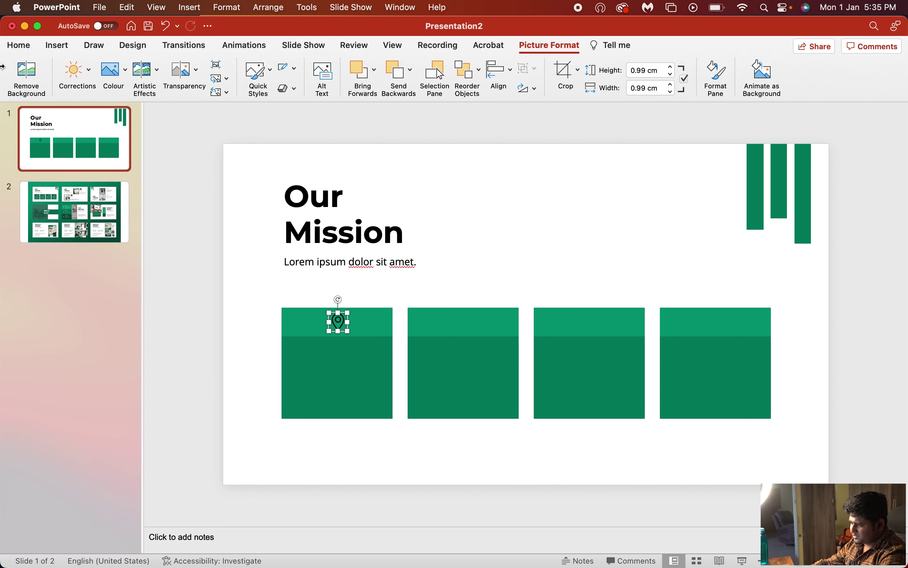
Step: Turn the pin icon white by setting its picture brightness to 100%
{"action": "left_click", "coordinate": [89, 77]}
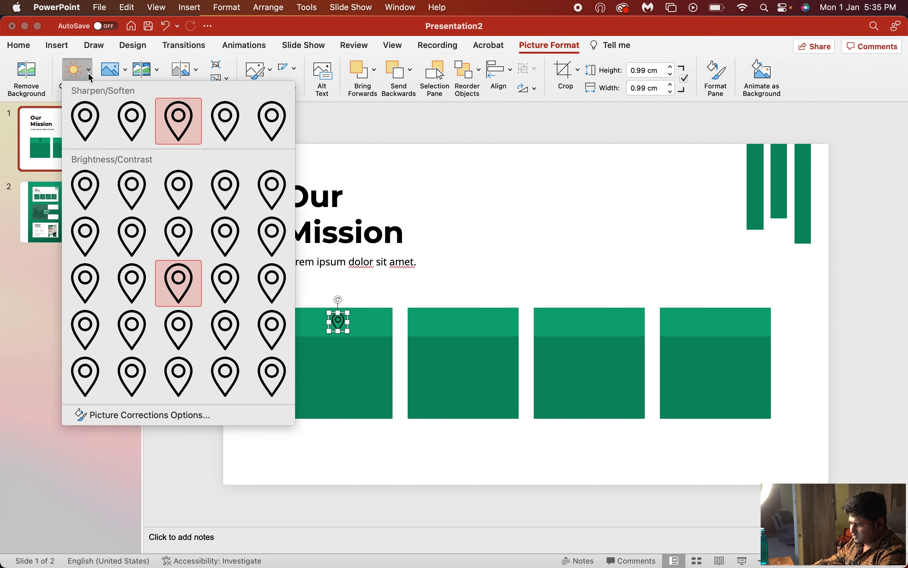
{"action": "left_click", "coordinate": [164, 414]}
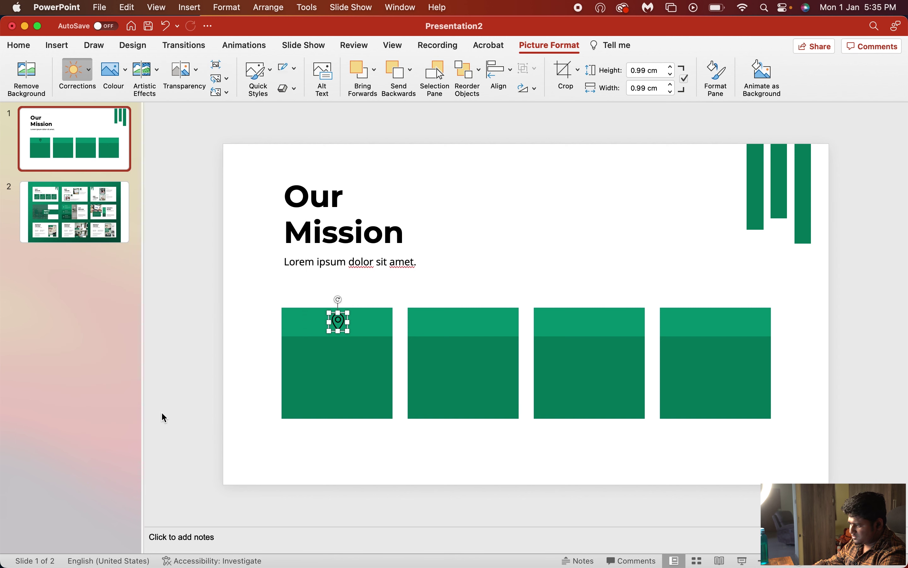
{"action": "left_click_drag", "start_coordinate": [821, 279], "coordinate": [904, 282]}
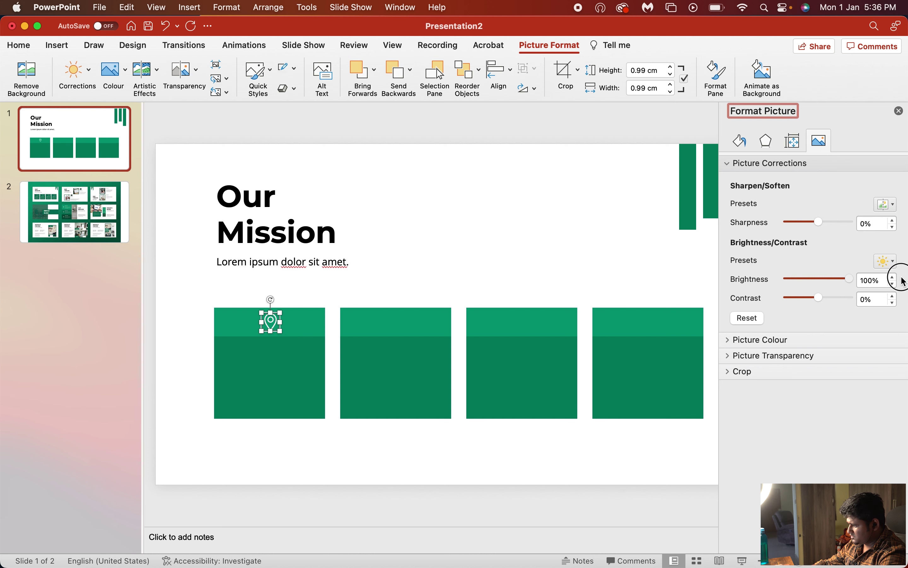
{"action": "left_click", "coordinate": [900, 111]}
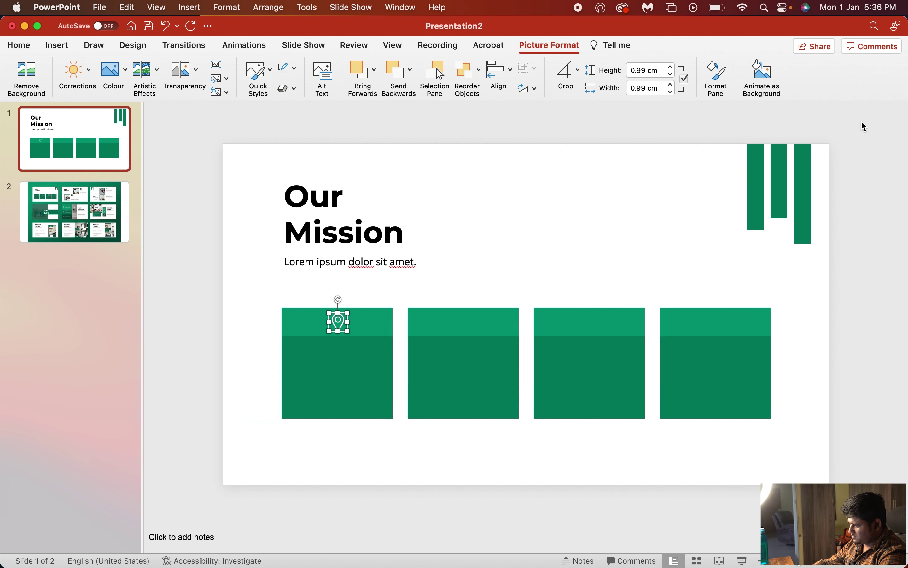
Step: Copy the white pin into the second, third and fourth green squares
{"action": "left_click", "coordinate": [560, 206]}
{"action": "left_click", "coordinate": [339, 321]}
{"action": "left_click_drag", "start_coordinate": [339, 321], "coordinate": [474, 322]}
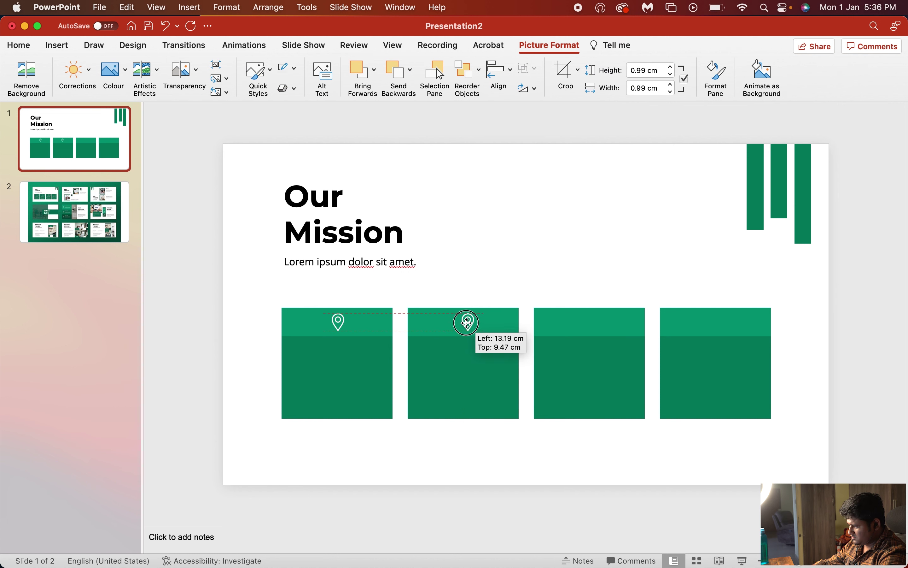
{"action": "mouse_move", "coordinate": [475, 322]}
{"action": "left_mouse_down"}
{"action": "mouse_move", "coordinate": [464, 321]}
{"action": "mouse_move", "coordinate": [557, 327]}
{"action": "left_mouse_up"}
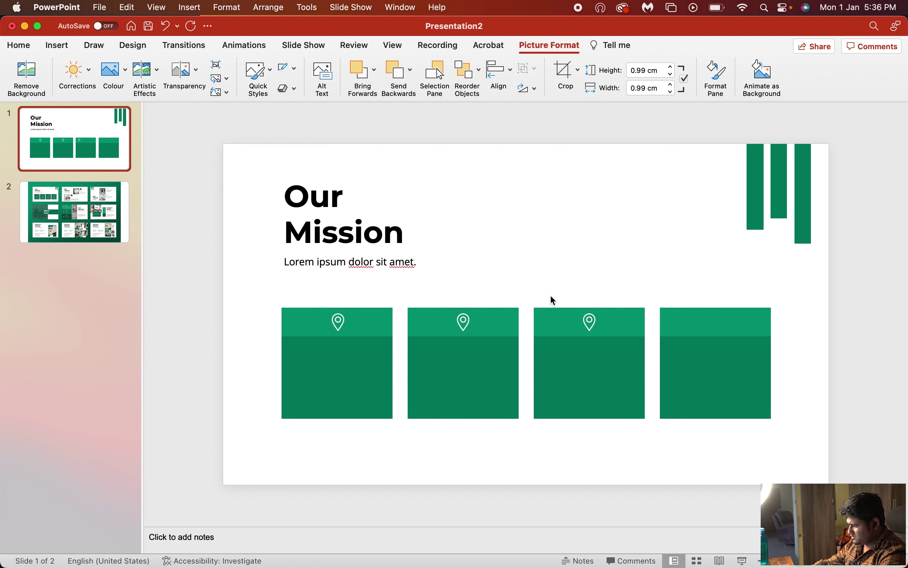
{"action": "left_click", "coordinate": [551, 298]}
{"action": "left_click_drag", "start_coordinate": [589, 321], "coordinate": [716, 322]}
{"action": "left_click", "coordinate": [810, 319]}
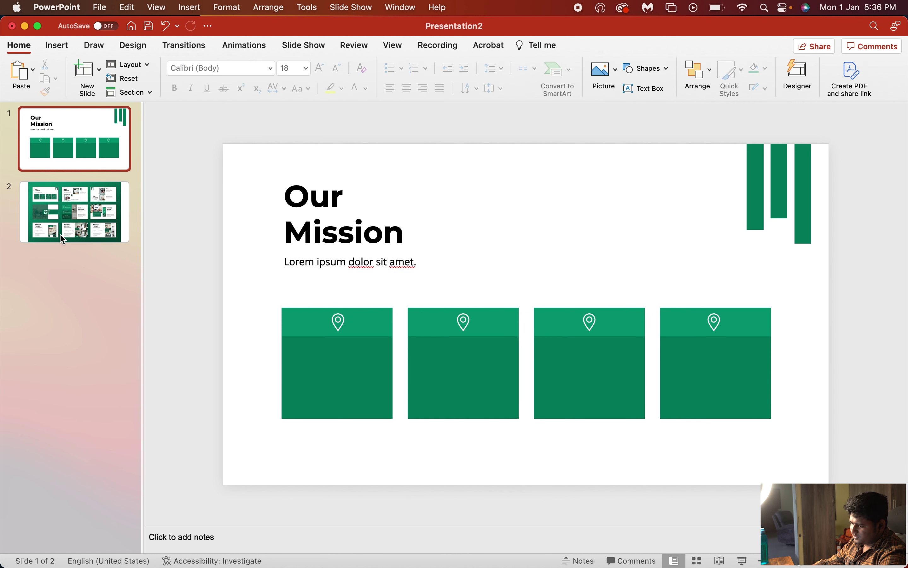
Step: Duplicate the Lorem ipsum subtitle box just below the subtitle
{"action": "left_click", "coordinate": [69, 214]}
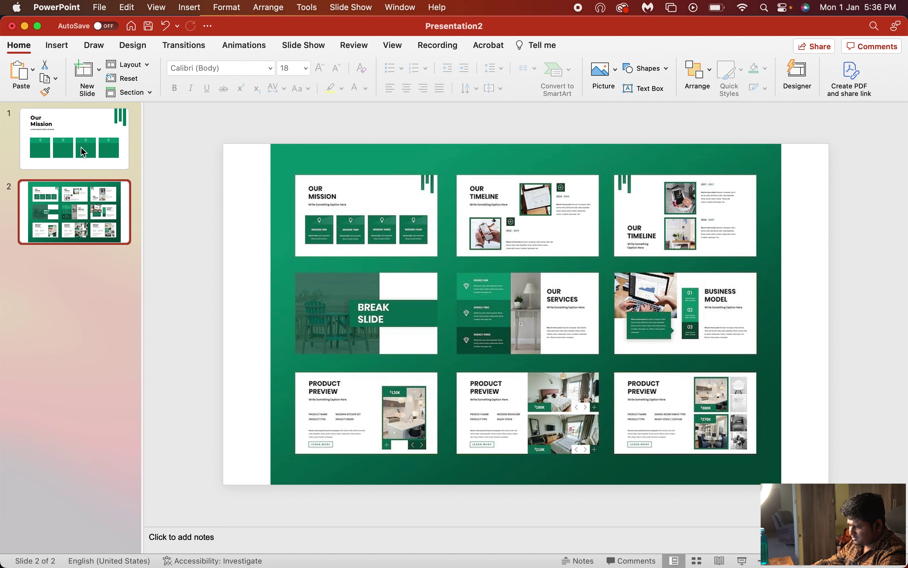
{"action": "left_click", "coordinate": [77, 165]}
{"action": "left_click", "coordinate": [299, 237]}
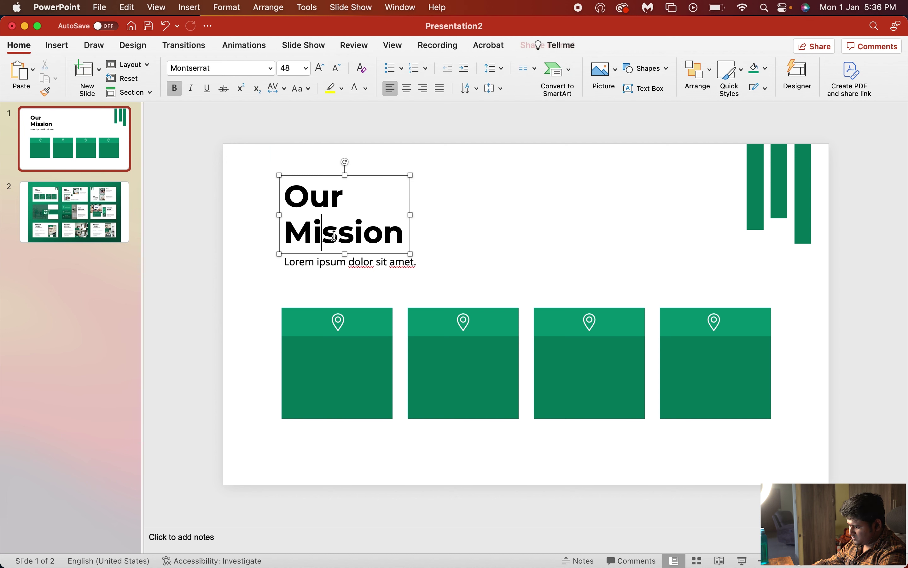
{"action": "left_click_drag", "start_coordinate": [354, 256], "coordinate": [656, 278]}
{"action": "key", "text": "super+z"}
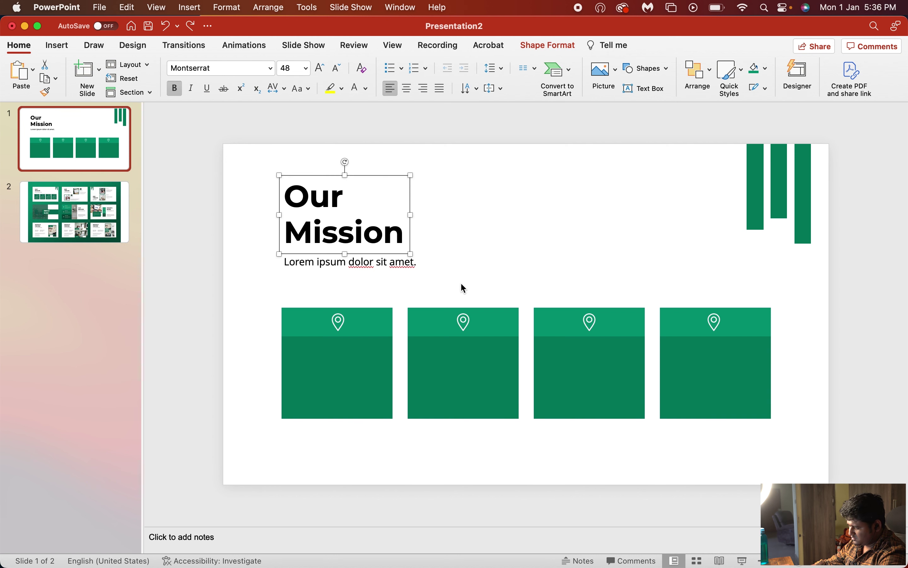
{"action": "left_click", "coordinate": [365, 277]}
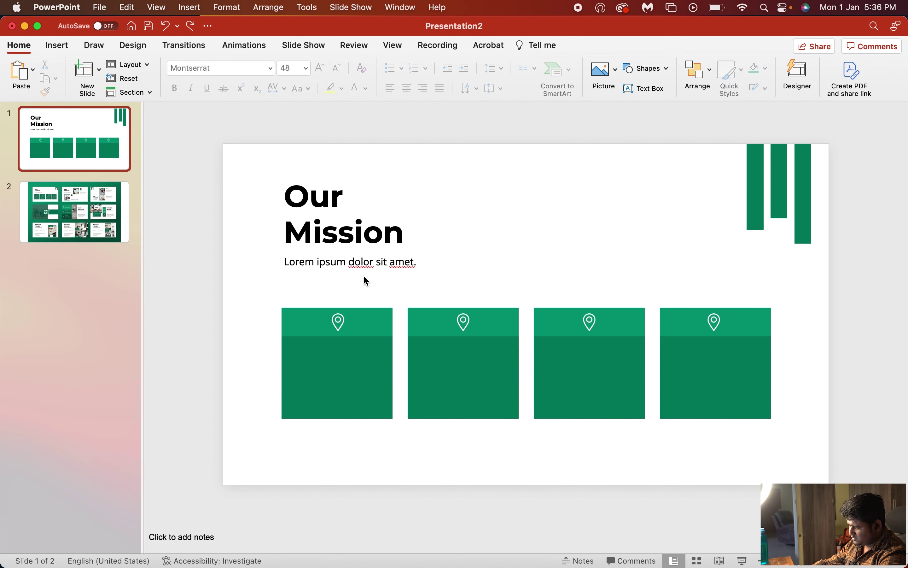
{"action": "left_click", "coordinate": [336, 264]}
{"action": "left_click_drag", "start_coordinate": [338, 271], "coordinate": [352, 289]}
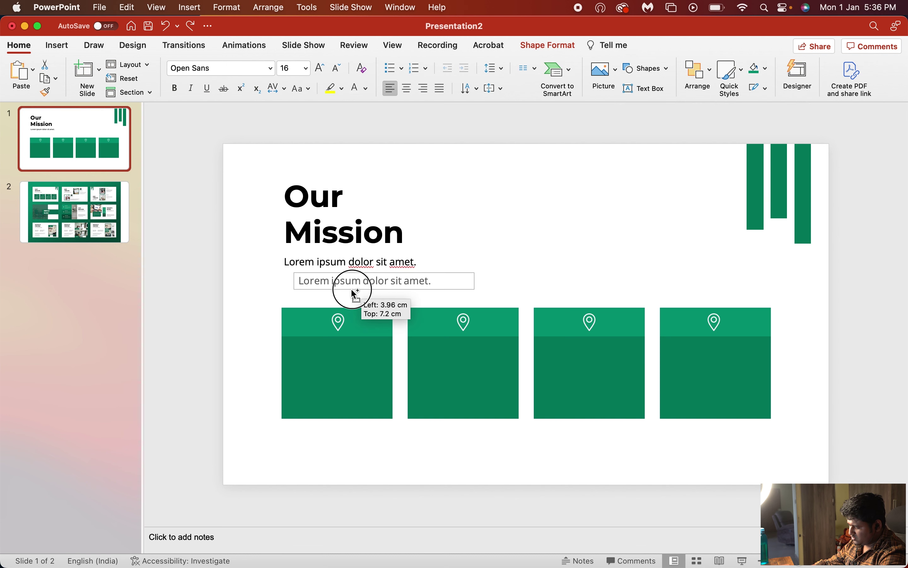
{"action": "left_click_drag", "start_coordinate": [352, 290], "coordinate": [351, 290]}
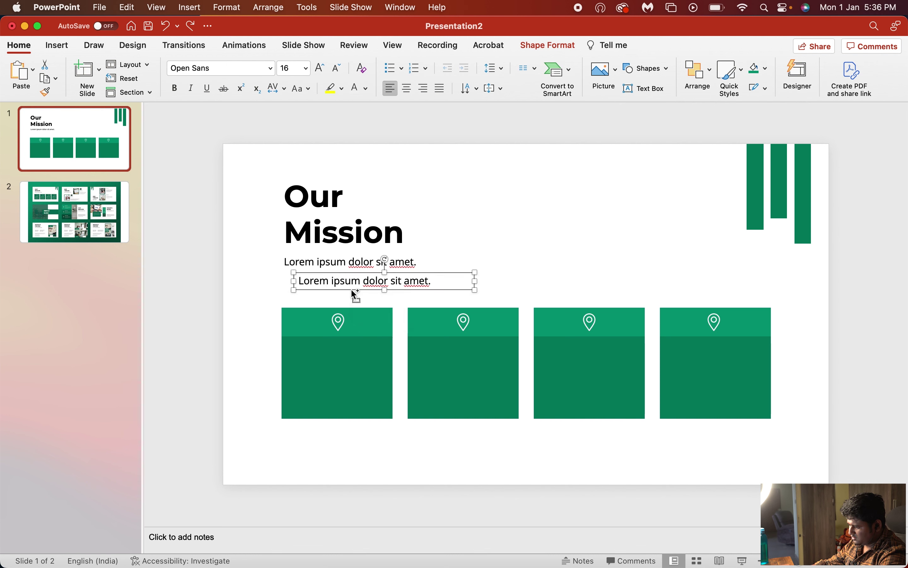
Step: Make the copy a centred, bold, white 'Location 1' label inside the first green square
{"action": "triple_click", "coordinate": [365, 280]}
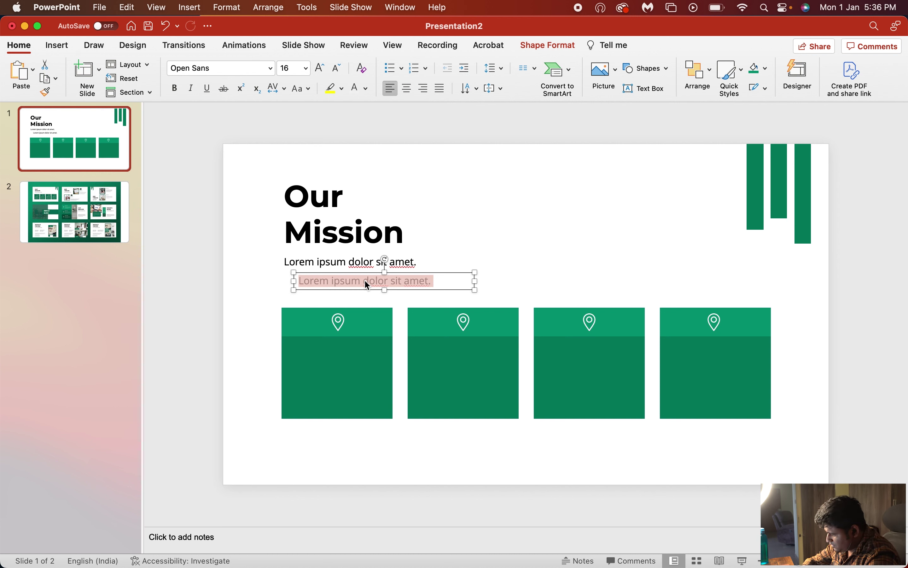
{"action": "type", "text": "Location"}
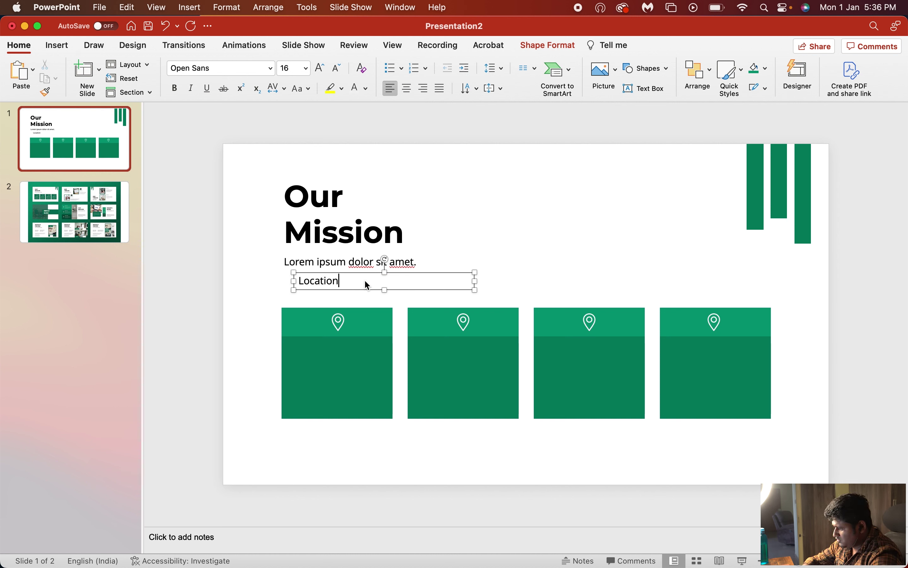
{"action": "type", "text": " 1"}
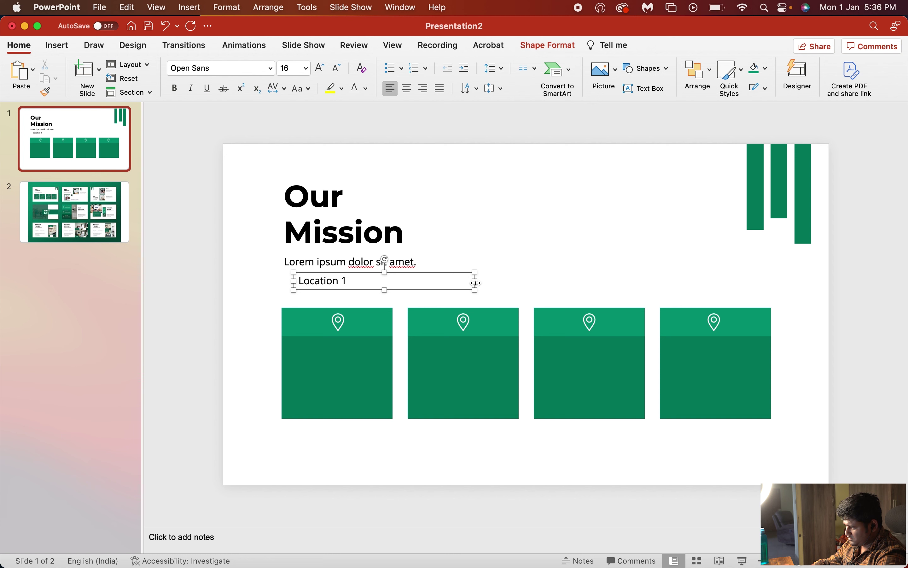
{"action": "left_click_drag", "start_coordinate": [476, 282], "coordinate": [359, 290]}
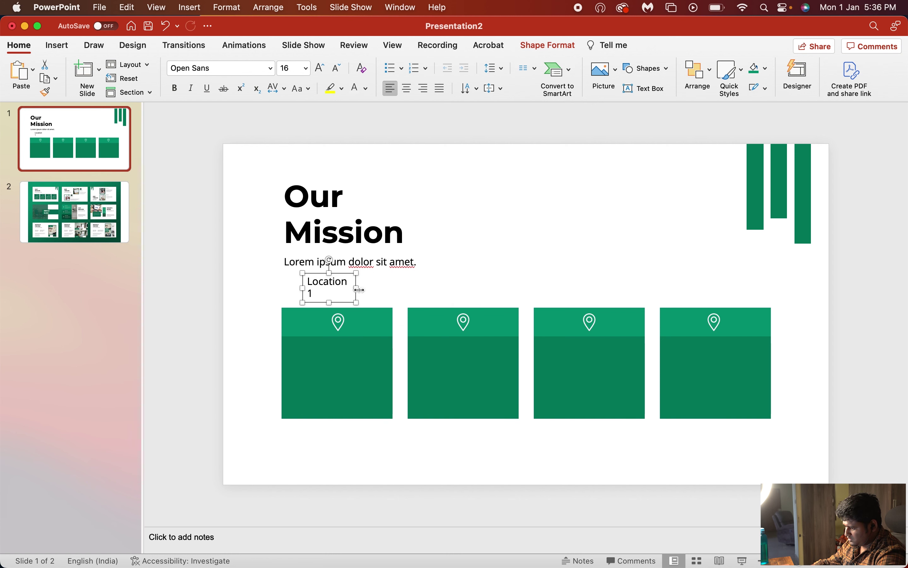
{"action": "left_click_drag", "start_coordinate": [359, 289], "coordinate": [364, 289]}
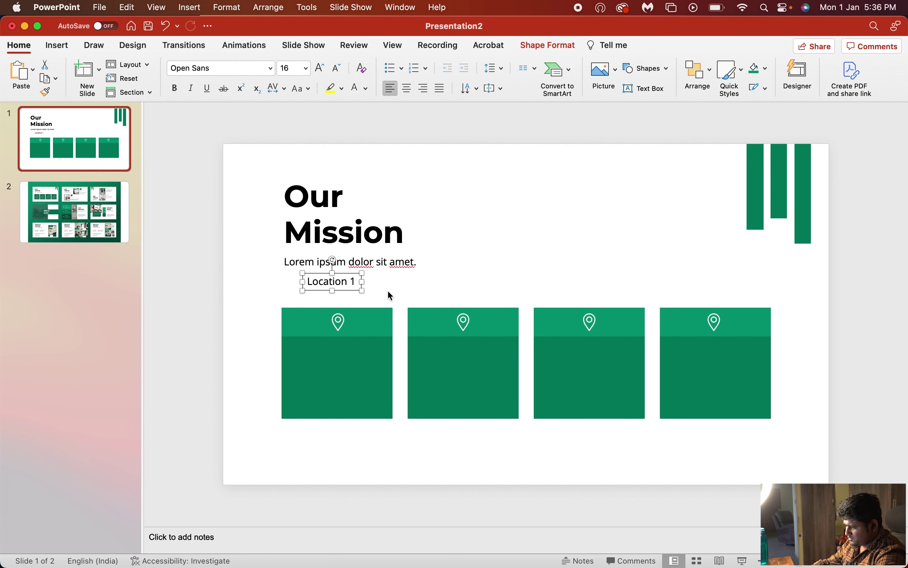
{"action": "left_click_drag", "start_coordinate": [366, 281], "coordinate": [372, 282]}
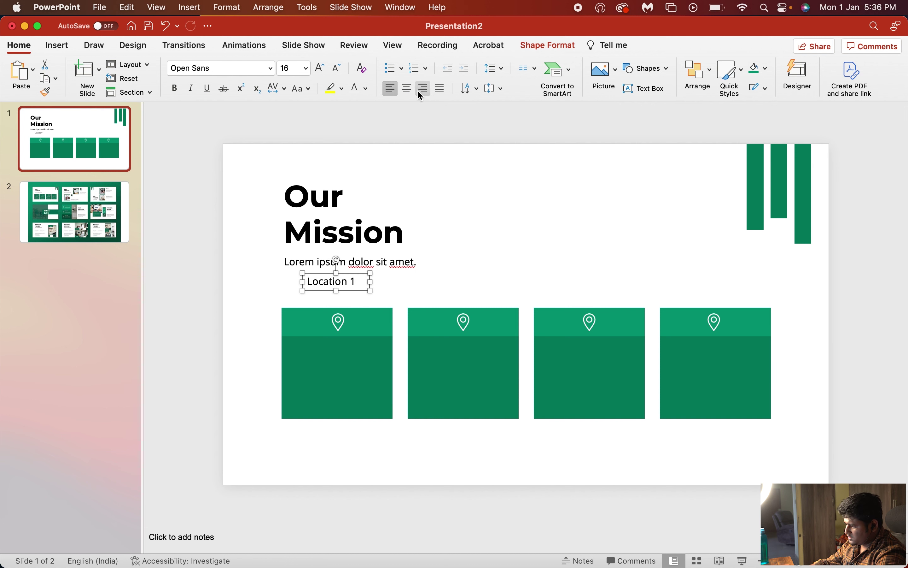
{"action": "left_click", "coordinate": [407, 89]}
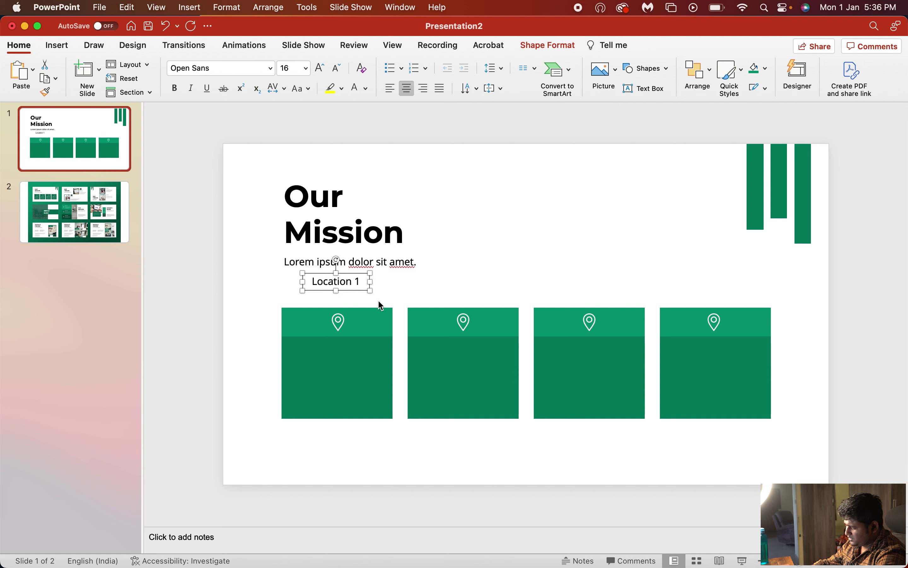
{"action": "key", "text": "super+b"}
{"action": "left_click_drag", "start_coordinate": [353, 289], "coordinate": [353, 363]}
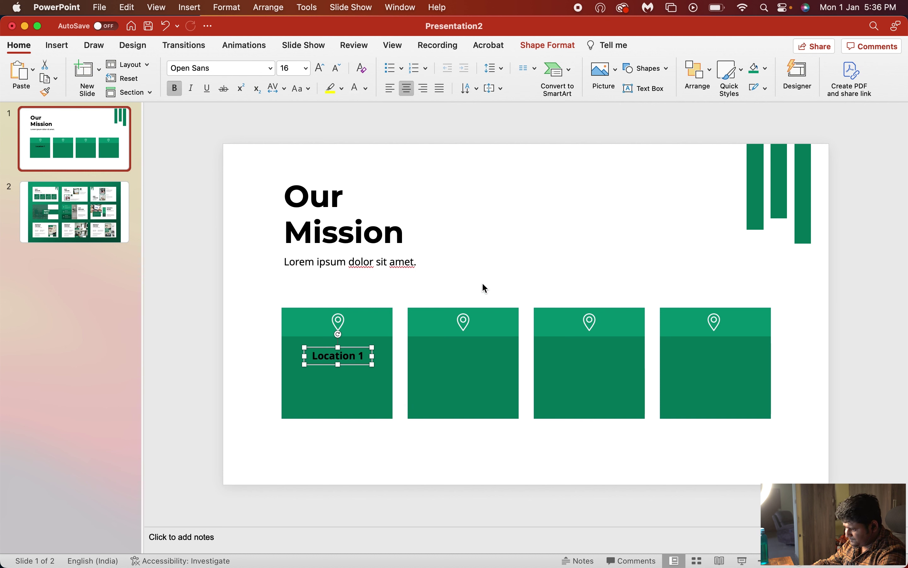
{"action": "left_click", "coordinate": [356, 92]}
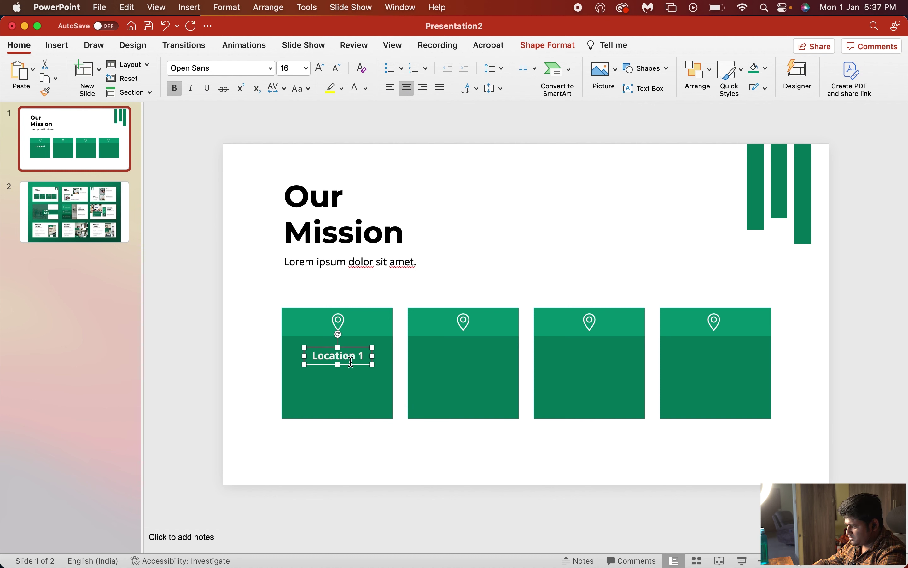
Step: Duplicate the label below itself and replace its text with the subtitle's Lorem ipsum text
{"action": "left_click", "coordinate": [513, 227]}
{"action": "left_click", "coordinate": [360, 353]}
{"action": "left_click_drag", "start_coordinate": [356, 364], "coordinate": [357, 382]}
{"action": "left_click", "coordinate": [496, 276]}
{"action": "left_click", "coordinate": [397, 262]}
{"action": "key", "text": "super+a"}
{"action": "key", "text": "super+c"}
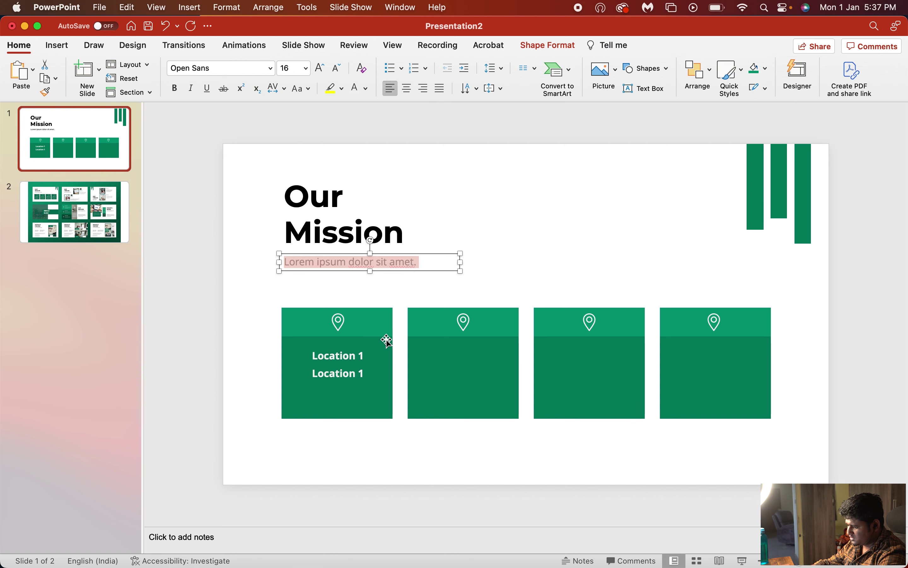
{"action": "left_click", "coordinate": [338, 384]}
{"action": "key", "text": "super+a"}
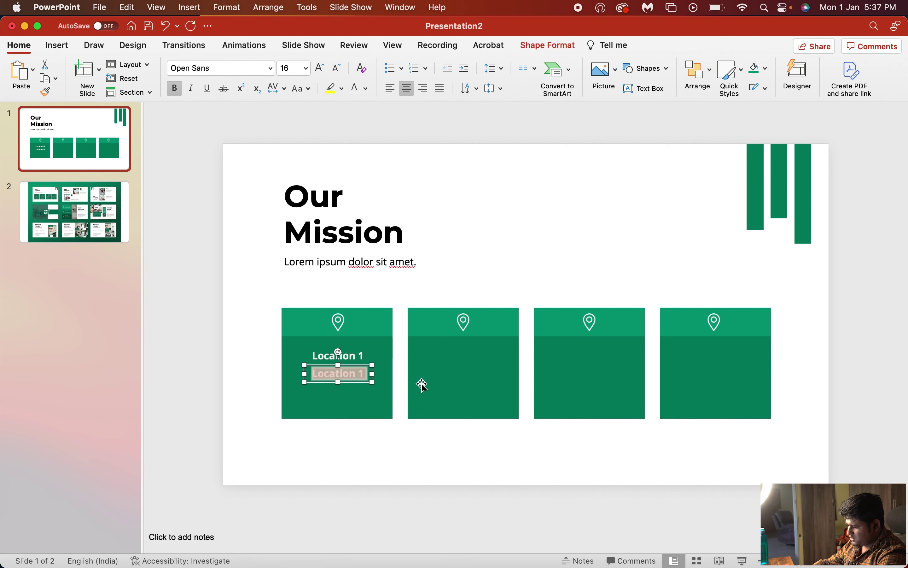
{"action": "key", "text": "super+v"}
Step: Centre the Lorem ipsum caption, set it to 14 pt, and place it under Location 1
{"action": "key", "text": "super+a"}
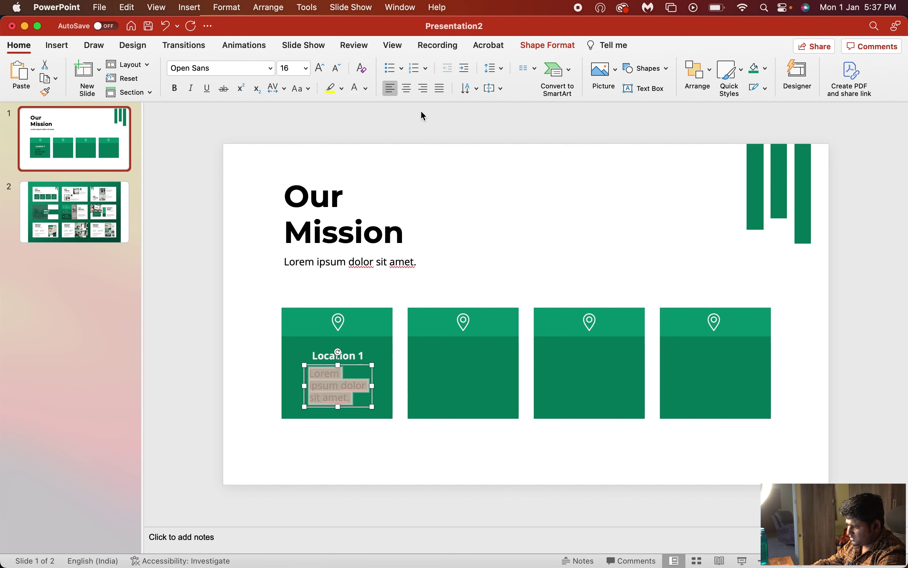
{"action": "left_click", "coordinate": [408, 89]}
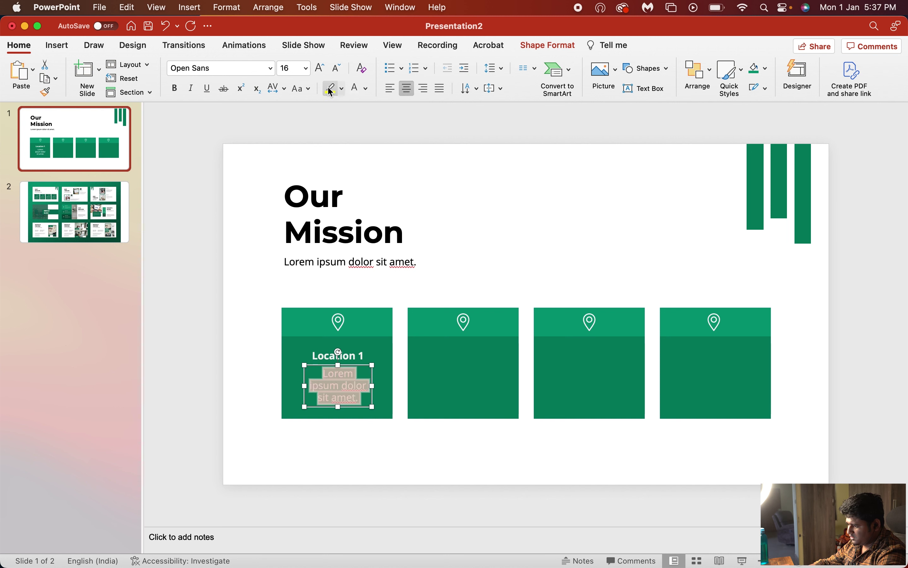
{"action": "left_click", "coordinate": [307, 68]}
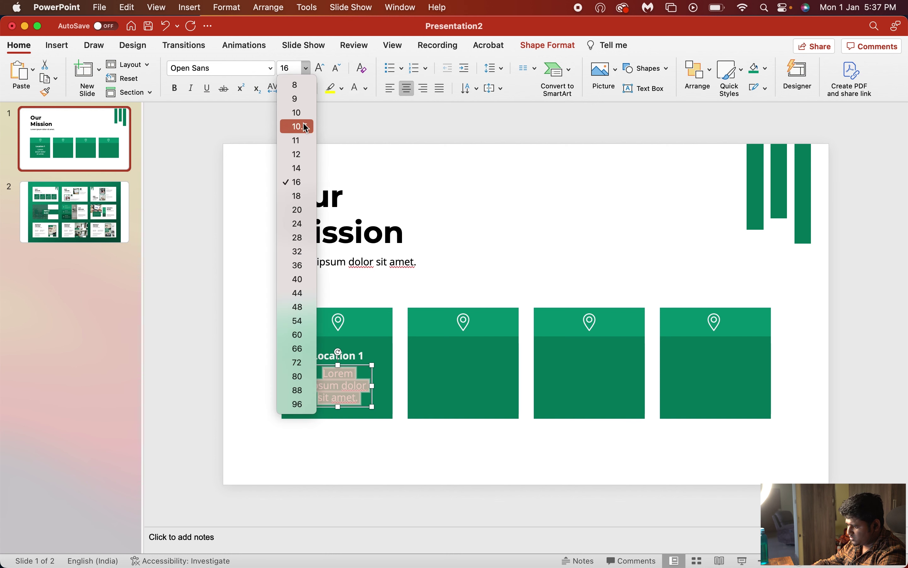
{"action": "left_click", "coordinate": [304, 155]}
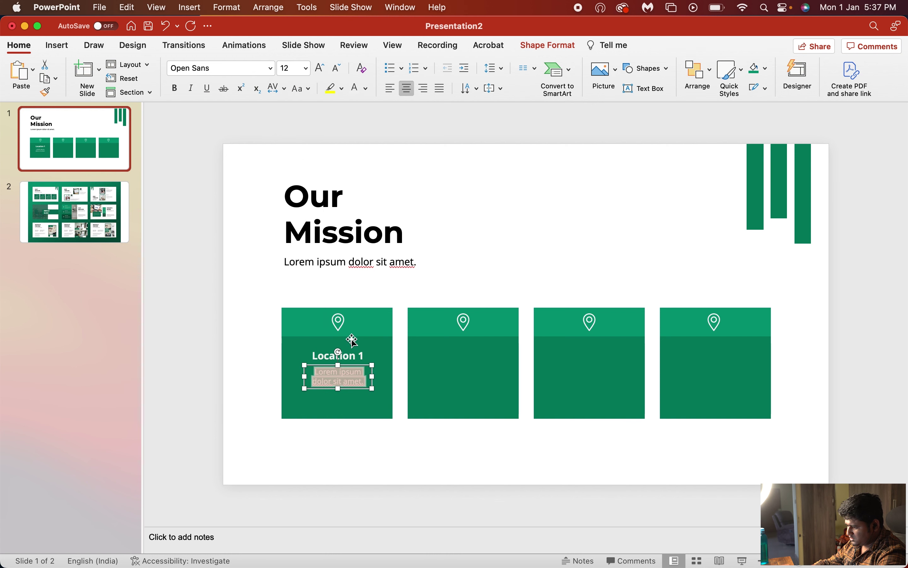
{"action": "left_click_drag", "start_coordinate": [344, 390], "coordinate": [348, 397]}
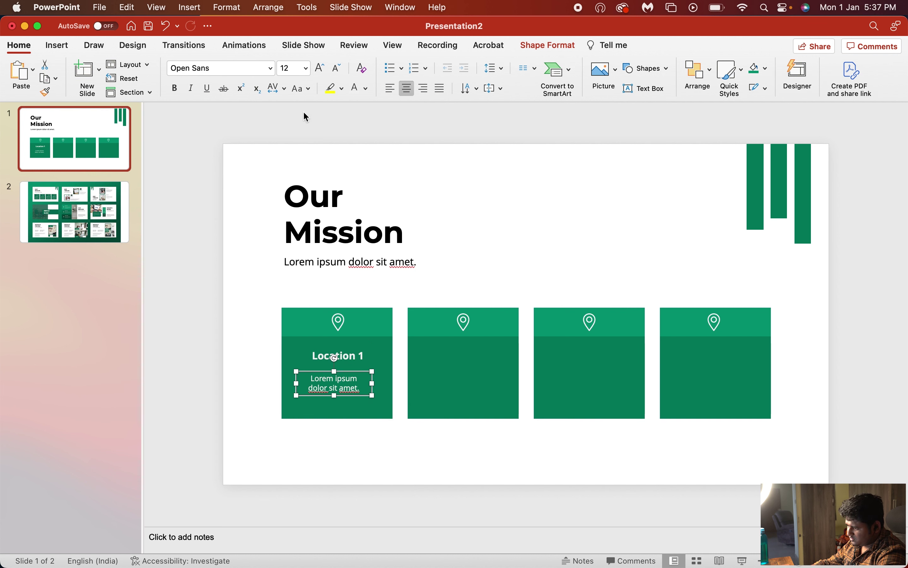
{"action": "left_click", "coordinate": [325, 69]}
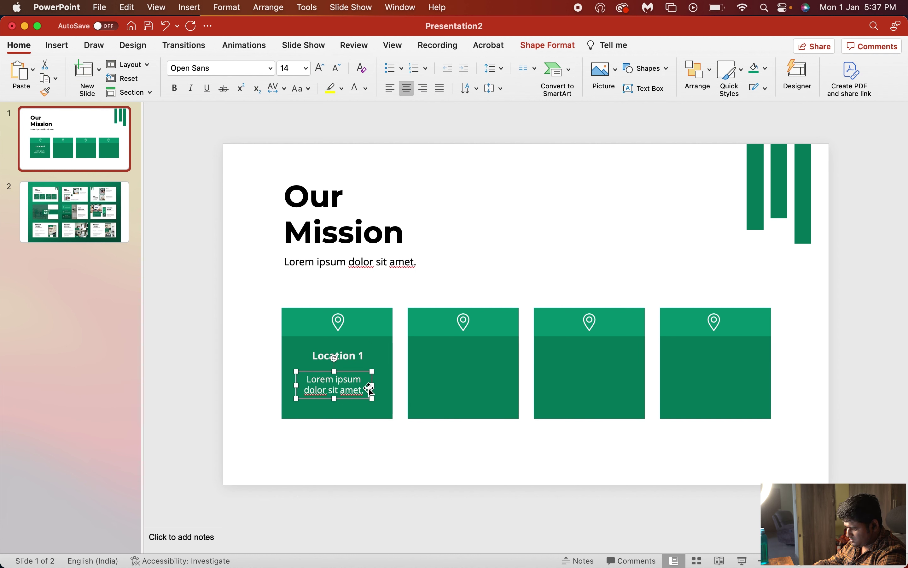
{"action": "left_click_drag", "start_coordinate": [374, 395], "coordinate": [359, 367]}
{"action": "left_click", "coordinate": [358, 357]}
{"action": "left_click", "coordinate": [470, 264]}
{"action": "left_click", "coordinate": [359, 400]}
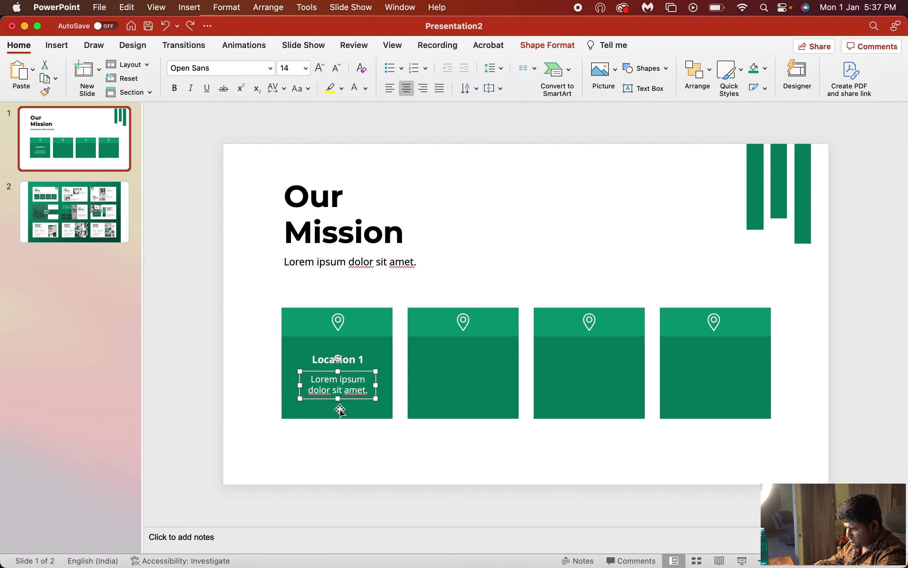
Step: Ungroup the four green cards into separate shapes
{"action": "left_click", "coordinate": [355, 412], "text": "shift"}
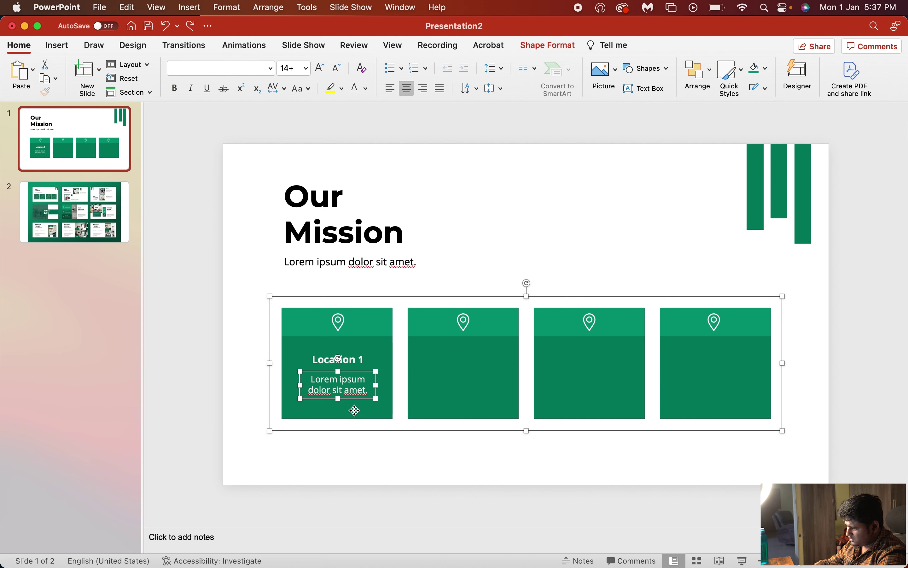
{"action": "left_click", "coordinate": [401, 444]}
{"action": "left_click", "coordinate": [378, 412]}
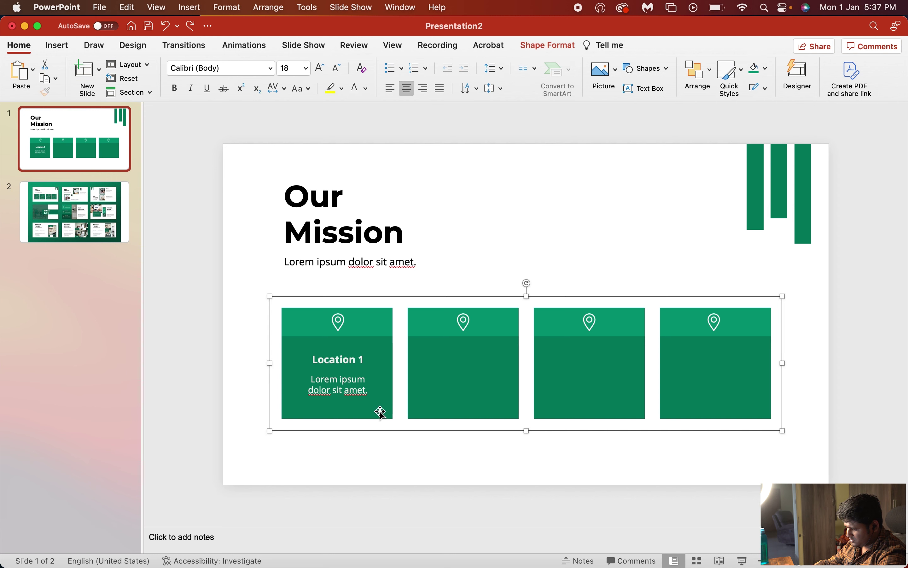
{"action": "right_click", "coordinate": [379, 413]}
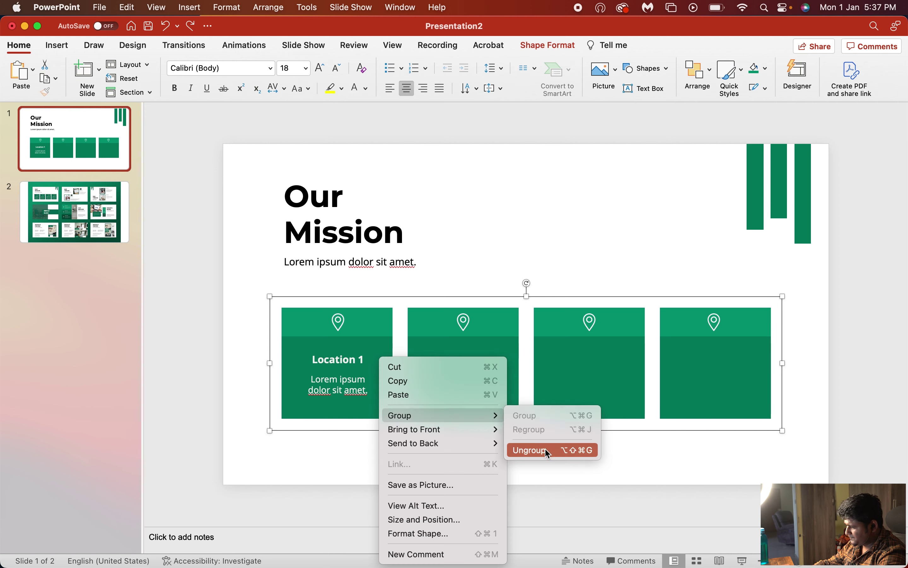
{"action": "left_click", "coordinate": [533, 450]}
{"action": "left_click", "coordinate": [392, 450]}
Step: Align the caption and Location 1 label to the horizontal centre of the first card
{"action": "left_click", "coordinate": [352, 403]}
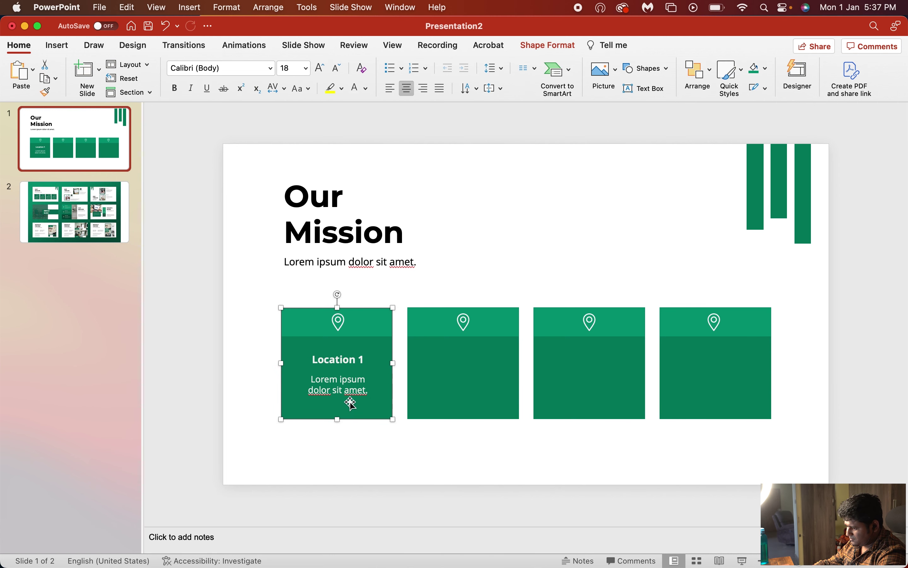
{"action": "left_click", "coordinate": [343, 378]}
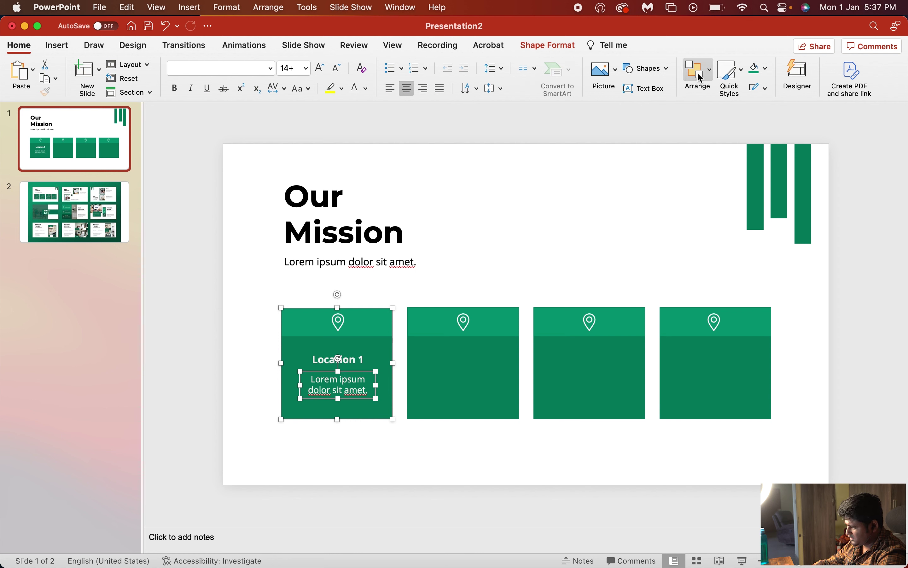
{"action": "left_click", "coordinate": [700, 77]}
{"action": "left_click", "coordinate": [713, 79]}
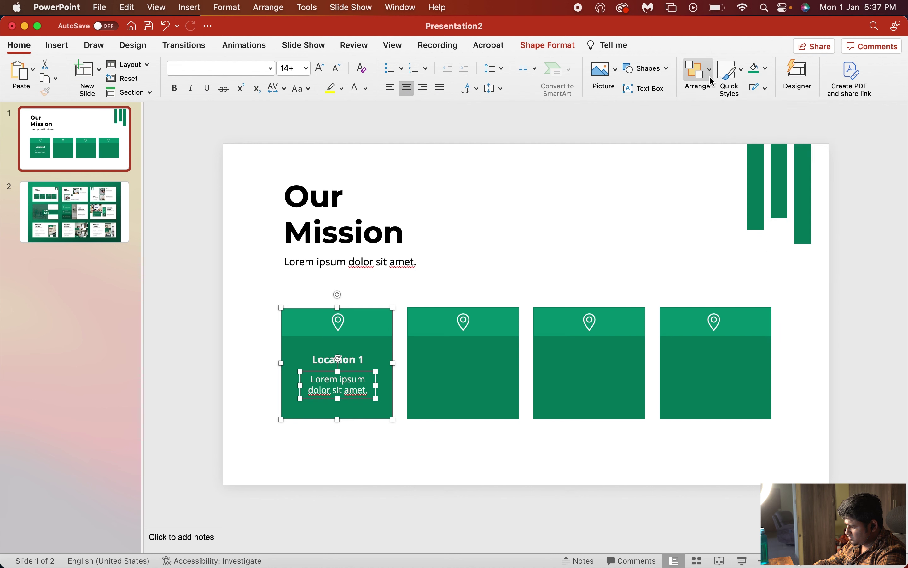
{"action": "left_click", "coordinate": [713, 75]}
{"action": "mouse_move", "coordinate": [721, 293]}
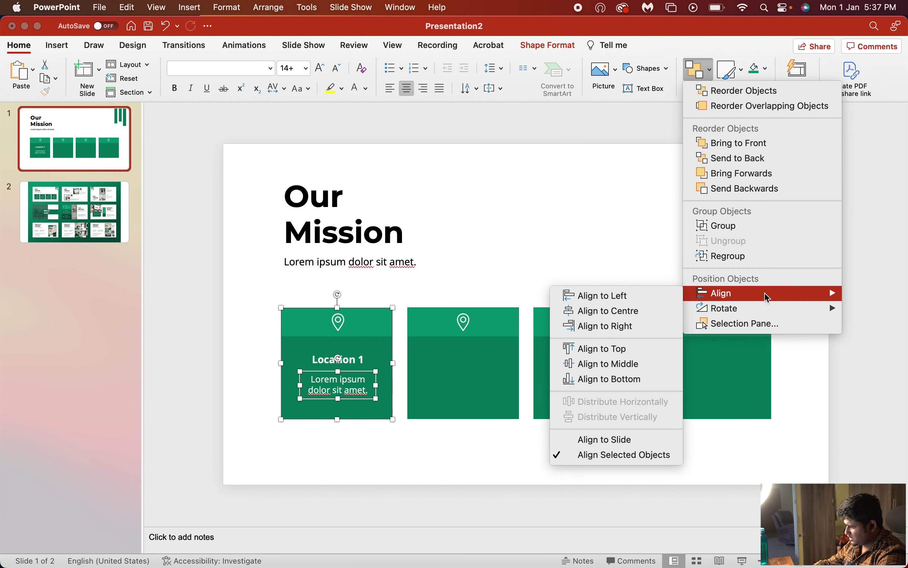
{"action": "left_click", "coordinate": [638, 311]}
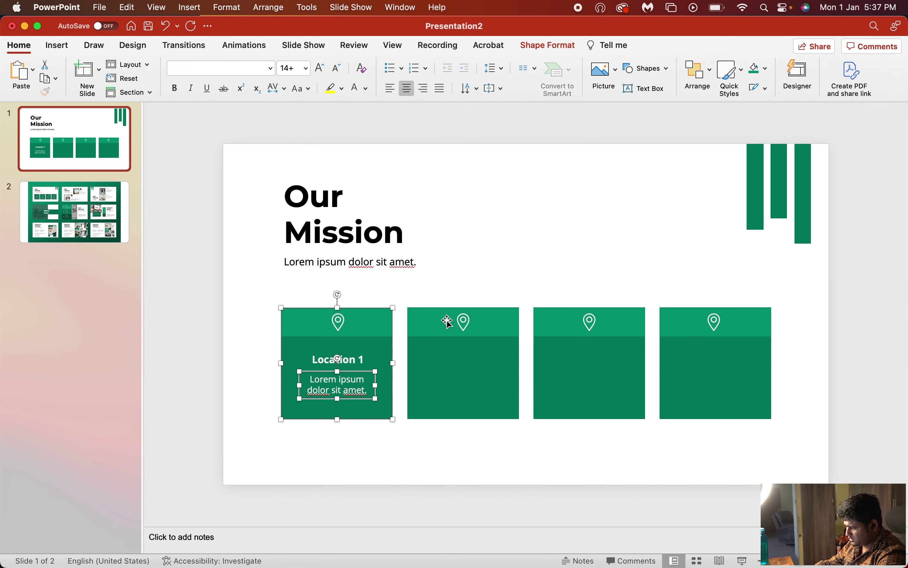
{"action": "left_click", "coordinate": [353, 357]}
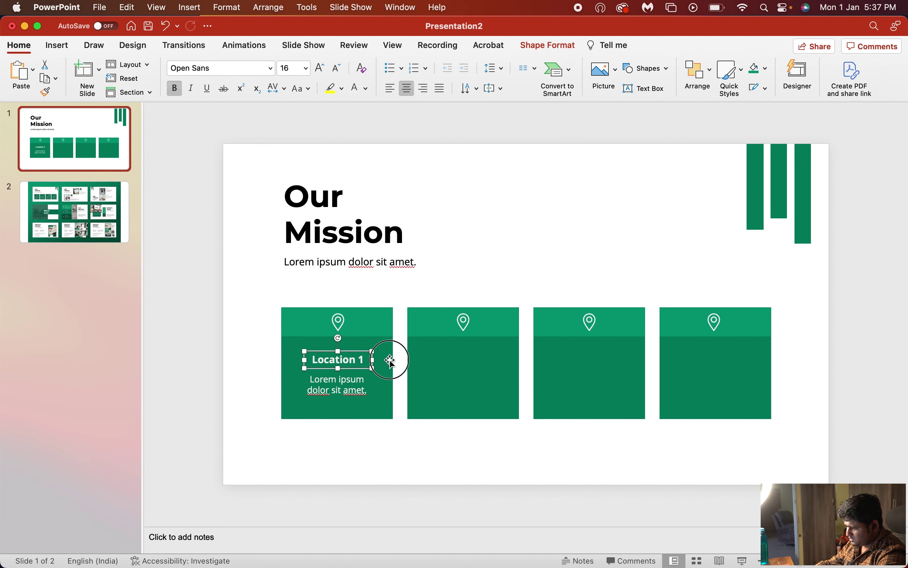
{"action": "left_click", "coordinate": [698, 73]}
{"action": "mouse_move", "coordinate": [762, 293]}
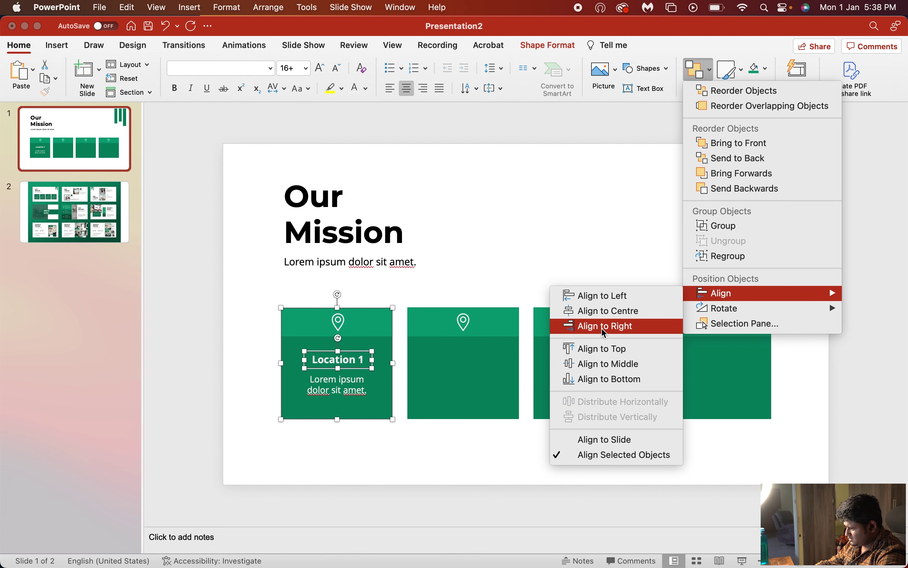
{"action": "left_click", "coordinate": [610, 311]}
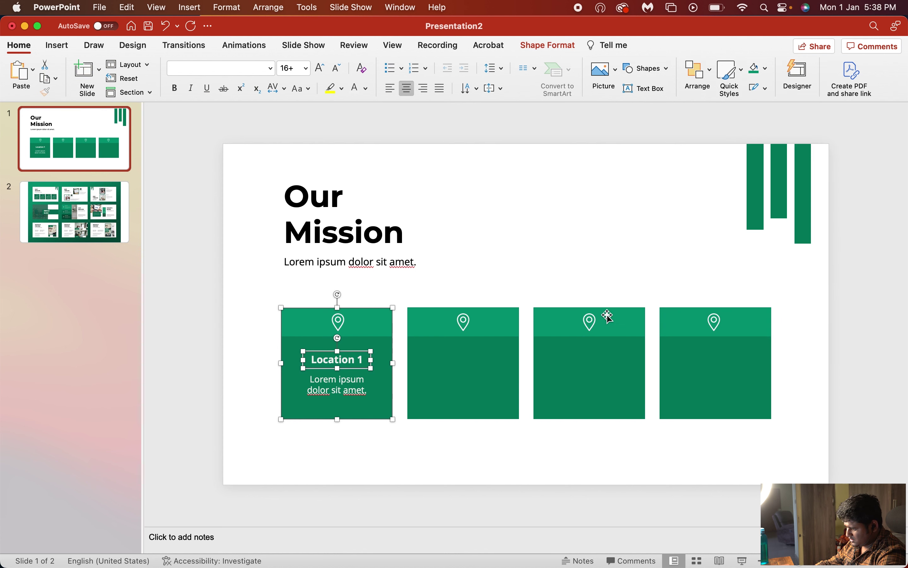
{"action": "left_click", "coordinate": [432, 261]}
{"action": "left_click", "coordinate": [337, 387]}
{"action": "left_click", "coordinate": [357, 363], "text": "shift"}
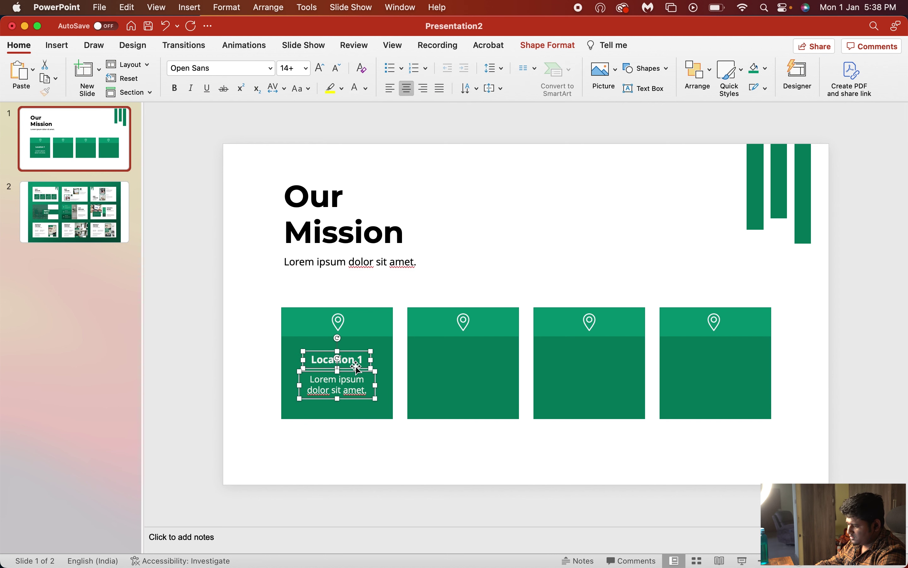
Step: Group the Location 1 label with its caption and copy it into squares two to four
{"action": "left_click", "coordinate": [354, 370]}
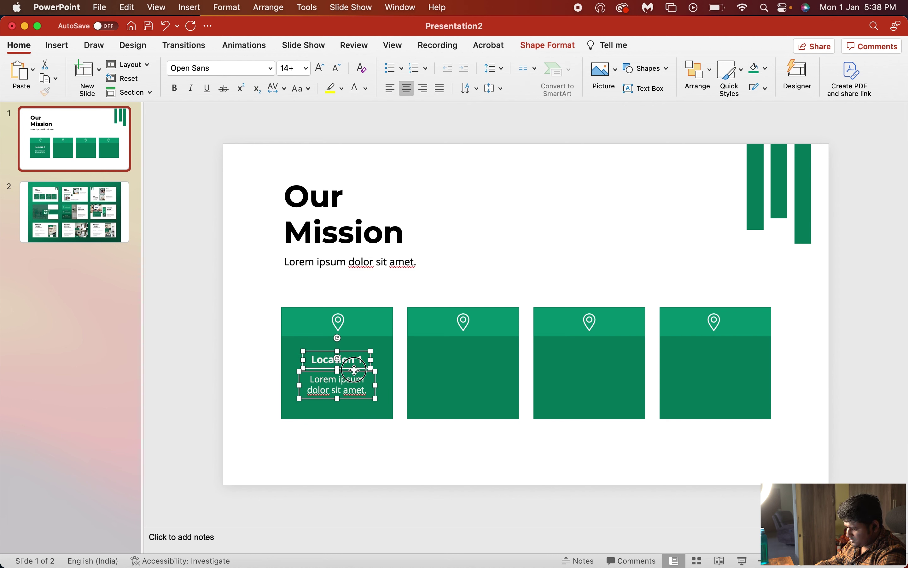
{"action": "left_click_drag", "start_coordinate": [354, 369], "coordinate": [485, 374]}
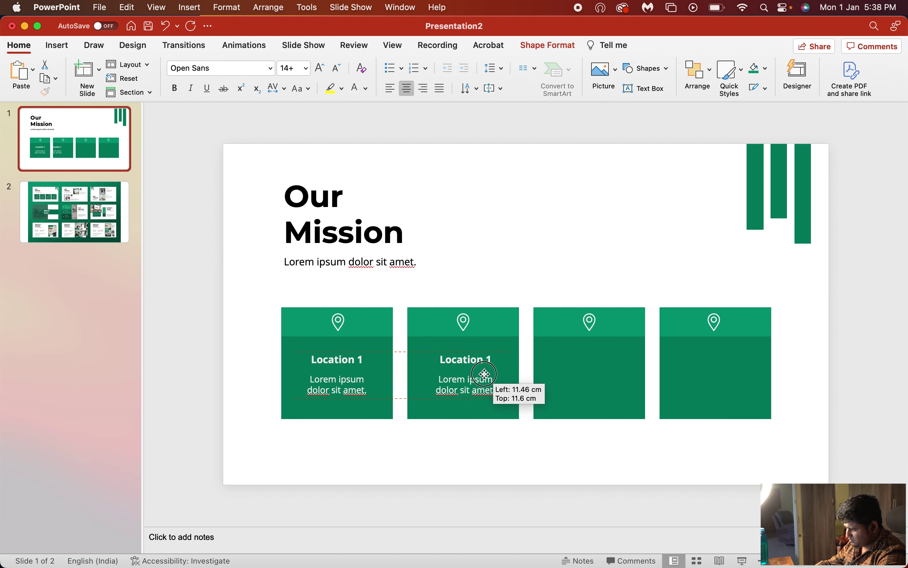
{"action": "left_click_drag", "start_coordinate": [485, 373], "coordinate": [485, 374]}
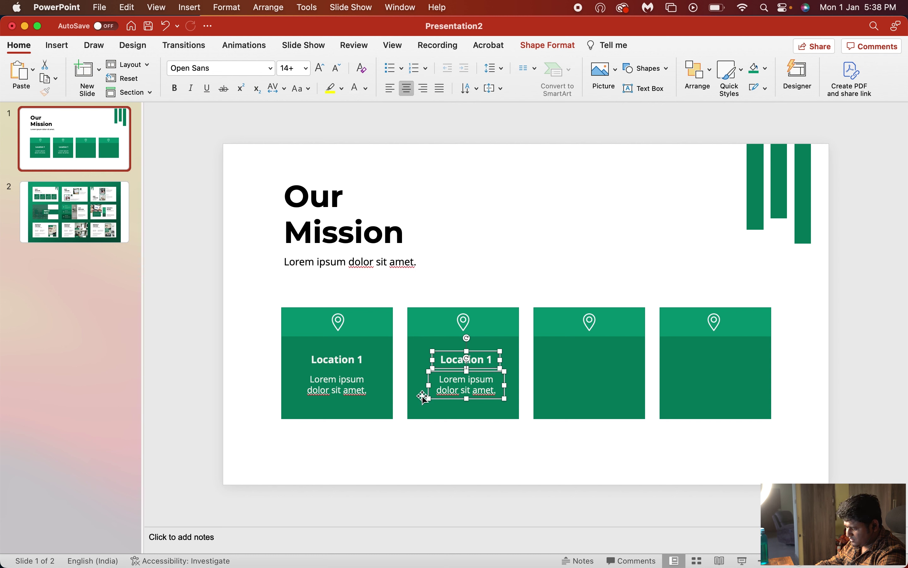
{"action": "key", "text": "cmd+z"}
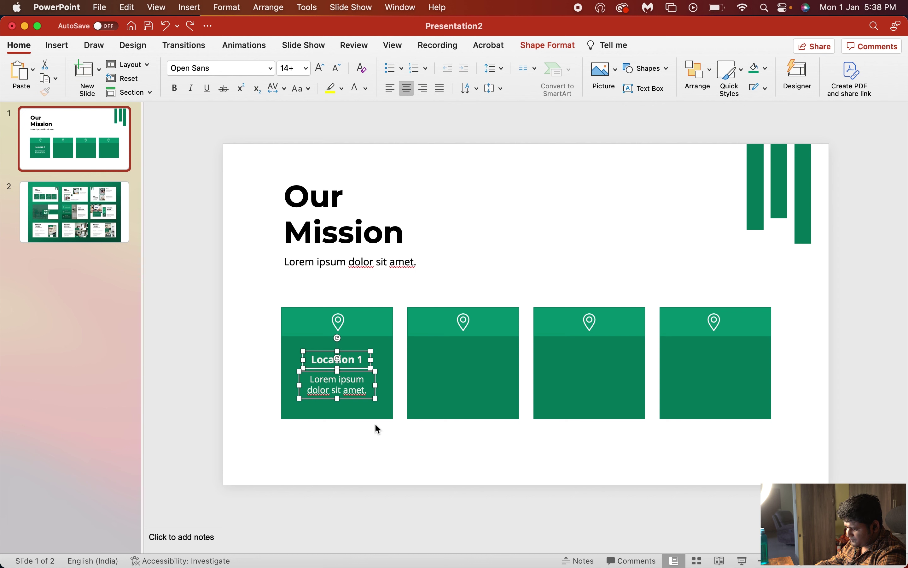
{"action": "key", "text": "super+alt+g"}
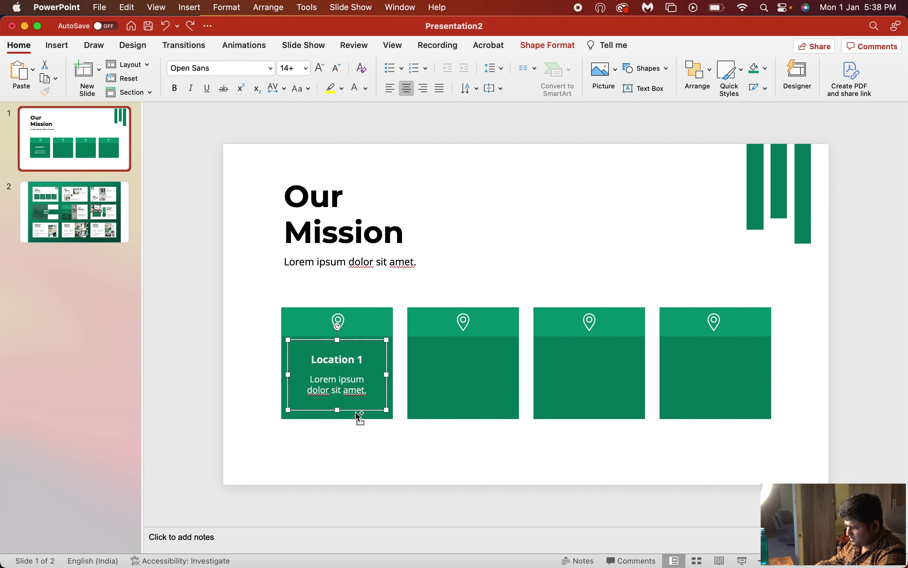
{"action": "left_click_drag", "start_coordinate": [354, 409], "coordinate": [733, 412]}
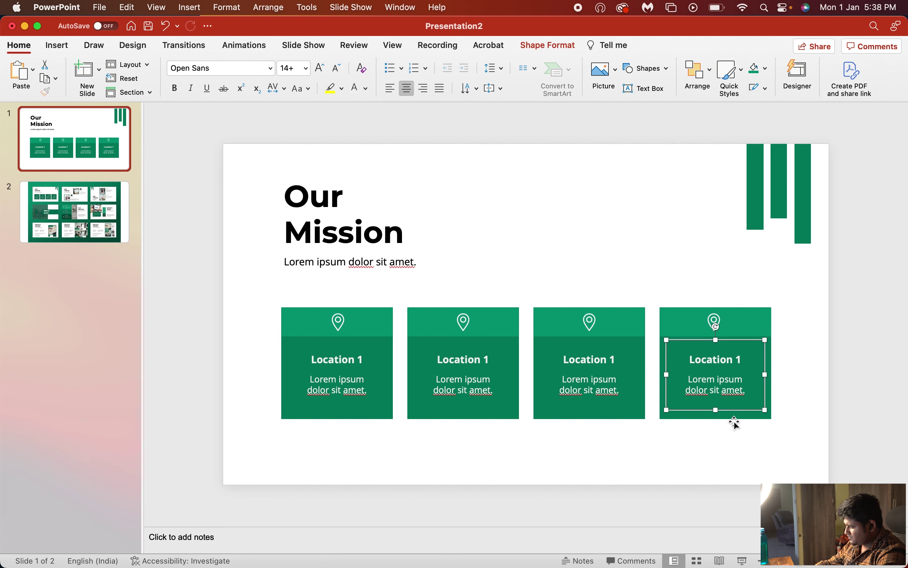
{"action": "left_click", "coordinate": [776, 351]}
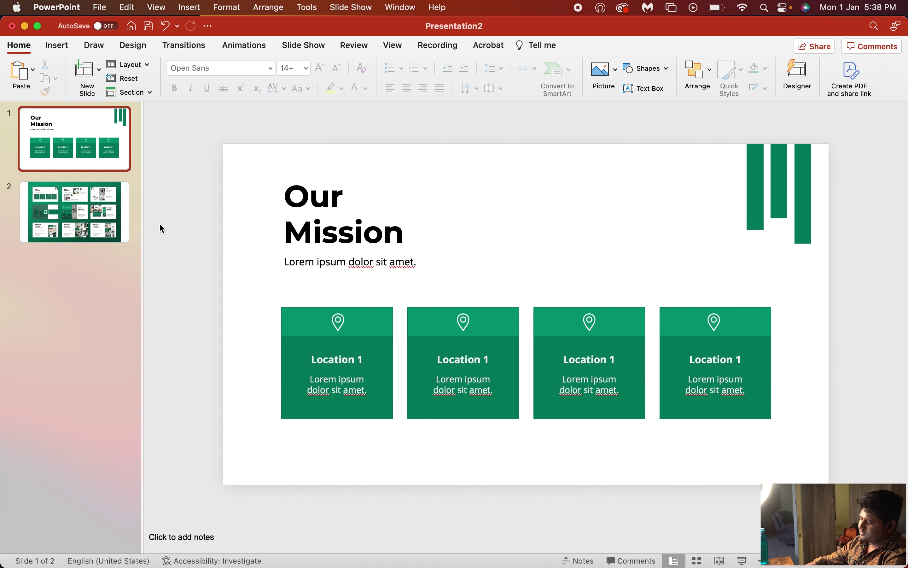
Step: Compare the Our Mission slide against the reference template slide several times
{"action": "left_click", "coordinate": [95, 211]}
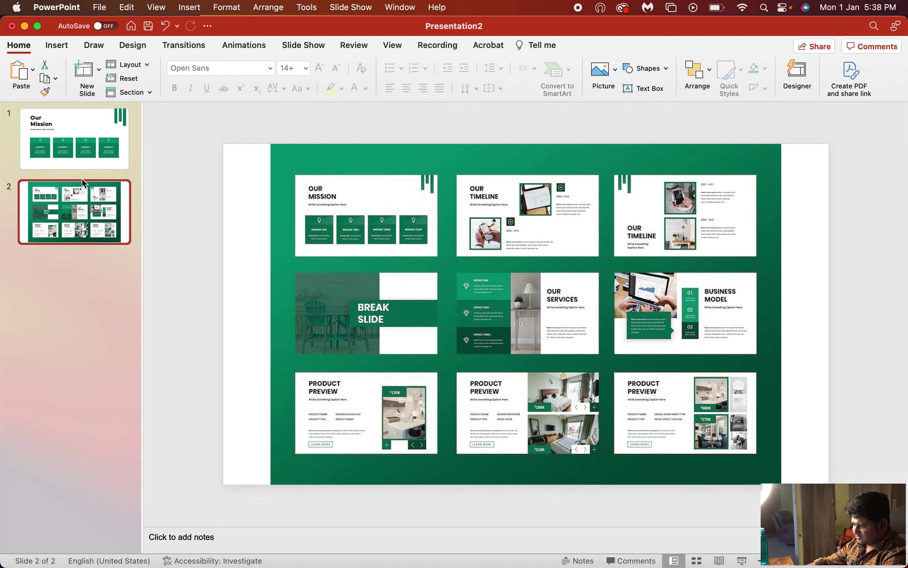
{"action": "left_click", "coordinate": [79, 152]}
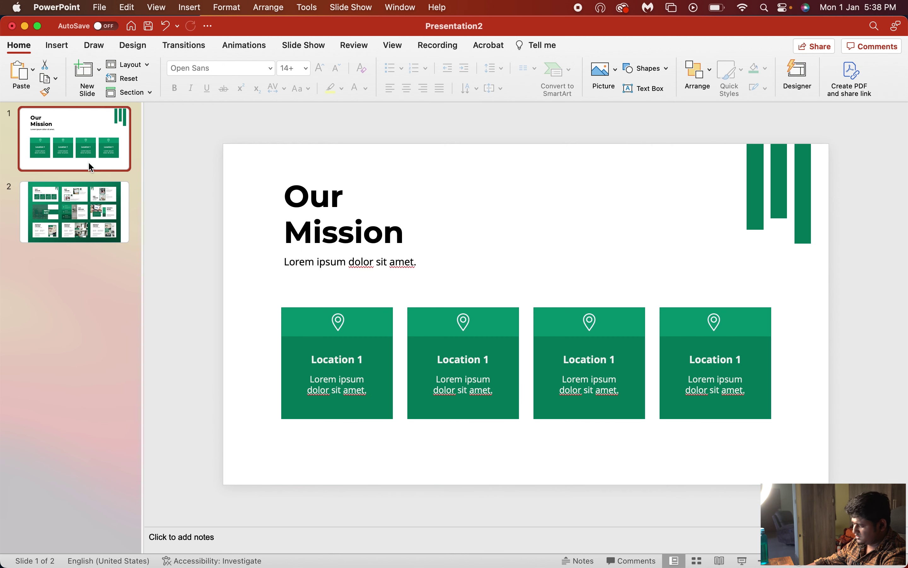
{"action": "left_click", "coordinate": [96, 215]}
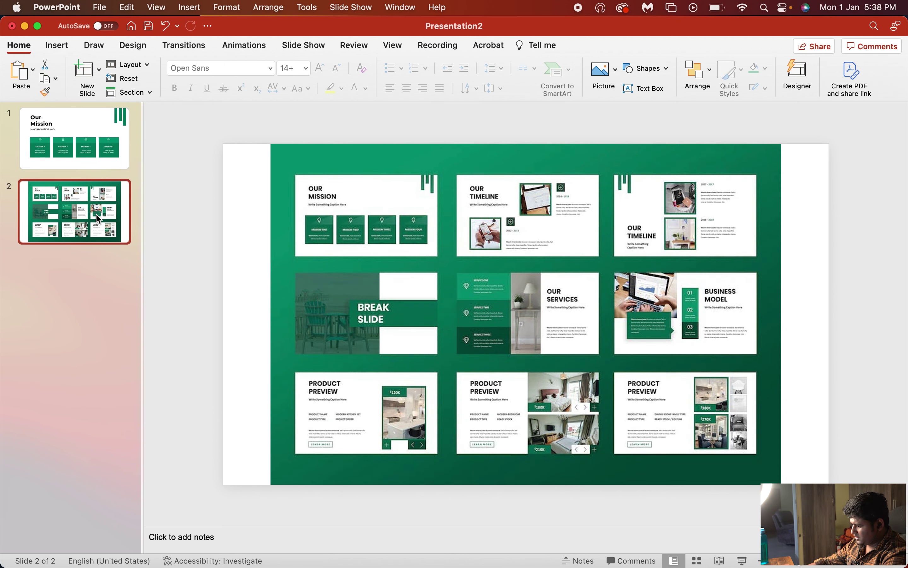
{"action": "left_click", "coordinate": [94, 153]}
{"action": "left_click", "coordinate": [128, 221]}
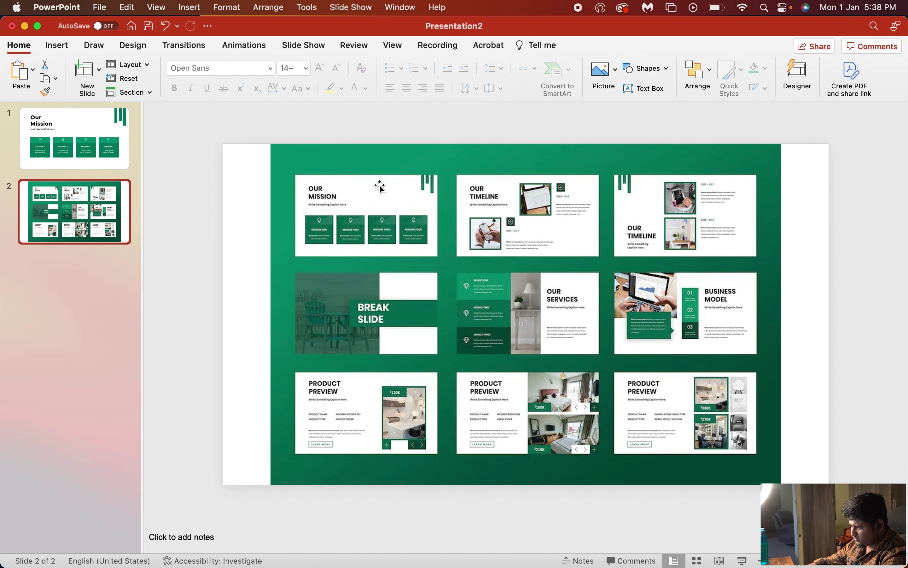
{"action": "left_click", "coordinate": [105, 141]}
Step: Shorten the middle green bar at top right and check its height against the reference
{"action": "left_click", "coordinate": [786, 207]}
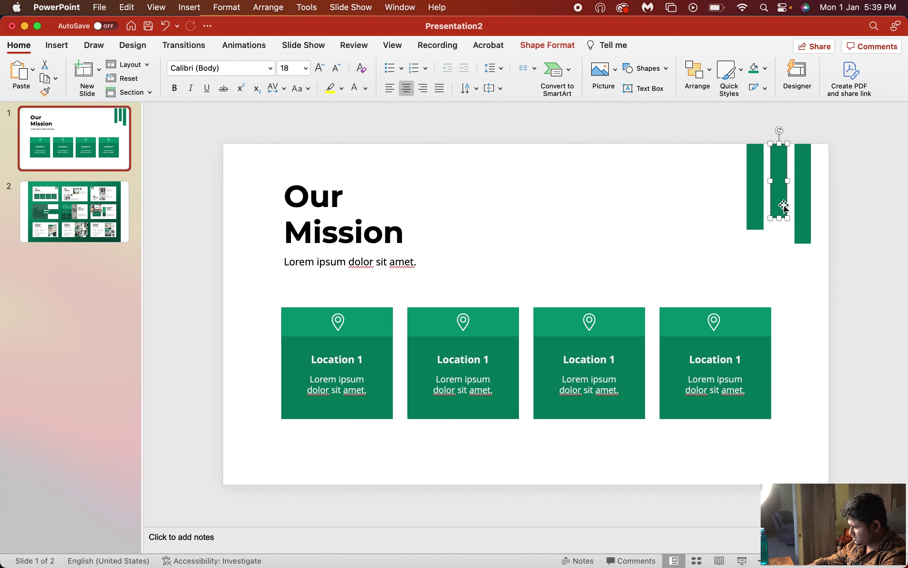
{"action": "left_click_drag", "start_coordinate": [783, 218], "coordinate": [781, 196]}
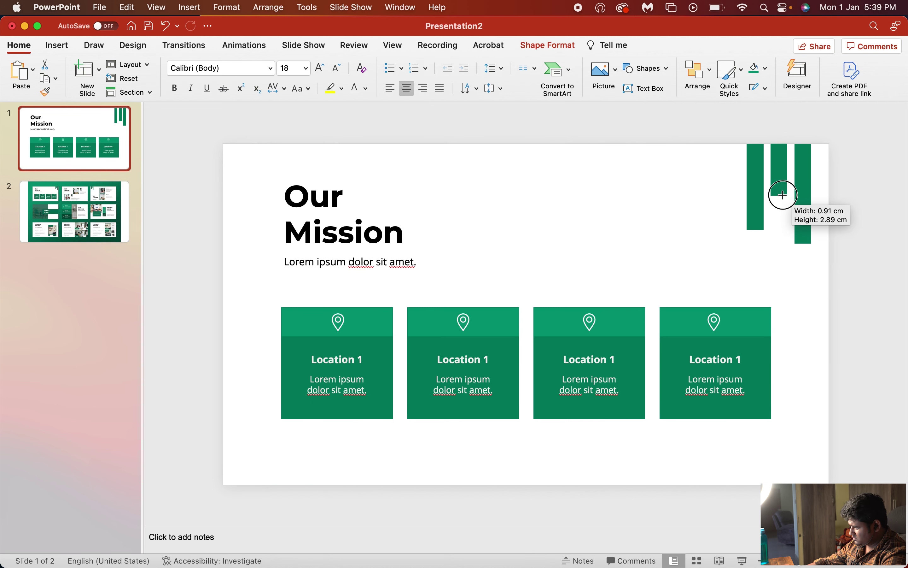
{"action": "left_click", "coordinate": [869, 206]}
{"action": "left_click", "coordinate": [56, 217]}
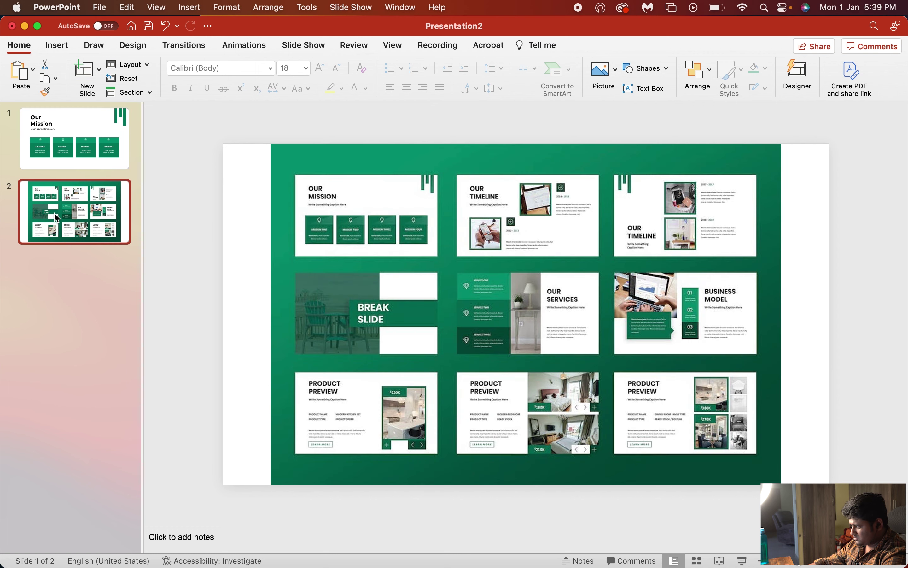
{"action": "left_click", "coordinate": [99, 132]}
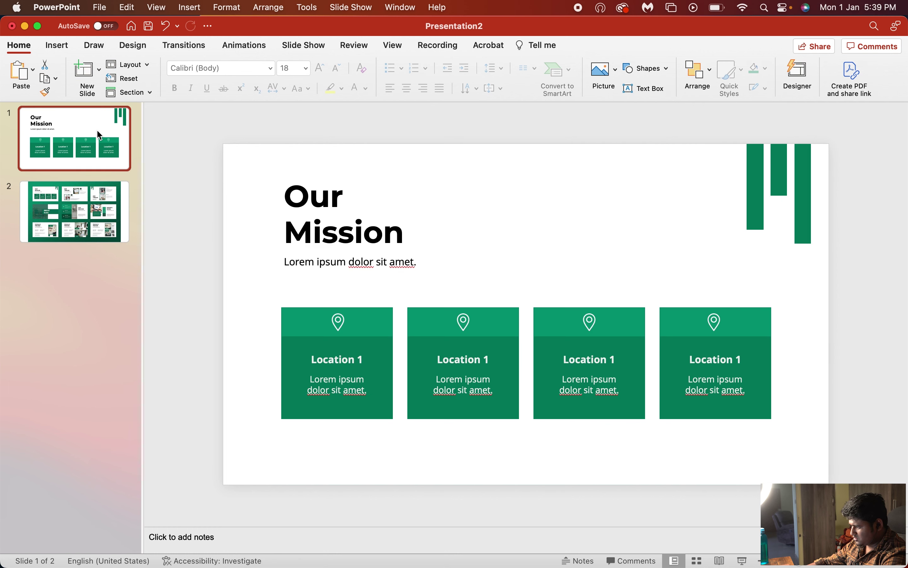
Step: Shorten the left green bar to 4.55 cm, then compare it with the reference template
{"action": "left_click", "coordinate": [783, 171]}
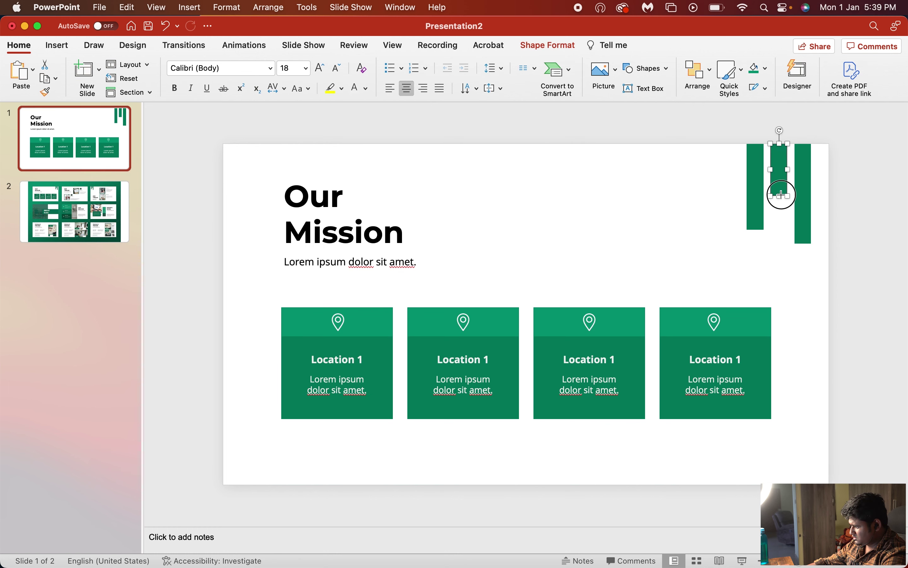
{"action": "left_click", "coordinate": [813, 215]}
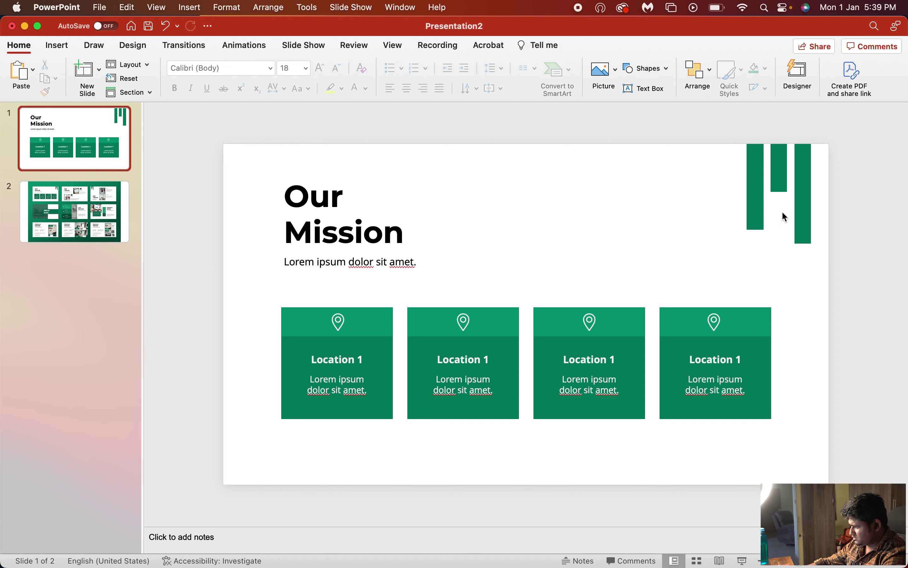
{"action": "left_click", "coordinate": [760, 216]}
{"action": "left_click_drag", "start_coordinate": [750, 232], "coordinate": [752, 225]}
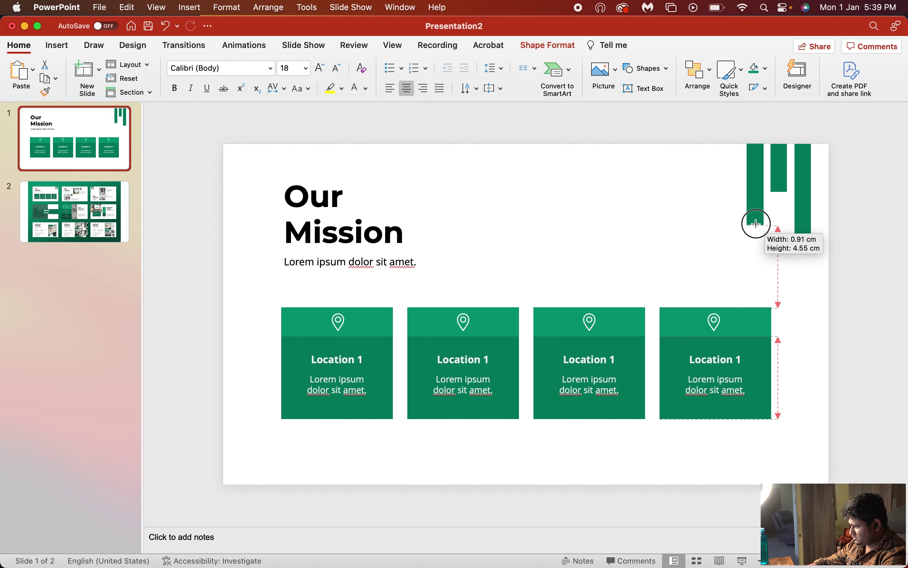
{"action": "left_click", "coordinate": [906, 217]}
{"action": "left_click", "coordinate": [75, 195]}
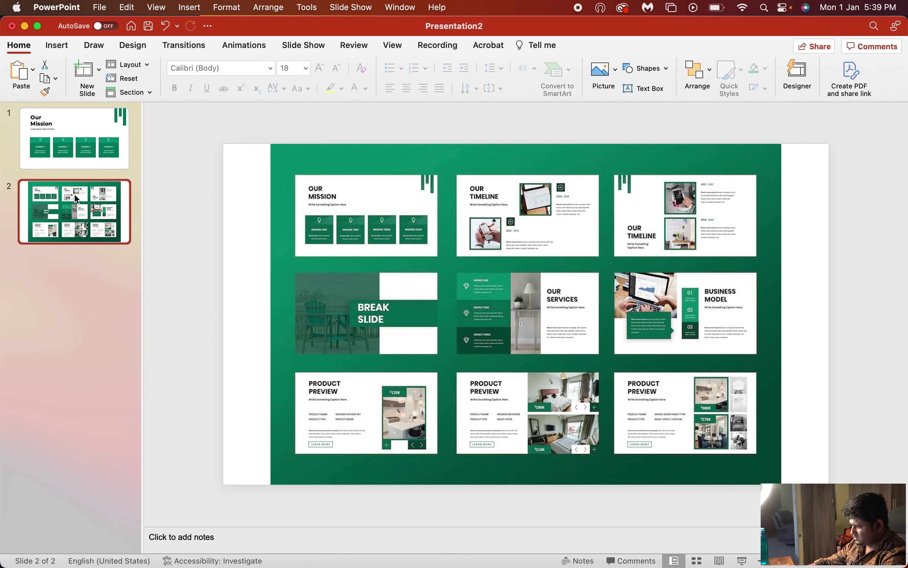
{"action": "left_click", "coordinate": [90, 149]}
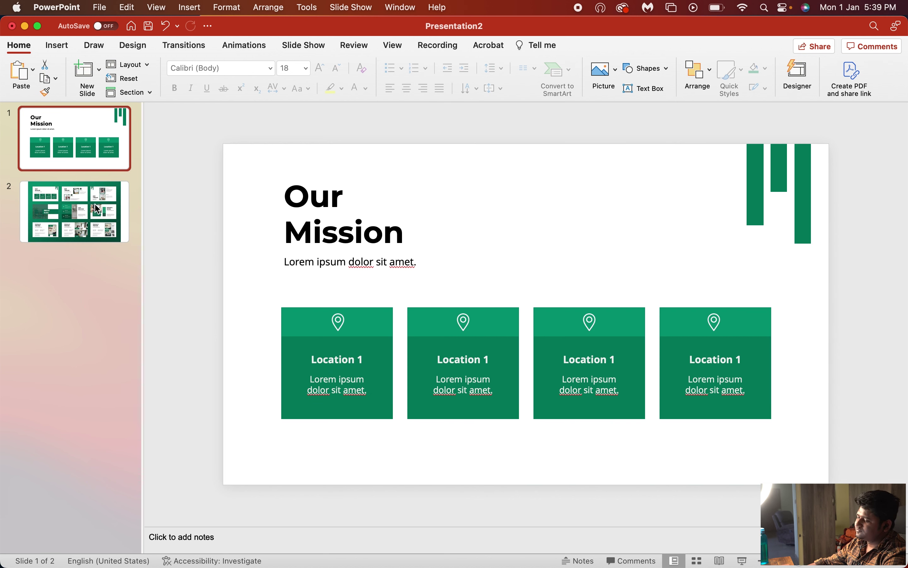
{"action": "left_click", "coordinate": [95, 206]}
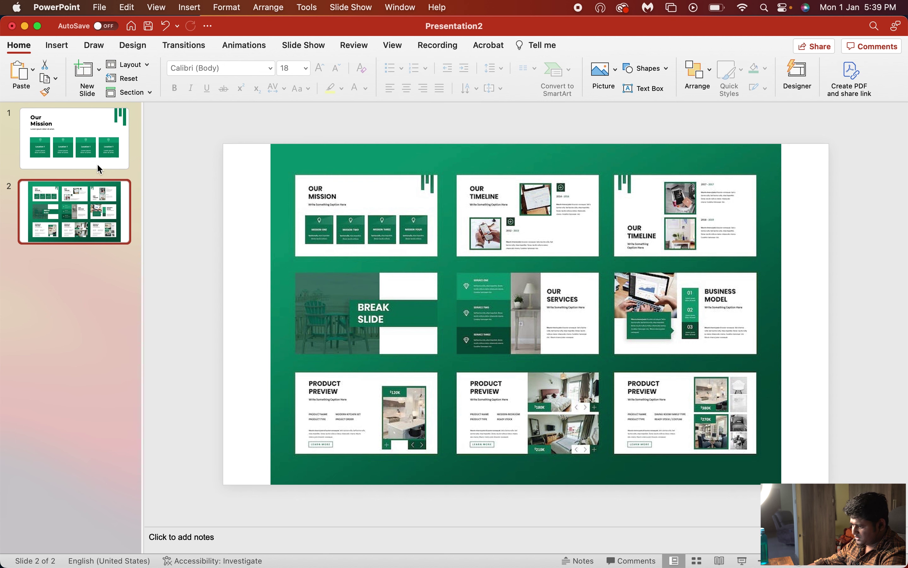
{"action": "left_click", "coordinate": [98, 166]}
Step: Insert a new slide 2 after Our Mission, delete both placeholders, then view the slide 3 reference
{"action": "left_click", "coordinate": [87, 69]}
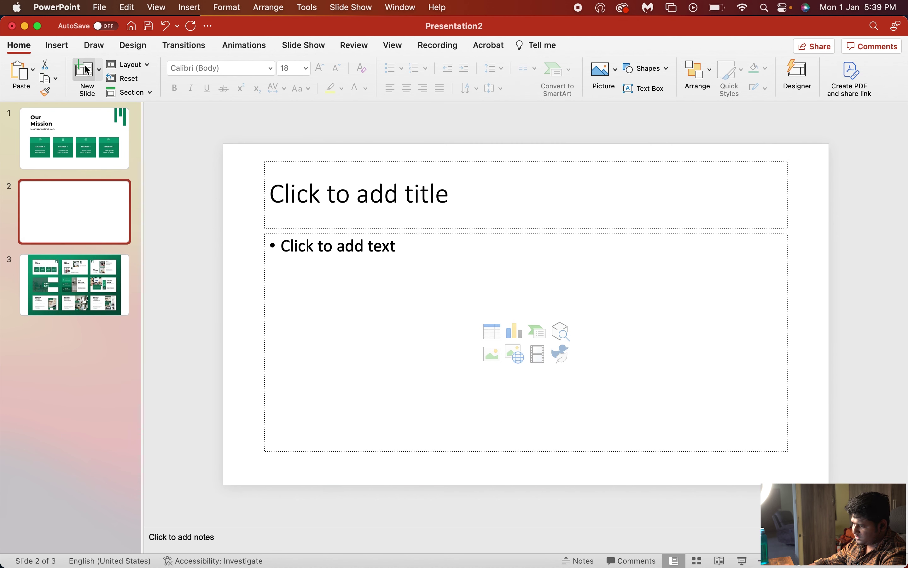
{"action": "left_click_drag", "start_coordinate": [245, 156], "coordinate": [835, 473]}
{"action": "key", "text": "Delete"}
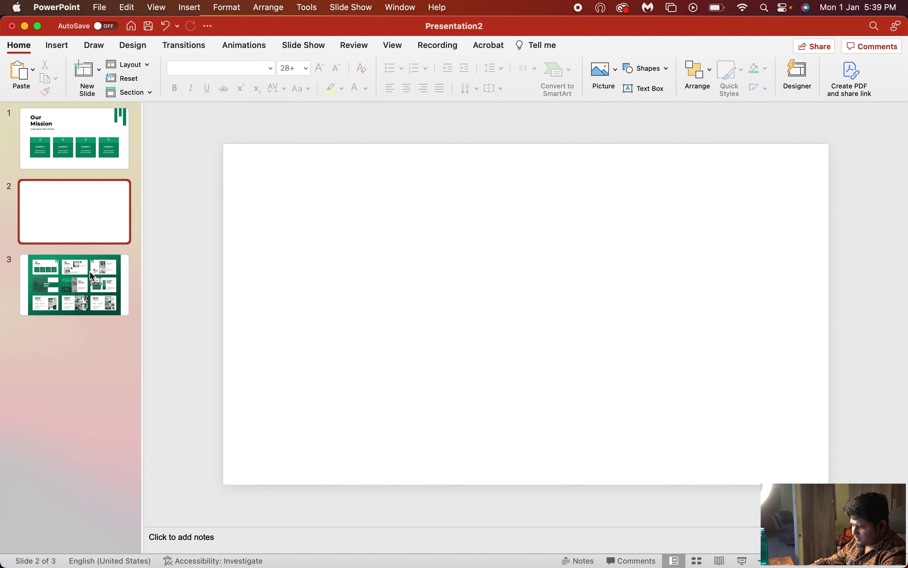
{"action": "left_click", "coordinate": [92, 276]}
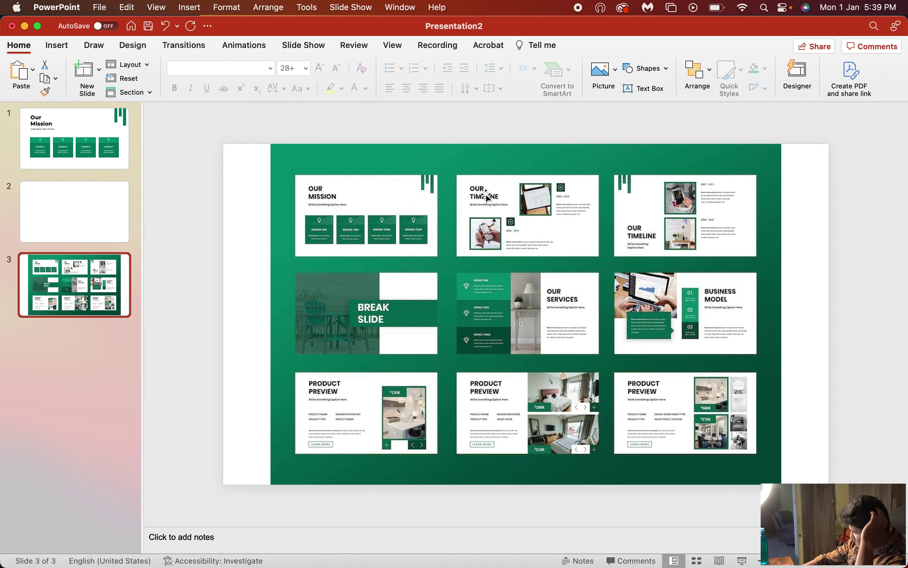
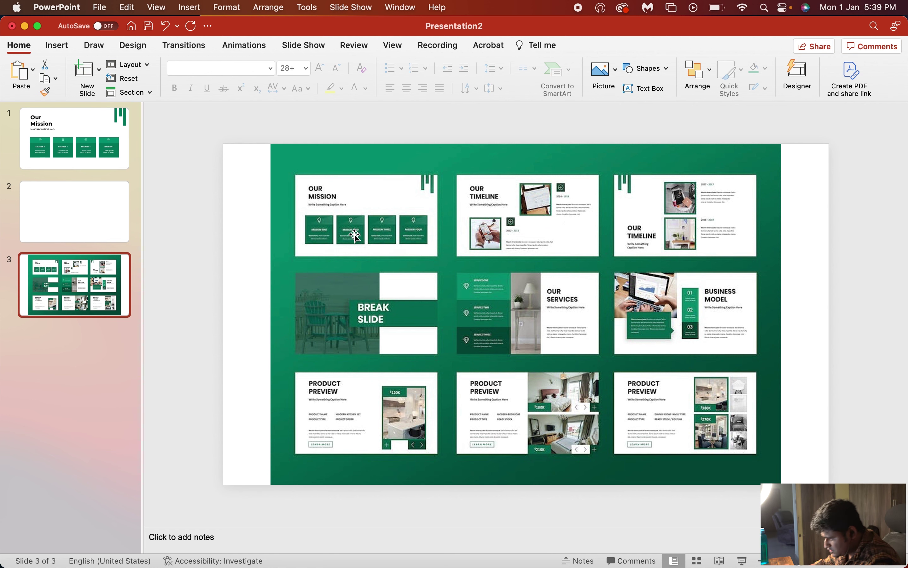
Step: Copy the Our Mission title and subtitle from slide 1 and paste them onto blank slide 2
{"action": "left_click", "coordinate": [106, 215]}
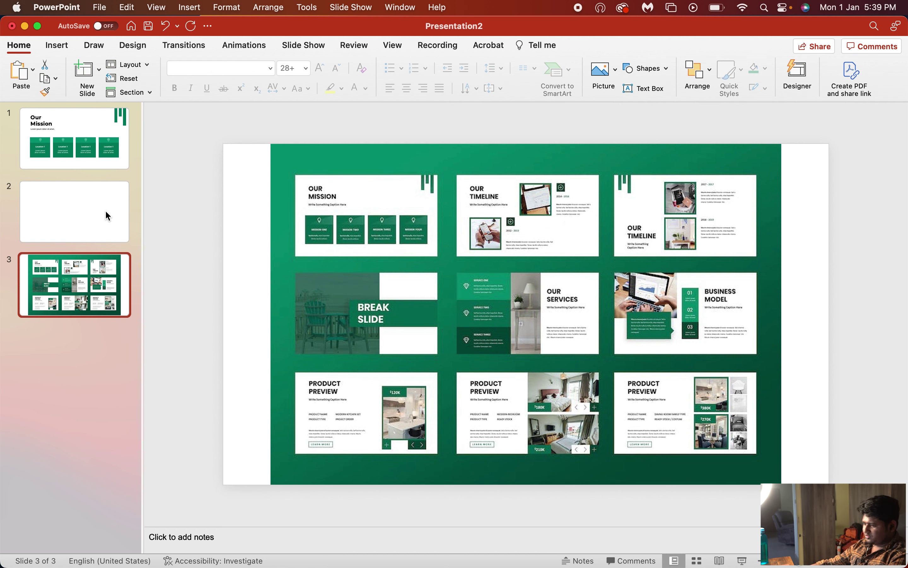
{"action": "left_click", "coordinate": [56, 136]}
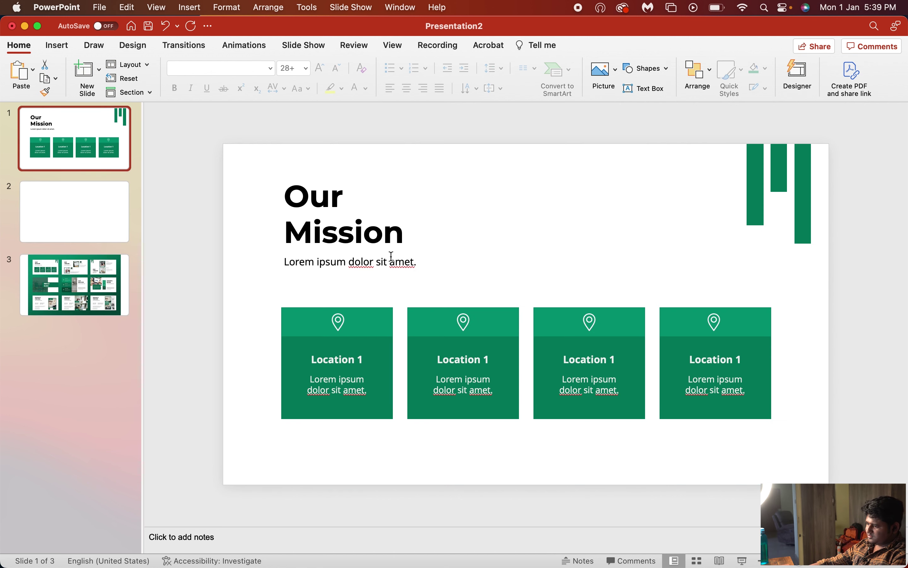
{"action": "left_click", "coordinate": [334, 231]}
{"action": "left_click", "coordinate": [359, 264]}
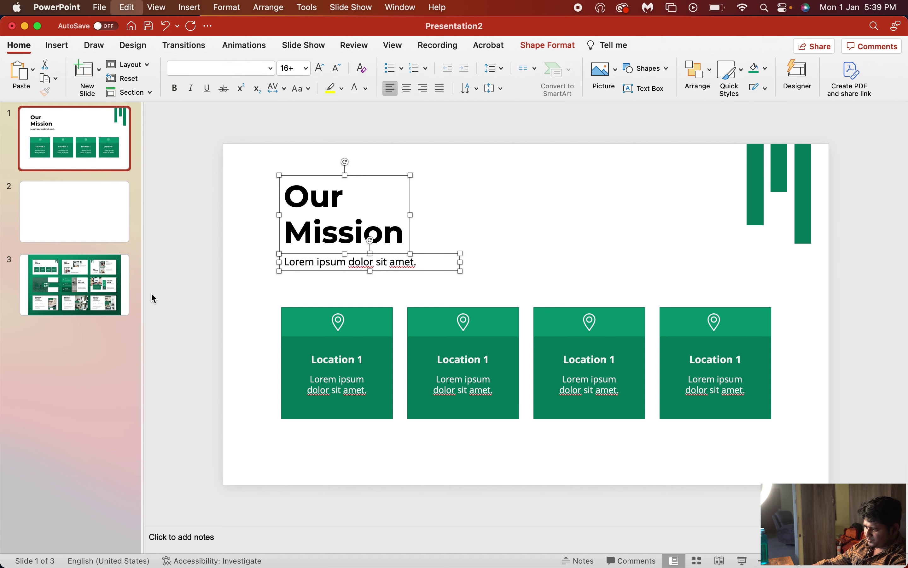
{"action": "left_click", "coordinate": [75, 217]}
{"action": "key", "text": "super+v"}
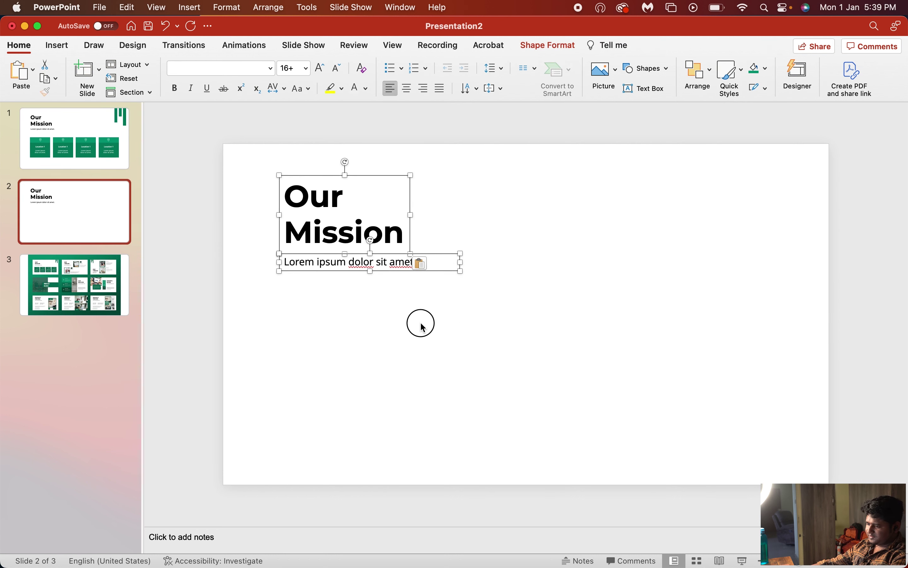
Step: Replace 'Mission' with 'Timeline' in the pasted heading, comparing against slide 3's reference
{"action": "left_click", "coordinate": [25, 283]}
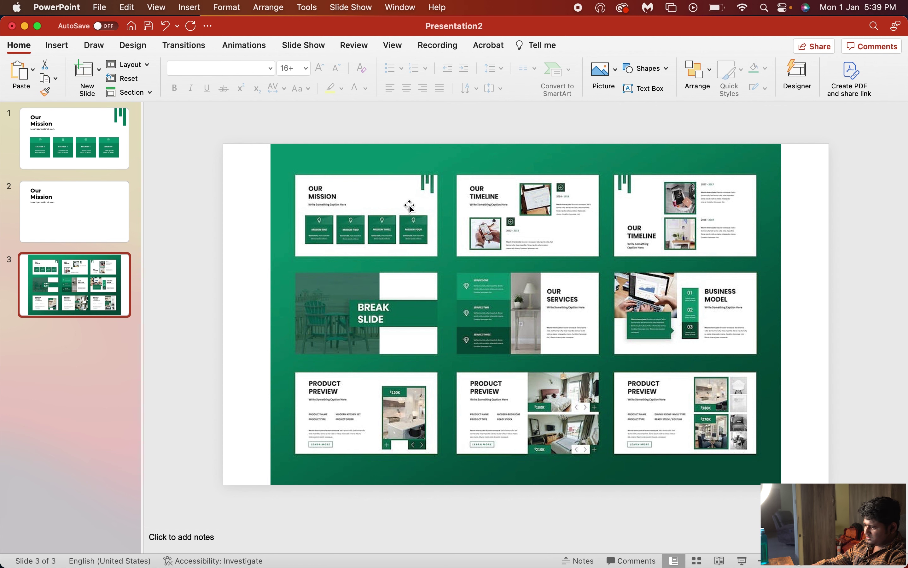
{"action": "left_click", "coordinate": [86, 235]}
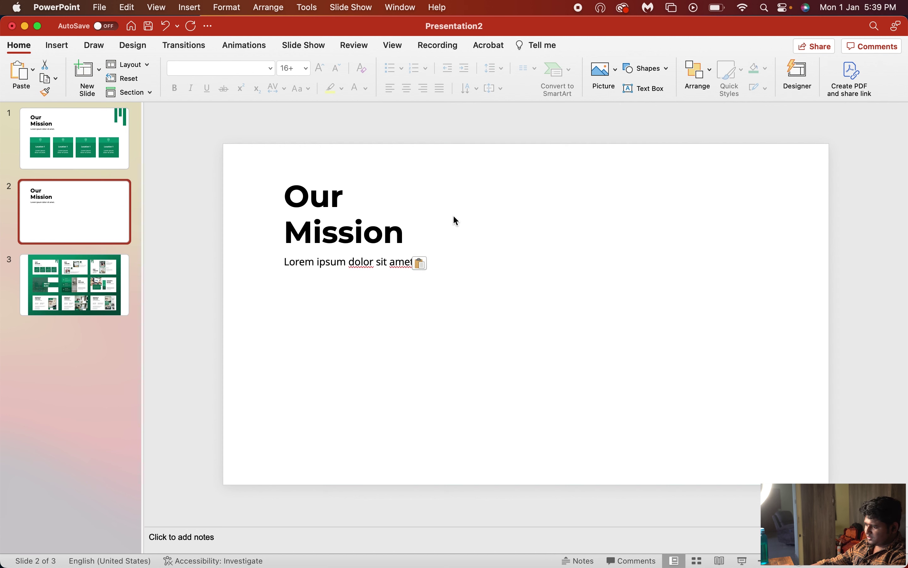
{"action": "left_click", "coordinate": [291, 228]}
{"action": "double_click", "coordinate": [330, 235]}
{"action": "type", "text": "Timeline"}
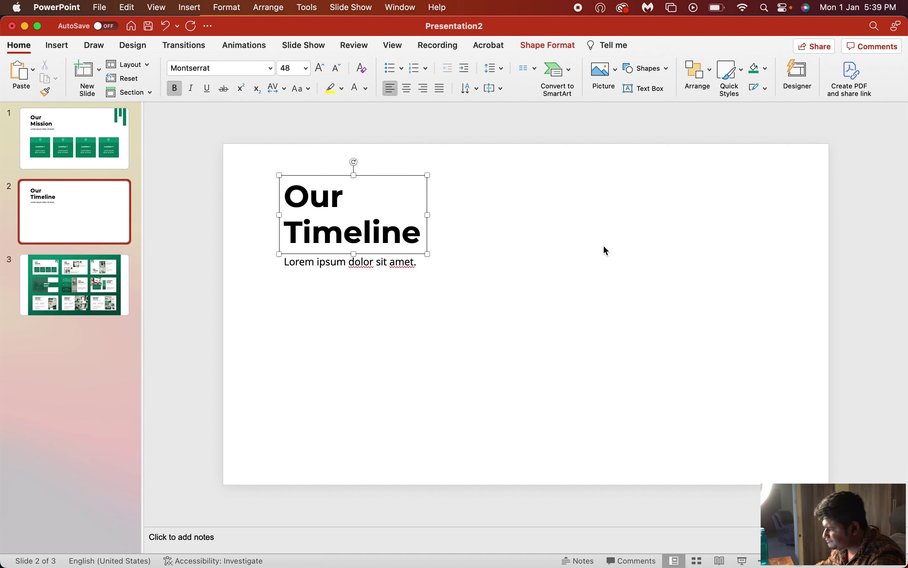
{"action": "left_click", "coordinate": [557, 259]}
{"action": "left_click", "coordinate": [94, 270]}
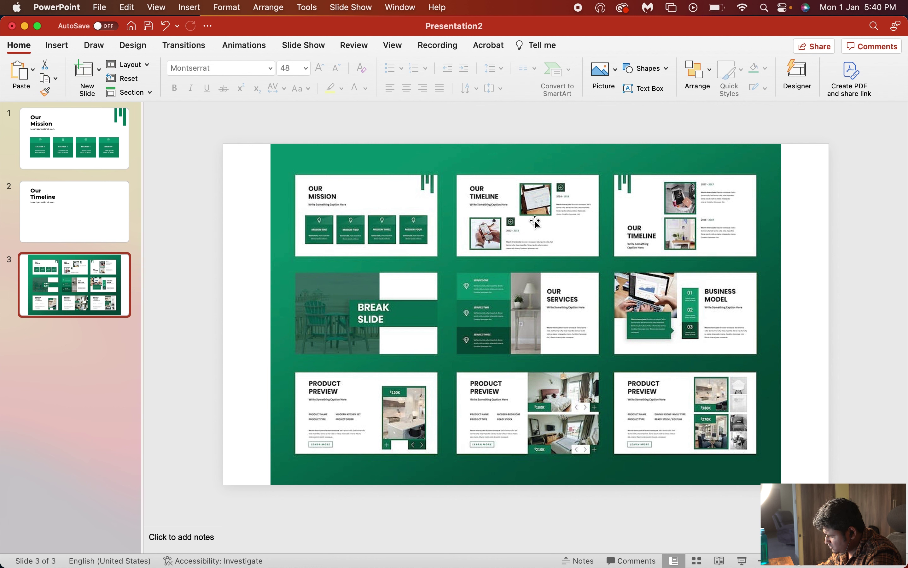
{"action": "left_click", "coordinate": [101, 221]}
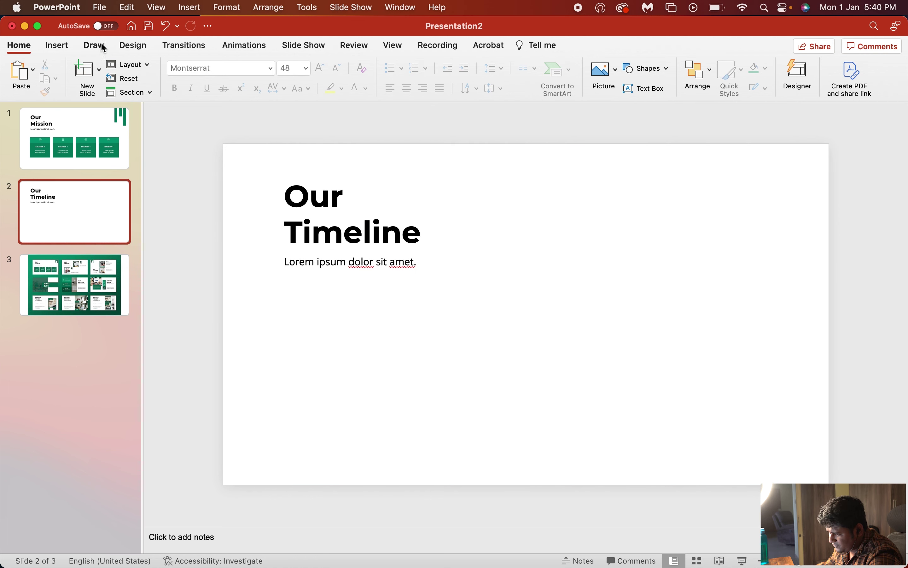
{"action": "left_click", "coordinate": [57, 46]}
Step: Draw a blue square in the upper right and place a copy lower left
{"action": "left_click", "coordinate": [262, 71]}
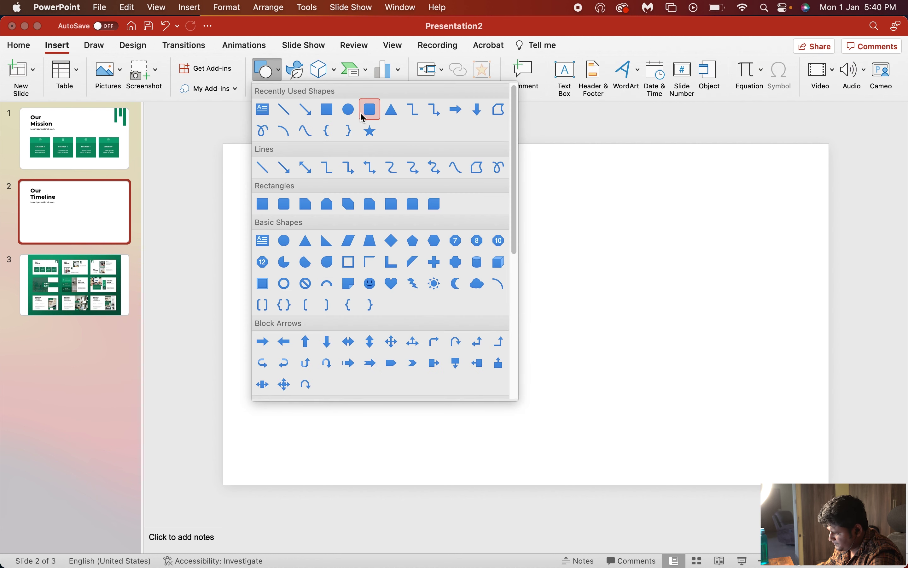
{"action": "left_click", "coordinate": [327, 110]}
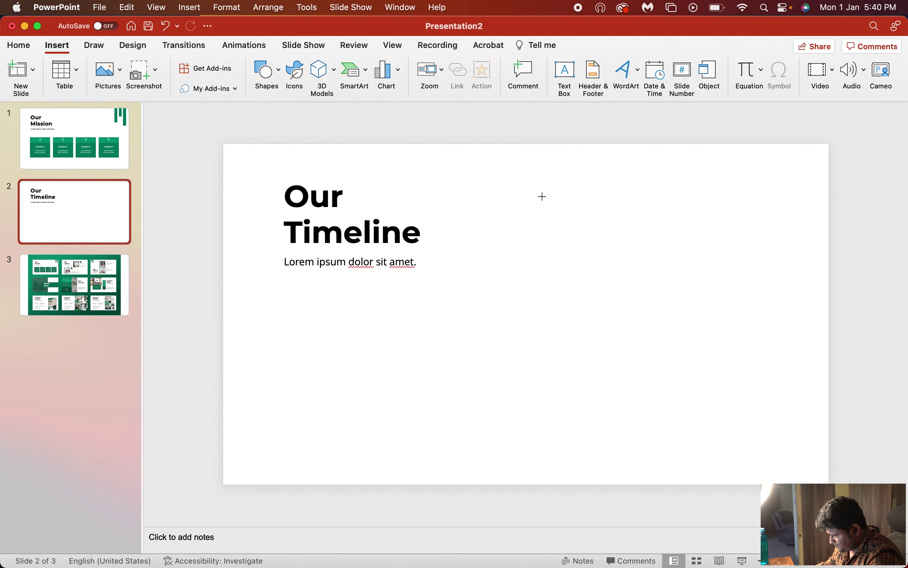
{"action": "left_click_drag", "start_coordinate": [543, 197], "coordinate": [681, 328]}
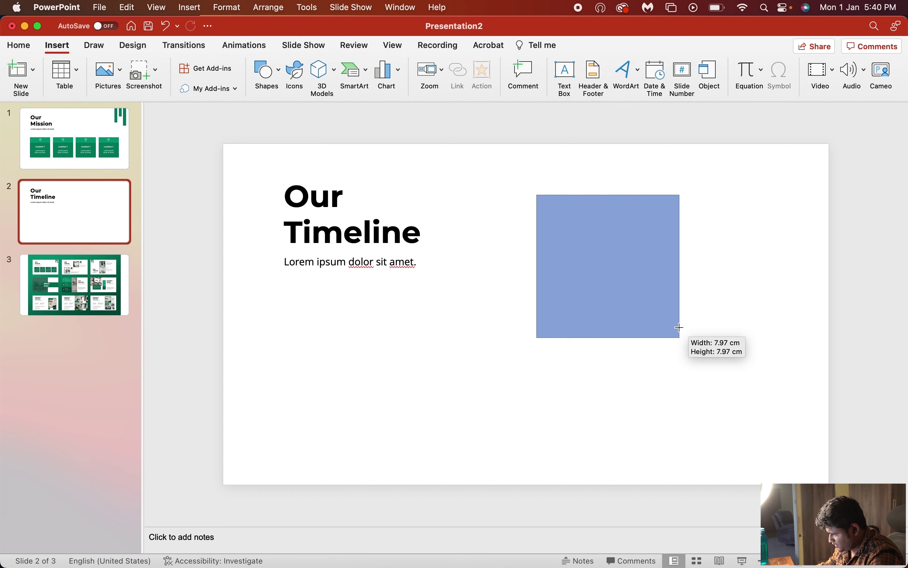
{"action": "left_click_drag", "start_coordinate": [632, 270], "coordinate": [462, 377]}
{"action": "left_click", "coordinate": [245, 325]}
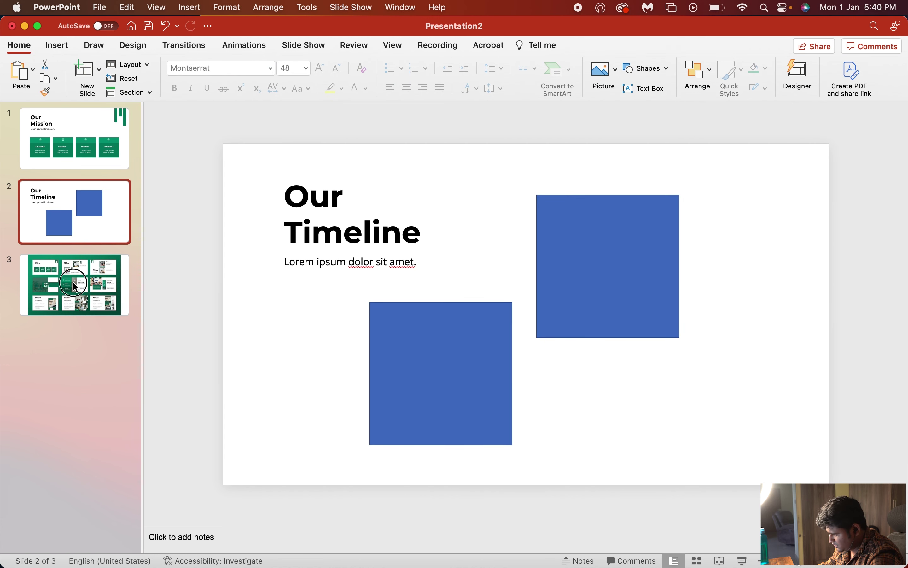
{"action": "left_click", "coordinate": [75, 287]}
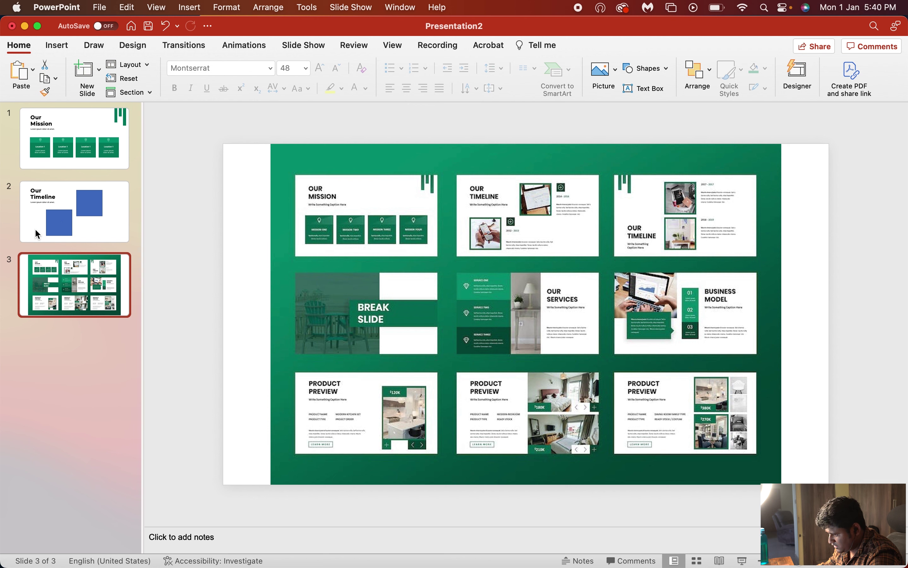
{"action": "left_click", "coordinate": [76, 226]}
Step: Align the lower square's left edge with the title's left edge
{"action": "left_click", "coordinate": [445, 366]}
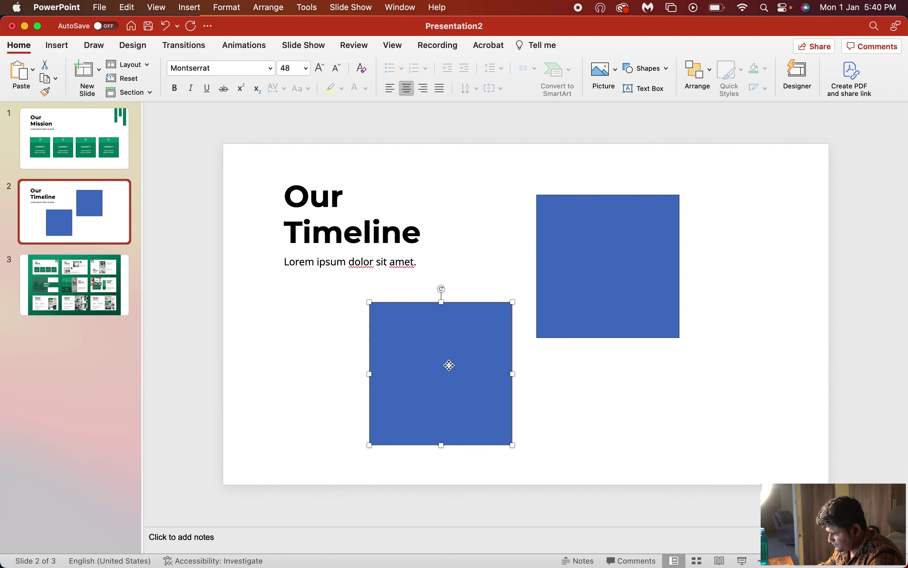
{"action": "left_click", "coordinate": [310, 230], "text": "shift"}
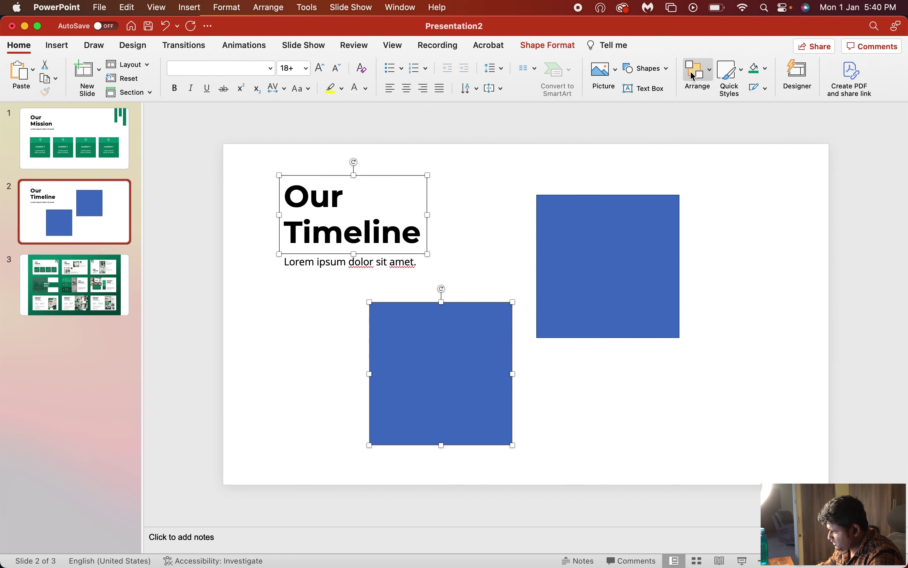
{"action": "left_click", "coordinate": [694, 71]}
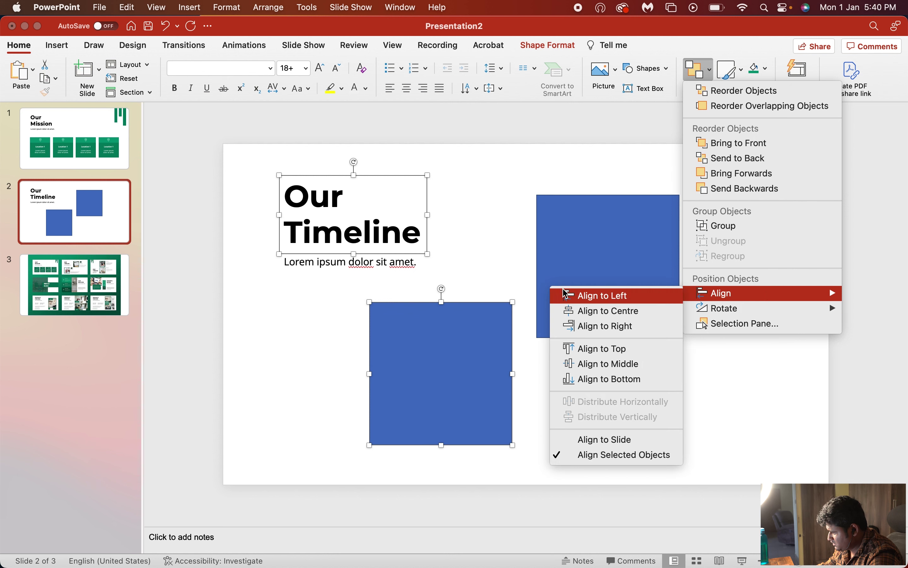
{"action": "left_click", "coordinate": [573, 296]}
{"action": "left_click", "coordinate": [465, 281]}
Step: Align the upper-right square's top with the title's top
{"action": "left_click", "coordinate": [379, 227]}
{"action": "left_click", "coordinate": [602, 262]}
{"action": "left_click", "coordinate": [347, 233]}
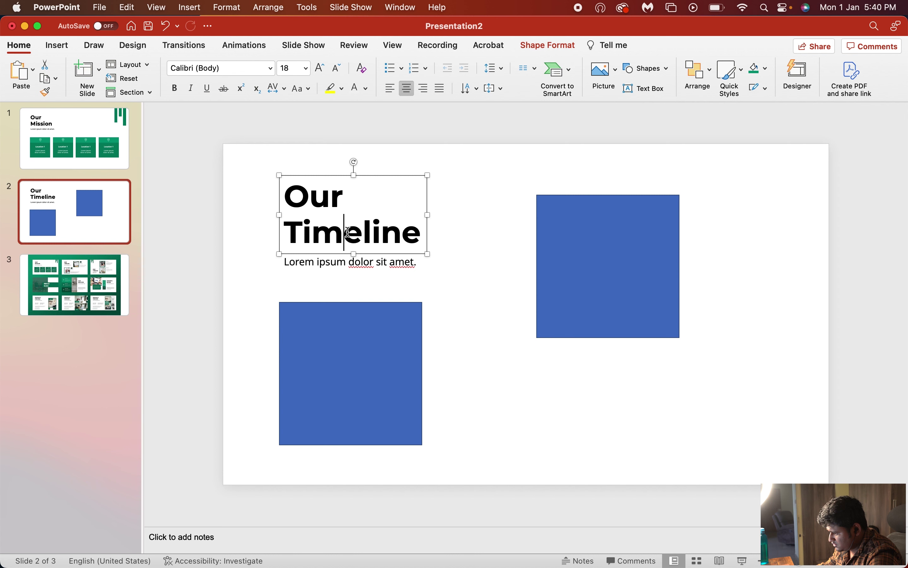
{"action": "left_click", "coordinate": [641, 244], "text": "shift"}
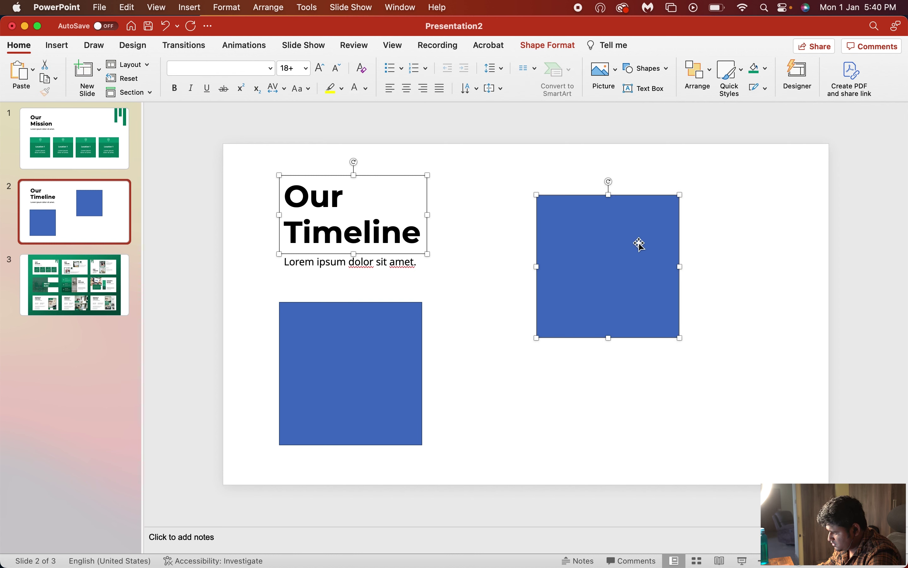
{"action": "left_click", "coordinate": [697, 72]}
{"action": "mouse_move", "coordinate": [721, 293]}
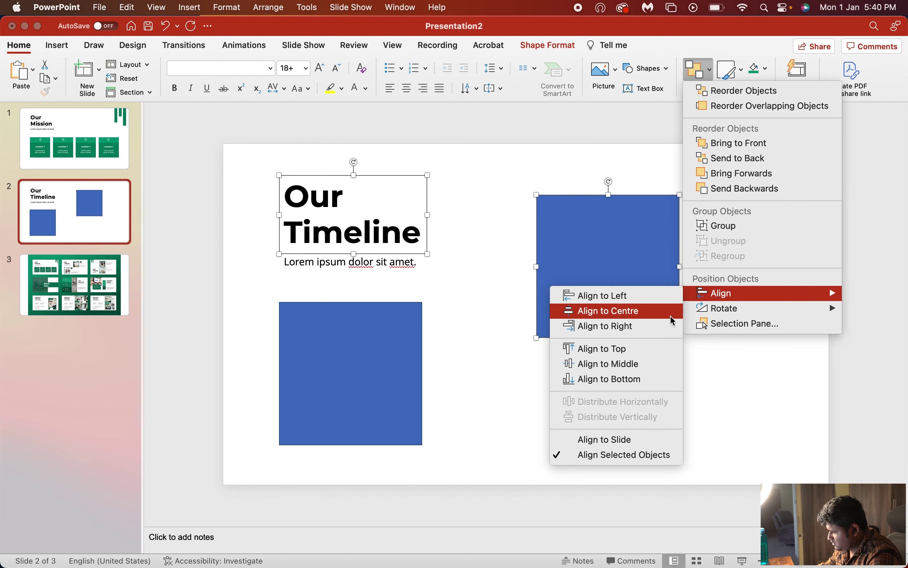
{"action": "left_click", "coordinate": [659, 347]}
{"action": "left_click", "coordinate": [707, 343]}
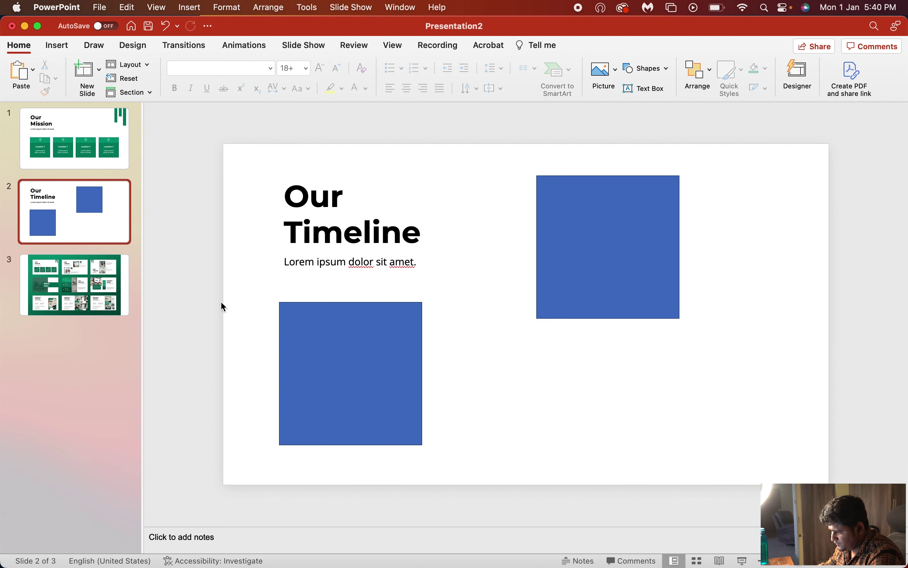
{"action": "left_click", "coordinate": [87, 278]}
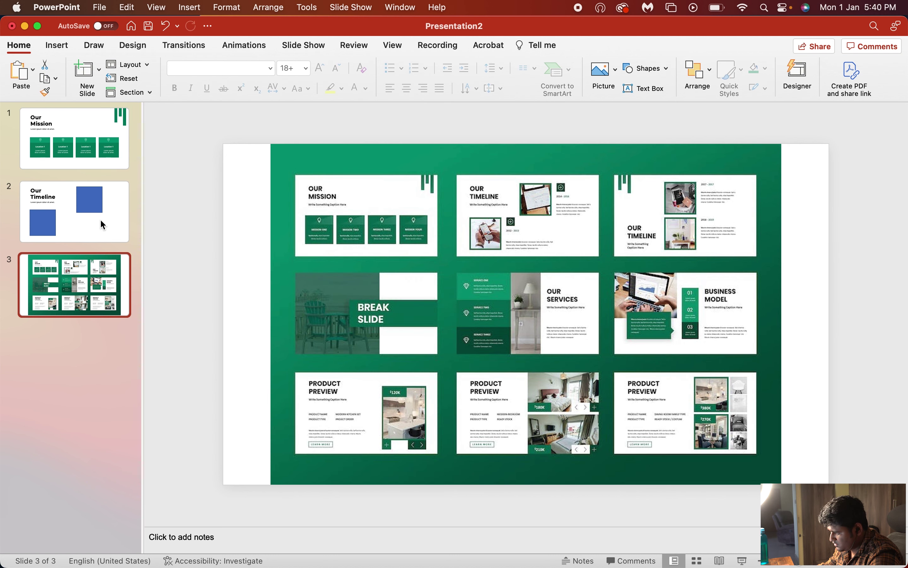
Step: Resize the squares so the upper-right one matches the lower one at 7.44 cm
{"action": "left_click", "coordinate": [81, 215]}
{"action": "left_click", "coordinate": [406, 356]}
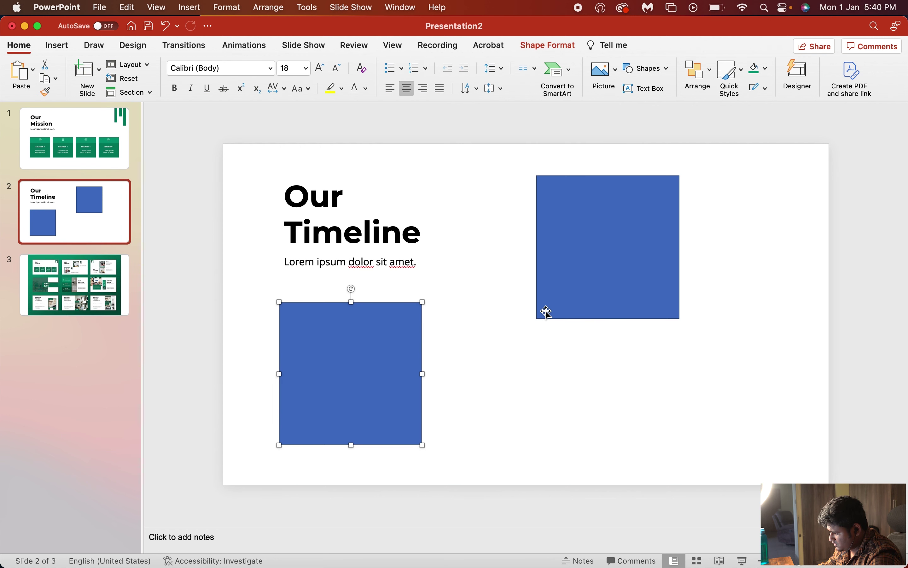
{"action": "left_click_drag", "start_coordinate": [422, 303], "coordinate": [413, 312]}
{"action": "left_click", "coordinate": [456, 329]}
{"action": "left_click", "coordinate": [400, 327]}
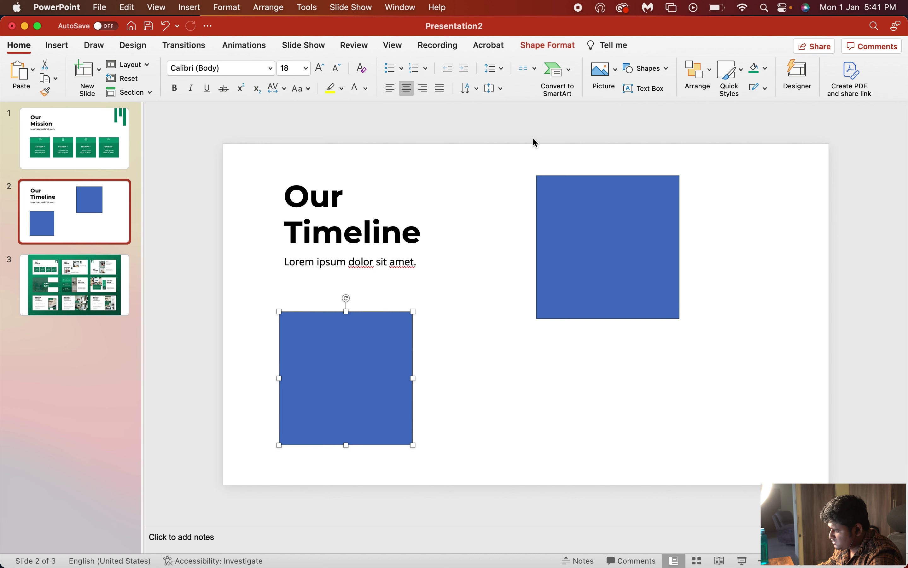
{"action": "left_click", "coordinate": [548, 45]}
{"action": "left_click", "coordinate": [775, 70]}
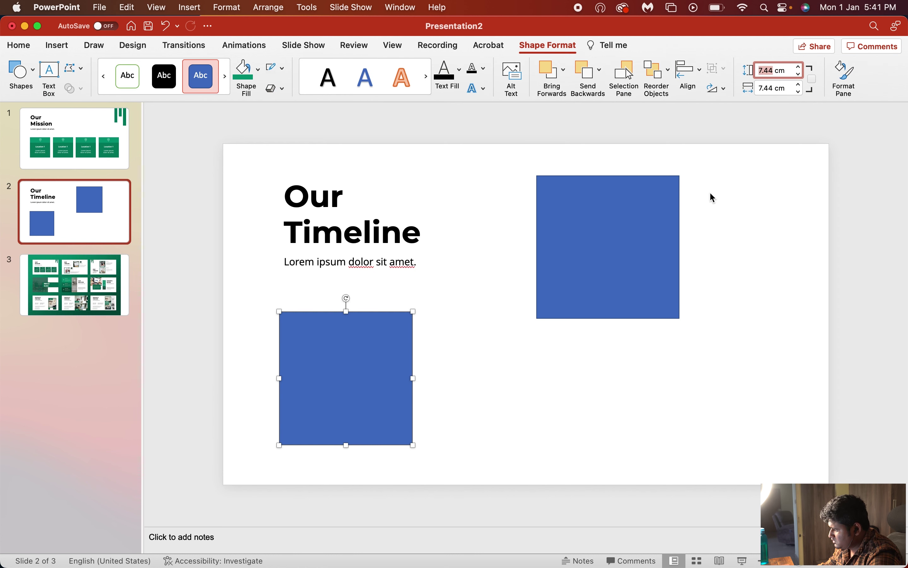
{"action": "left_click", "coordinate": [654, 196]}
{"action": "double_click", "coordinate": [772, 72]}
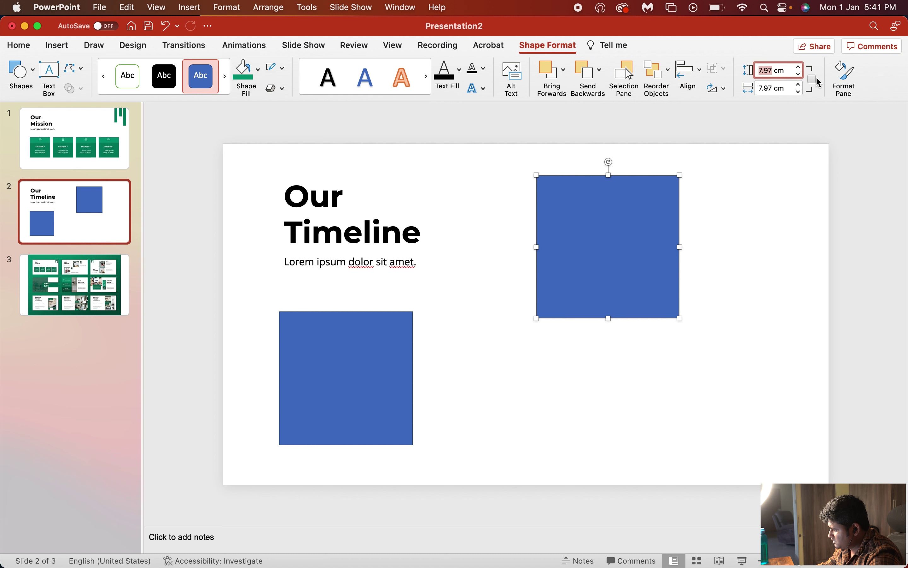
{"action": "type", "text": "7.44"}
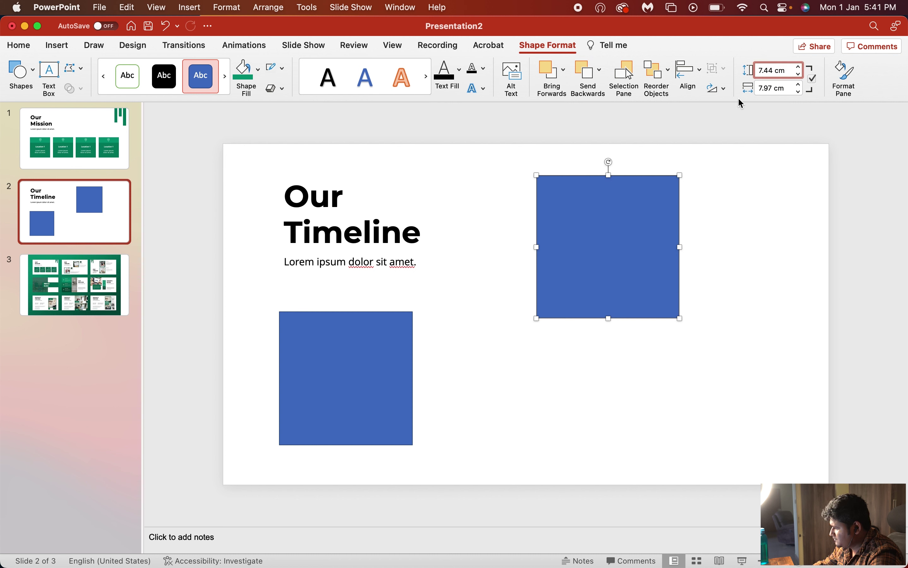
{"action": "key", "text": "Return"}
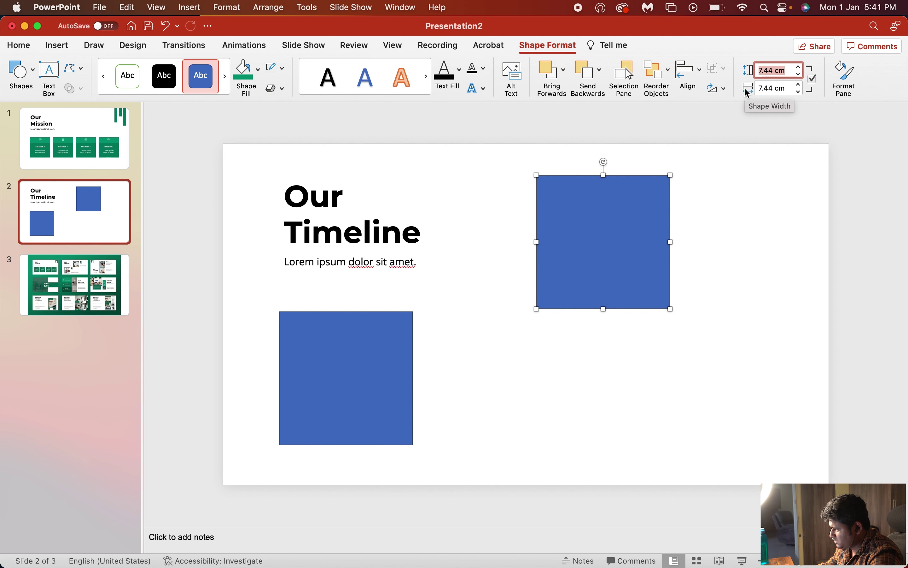
{"action": "left_click", "coordinate": [709, 272]}
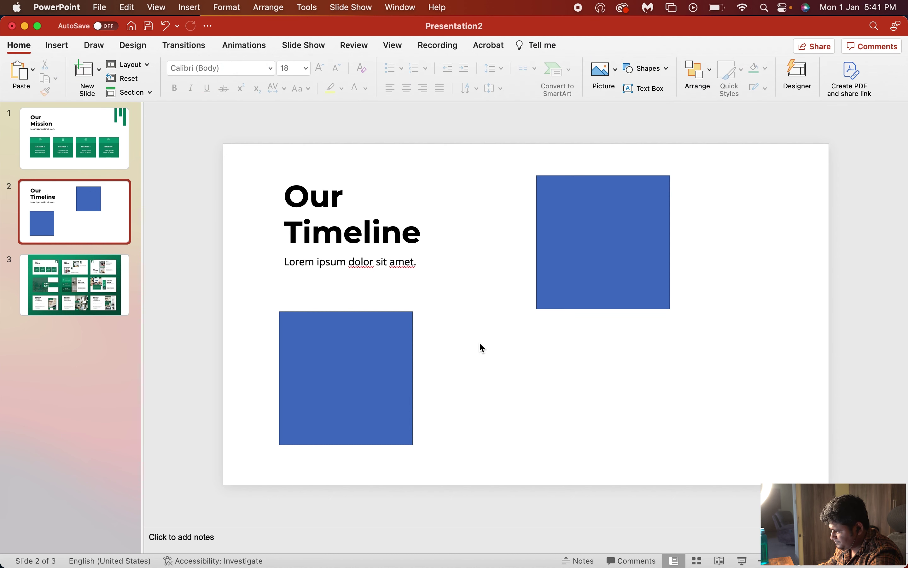
Step: Nudge the squares into line and move both up slightly together
{"action": "left_click", "coordinate": [346, 377]}
{"action": "left_click", "coordinate": [559, 310], "text": "shift"}
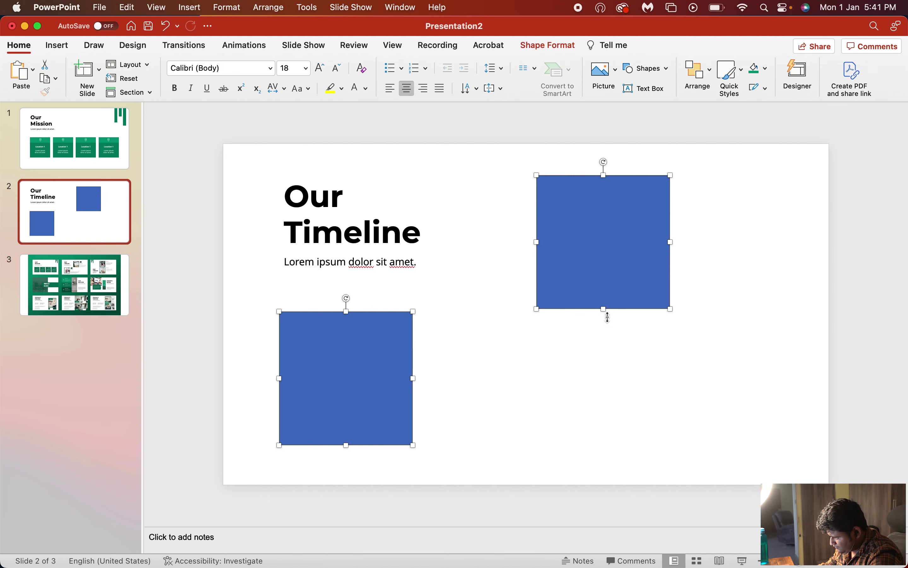
{"action": "left_click", "coordinate": [440, 349]}
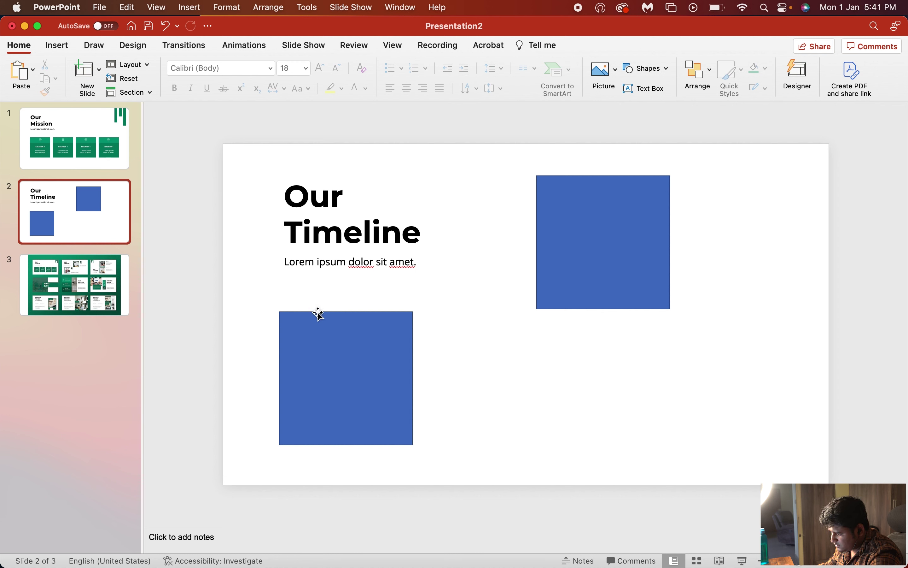
{"action": "left_click_drag", "start_coordinate": [356, 330], "coordinate": [355, 333]}
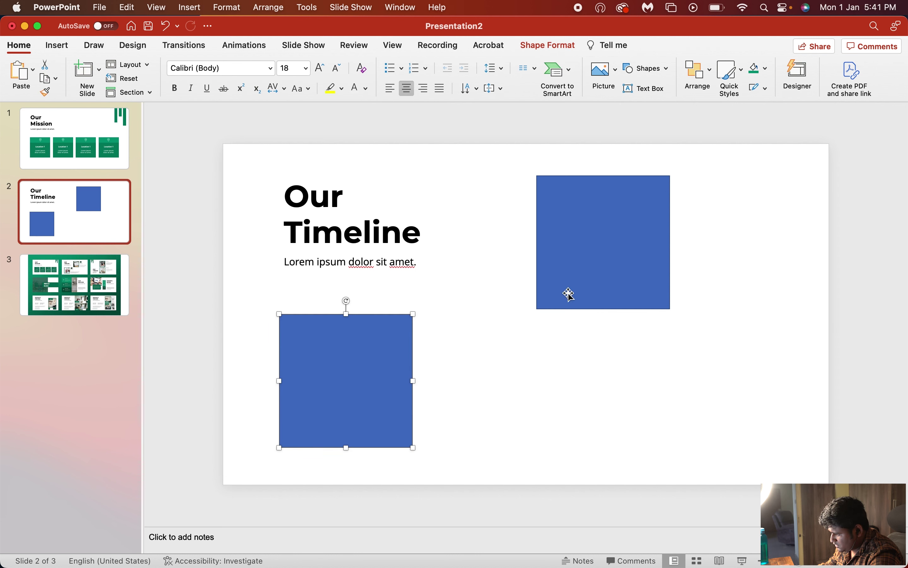
{"action": "left_click_drag", "start_coordinate": [569, 294], "coordinate": [570, 302]}
{"action": "left_click", "coordinate": [704, 291]}
{"action": "left_click", "coordinate": [411, 359]}
{"action": "left_click", "coordinate": [588, 298], "text": "shift"}
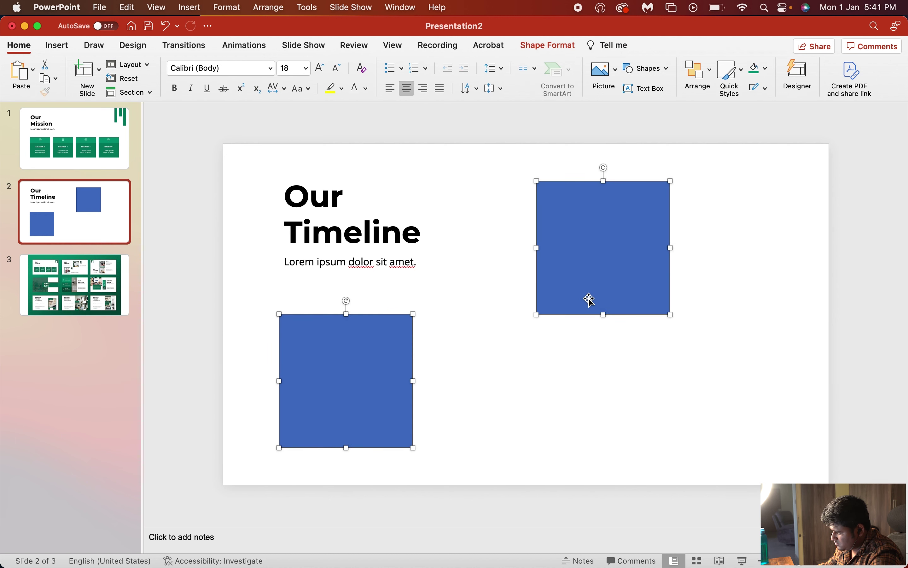
{"action": "left_click_drag", "start_coordinate": [588, 298], "coordinate": [588, 292]}
{"action": "left_click", "coordinate": [538, 372]}
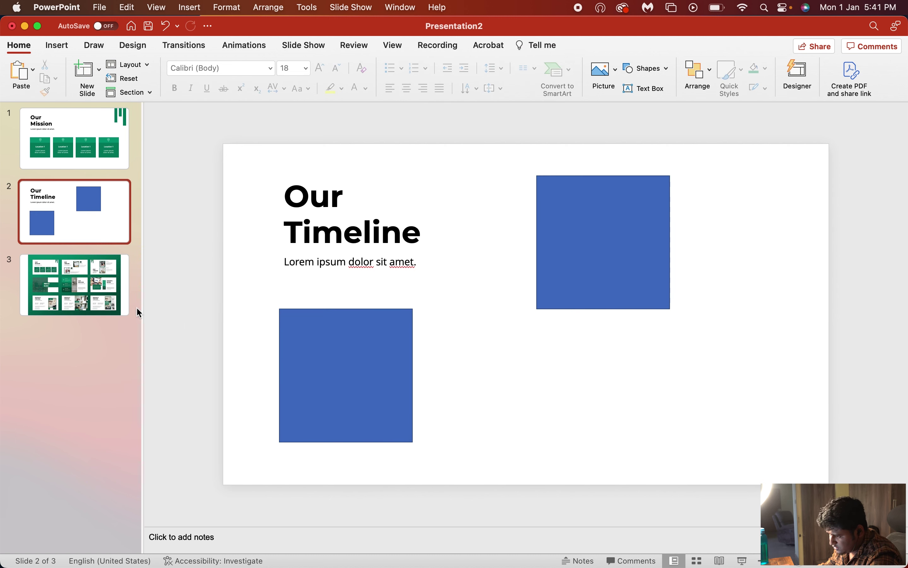
{"action": "left_click", "coordinate": [95, 275]}
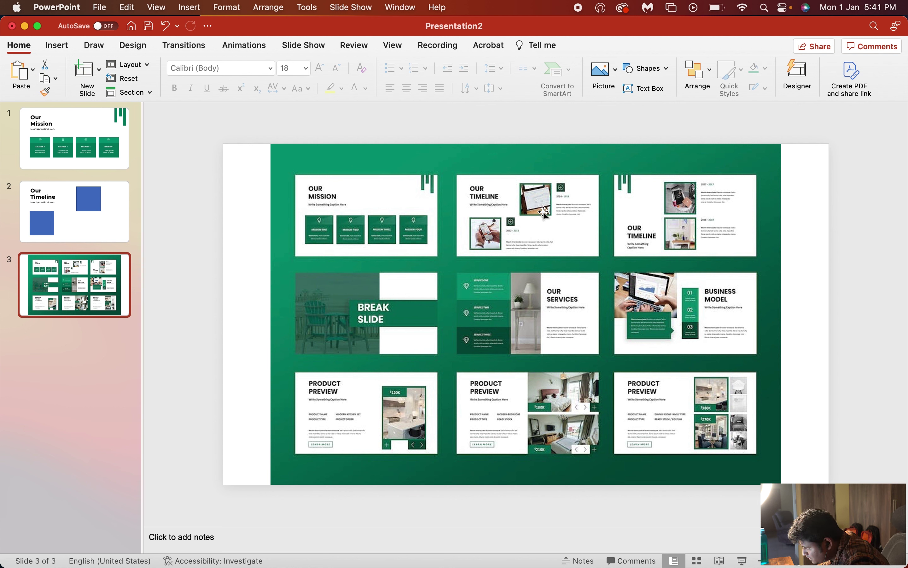
Step: Copy the lower square, shrink the copy small, and place another beside the upper square
{"action": "left_click", "coordinate": [45, 213]}
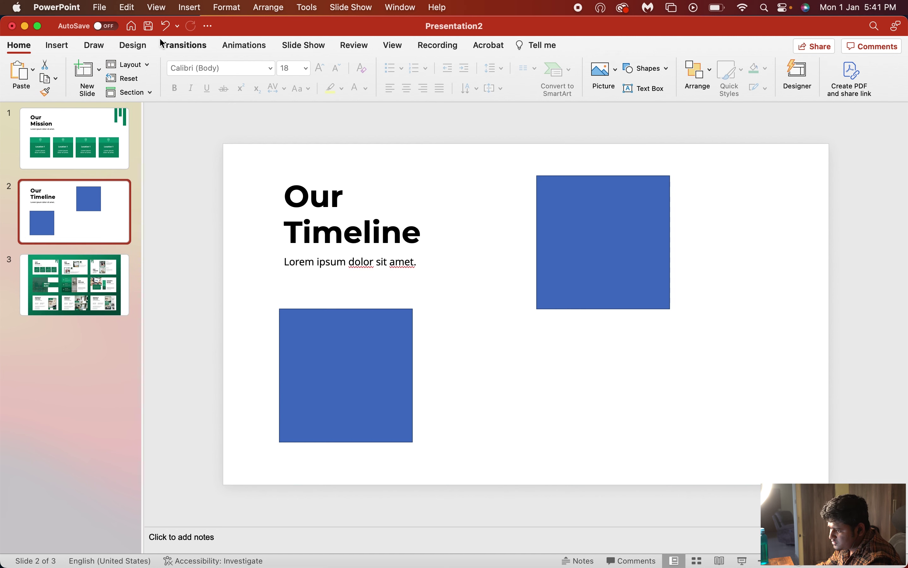
{"action": "left_click", "coordinate": [386, 380]}
{"action": "left_click_drag", "start_coordinate": [354, 383], "coordinate": [506, 384]}
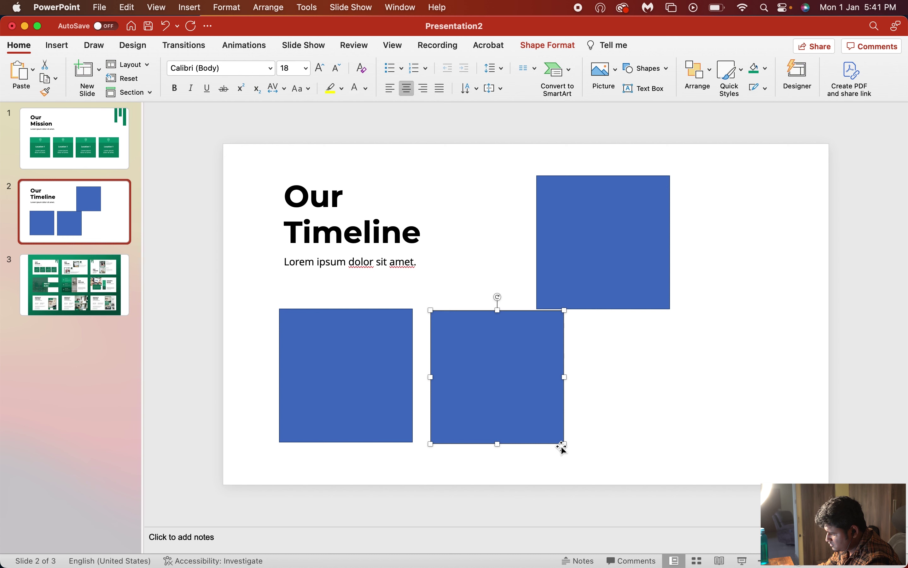
{"action": "left_click_drag", "start_coordinate": [563, 446], "coordinate": [453, 333]}
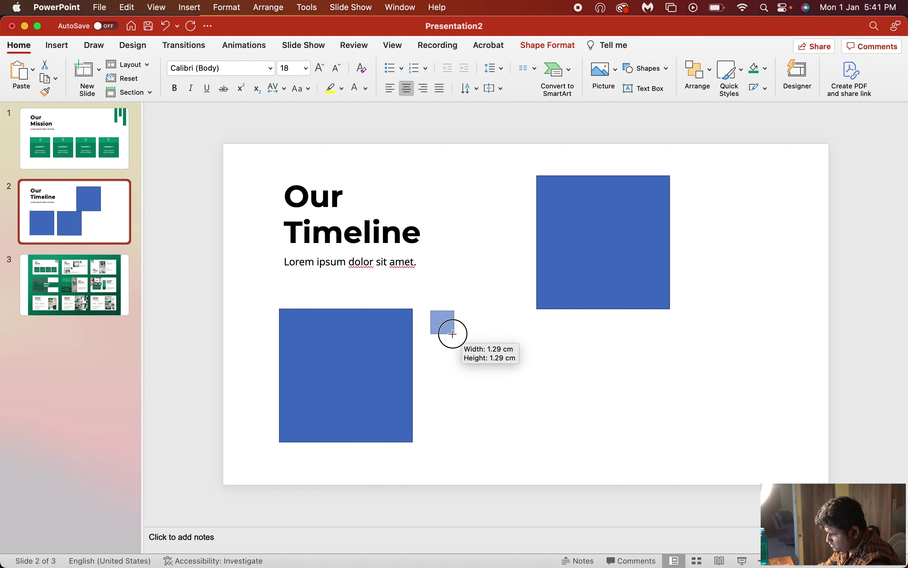
{"action": "mouse_move", "coordinate": [452, 333]}
{"action": "left_mouse_down"}
{"action": "mouse_move", "coordinate": [443, 324]}
{"action": "mouse_move", "coordinate": [696, 251]}
{"action": "mouse_move", "coordinate": [691, 178]}
{"action": "mouse_move", "coordinate": [696, 193]}
{"action": "left_mouse_up"}
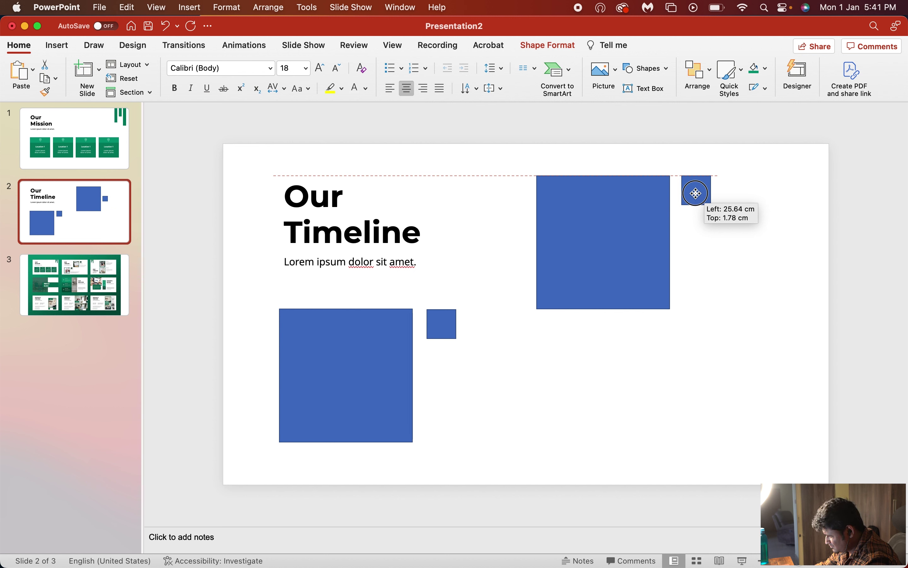
Step: Fine-tune both small squares level with their partners, then select all four squares
{"action": "left_click_drag", "start_coordinate": [696, 193], "coordinate": [697, 193]}
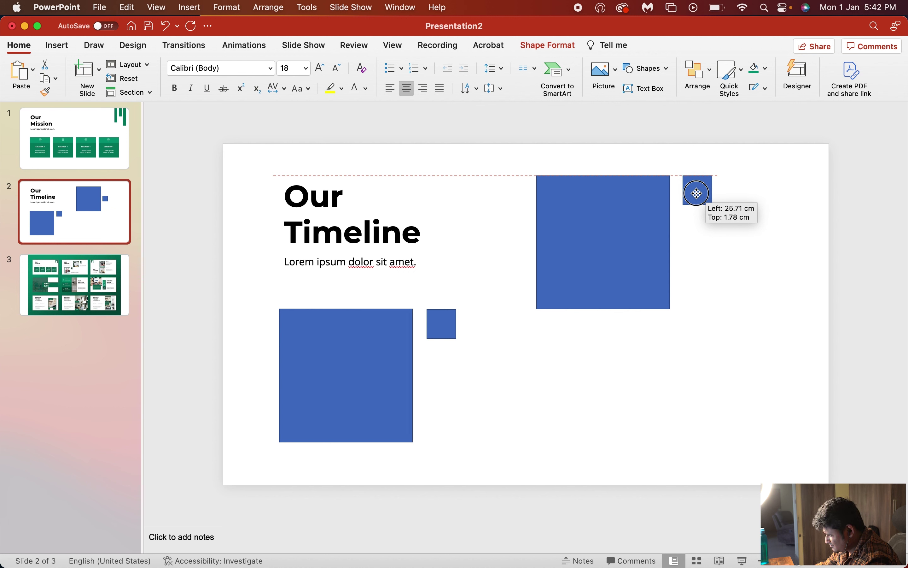
{"action": "left_click_drag", "start_coordinate": [698, 193], "coordinate": [696, 194]}
{"action": "left_click_drag", "start_coordinate": [440, 324], "coordinate": [441, 324]}
{"action": "left_click", "coordinate": [568, 344]}
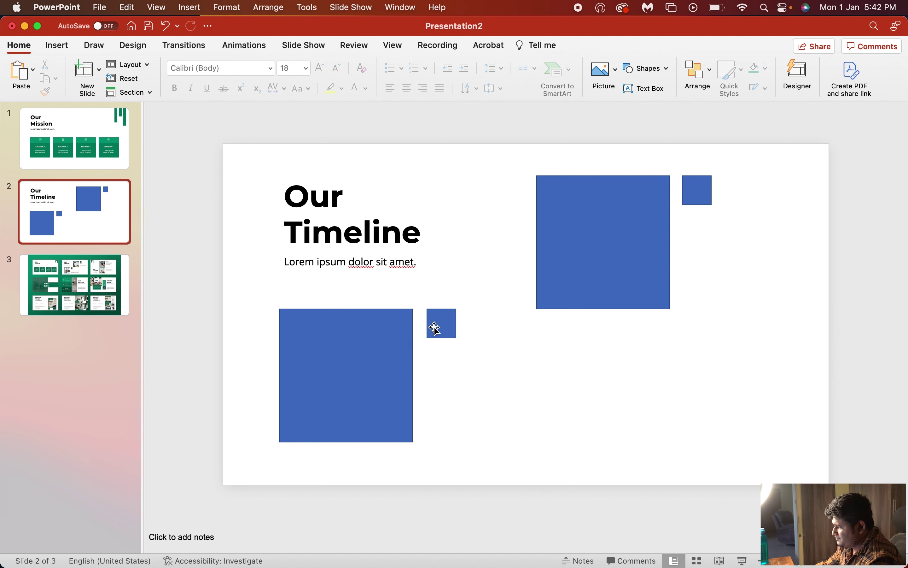
{"action": "left_click_drag", "start_coordinate": [435, 327], "coordinate": [441, 328]}
{"action": "left_click", "coordinate": [554, 353]}
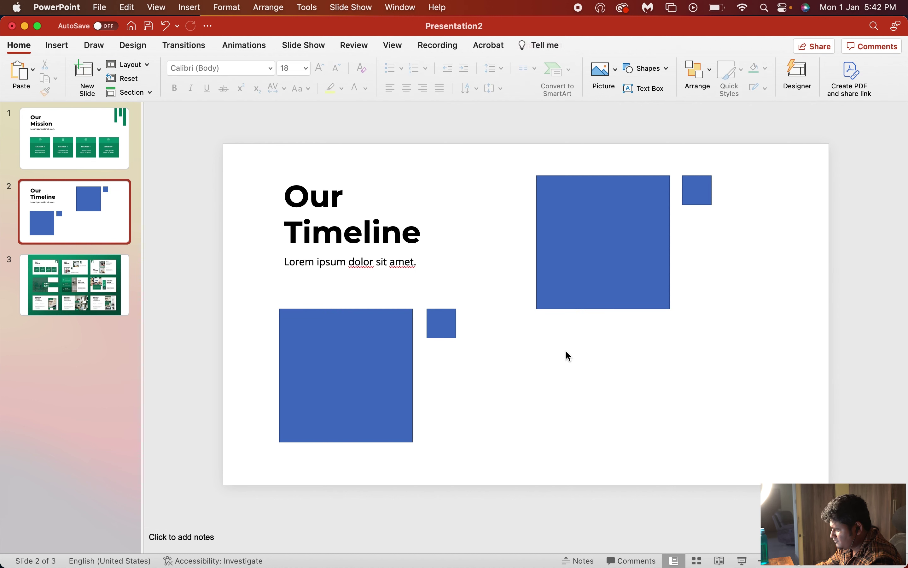
{"action": "left_click", "coordinate": [438, 337]}
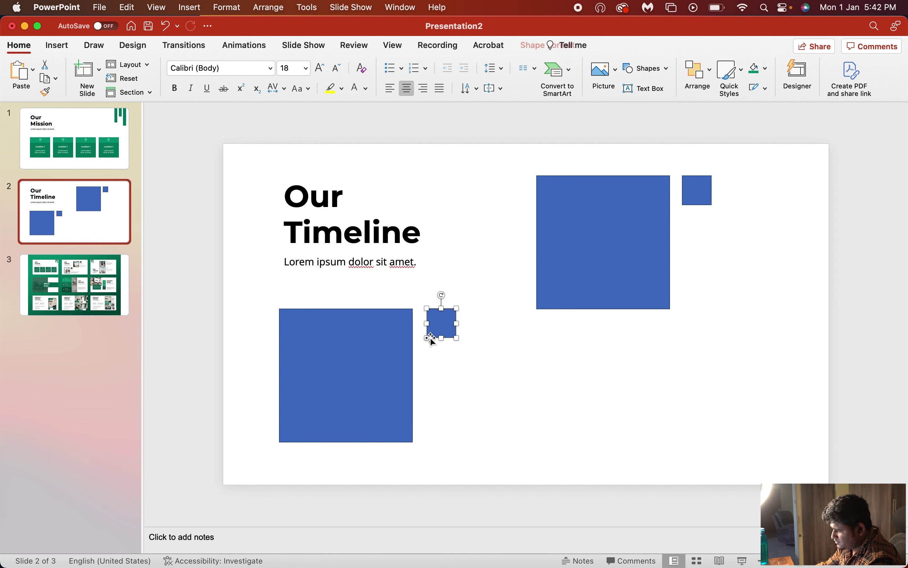
{"action": "left_click", "coordinate": [407, 338], "text": "shift"}
{"action": "left_click", "coordinate": [576, 298], "text": "shift"}
{"action": "left_click", "coordinate": [702, 189], "text": "shift"}
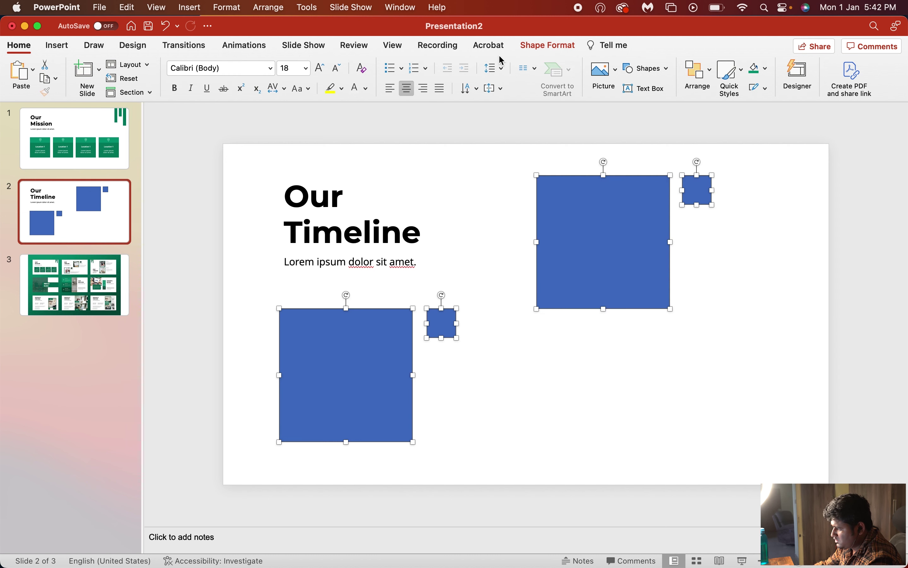
Step: Give all four squares a green fill with no outline
{"action": "left_click", "coordinate": [548, 45]}
{"action": "left_click", "coordinate": [244, 70]}
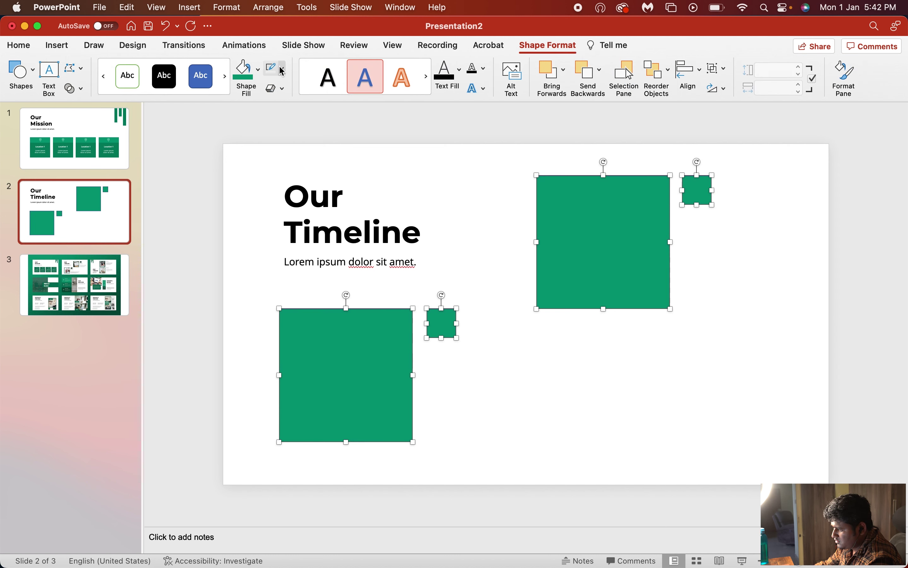
{"action": "left_click", "coordinate": [282, 71]}
{"action": "left_click", "coordinate": [314, 90]}
{"action": "left_click", "coordinate": [501, 234]}
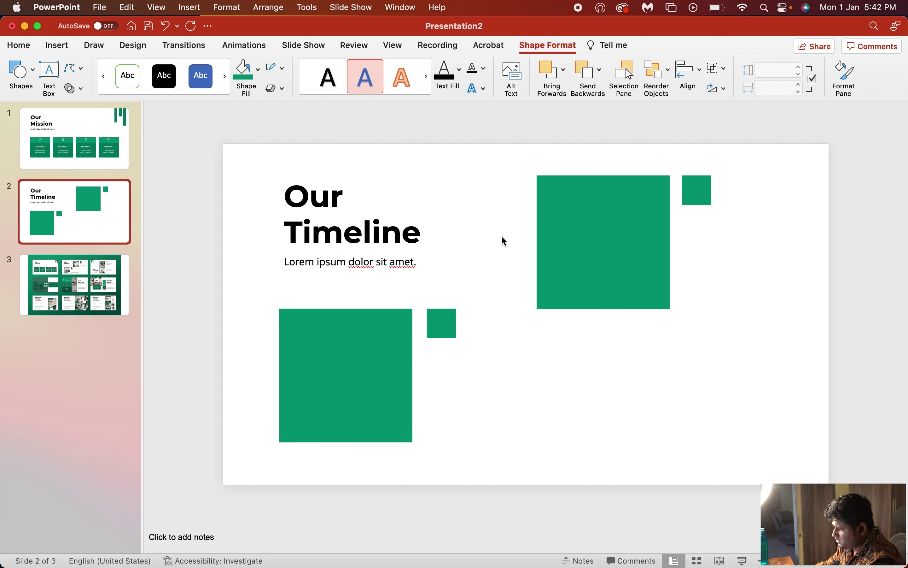
{"action": "left_click", "coordinate": [100, 272]}
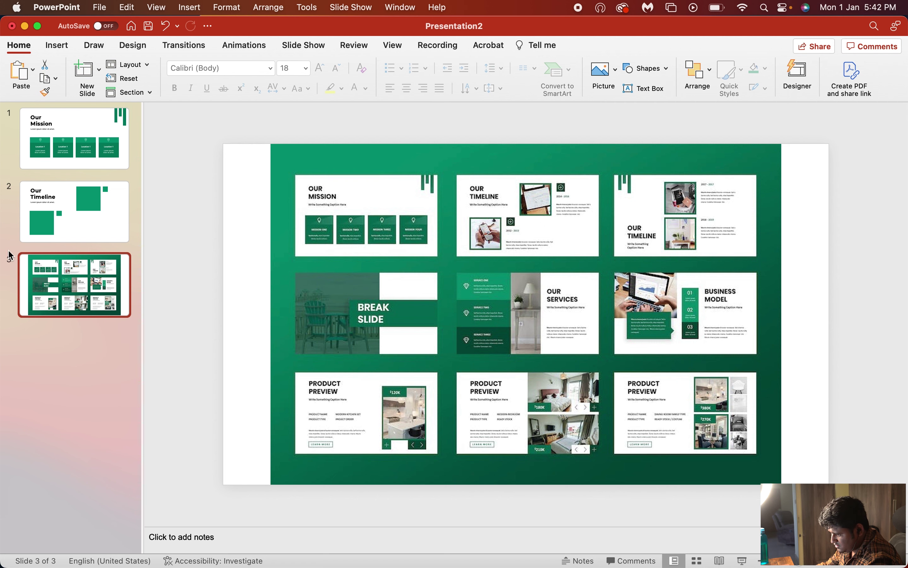
{"action": "left_click", "coordinate": [80, 224]}
Step: Turn a subtitle copy into a narrow bold '2023 - 2024' label under the lower small square
{"action": "mouse_move", "coordinate": [315, 271]}
{"action": "left_mouse_down"}
{"action": "mouse_move", "coordinate": [480, 374]}
{"action": "mouse_move", "coordinate": [462, 368]}
{"action": "left_mouse_up"}
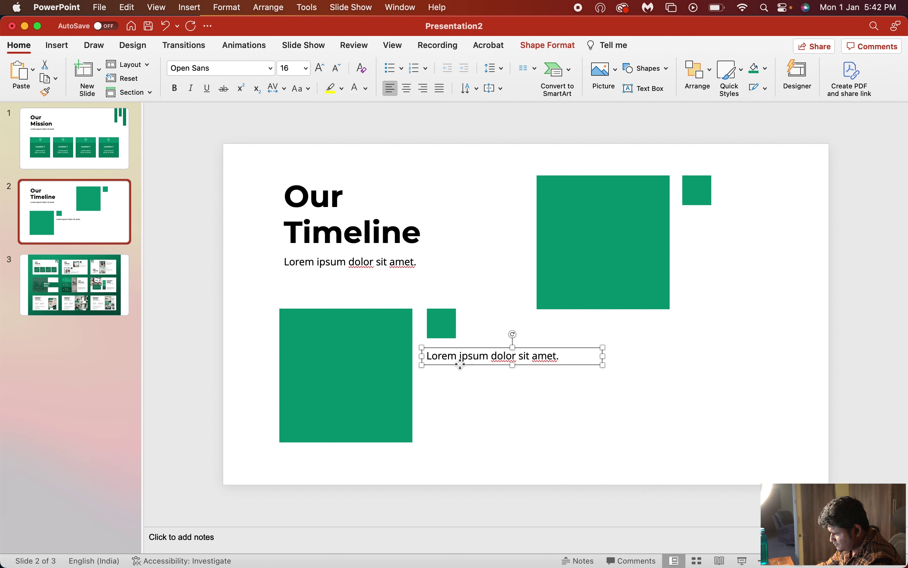
{"action": "triple_click", "coordinate": [470, 355]}
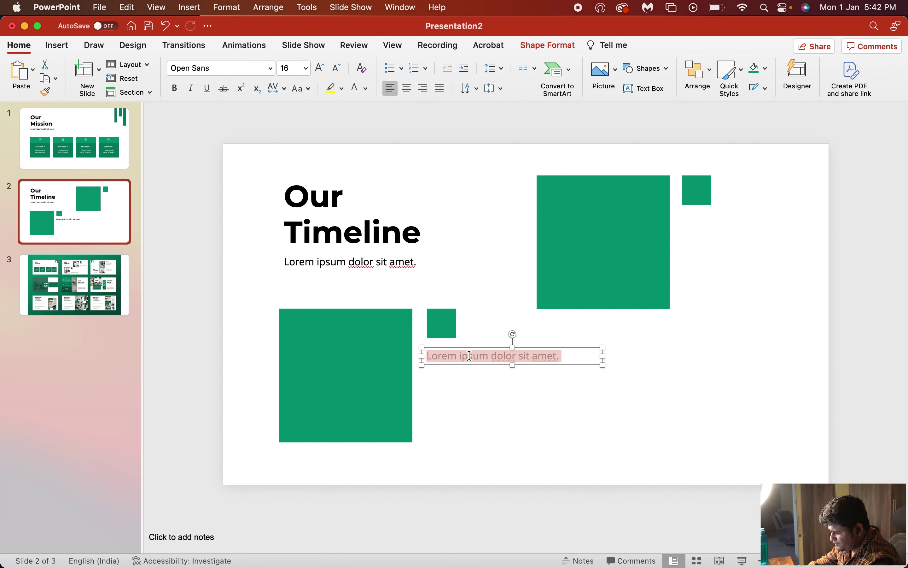
{"action": "type", "text": "2023"}
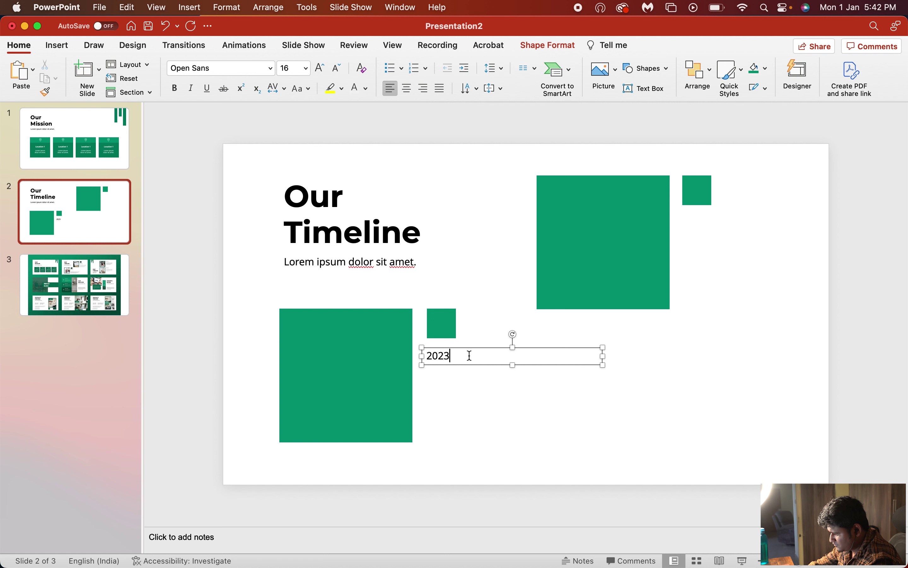
{"action": "type", "text": " - 2024"}
{"action": "left_click_drag", "start_coordinate": [604, 356], "coordinate": [492, 357]}
{"action": "key", "text": "super+b"}
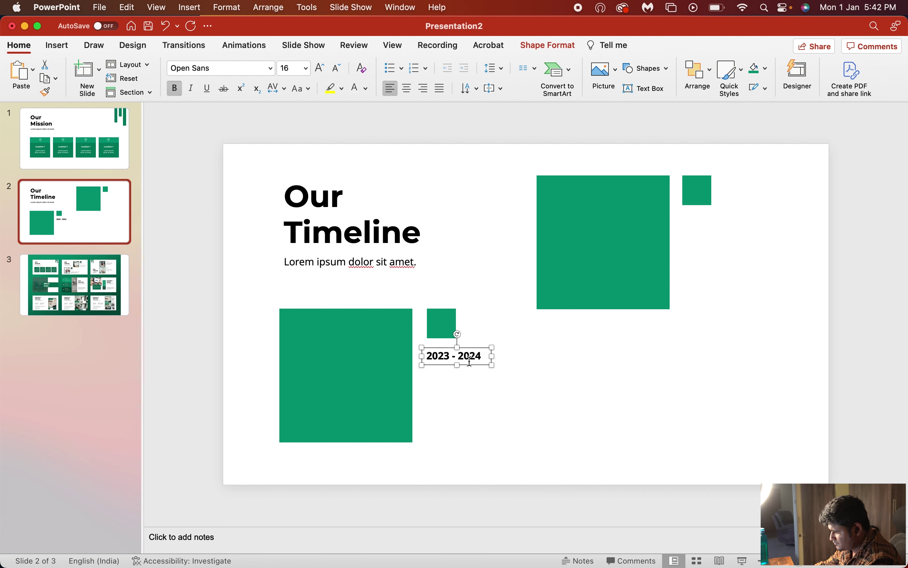
Step: Duplicate the label beside the upper small square and change it to '2022 - 2023'
{"action": "mouse_move", "coordinate": [470, 360]}
{"action": "left_mouse_down"}
{"action": "mouse_move", "coordinate": [661, 293]}
{"action": "mouse_move", "coordinate": [725, 232]}
{"action": "left_mouse_up"}
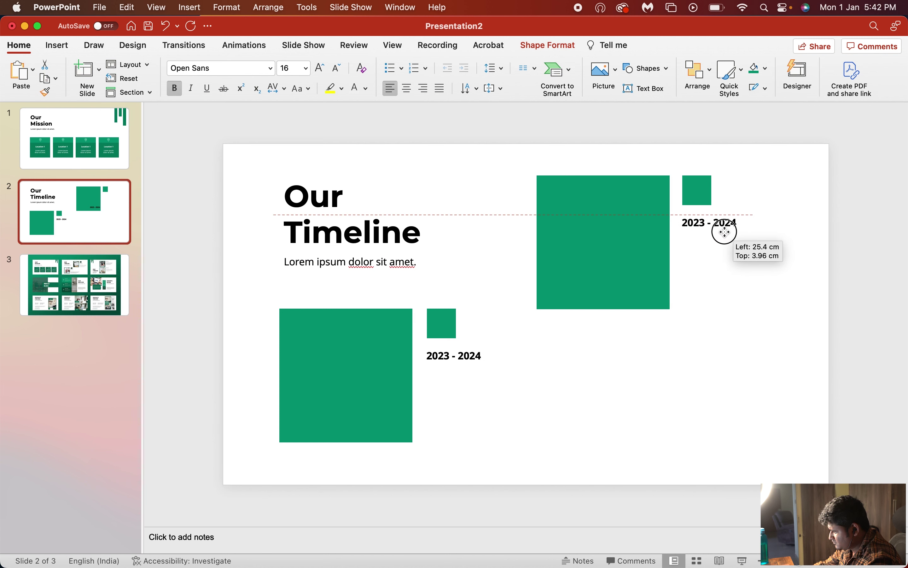
{"action": "left_click_drag", "start_coordinate": [725, 231], "coordinate": [730, 235]}
{"action": "left_click", "coordinate": [712, 223]}
{"action": "key", "text": "BackSpace"}
{"action": "type", "text": "2"}
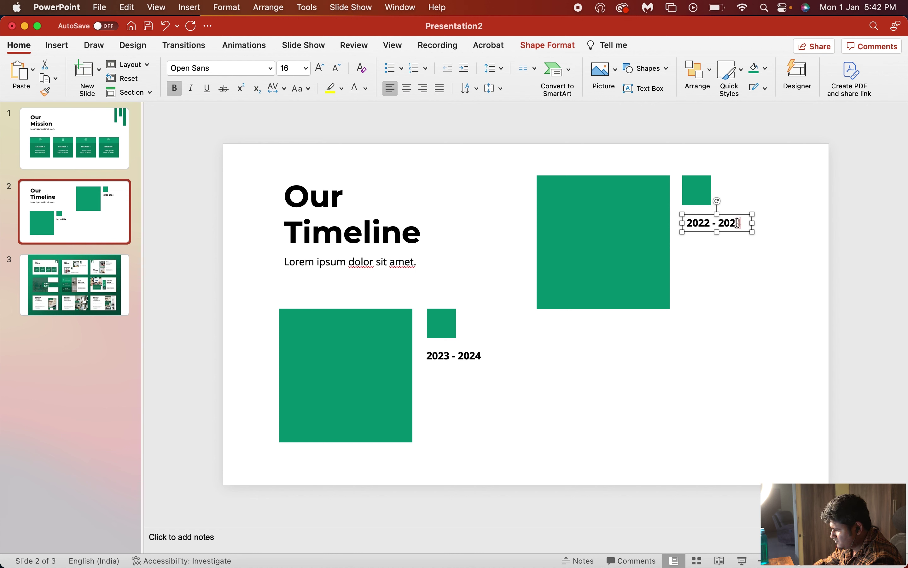
{"action": "key", "text": "BackSpace"}
{"action": "type", "text": "3"}
{"action": "left_click", "coordinate": [726, 256]}
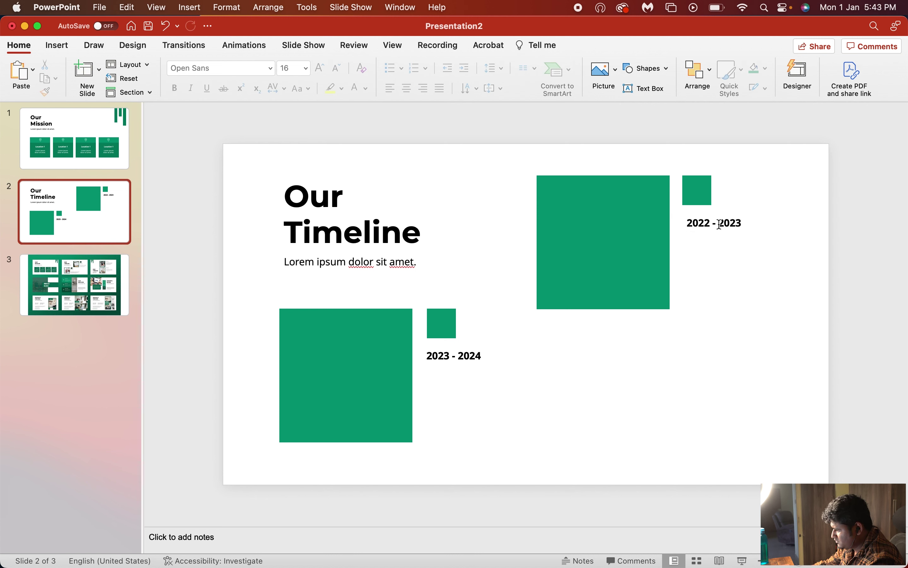
Step: Colour '2023' in the upper label and '2024' in the lower label green
{"action": "left_click_drag", "start_coordinate": [719, 224], "coordinate": [745, 223]}
{"action": "left_click", "coordinate": [366, 89]}
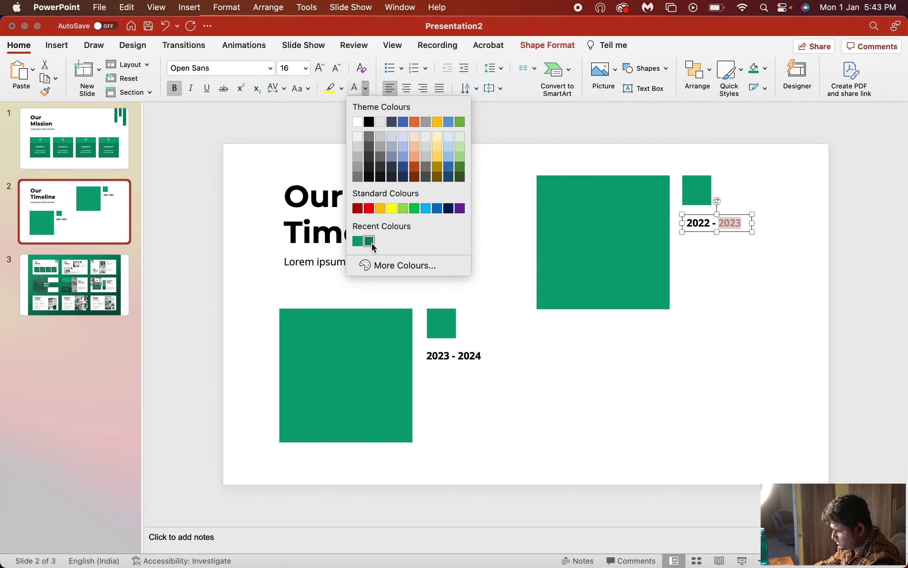
{"action": "left_click", "coordinate": [369, 241]}
{"action": "left_click_drag", "start_coordinate": [460, 355], "coordinate": [509, 357]}
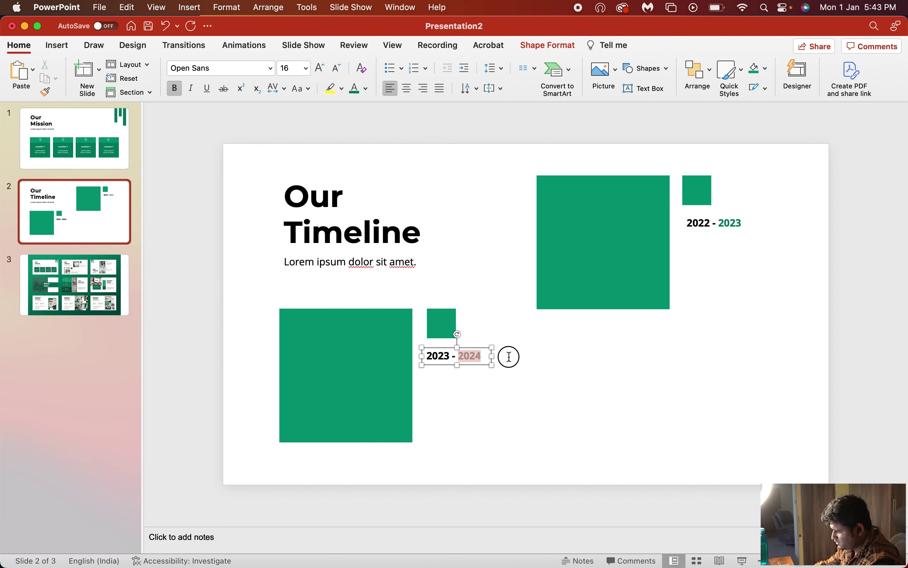
{"action": "left_click", "coordinate": [355, 89]}
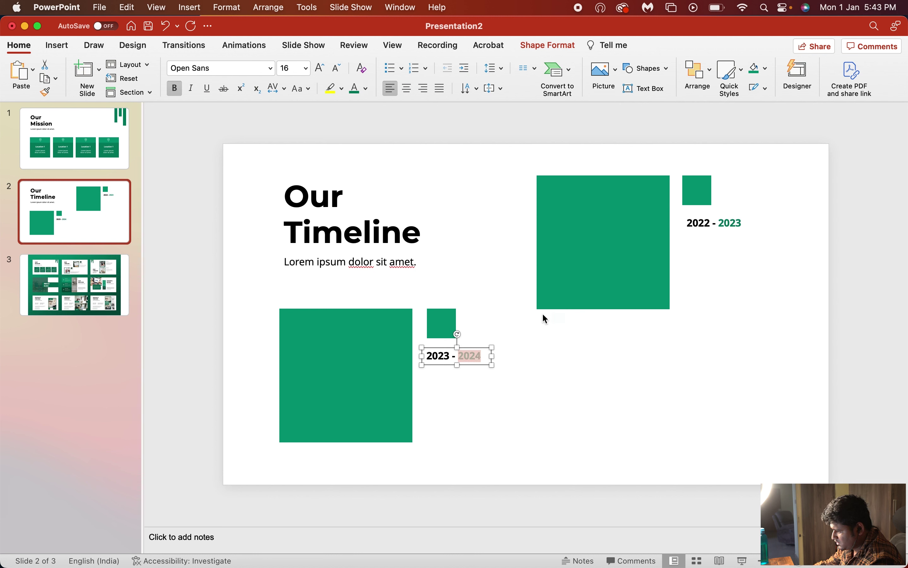
{"action": "left_click", "coordinate": [589, 367]}
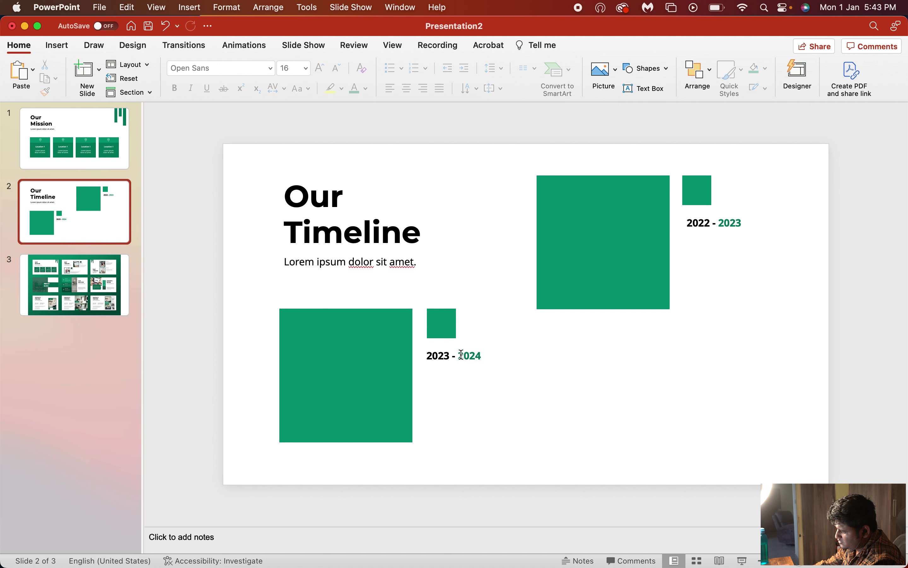
{"action": "left_click_drag", "start_coordinate": [460, 355], "coordinate": [480, 357]}
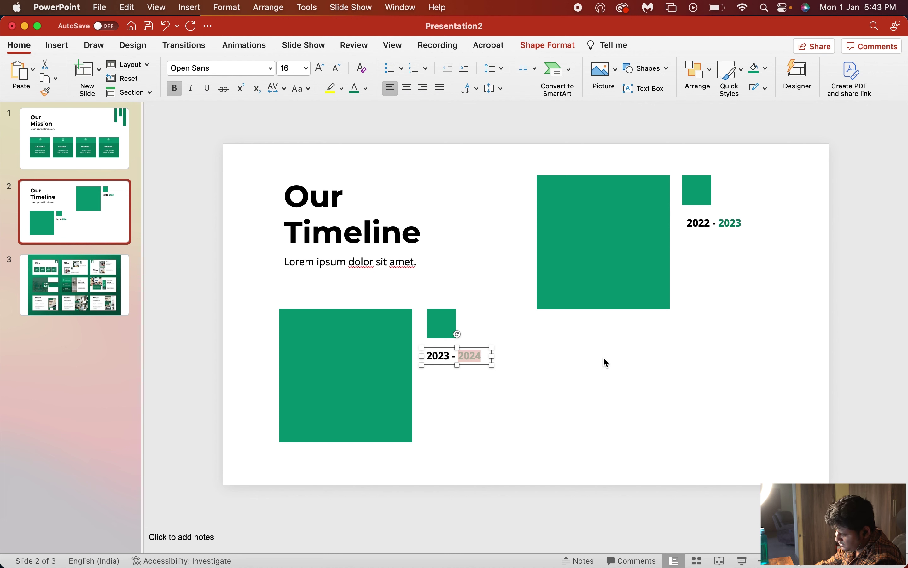
{"action": "left_click", "coordinate": [620, 381]}
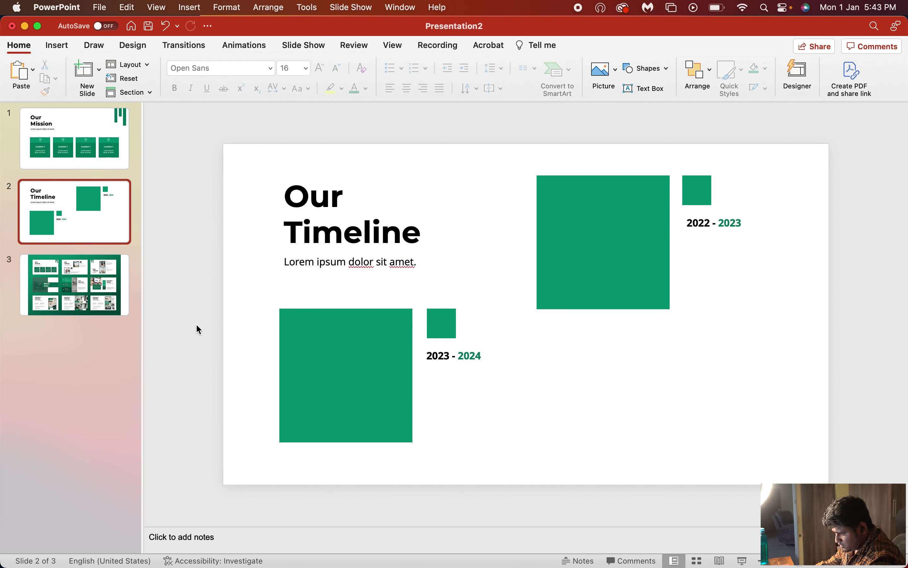
{"action": "left_click", "coordinate": [93, 289]}
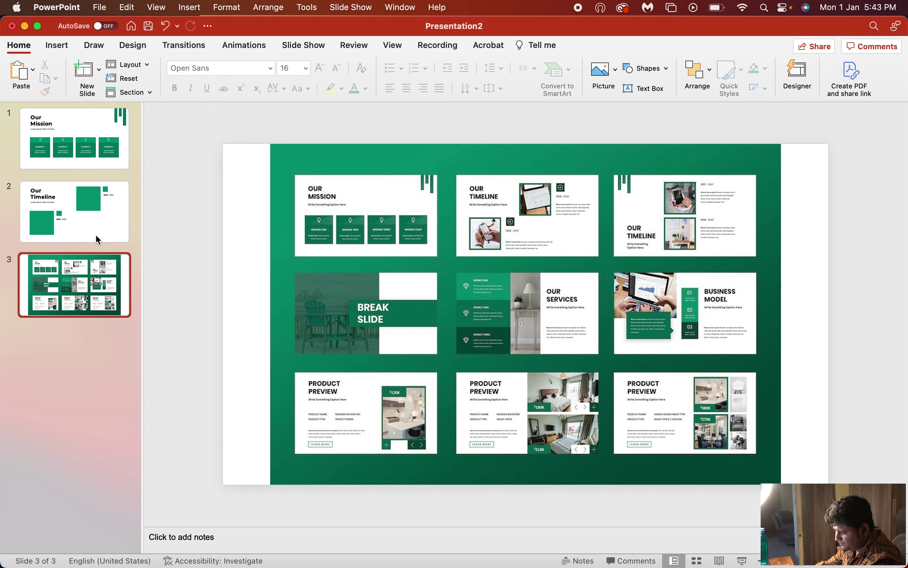
Step: Generate 4 paragraphs of Lorem Ipsum on Lipsum.com
{"action": "key", "text": "super+Tab"}
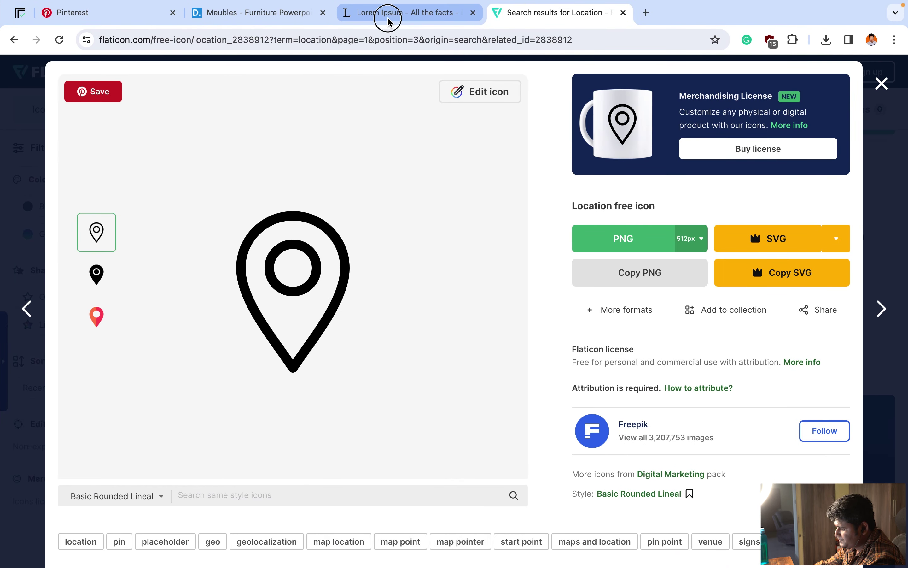
{"action": "left_click", "coordinate": [388, 15]}
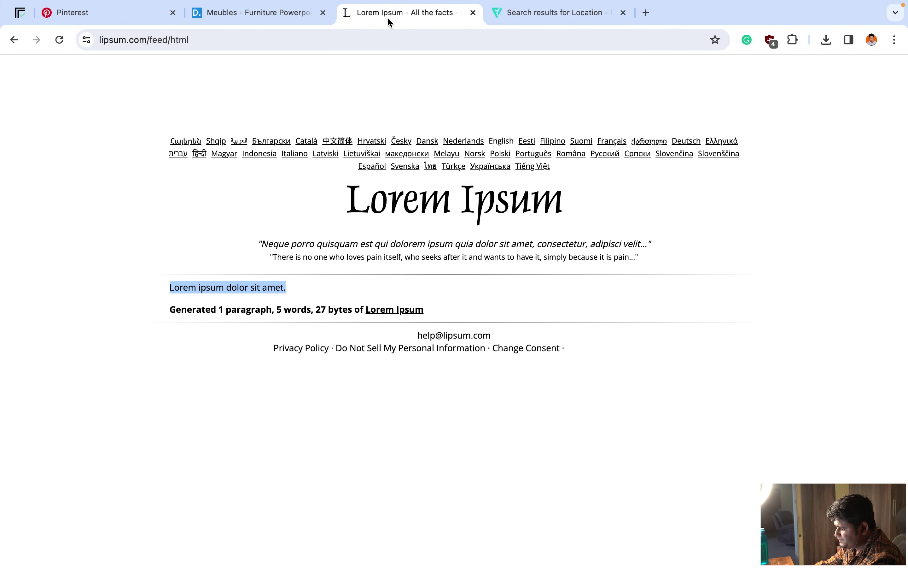
{"action": "scroll", "coordinate": [285, 311], "scroll_direction": "left", "scroll_amount": 5}
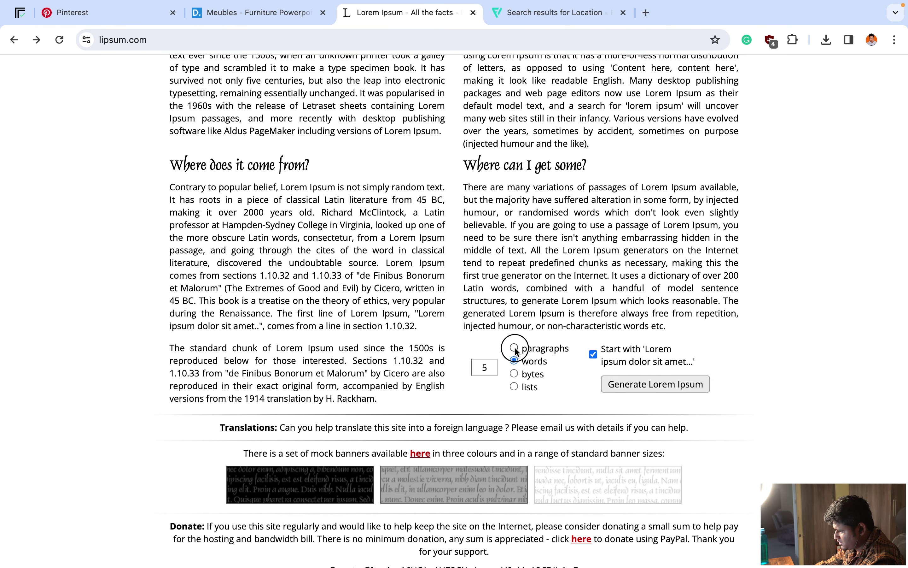
{"action": "double_click", "coordinate": [484, 369]}
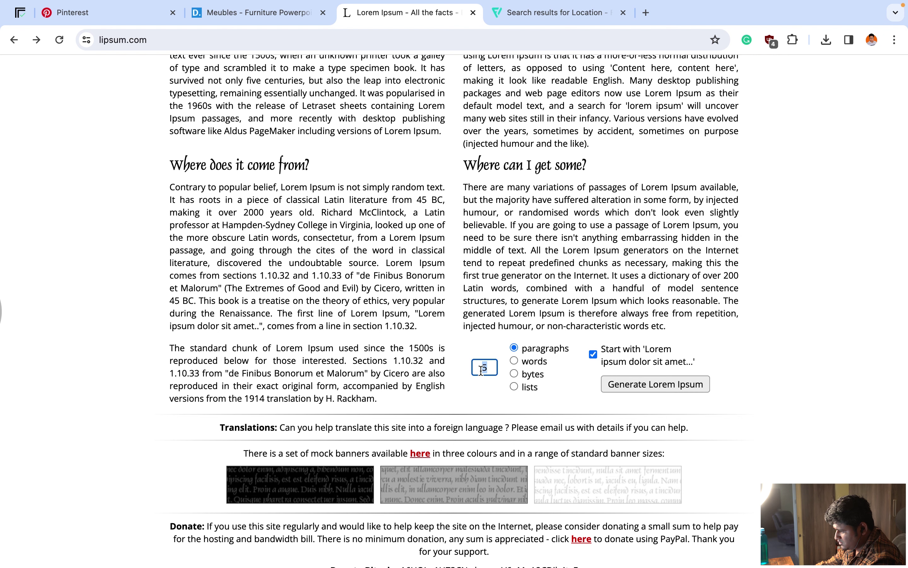
{"action": "type", "text": "4"}
{"action": "left_click", "coordinate": [695, 390]}
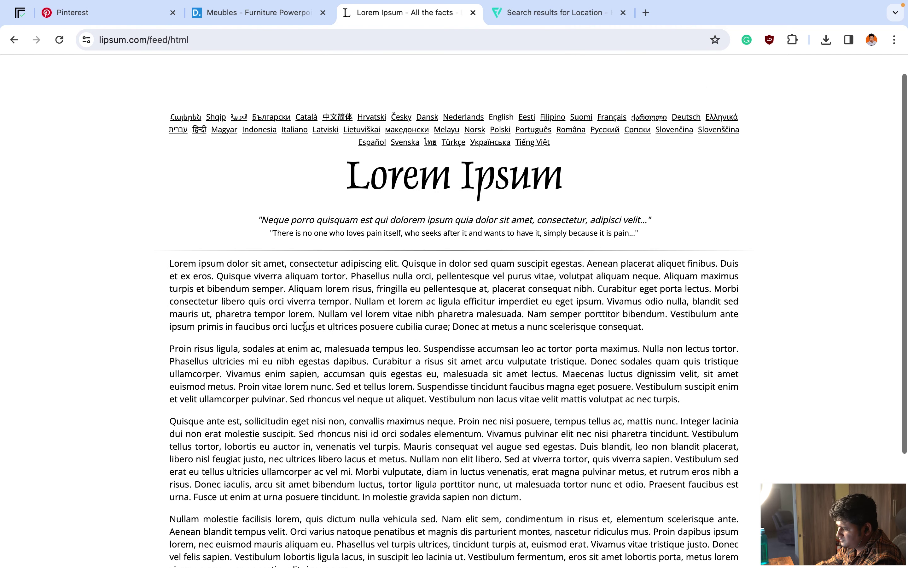
Step: Copy the opening sentences of the last paragraph and return to the Our Timeline slide
{"action": "scroll", "coordinate": [304, 328], "scroll_direction": "down", "scroll_amount": 5}
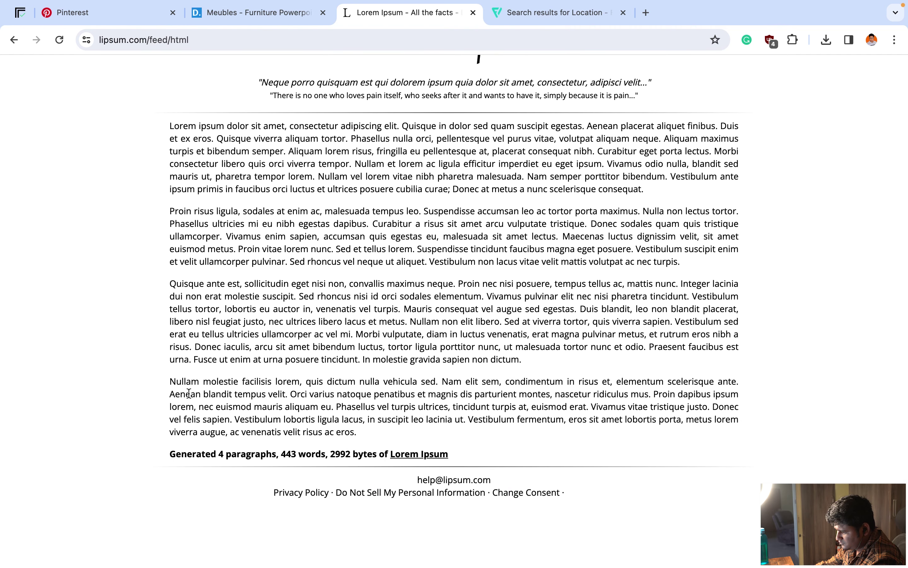
{"action": "left_click_drag", "start_coordinate": [172, 381], "coordinate": [653, 394]}
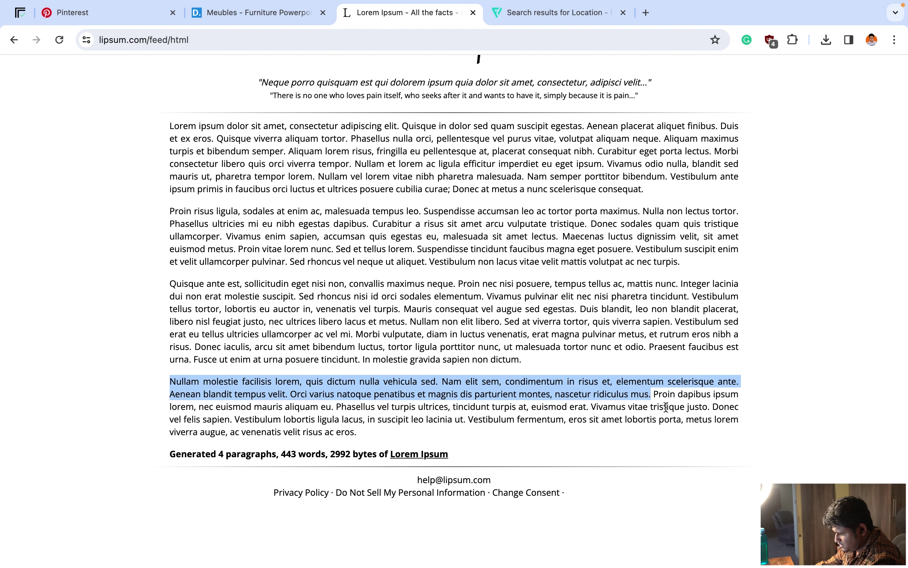
{"action": "key", "text": "super+Tab"}
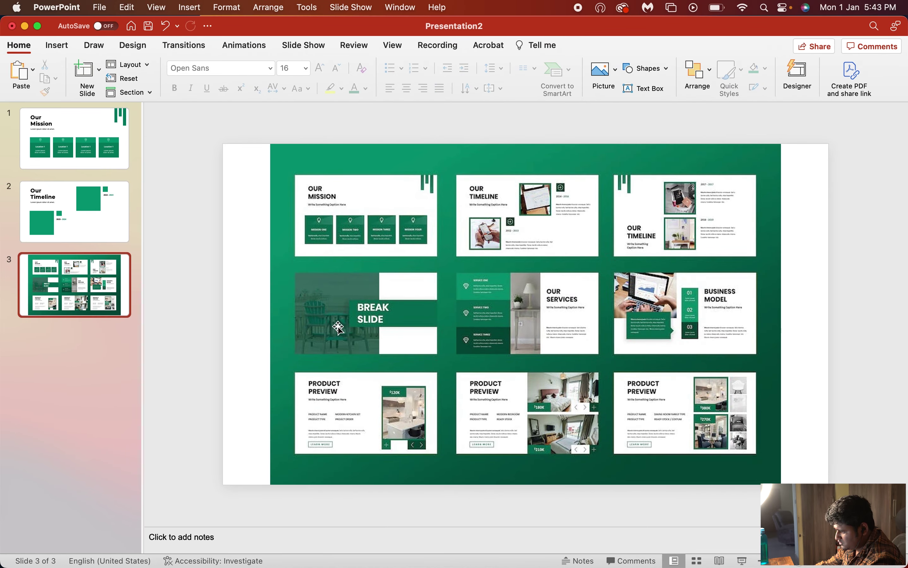
{"action": "left_click", "coordinate": [80, 225]}
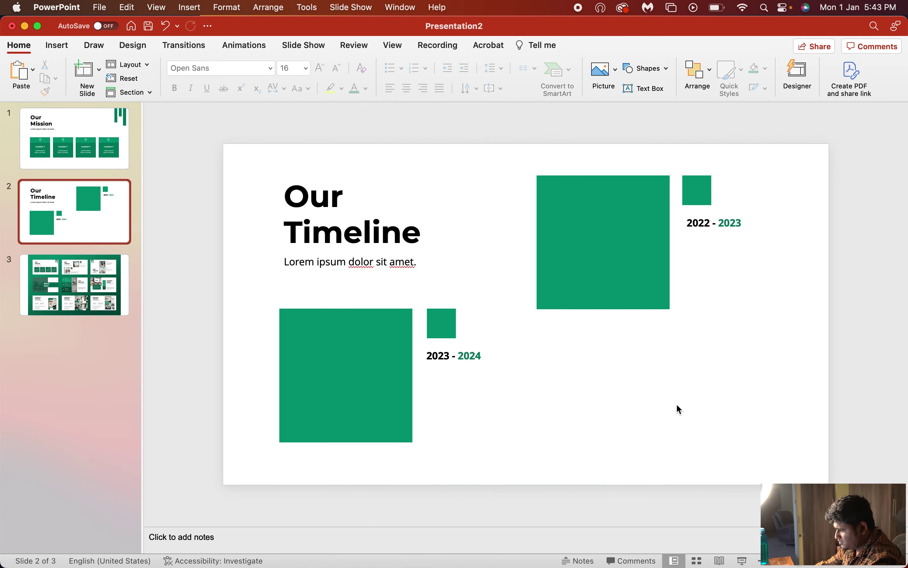
Step: Paste the Lorem Ipsum paragraph under '2023 - 2024' and set it to 14 pt
{"action": "type", "text": "Nullam molestie facilisis lorem, quis dictum nulla vehicula sed. Nam elit sem, condimentum in risus et, elementum scelerisque ante. Aenean blandit tempus velit. Orci varius natoque penatibus et magnis dis parturient montes, nascetur ridiculus mus."}
{"action": "mouse_move", "coordinate": [560, 358]}
{"action": "left_mouse_down"}
{"action": "mouse_move", "coordinate": [612, 457]}
{"action": "mouse_move", "coordinate": [612, 446]}
{"action": "left_mouse_up"}
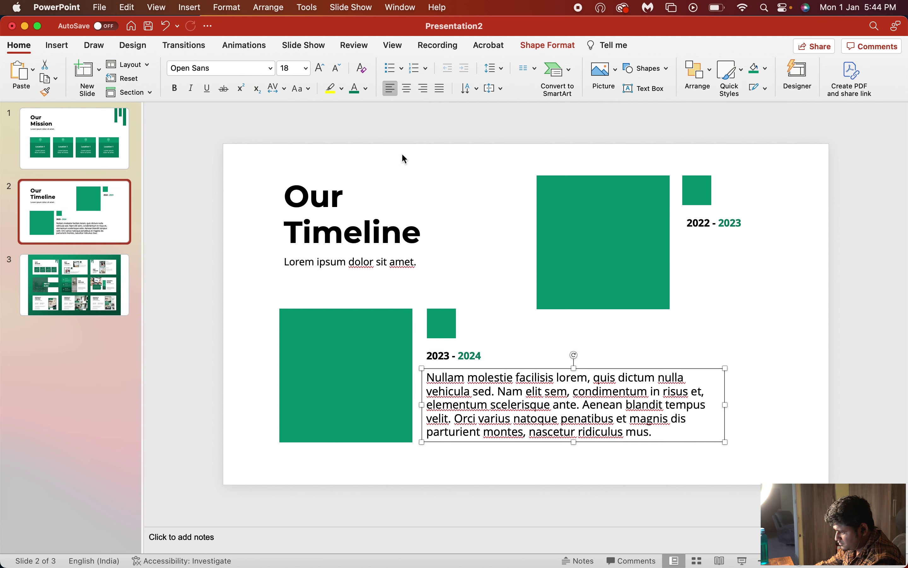
{"action": "left_click", "coordinate": [349, 262]}
{"action": "left_click", "coordinate": [508, 379]}
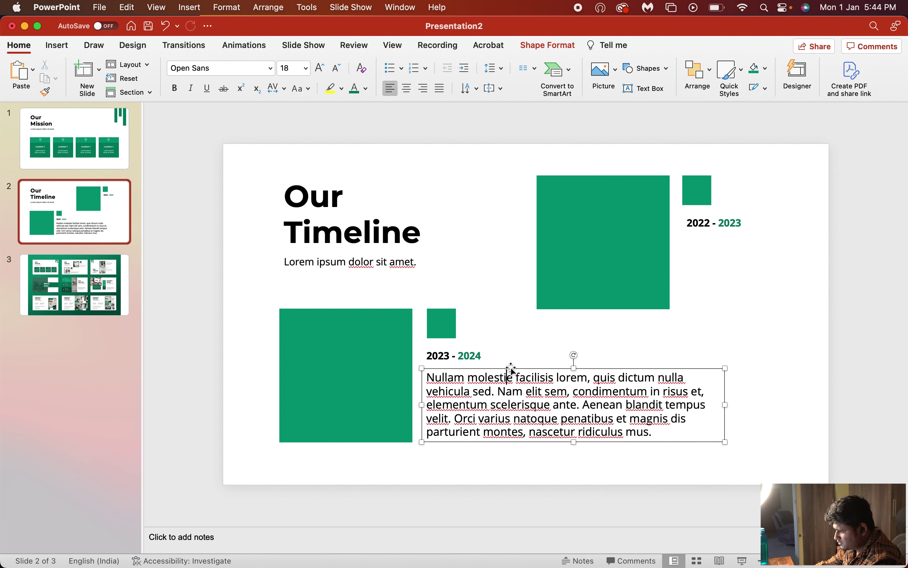
{"action": "left_click", "coordinate": [307, 69]}
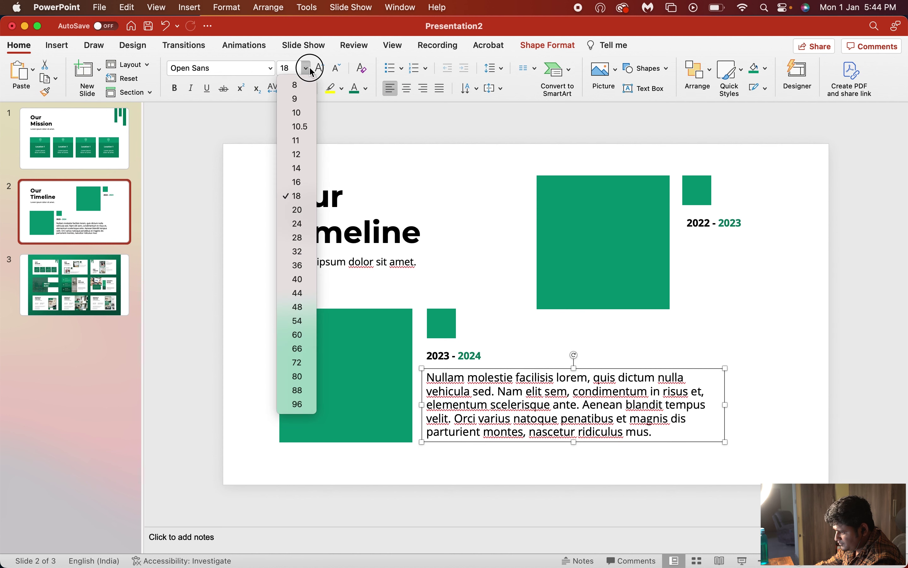
{"action": "left_click", "coordinate": [308, 168]}
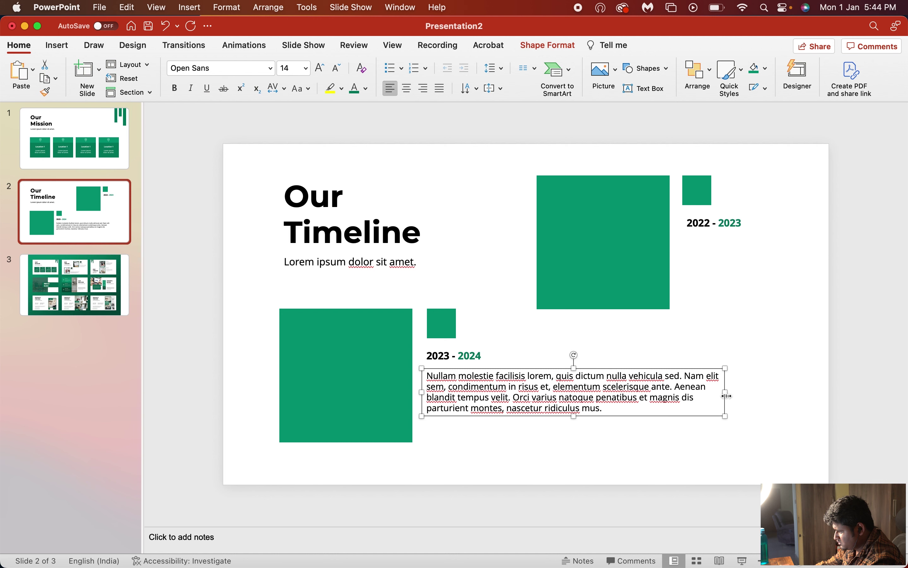
Step: Delete the paragraph's last sentence, narrow its box, and copy it under '2022 - 2023'
{"action": "left_click_drag", "start_coordinate": [727, 396], "coordinate": [645, 398]}
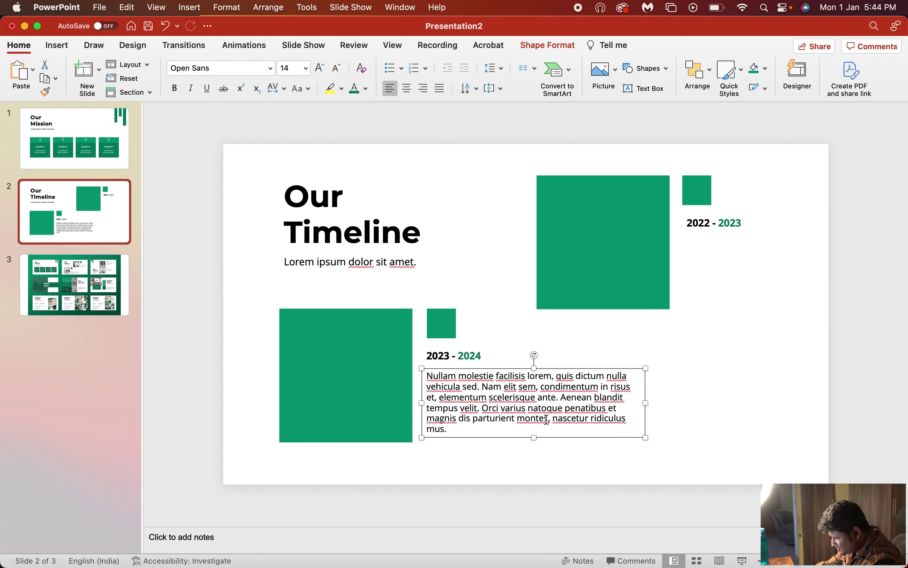
{"action": "left_click_drag", "start_coordinate": [486, 410], "coordinate": [545, 441]}
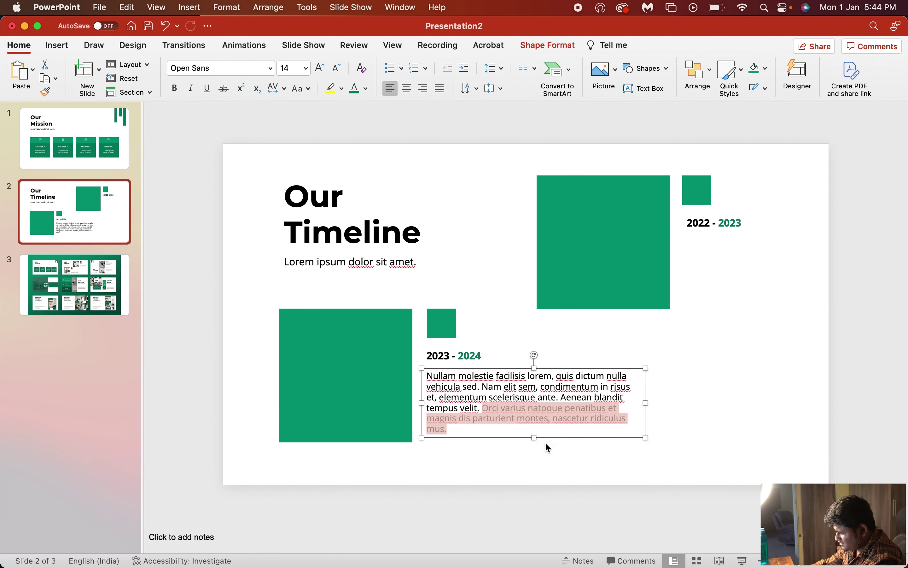
{"action": "key", "text": "BackSpace"}
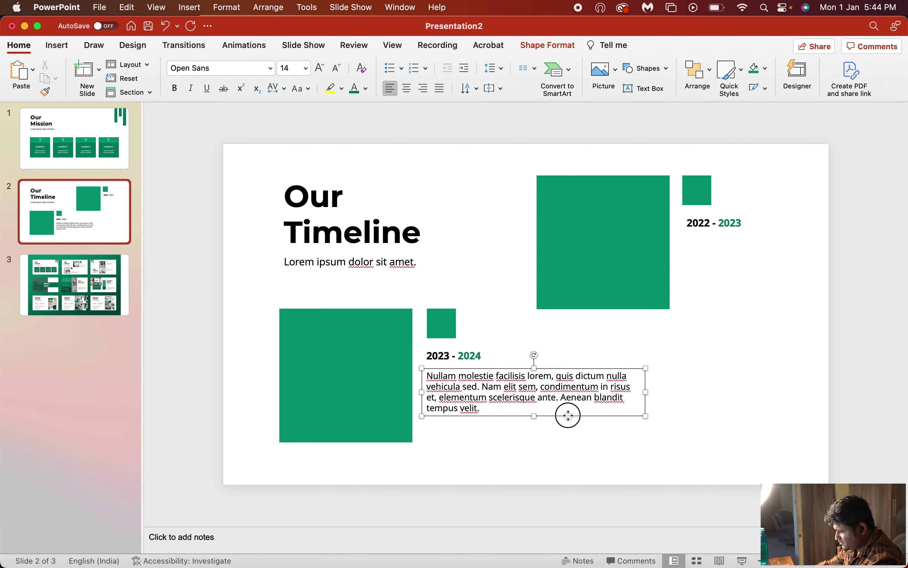
{"action": "left_click_drag", "start_coordinate": [565, 416], "coordinate": [564, 422]}
{"action": "left_click_drag", "start_coordinate": [649, 401], "coordinate": [590, 404]}
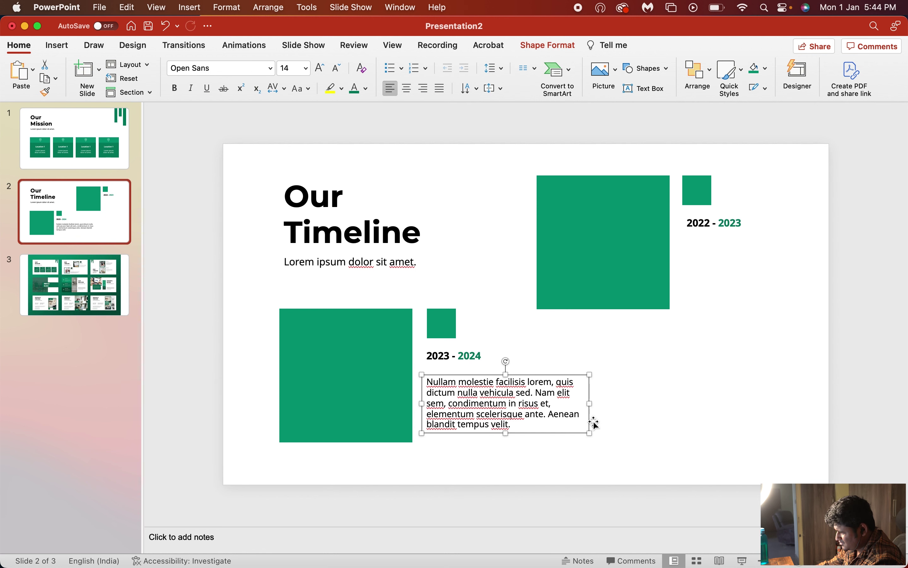
{"action": "left_click_drag", "start_coordinate": [536, 438], "coordinate": [779, 301]}
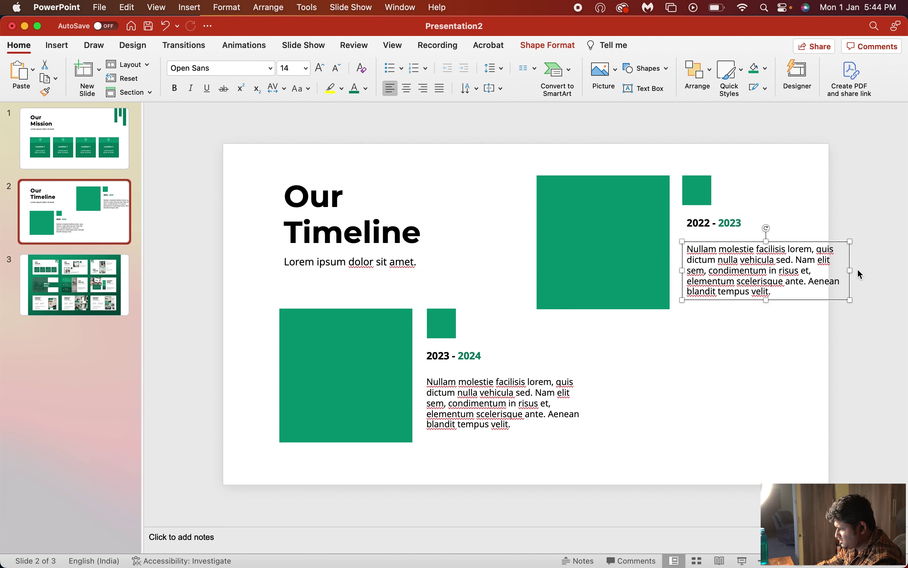
Step: Move the upper-right squares, '2022 - 2023' label and paragraph left as a group
{"action": "left_click", "coordinate": [651, 253], "text": "shift"}
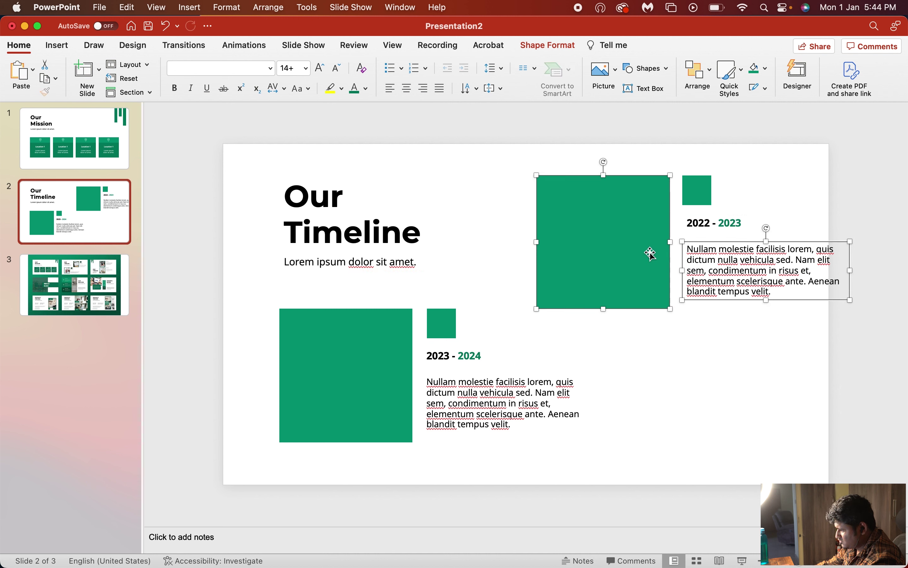
{"action": "left_click", "coordinate": [712, 227], "text": "shift"}
{"action": "left_click", "coordinate": [699, 191], "text": "shift"}
{"action": "left_click_drag", "start_coordinate": [699, 193], "coordinate": [654, 193]}
{"action": "left_click", "coordinate": [735, 333]}
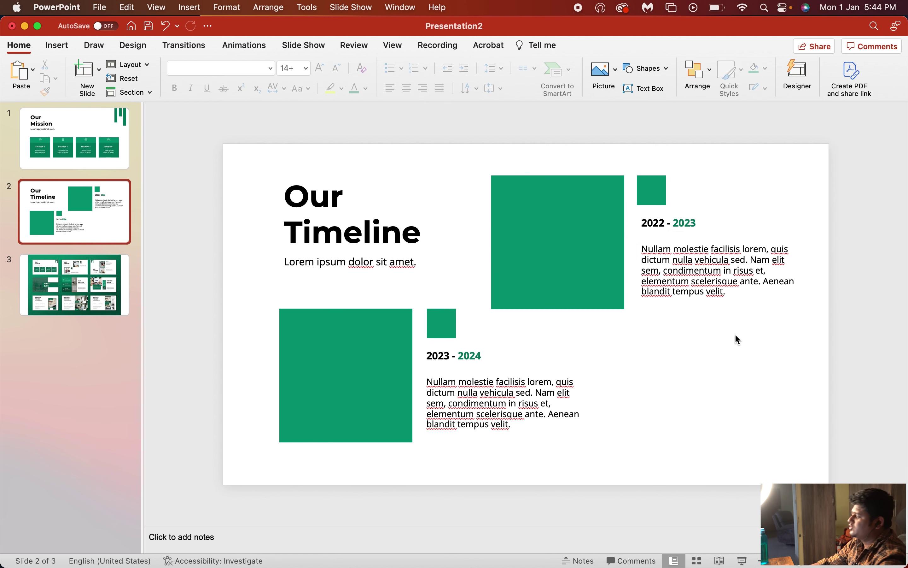
Step: Compare the Our Timeline slide with slide 3's reference and check the squares' placement
{"action": "left_click", "coordinate": [95, 296]}
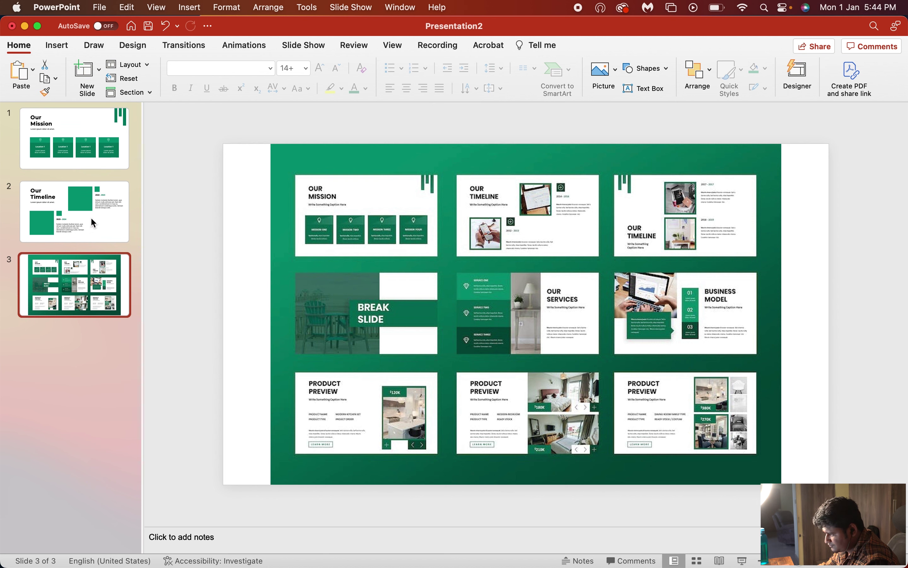
{"action": "left_click", "coordinate": [91, 219]}
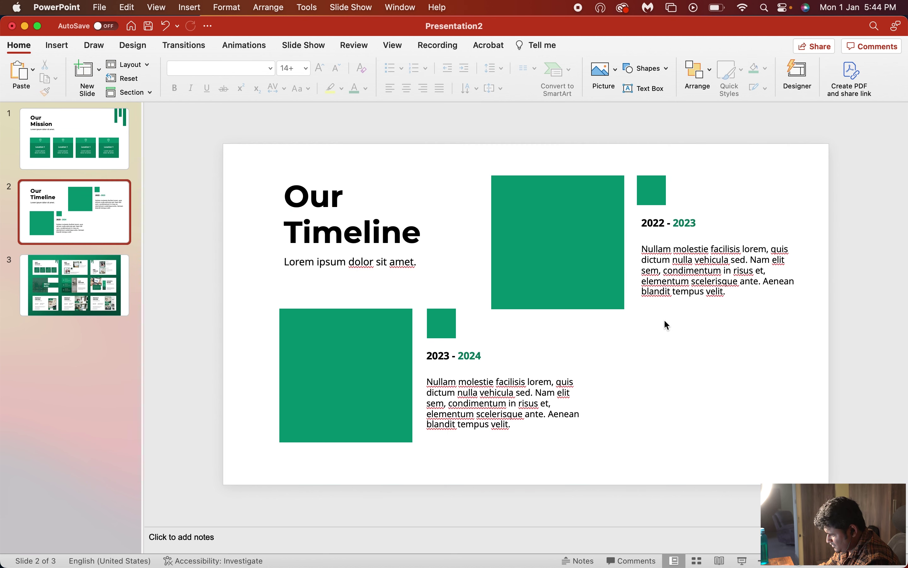
{"action": "left_click", "coordinate": [453, 327]}
{"action": "left_click", "coordinate": [645, 195]}
{"action": "left_click", "coordinate": [398, 312]}
{"action": "left_click", "coordinate": [509, 264]}
{"action": "left_click", "coordinate": [682, 362]}
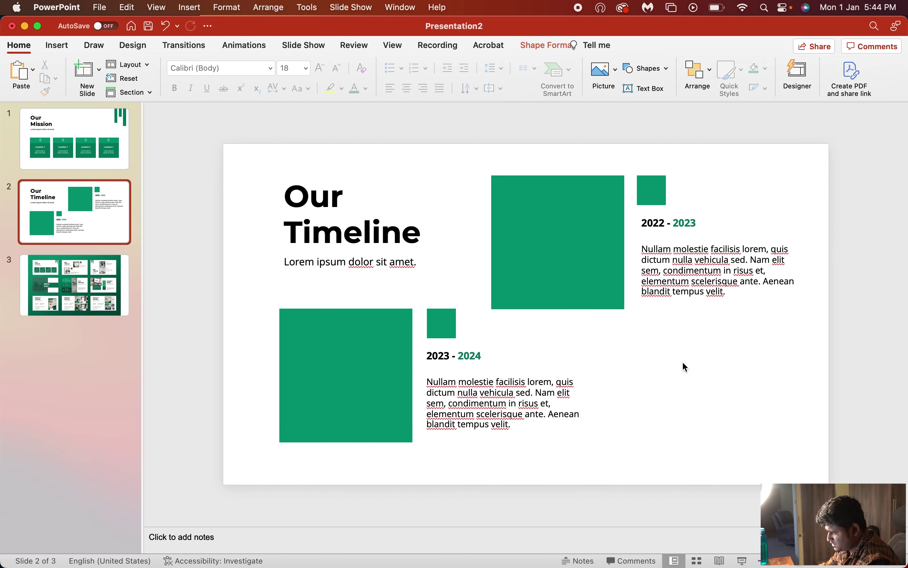
{"action": "key", "text": "super+Tab"}
Step: In the Flaticon tab, close the location icon details and search for 'ARROW' icons
{"action": "left_click", "coordinate": [214, 293]}
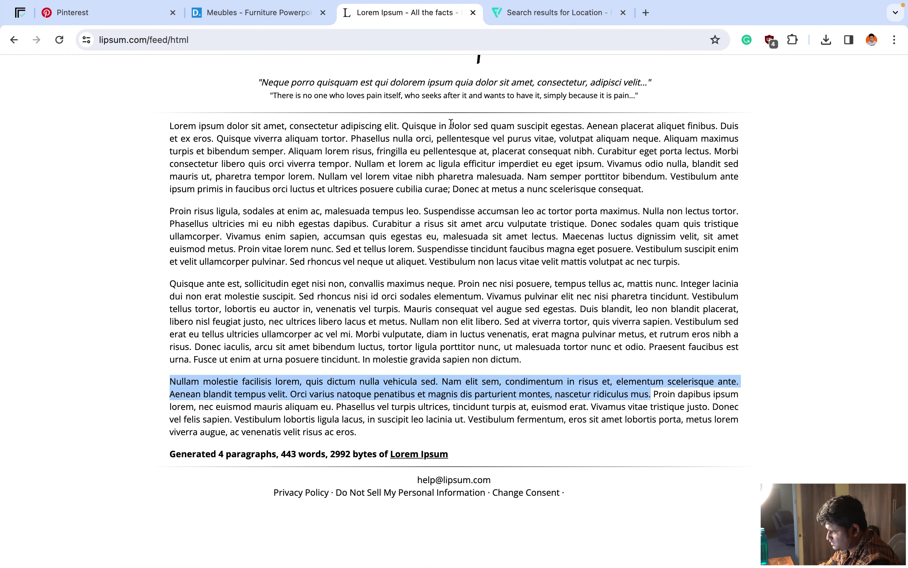
{"action": "left_click", "coordinate": [543, 15]}
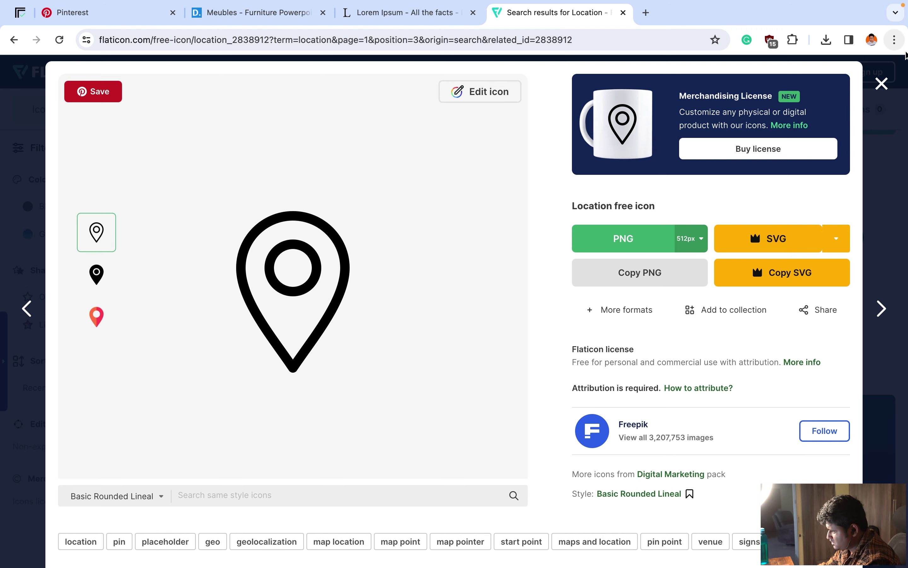
{"action": "left_click", "coordinate": [876, 84]}
{"action": "triple_click", "coordinate": [203, 112]}
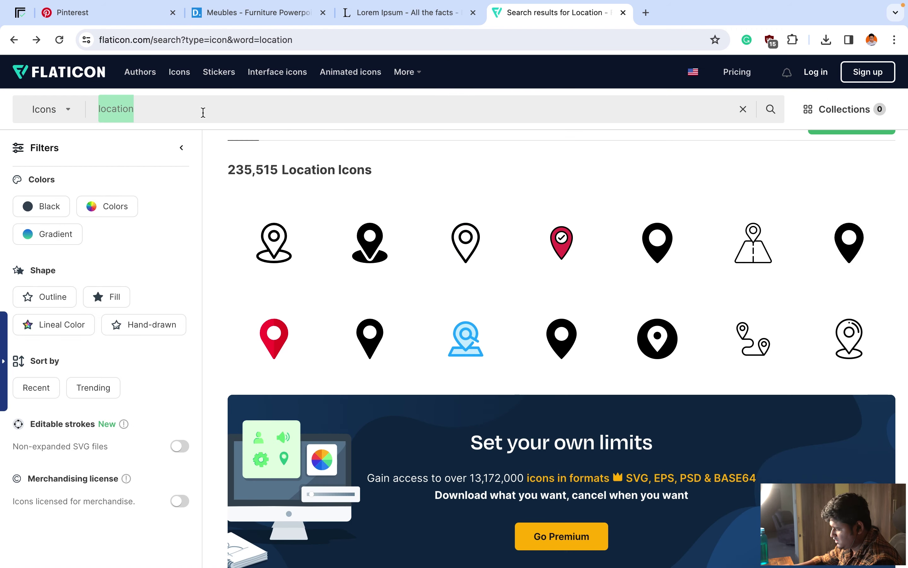
{"action": "type", "text": "ARRO"}
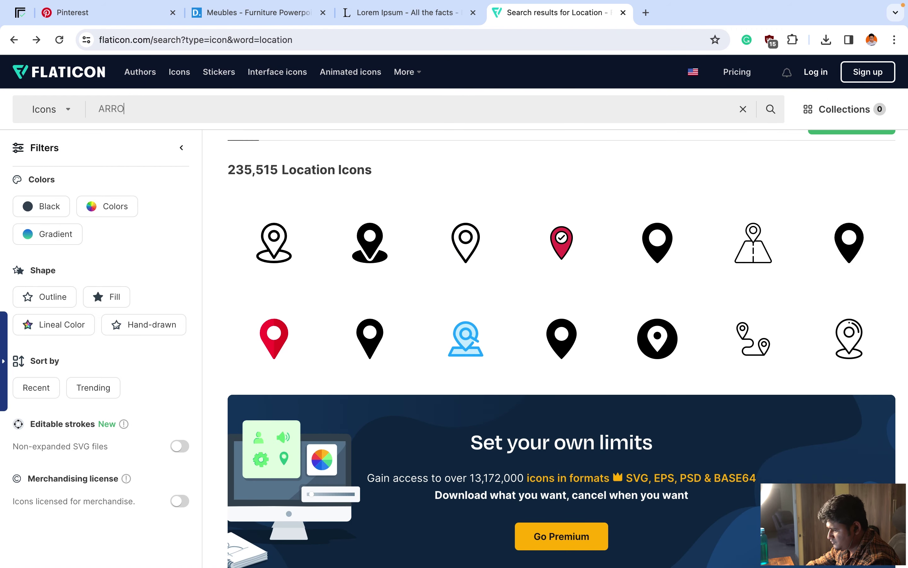
{"action": "type", "text": "W"}
{"action": "key", "text": "Return"}
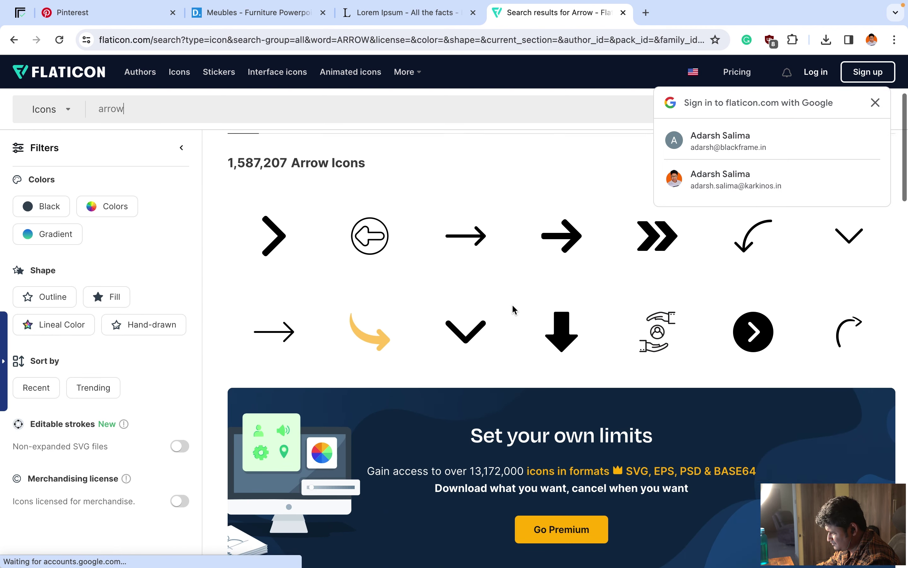
Step: Browse the arrow results and open the circled right-arrow icon's details
{"action": "scroll", "coordinate": [513, 308], "scroll_direction": "down", "scroll_amount": 1}
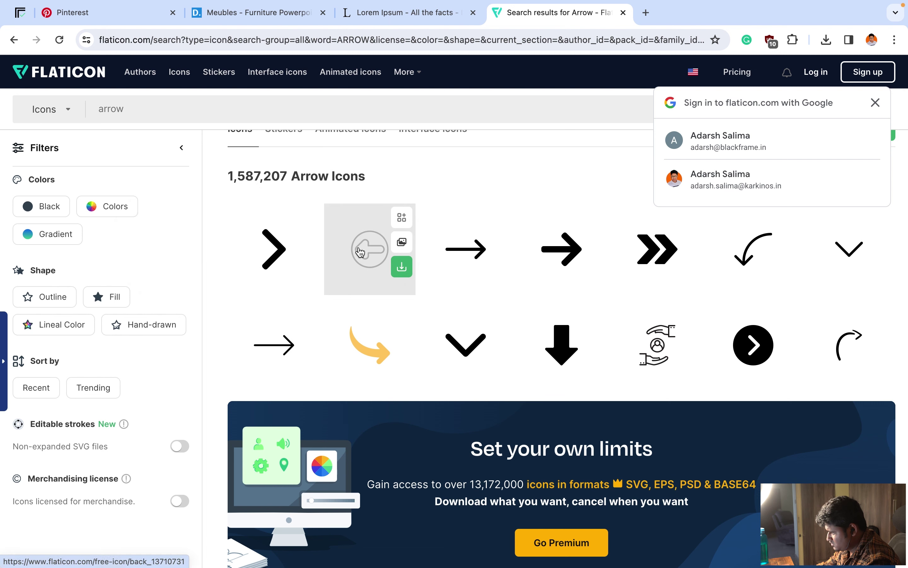
{"action": "scroll", "coordinate": [456, 268], "scroll_direction": "down", "scroll_amount": 3}
{"action": "scroll", "coordinate": [456, 267], "scroll_direction": "down", "scroll_amount": 5}
{"action": "scroll", "coordinate": [457, 267], "scroll_direction": "down", "scroll_amount": 2}
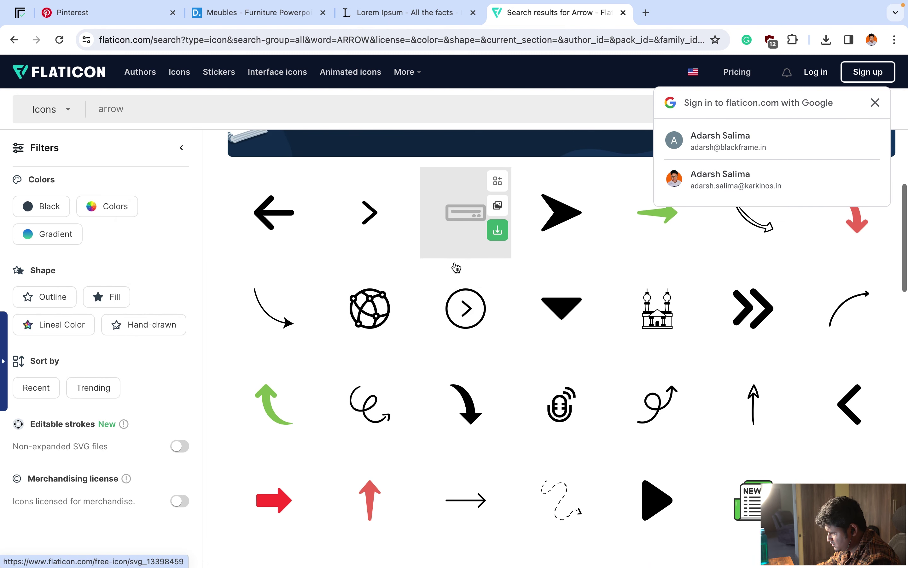
{"action": "scroll", "coordinate": [450, 317], "scroll_direction": "down", "scroll_amount": 3}
{"action": "scroll", "coordinate": [450, 317], "scroll_direction": "down", "scroll_amount": 5}
{"action": "scroll", "coordinate": [450, 316], "scroll_direction": "down", "scroll_amount": 4}
{"action": "scroll", "coordinate": [449, 316], "scroll_direction": "down", "scroll_amount": 4}
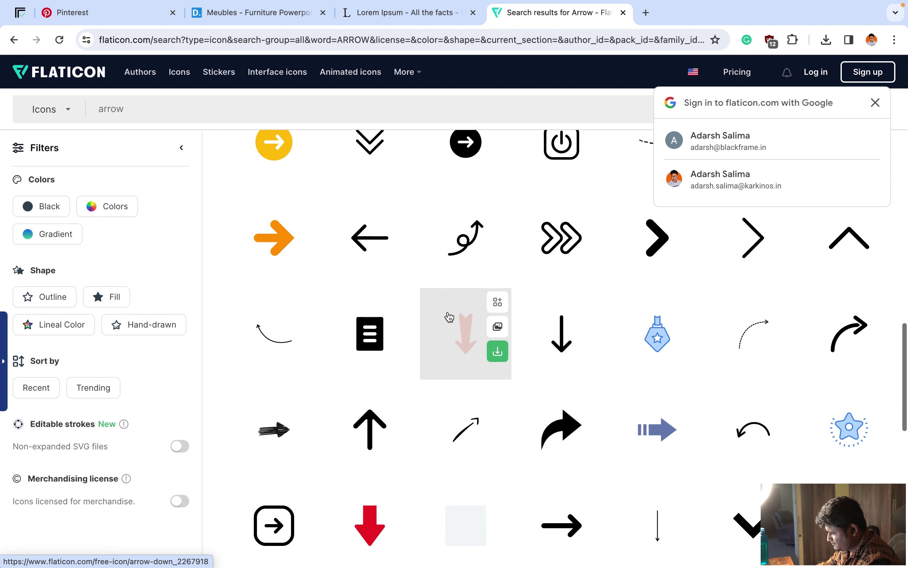
{"action": "scroll", "coordinate": [449, 317], "scroll_direction": "down", "scroll_amount": 2}
{"action": "scroll", "coordinate": [449, 316], "scroll_direction": "down", "scroll_amount": 1}
{"action": "scroll", "coordinate": [449, 316], "scroll_direction": "down", "scroll_amount": 2}
{"action": "scroll", "coordinate": [449, 317], "scroll_direction": "up", "scroll_amount": 5}
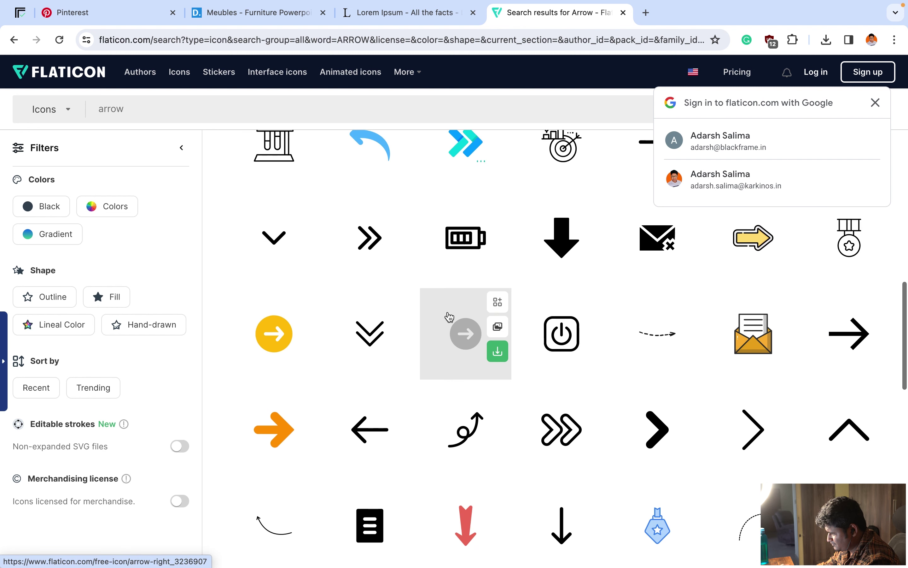
{"action": "scroll", "coordinate": [449, 316], "scroll_direction": "up", "scroll_amount": 5}
{"action": "scroll", "coordinate": [449, 316], "scroll_direction": "up", "scroll_amount": 3}
{"action": "scroll", "coordinate": [449, 317], "scroll_direction": "up", "scroll_amount": 2}
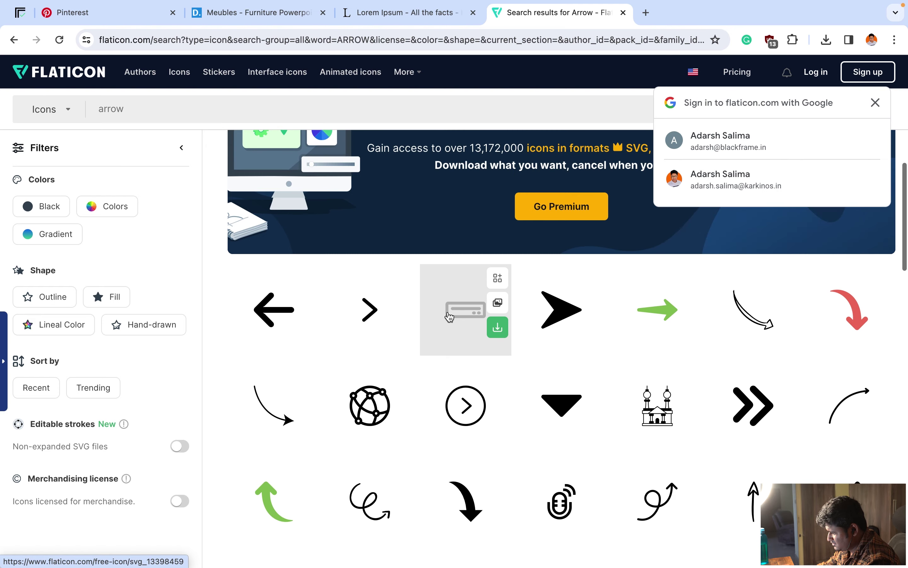
{"action": "left_click", "coordinate": [454, 397]}
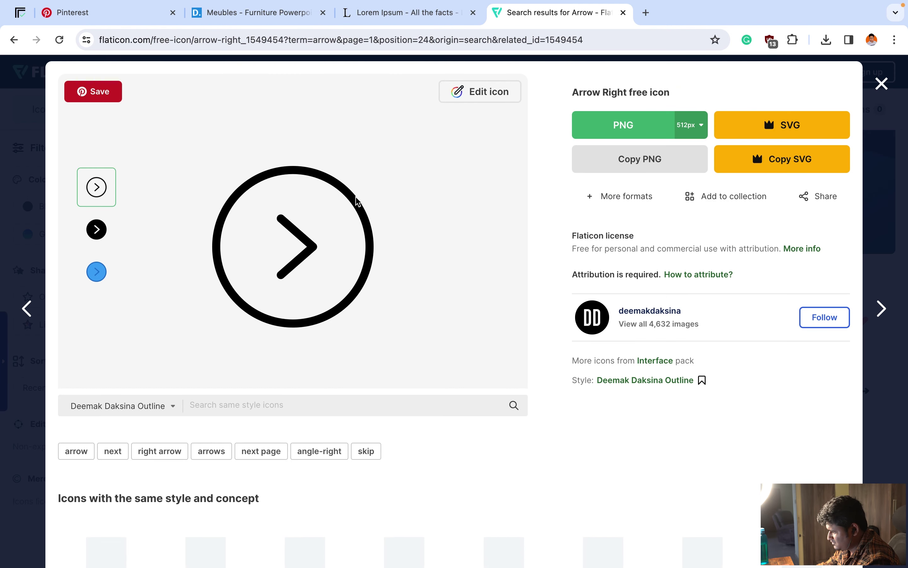
{"action": "key", "text": "super+Tab"}
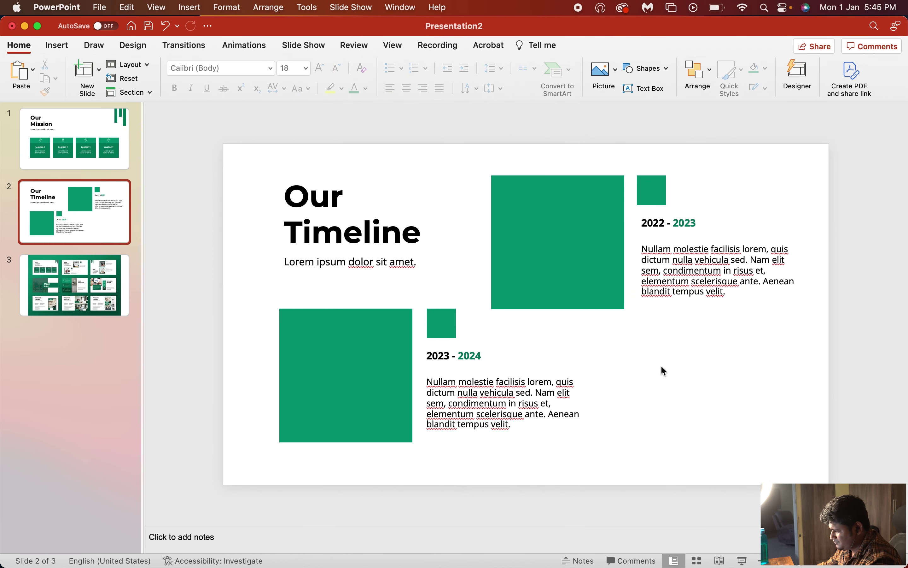
Step: Paste the circled-arrow icon, shrink it to about 1.13 cm and set it on the upper green square
{"action": "key", "text": "super+v"}
{"action": "left_click_drag", "start_coordinate": [447, 396], "coordinate": [608, 249]}
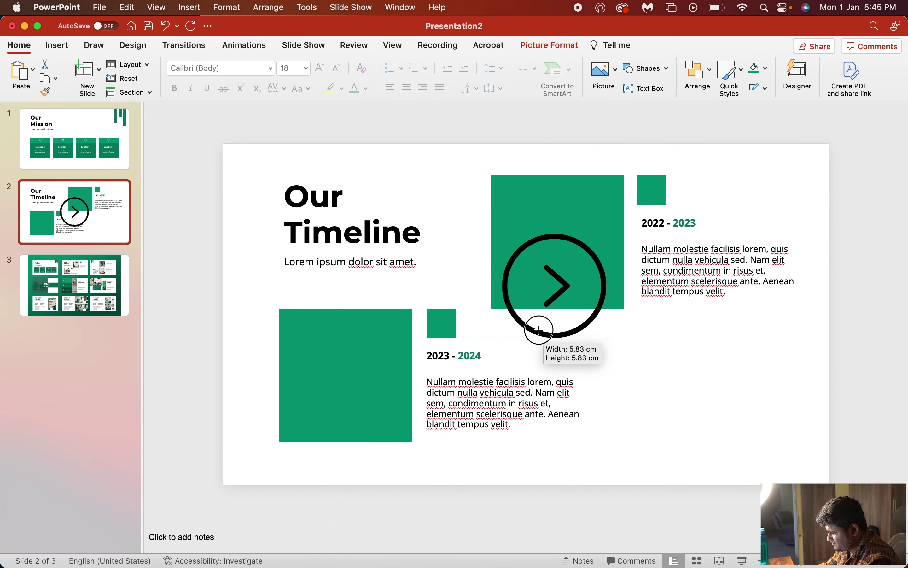
{"action": "mouse_move", "coordinate": [607, 250]}
{"action": "left_mouse_down"}
{"action": "mouse_move", "coordinate": [597, 242]}
{"action": "mouse_move", "coordinate": [653, 184]}
{"action": "mouse_move", "coordinate": [653, 193]}
{"action": "left_mouse_up"}
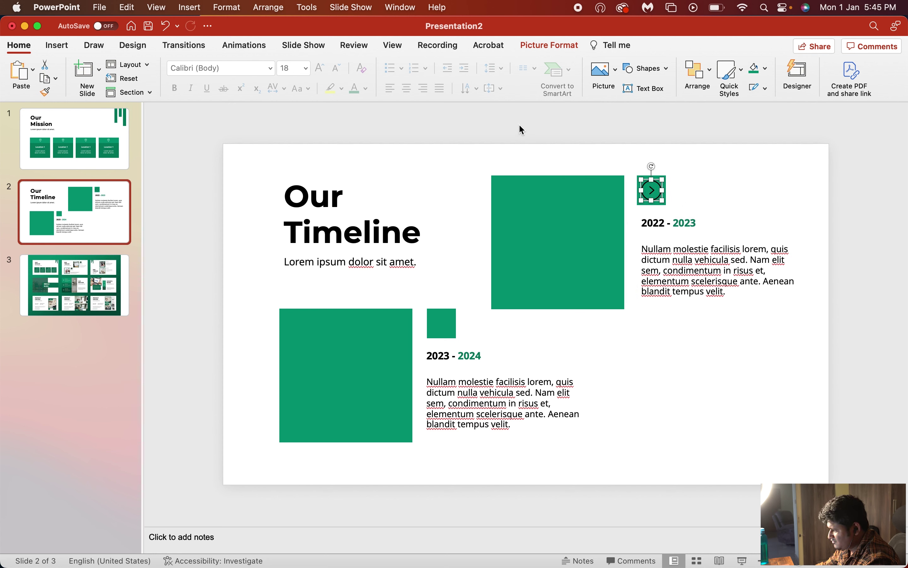
{"action": "right_click", "coordinate": [654, 185]}
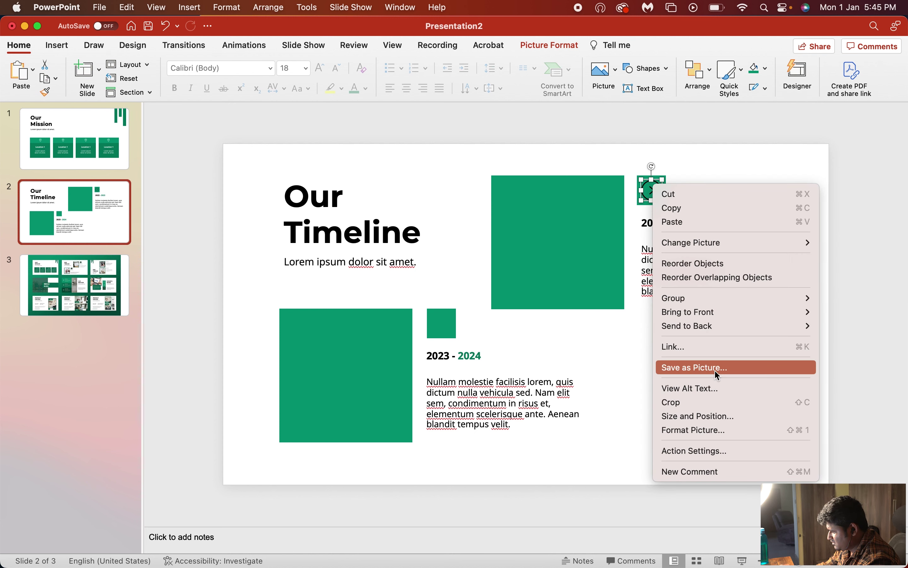
Step: Raise the arrow icon's brightness to 100% in Format Picture so it turns white
{"action": "left_click", "coordinate": [718, 430]}
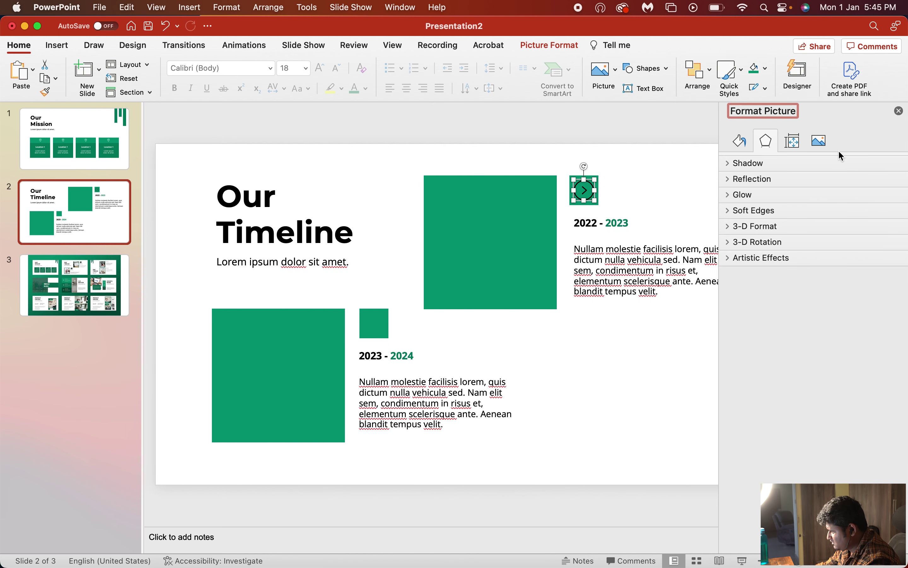
{"action": "left_click", "coordinate": [824, 144]}
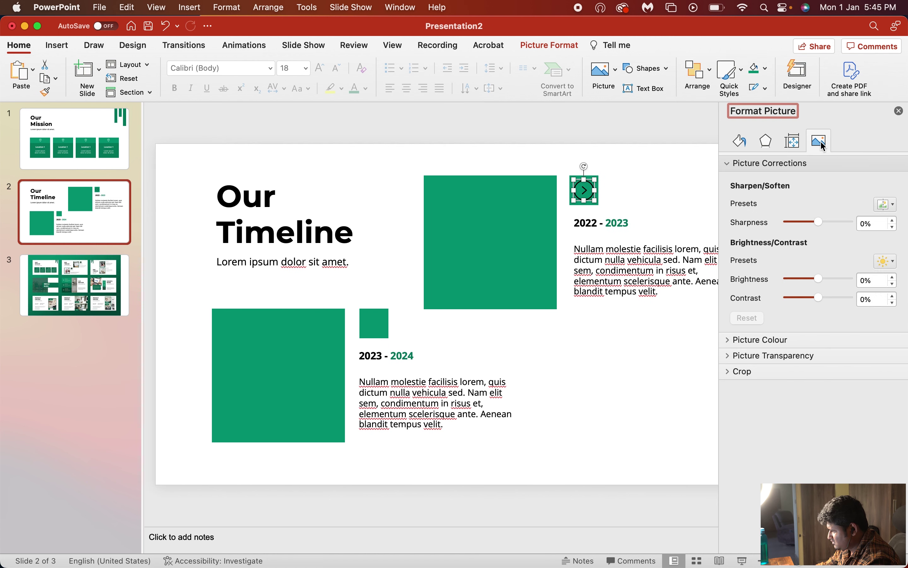
{"action": "left_click_drag", "start_coordinate": [822, 282], "coordinate": [894, 278]}
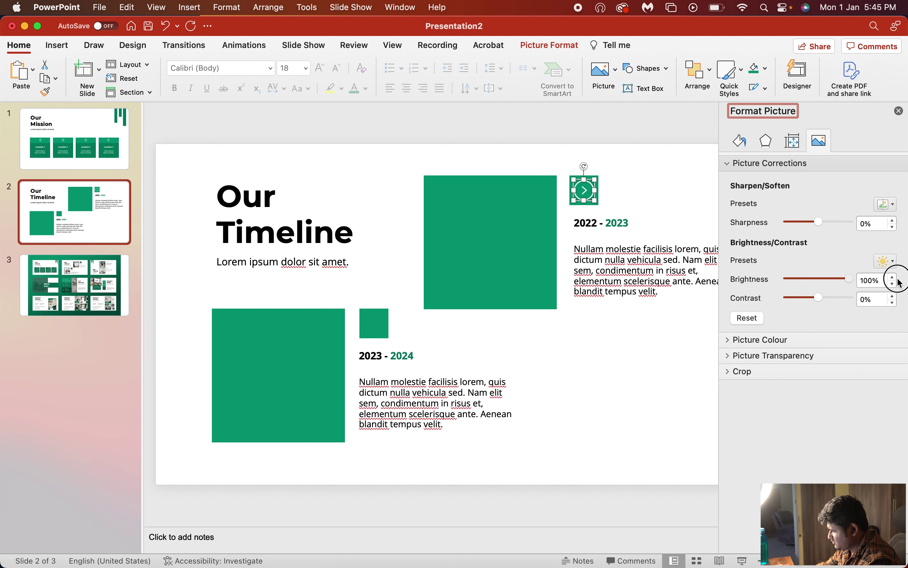
{"action": "left_click", "coordinate": [899, 110]}
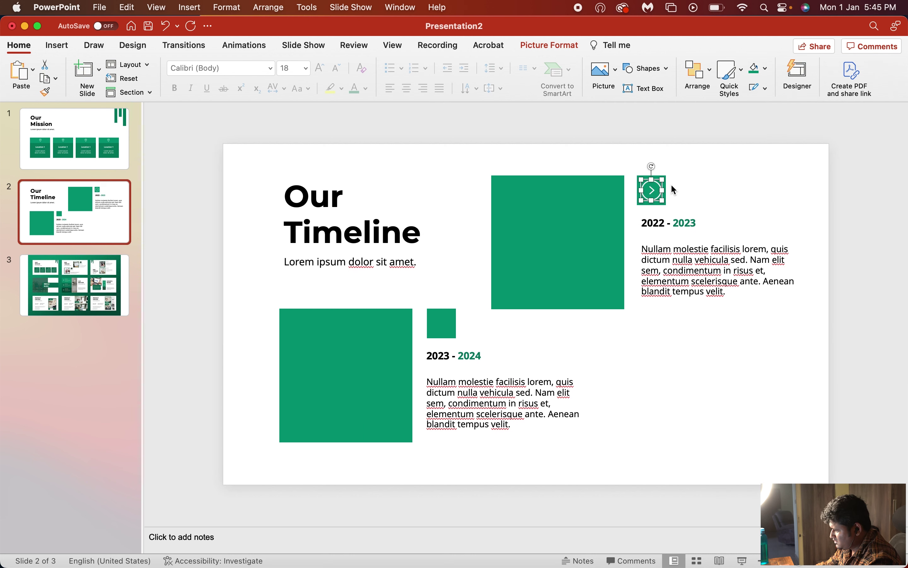
Step: Place a copy of the white arrow icon on the lower small green square
{"action": "left_click_drag", "start_coordinate": [656, 194], "coordinate": [454, 323]}
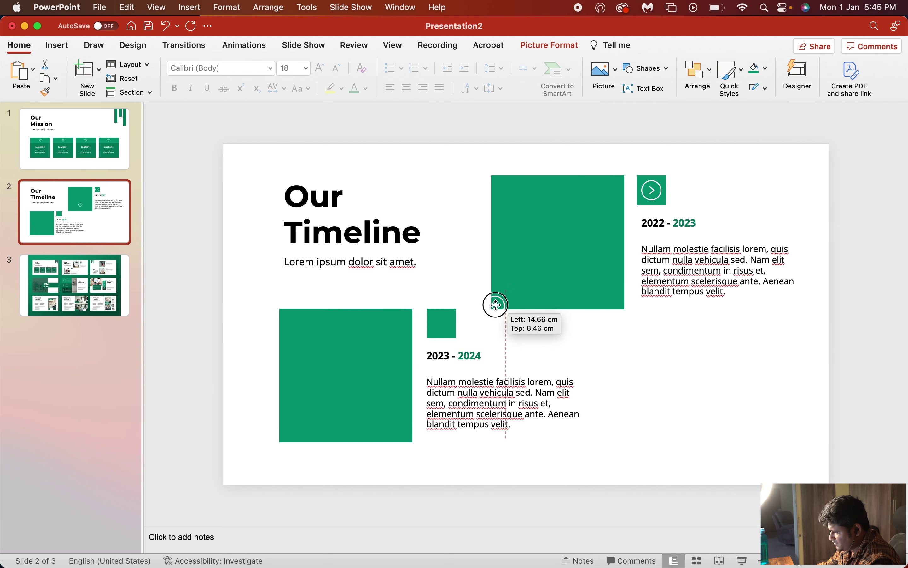
{"action": "left_click_drag", "start_coordinate": [454, 323], "coordinate": [444, 322]}
{"action": "left_click", "coordinate": [521, 325]}
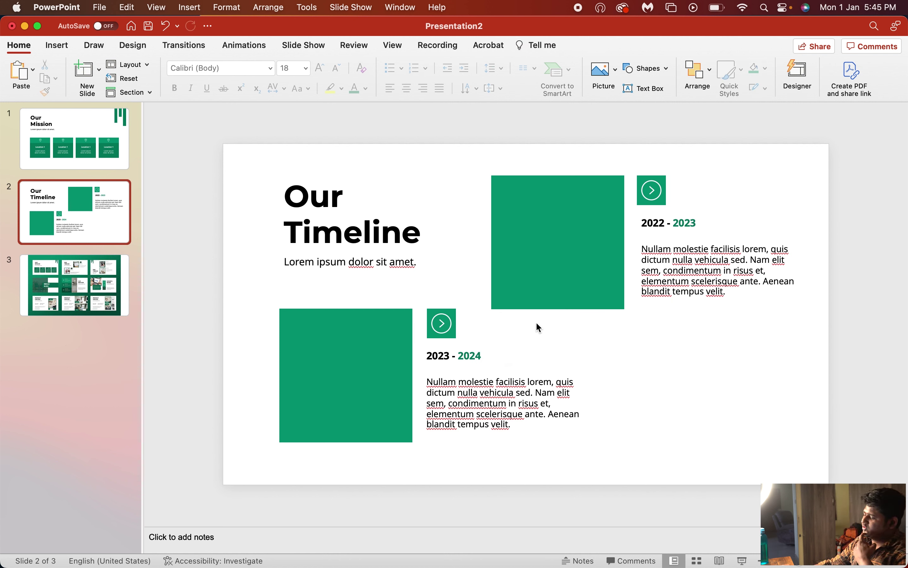
{"action": "left_click", "coordinate": [606, 343]}
{"action": "left_click", "coordinate": [549, 264]}
{"action": "left_click", "coordinate": [375, 351]}
{"action": "left_click", "coordinate": [627, 351]}
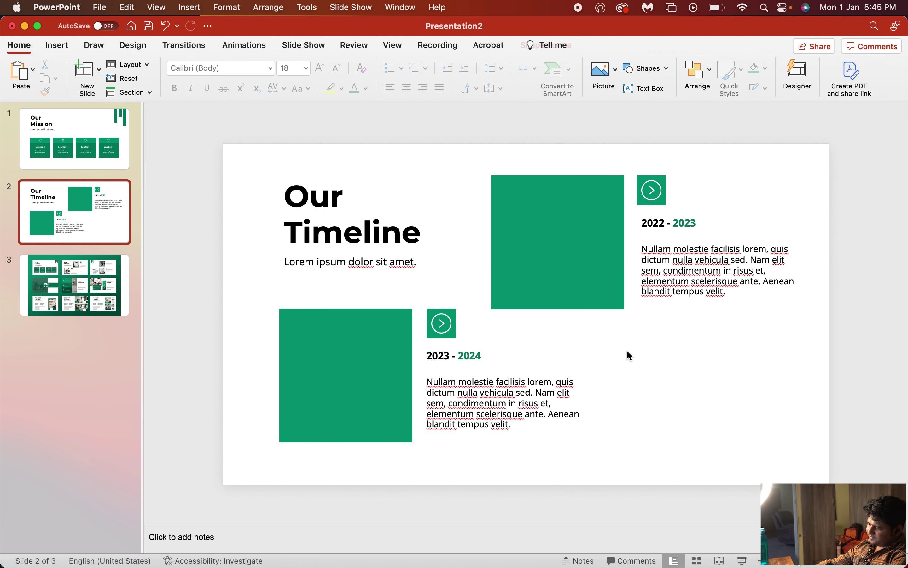
Step: Check the template overview on slide 3, then return to the Our Timeline slide
{"action": "left_click", "coordinate": [101, 272]}
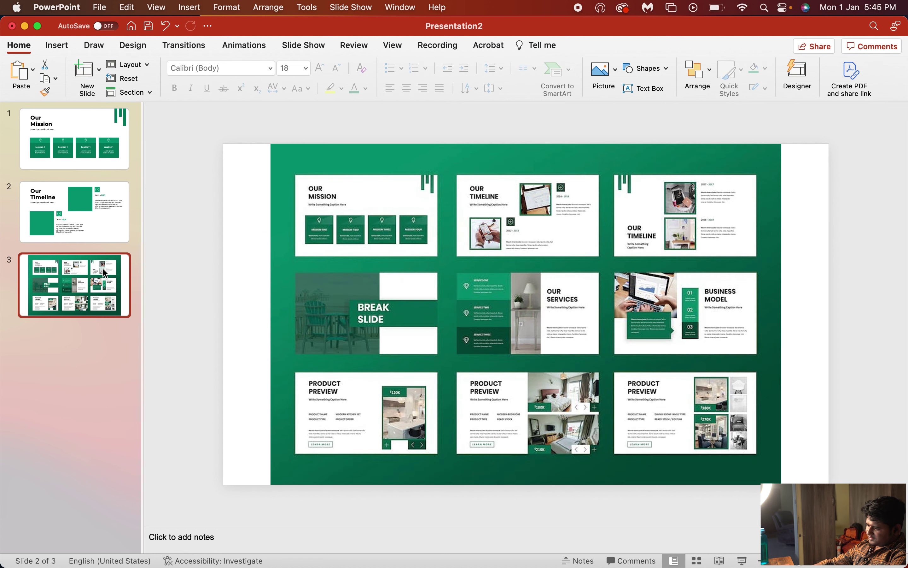
{"action": "left_click", "coordinate": [493, 239]}
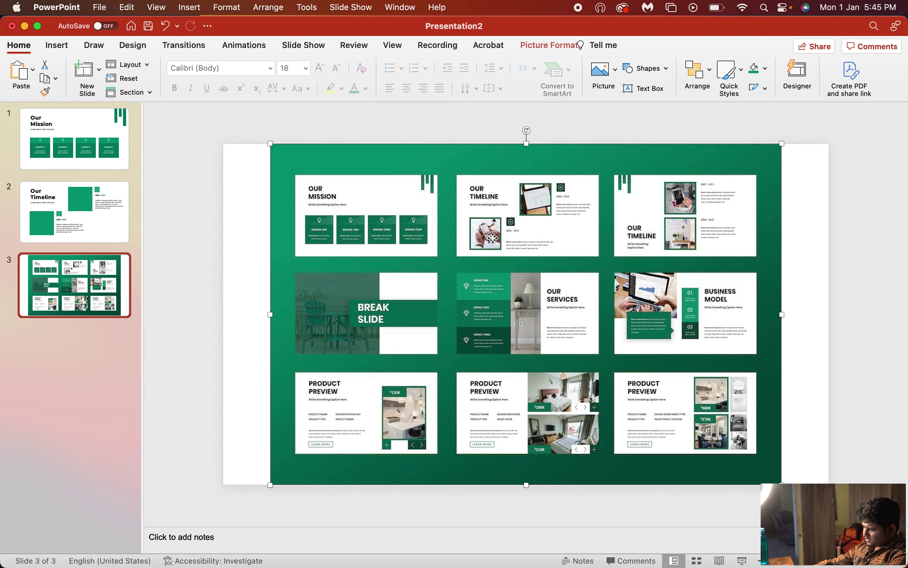
{"action": "left_click", "coordinate": [66, 216]}
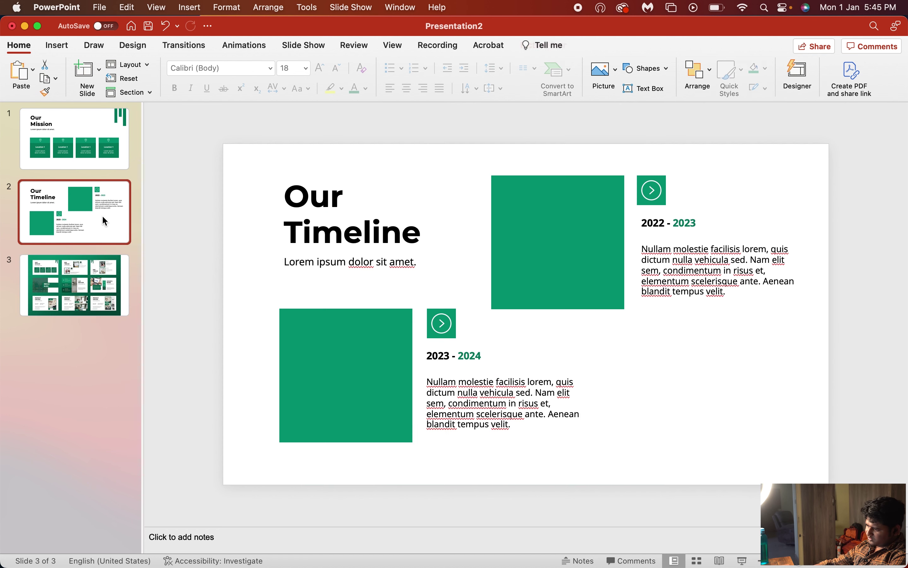
{"action": "left_click", "coordinate": [367, 334]}
{"action": "left_click", "coordinate": [608, 357]}
{"action": "key", "text": "super+Tab"}
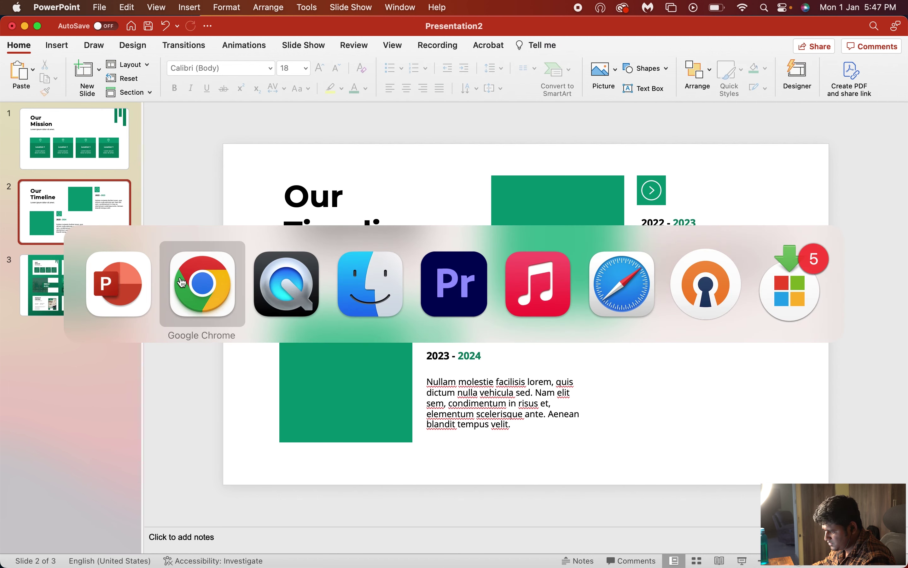
Step: Load freepik.com in a new Chrome tab
{"action": "left_click", "coordinate": [203, 282]}
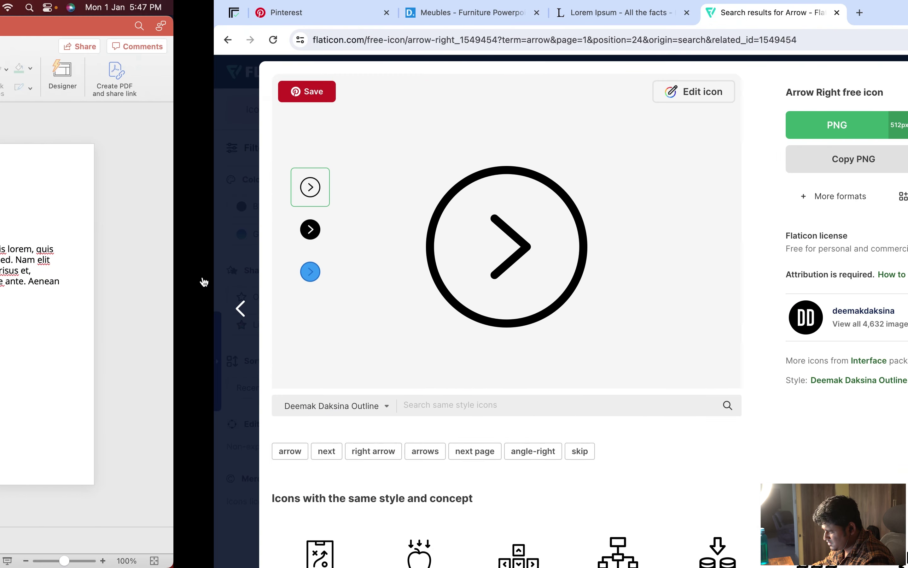
{"action": "key", "text": "super+t"}
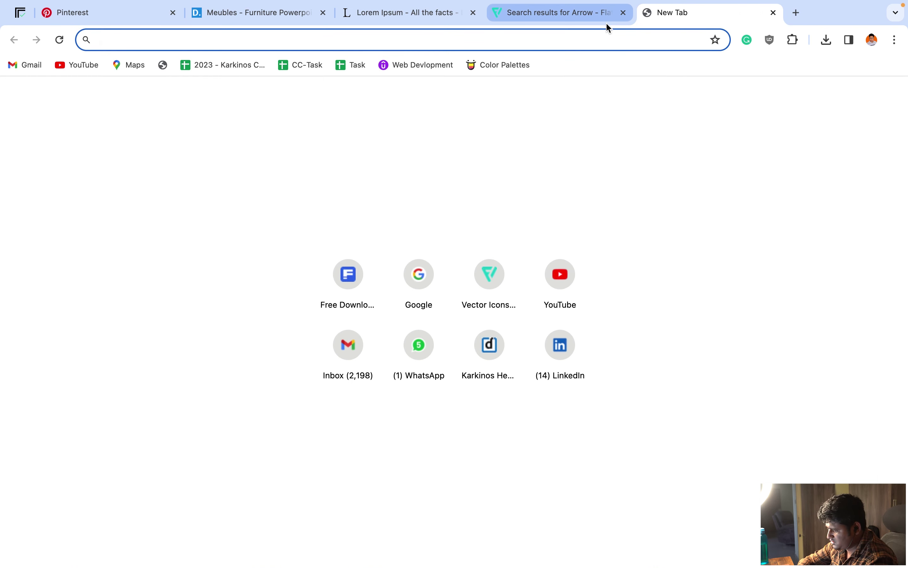
{"action": "type", "text": "free"}
{"action": "key", "text": "BackSpace"}
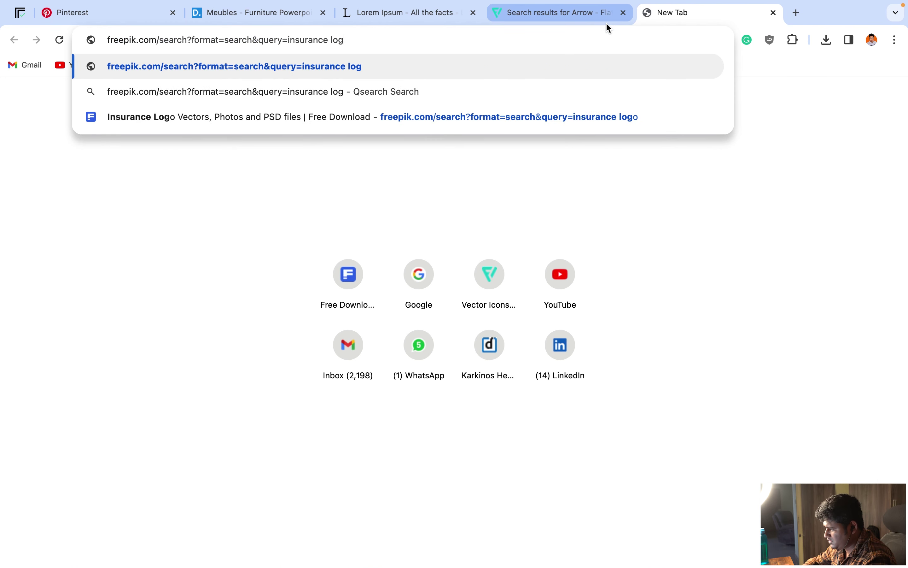
{"action": "key", "text": "BackSpace"}
{"action": "key", "text": "BackSpace"}
{"action": "key", "text": "BackSpace"}
{"action": "key", "text": "BackSpace"}
{"action": "key", "text": "BackSpace"}
{"action": "key", "text": "BackSpace"}
{"action": "key", "text": "BackSpace"}
{"action": "key", "text": "BackSpace"}
{"action": "key", "text": "BackSpace"}
{"action": "key", "text": "BackSpace"}
{"action": "key", "text": "BackSpace"}
{"action": "key", "text": "BackSpace"}
{"action": "key", "text": "BackSpace"}
{"action": "key", "text": "BackSpace"}
{"action": "key", "text": "BackSpace"}
{"action": "key", "text": "BackSpace"}
{"action": "key", "text": "BackSpace"}
{"action": "key", "text": "BackSpace"}
{"action": "key", "text": "BackSpace"}
{"action": "key", "text": "BackSpace"}
{"action": "key", "text": "BackSpace"}
{"action": "key", "text": "BackSpace"}
{"action": "key", "text": "BackSpace"}
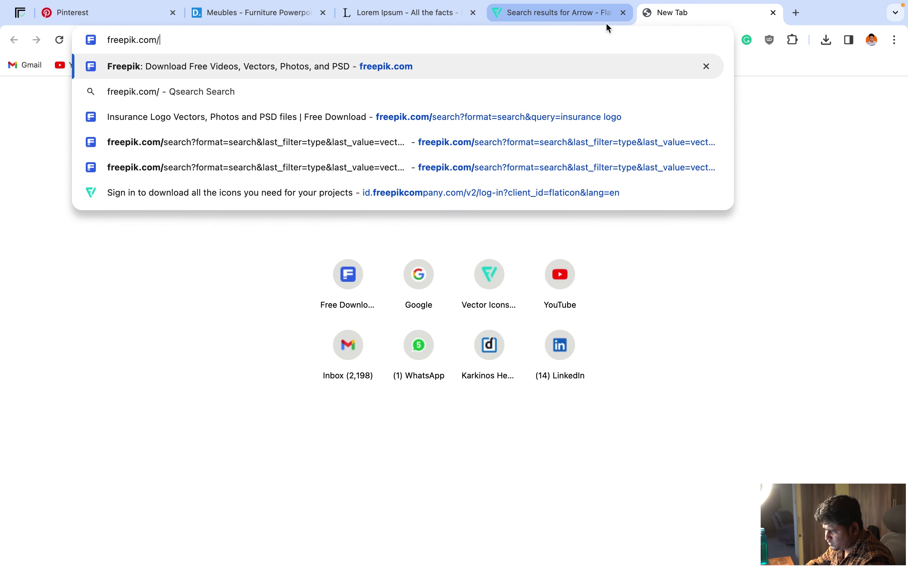
{"action": "key", "text": "Return"}
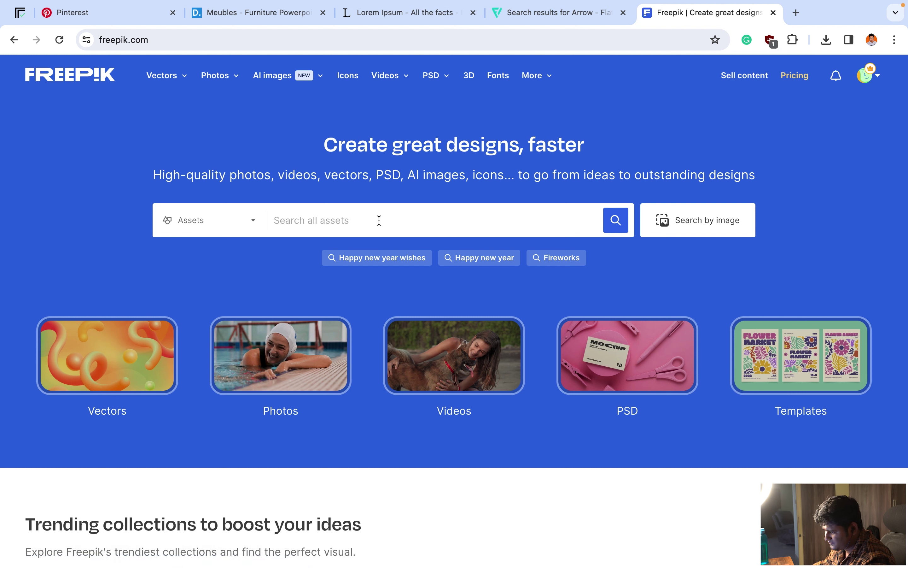
Step: Limit the Freepik search to Photos and search for 'Mobile'
{"action": "left_click", "coordinate": [236, 223]}
{"action": "left_click", "coordinate": [221, 321]}
{"action": "left_click", "coordinate": [307, 221]}
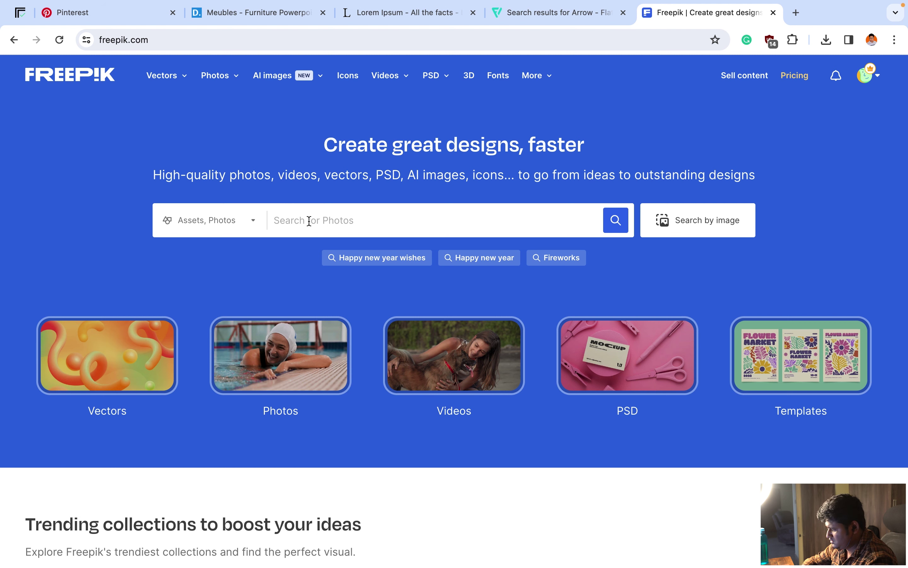
{"action": "type", "text": "Mobile"}
{"action": "key", "text": "Return"}
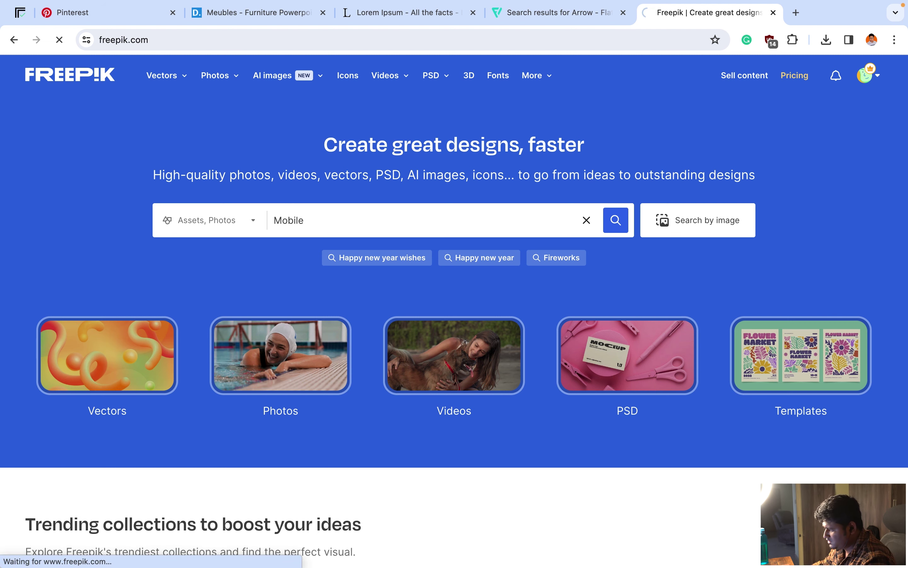
Step: Browse the Mobile photo results to page 2 and filter them to Free photos
{"action": "scroll", "coordinate": [394, 345], "scroll_direction": "down", "scroll_amount": 5}
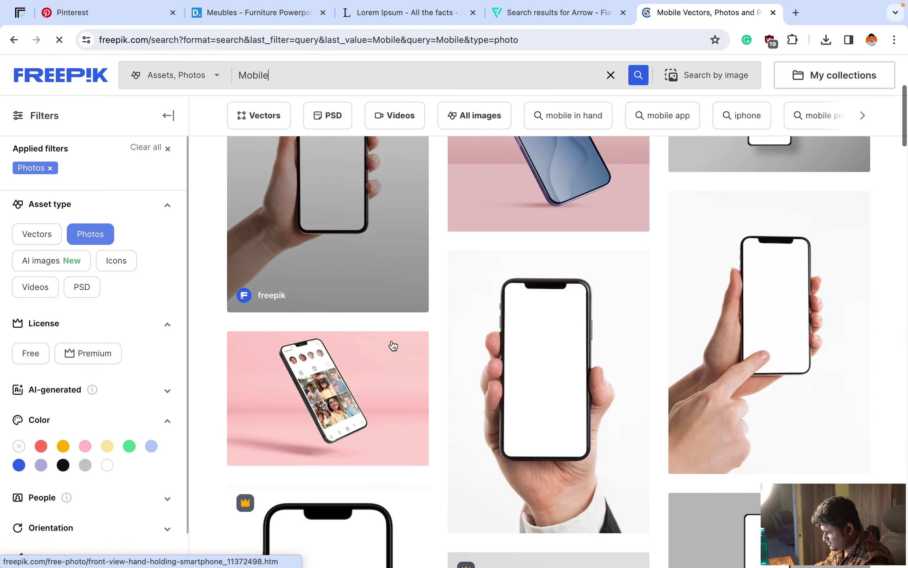
{"action": "scroll", "coordinate": [393, 345], "scroll_direction": "down", "scroll_amount": 5}
{"action": "scroll", "coordinate": [394, 345], "scroll_direction": "down", "scroll_amount": 5}
{"action": "scroll", "coordinate": [393, 345], "scroll_direction": "down", "scroll_amount": 2}
{"action": "scroll", "coordinate": [393, 345], "scroll_direction": "down", "scroll_amount": 5}
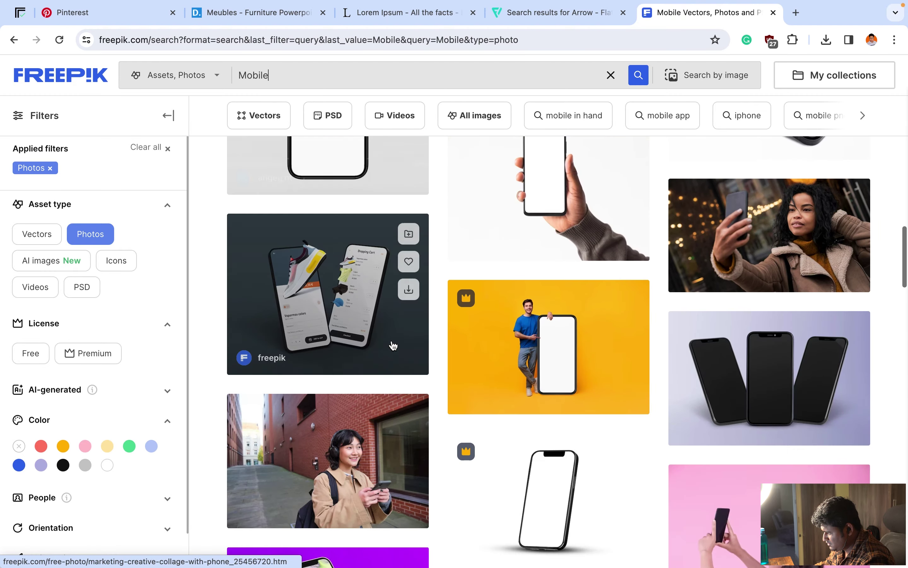
{"action": "scroll", "coordinate": [393, 346], "scroll_direction": "down", "scroll_amount": 2}
{"action": "scroll", "coordinate": [393, 345], "scroll_direction": "down", "scroll_amount": 5}
{"action": "scroll", "coordinate": [393, 346], "scroll_direction": "down", "scroll_amount": 3}
{"action": "scroll", "coordinate": [393, 346], "scroll_direction": "down", "scroll_amount": 3}
{"action": "scroll", "coordinate": [393, 346], "scroll_direction": "down", "scroll_amount": 3}
{"action": "scroll", "coordinate": [394, 345], "scroll_direction": "down", "scroll_amount": 2}
{"action": "scroll", "coordinate": [393, 345], "scroll_direction": "down", "scroll_amount": 5}
{"action": "scroll", "coordinate": [394, 345], "scroll_direction": "down", "scroll_amount": 5}
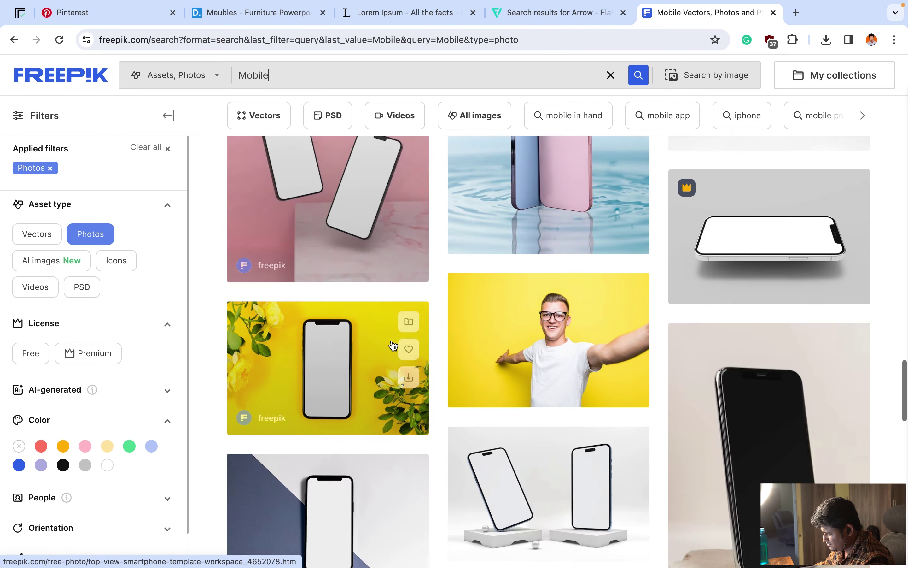
{"action": "scroll", "coordinate": [393, 345], "scroll_direction": "down", "scroll_amount": 5}
{"action": "scroll", "coordinate": [393, 346], "scroll_direction": "down", "scroll_amount": 5}
{"action": "scroll", "coordinate": [393, 346], "scroll_direction": "down", "scroll_amount": 5}
{"action": "scroll", "coordinate": [393, 345], "scroll_direction": "down", "scroll_amount": 1}
{"action": "scroll", "coordinate": [393, 345], "scroll_direction": "down", "scroll_amount": 2}
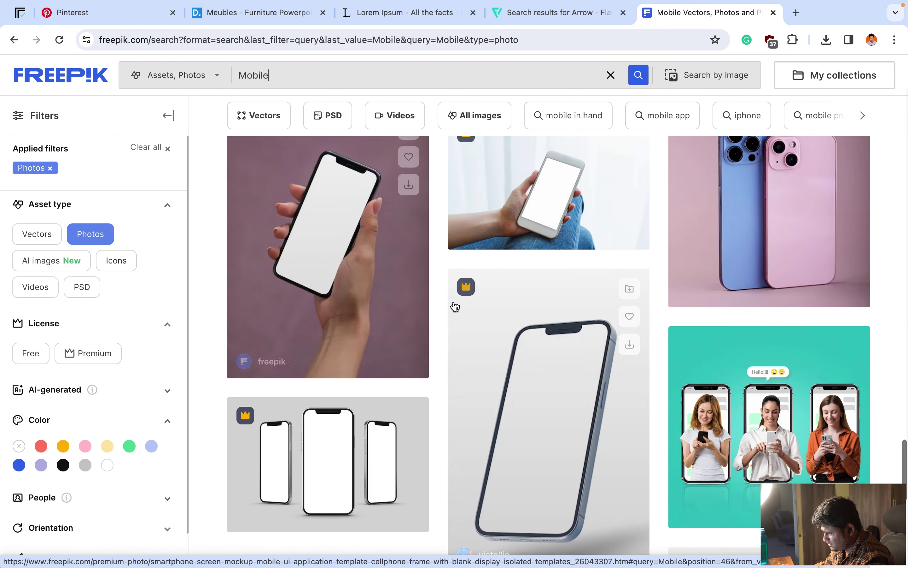
{"action": "scroll", "coordinate": [414, 319], "scroll_direction": "down", "scroll_amount": 6}
{"action": "scroll", "coordinate": [414, 321], "scroll_direction": "down", "scroll_amount": 4}
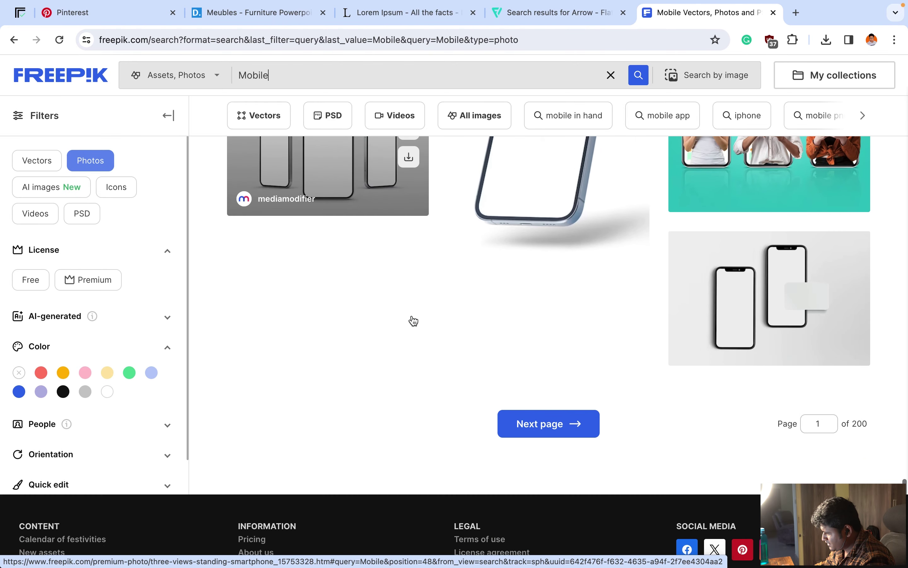
{"action": "left_click", "coordinate": [564, 426]}
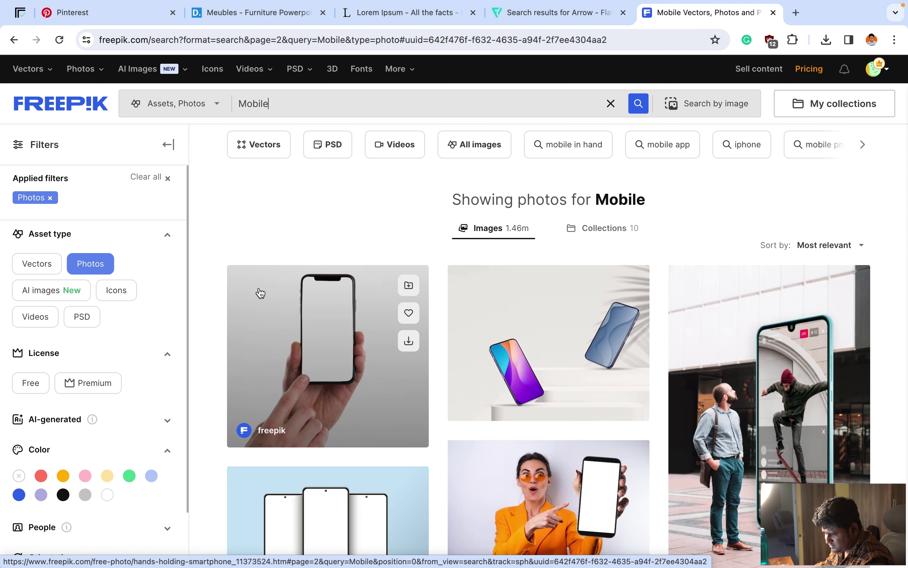
{"action": "left_click", "coordinate": [35, 386]}
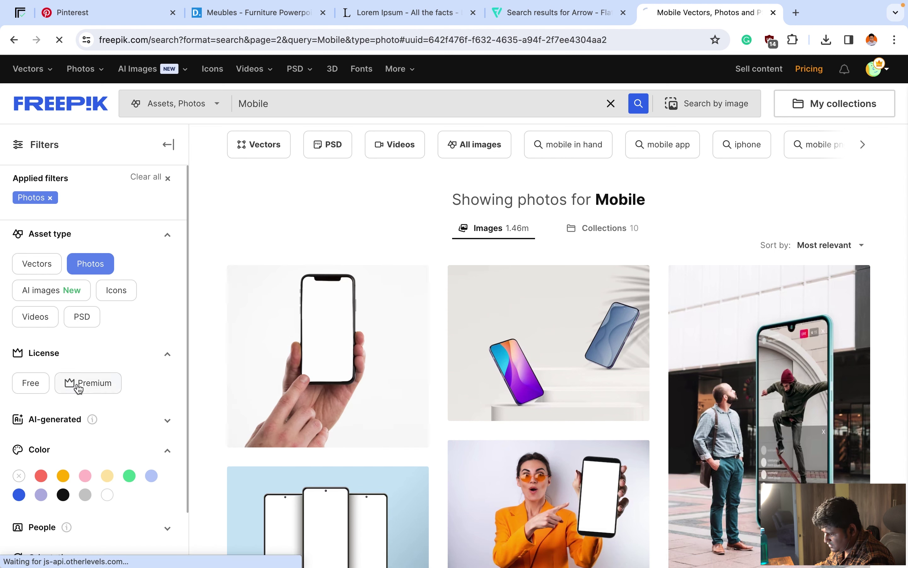
Step: Open the pink 'creative reels composition' phone photo and copy the image
{"action": "scroll", "coordinate": [403, 366], "scroll_direction": "down", "scroll_amount": 1}
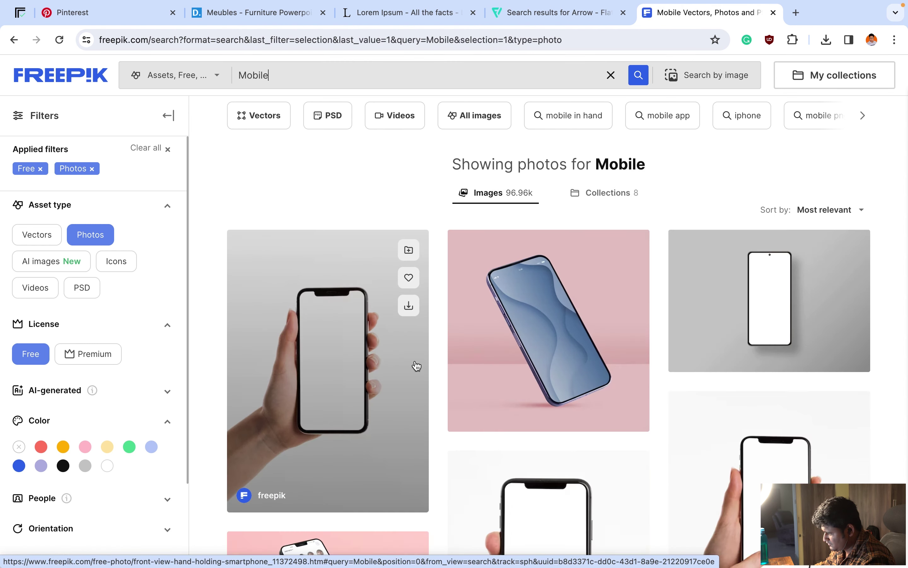
{"action": "scroll", "coordinate": [403, 366], "scroll_direction": "down", "scroll_amount": 5}
{"action": "scroll", "coordinate": [409, 366], "scroll_direction": "down", "scroll_amount": 4}
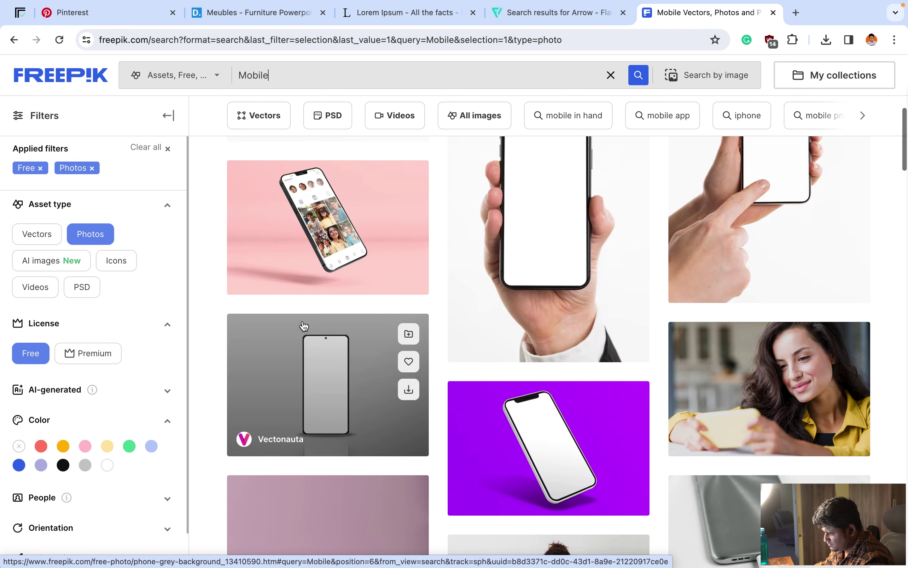
{"action": "left_click", "coordinate": [343, 271]}
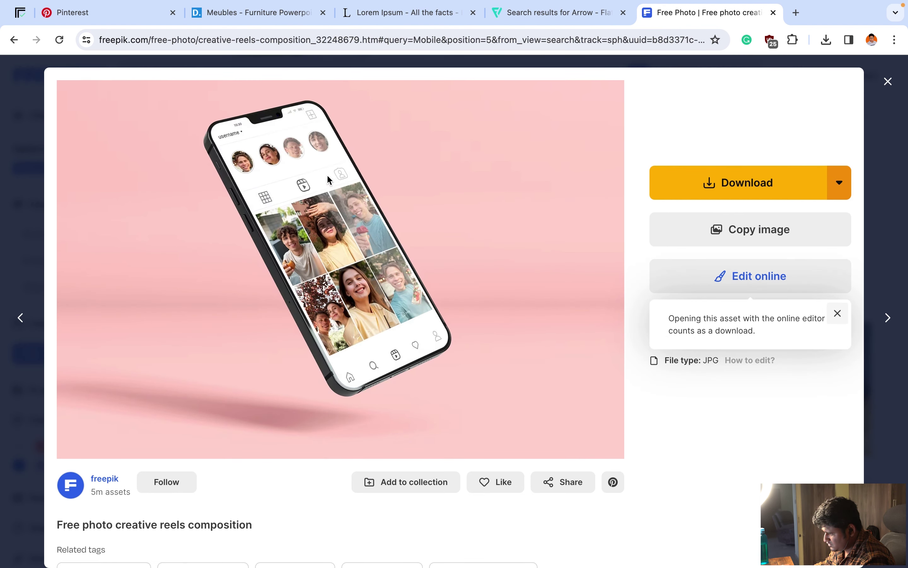
{"action": "right_click", "coordinate": [362, 167]}
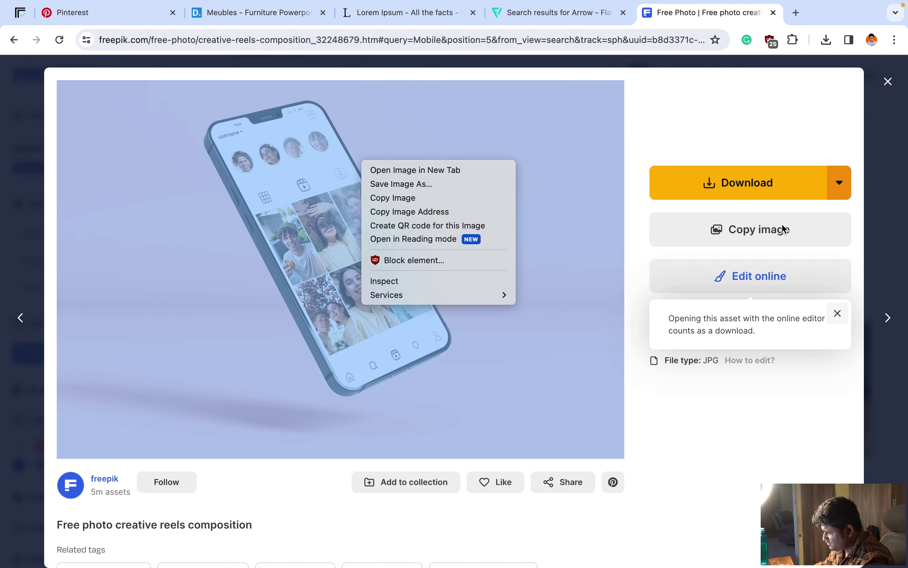
{"action": "left_click", "coordinate": [773, 132]}
{"action": "left_click", "coordinate": [774, 229]}
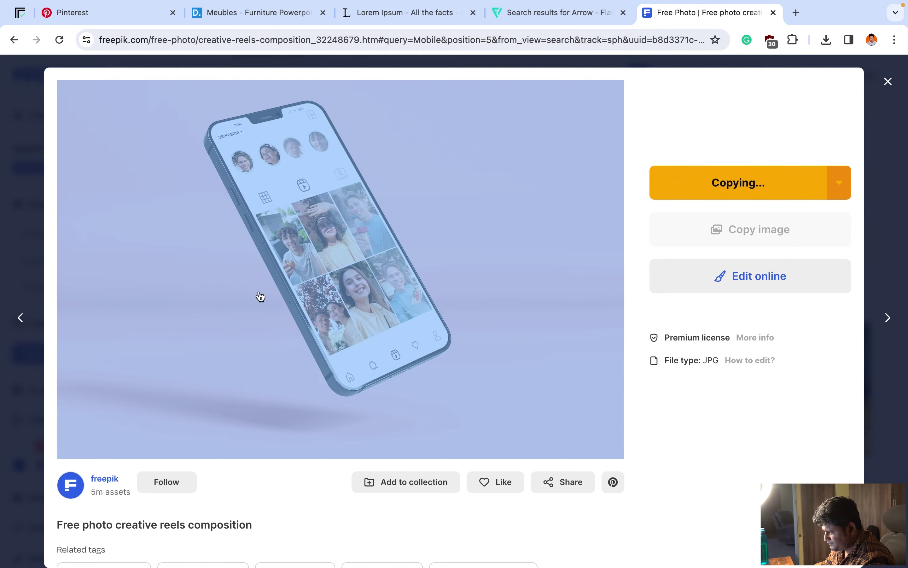
{"action": "key", "text": "super+Tab"}
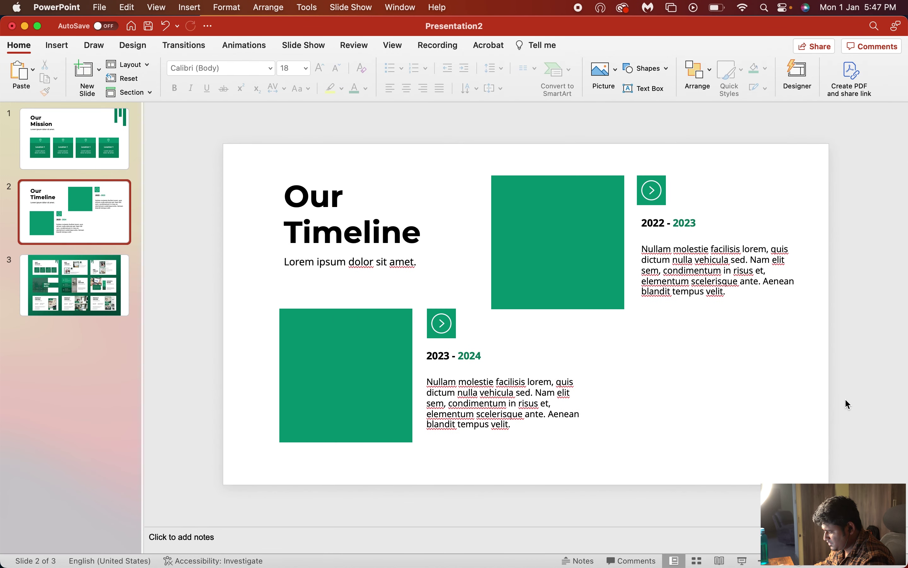
Step: Paste the phone photo and size it to about 11 × 7.4 cm over the lower-left square
{"action": "key", "text": "super+v"}
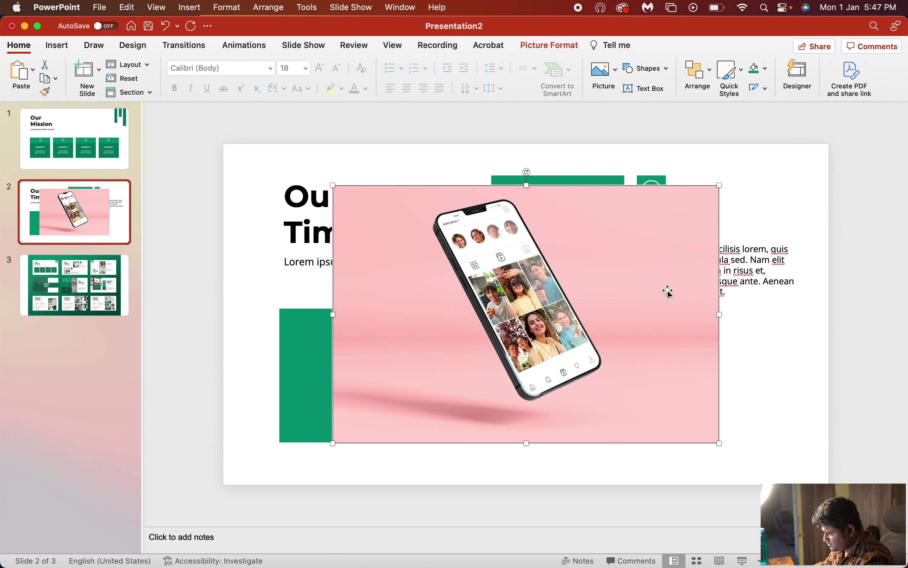
{"action": "left_click_drag", "start_coordinate": [660, 313], "coordinate": [609, 306]}
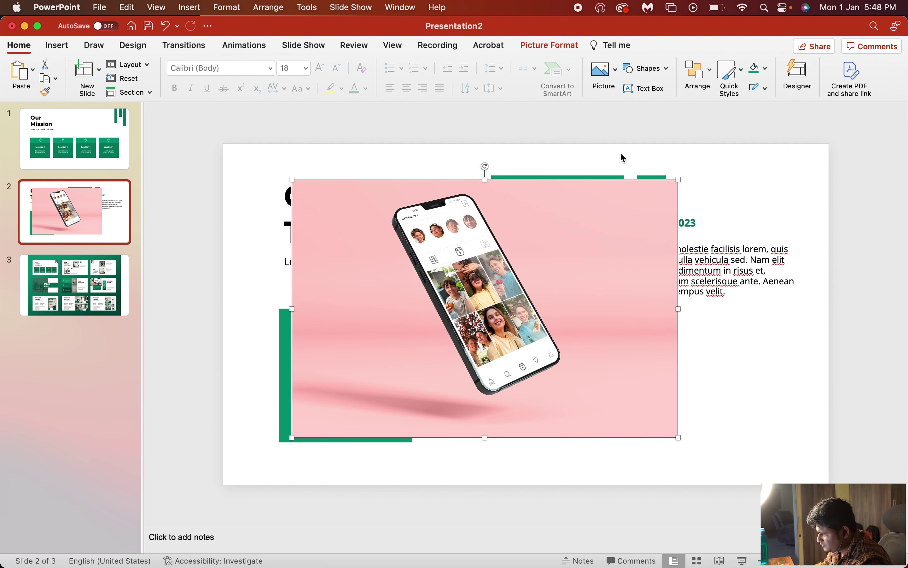
{"action": "mouse_move", "coordinate": [683, 183]}
{"action": "left_mouse_down"}
{"action": "mouse_move", "coordinate": [363, 317]}
{"action": "mouse_move", "coordinate": [398, 309]}
{"action": "left_mouse_up"}
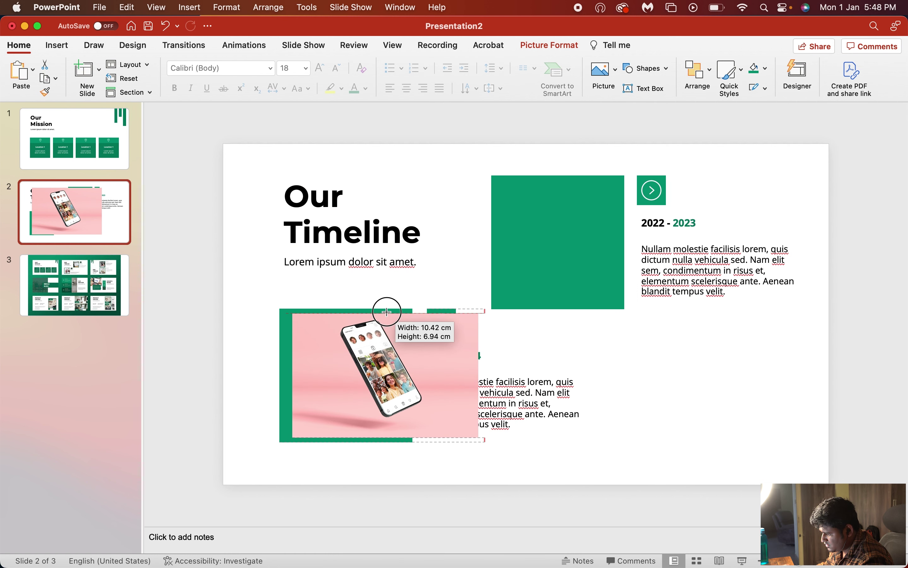
{"action": "left_click_drag", "start_coordinate": [434, 337], "coordinate": [421, 342]}
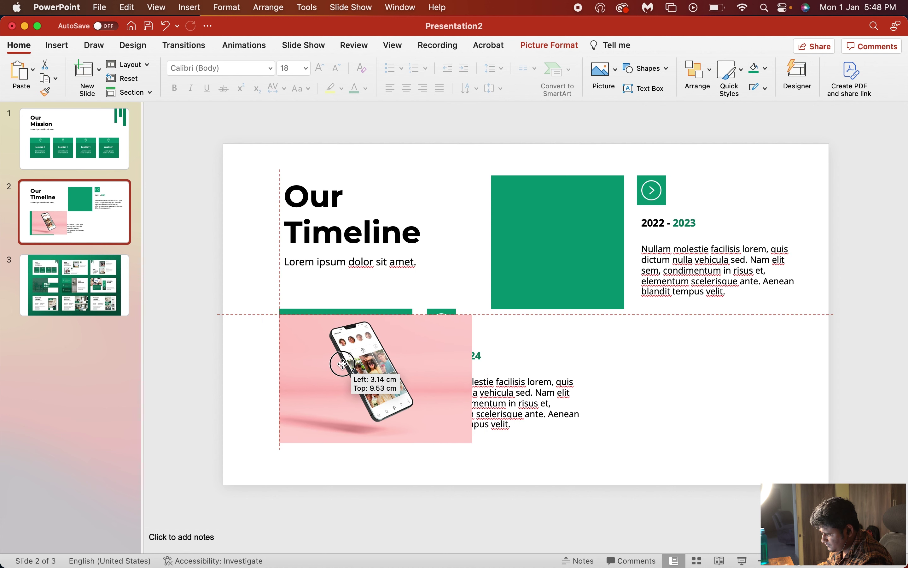
{"action": "mouse_move", "coordinate": [474, 314]}
{"action": "left_mouse_down"}
{"action": "mouse_move", "coordinate": [482, 306]}
{"action": "mouse_move", "coordinate": [425, 320]}
{"action": "left_mouse_up"}
{"action": "left_click", "coordinate": [665, 373]}
Step: Send the phone photo to the back, behind the green square
{"action": "left_click", "coordinate": [271, 355]}
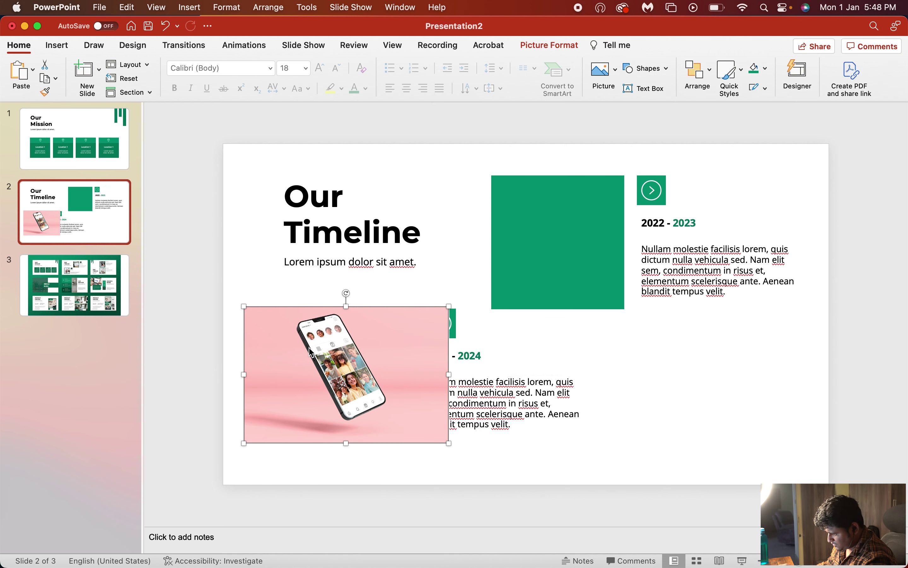
{"action": "right_click", "coordinate": [308, 351]}
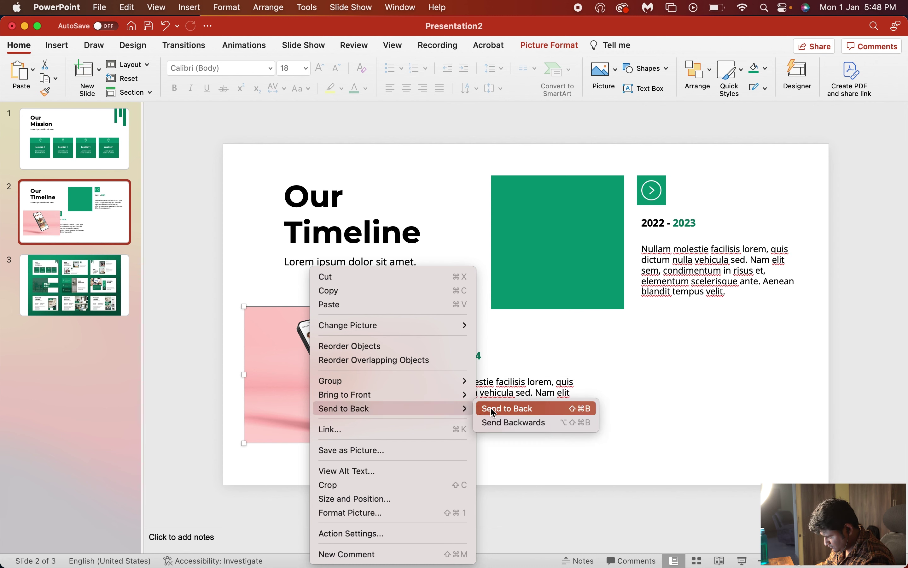
{"action": "left_click", "coordinate": [494, 408]}
{"action": "left_click", "coordinate": [659, 416]}
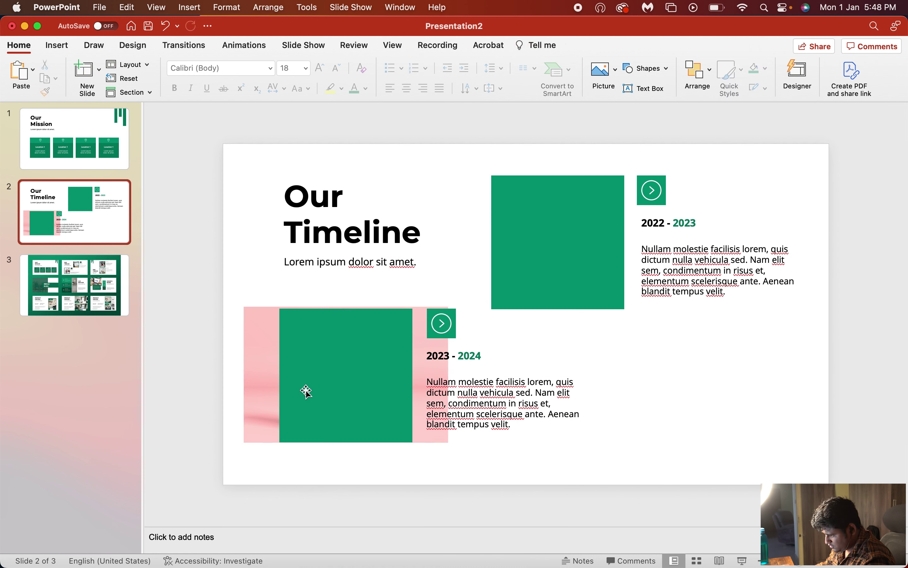
{"action": "left_click", "coordinate": [271, 384]}
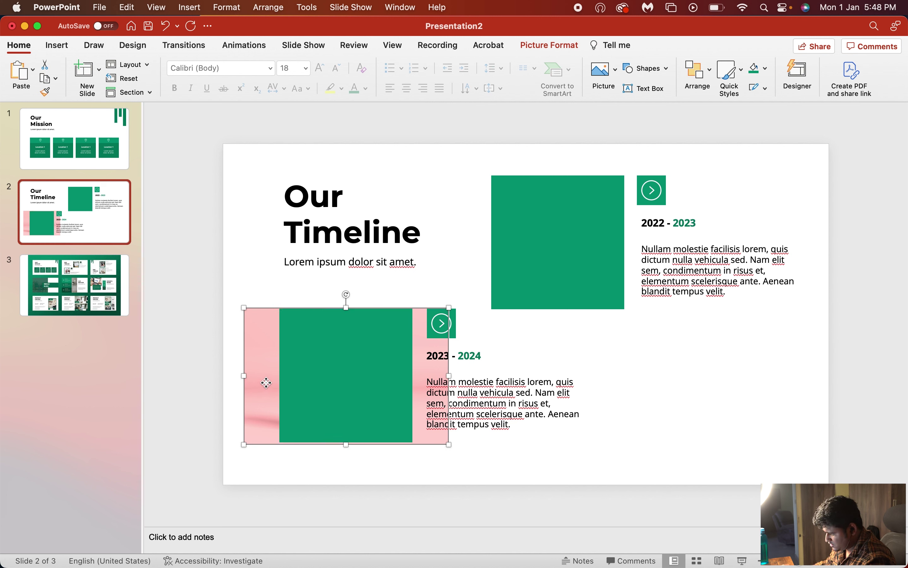
{"action": "left_click", "coordinate": [646, 384]}
{"action": "left_click", "coordinate": [340, 370]}
{"action": "key", "text": "Escape"}
Step: Crop the photo to the green square using Merge Shapes > Intersect
{"action": "left_click", "coordinate": [255, 394]}
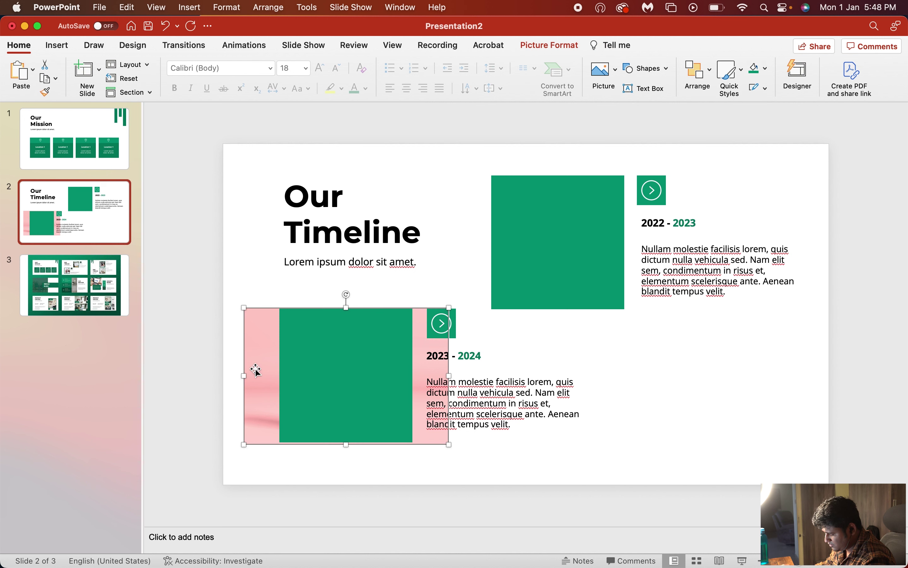
{"action": "left_click", "coordinate": [318, 349], "text": "shift"}
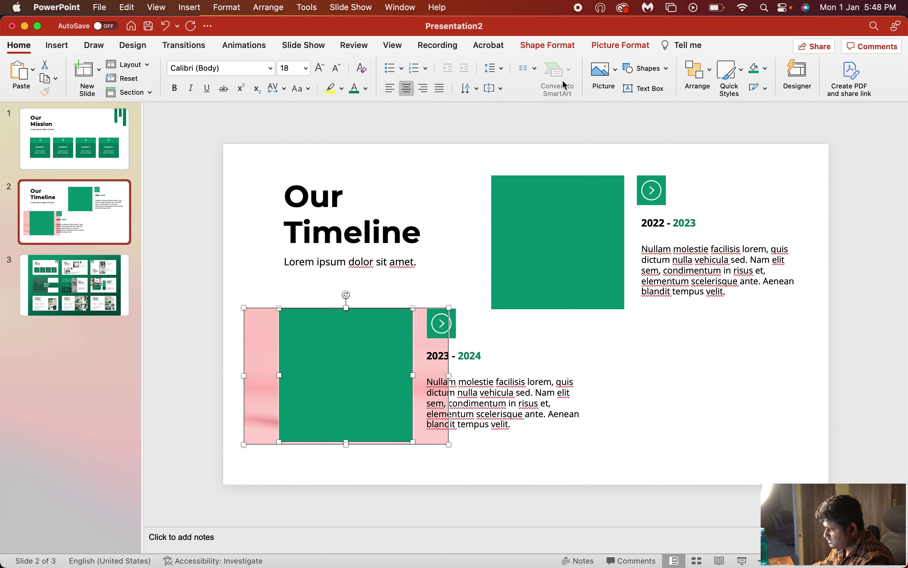
{"action": "left_click", "coordinate": [553, 49]}
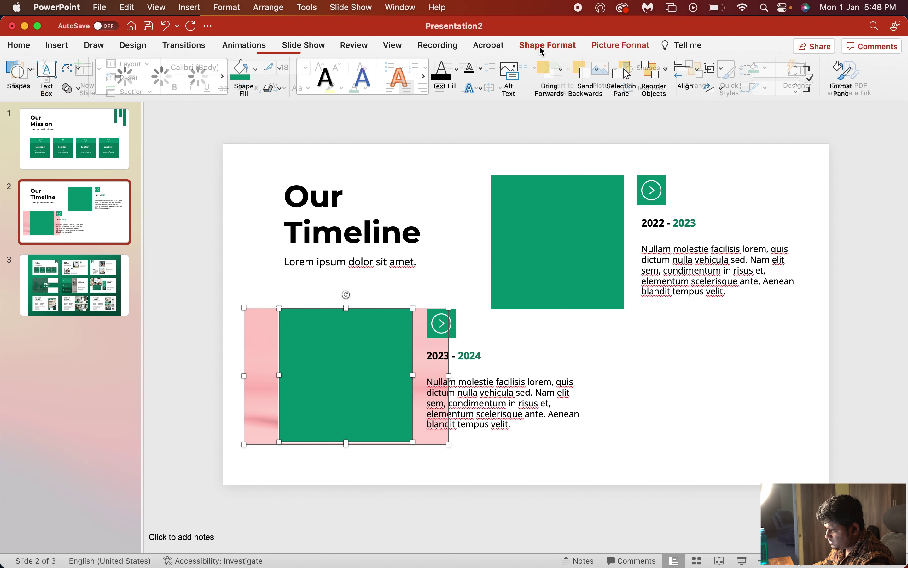
{"action": "left_click", "coordinate": [80, 90]}
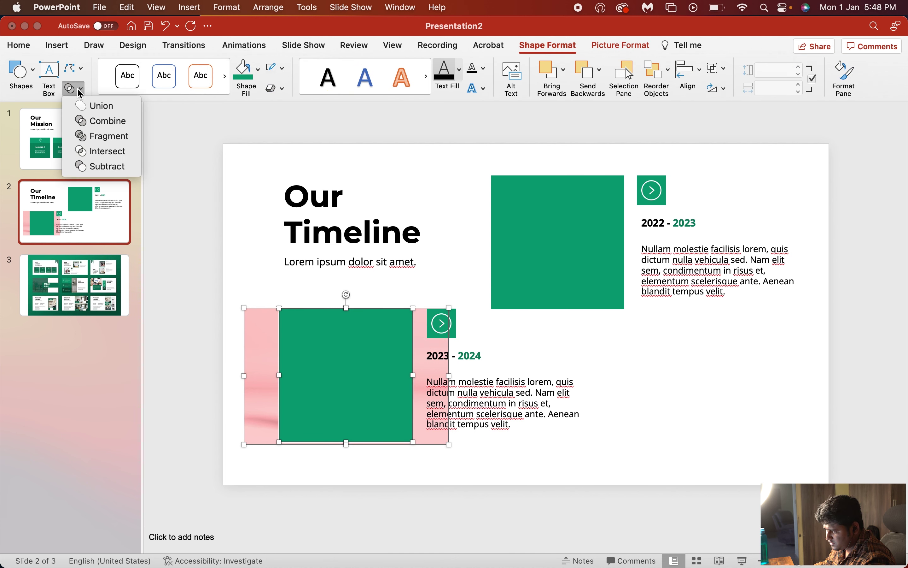
{"action": "left_click", "coordinate": [116, 152]}
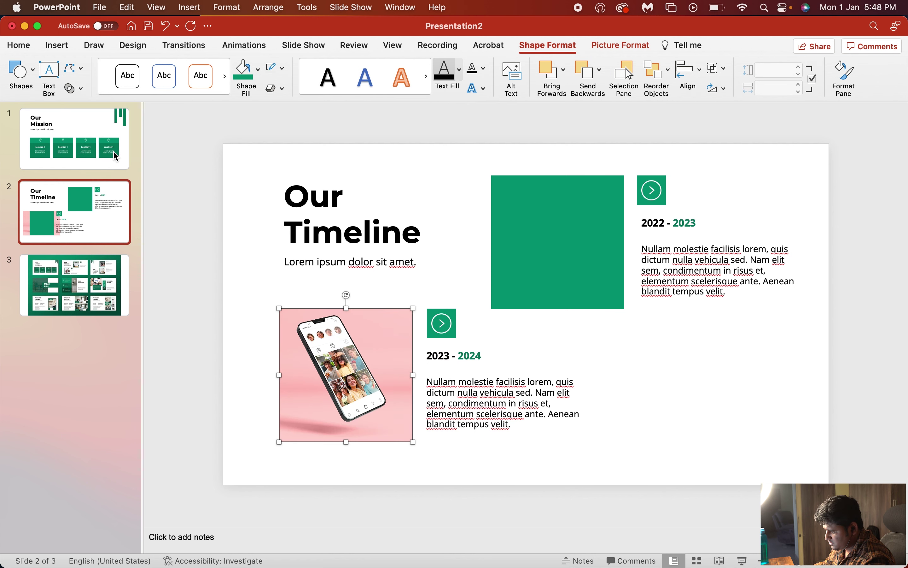
{"action": "left_click", "coordinate": [760, 407]}
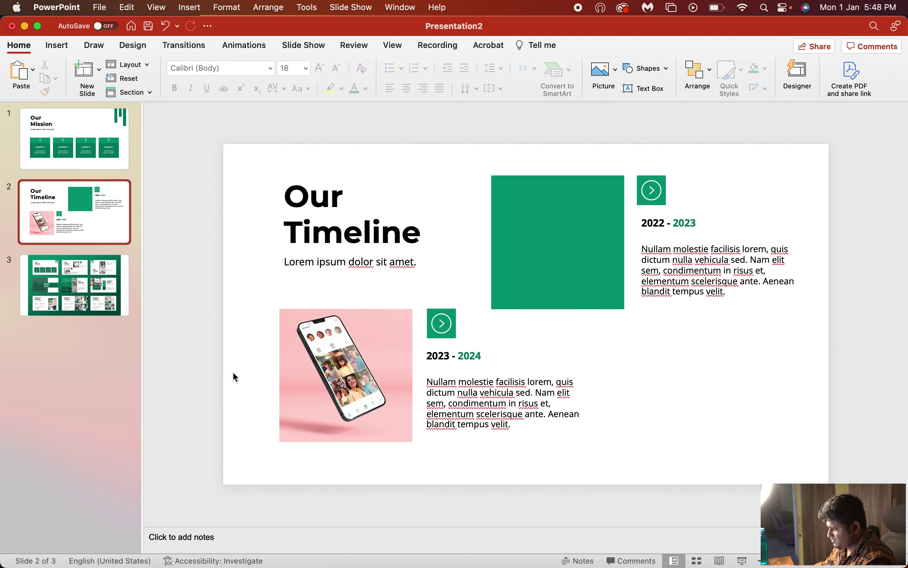
{"action": "left_click", "coordinate": [566, 238]}
{"action": "left_click", "coordinate": [646, 353]}
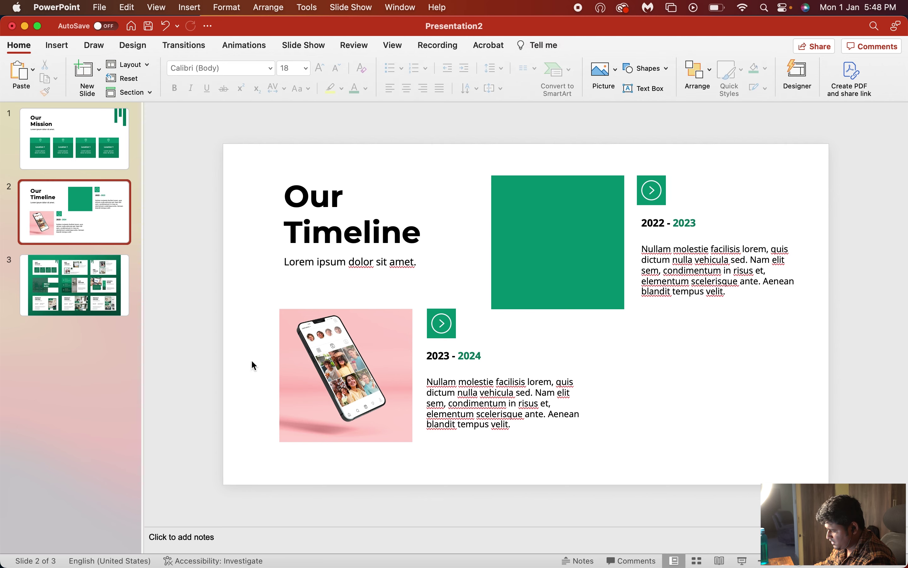
{"action": "key", "text": "super+Tab"}
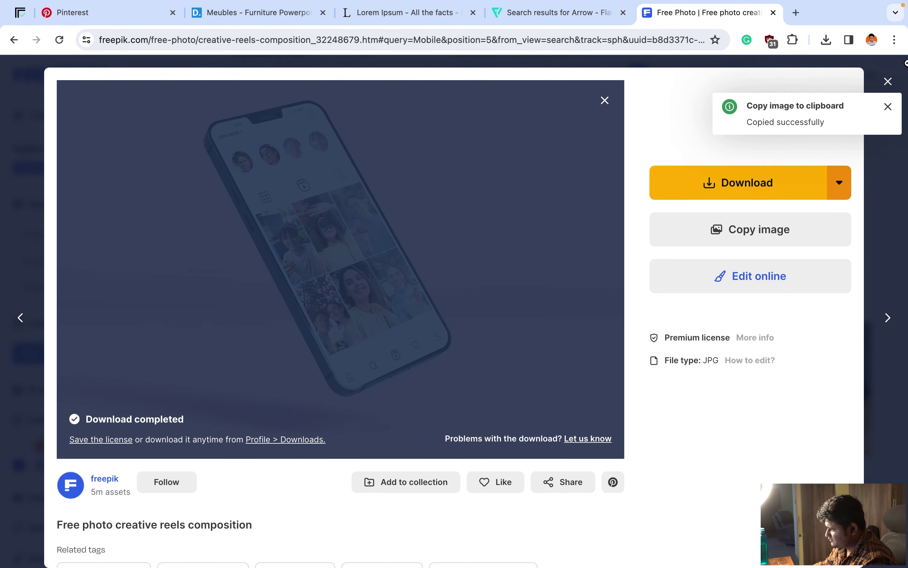
Step: Close the photo preview and search Freepik photos for 'ipad'
{"action": "left_click", "coordinate": [888, 81]}
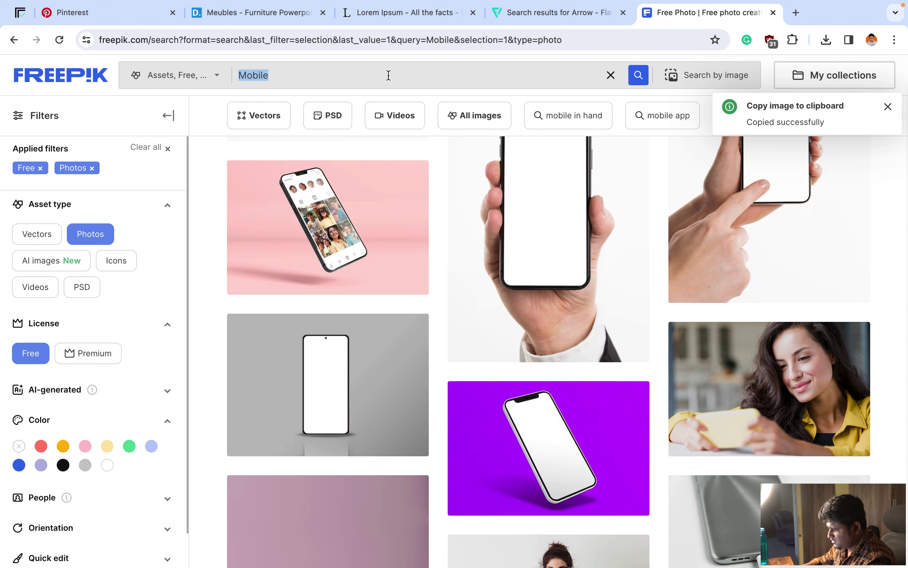
{"action": "type", "text": "d"}
{"action": "key", "text": "Return"}
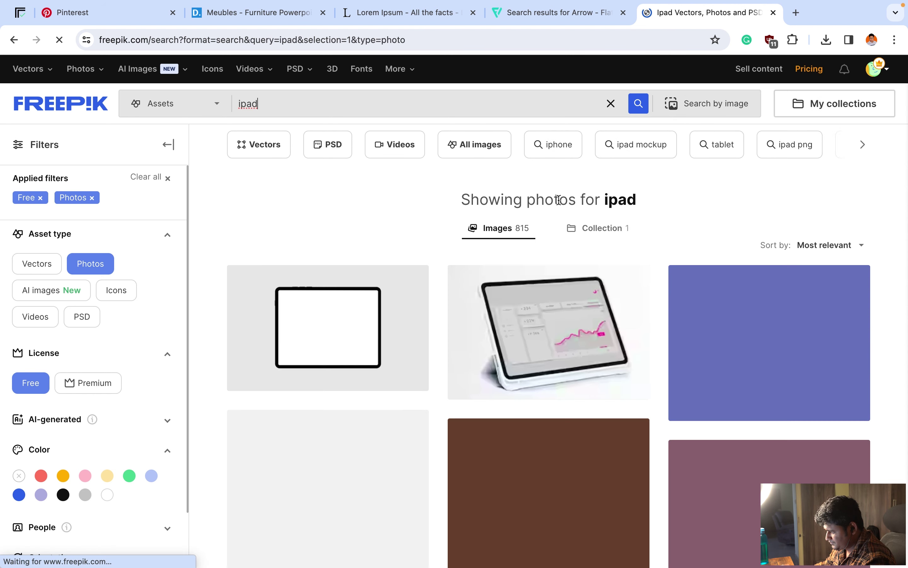
{"action": "scroll", "coordinate": [487, 270], "scroll_direction": "down", "scroll_amount": 3}
{"action": "scroll", "coordinate": [491, 270], "scroll_direction": "down", "scroll_amount": 3}
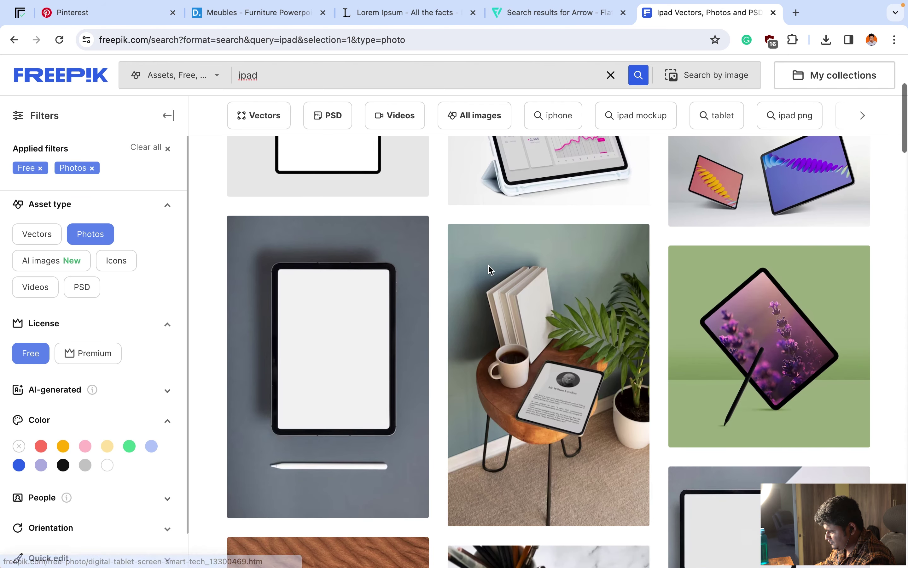
{"action": "scroll", "coordinate": [491, 270], "scroll_direction": "down", "scroll_amount": 2}
{"action": "scroll", "coordinate": [491, 269], "scroll_direction": "down", "scroll_amount": 1}
{"action": "scroll", "coordinate": [491, 270], "scroll_direction": "down", "scroll_amount": 1}
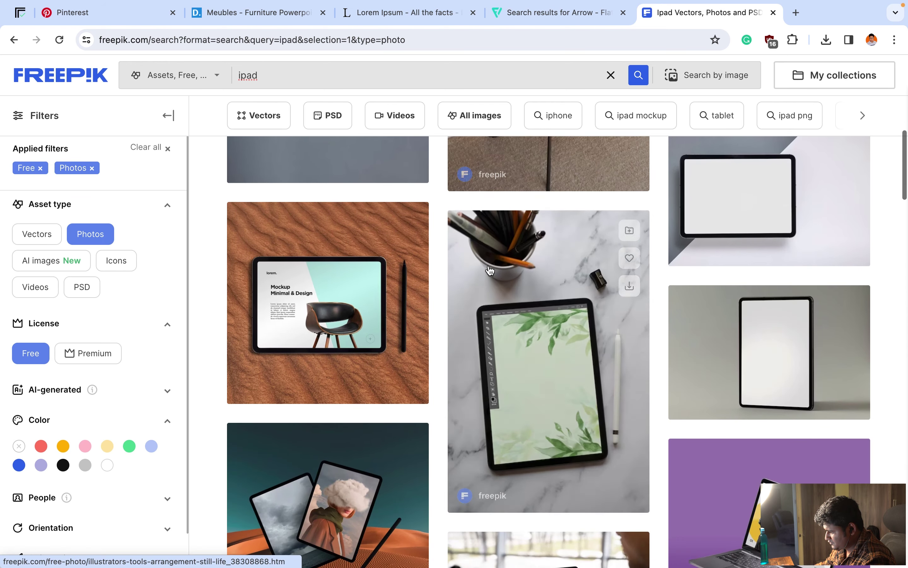
{"action": "scroll", "coordinate": [491, 269], "scroll_direction": "down", "scroll_amount": 1}
{"action": "scroll", "coordinate": [491, 269], "scroll_direction": "down", "scroll_amount": 1}
{"action": "scroll", "coordinate": [526, 323], "scroll_direction": "down", "scroll_amount": 2}
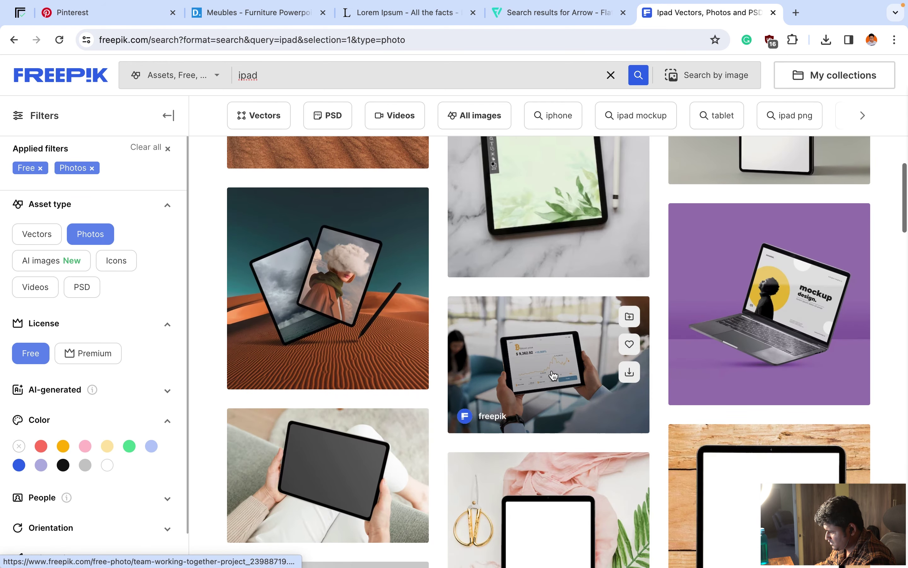
Step: Copy the tablet photo with the Bitcoin chart and paste it onto slide 2
{"action": "left_click", "coordinate": [548, 353]}
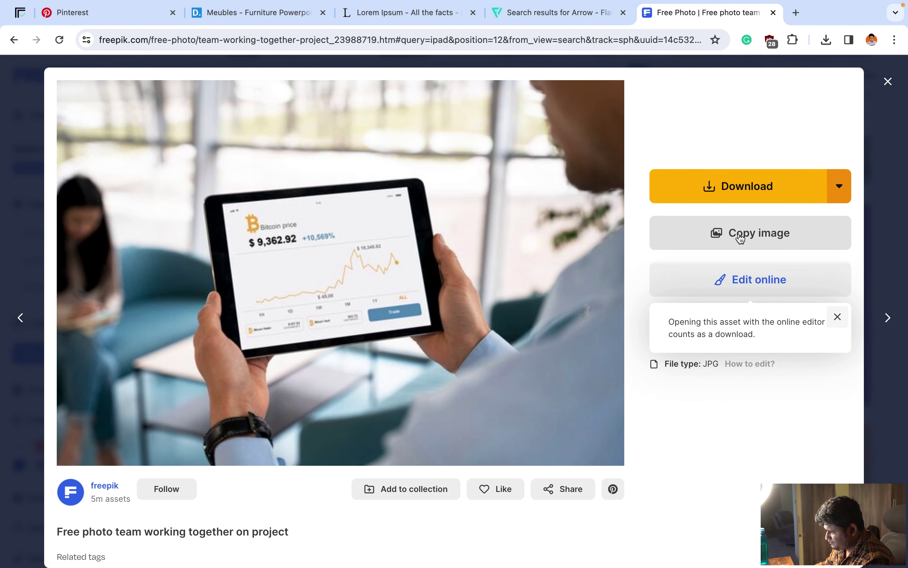
{"action": "left_click", "coordinate": [738, 237]}
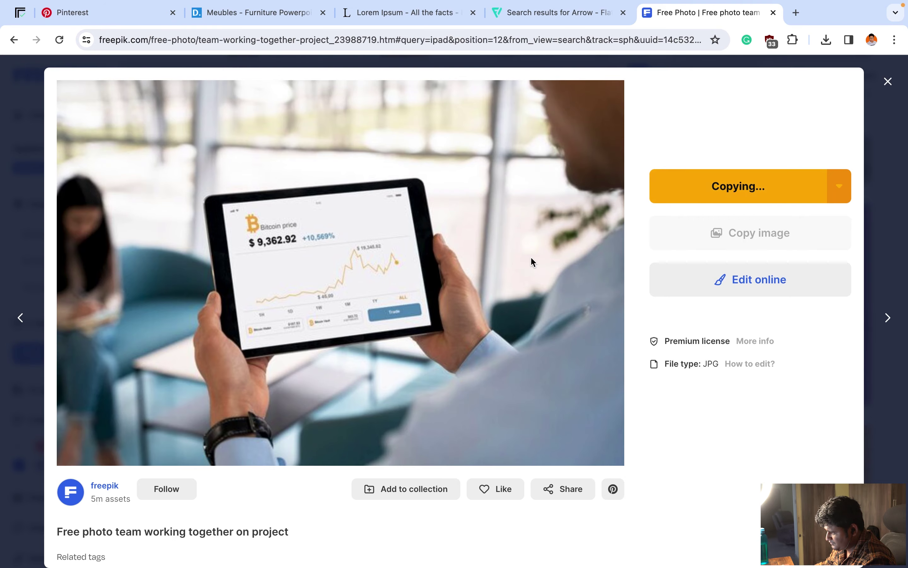
{"action": "key", "text": "super+Tab"}
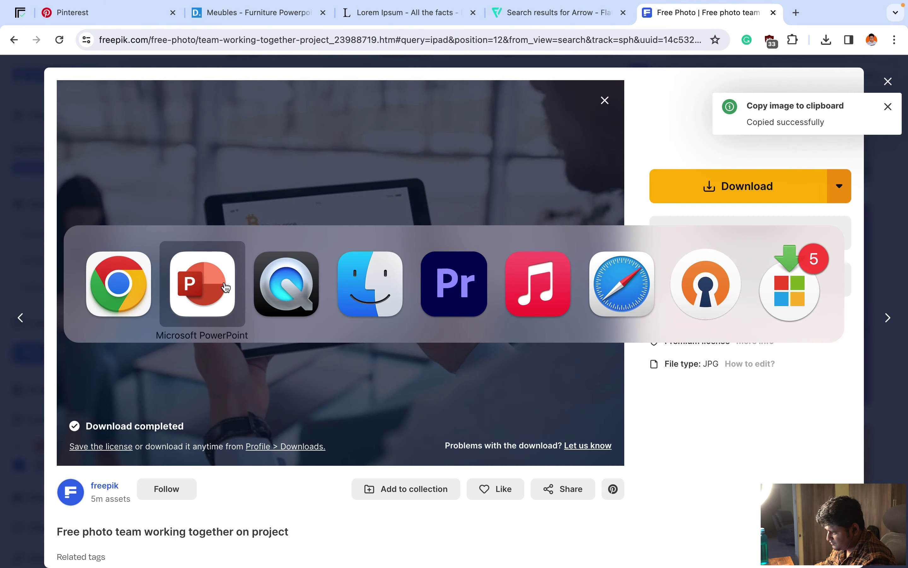
{"action": "left_click", "coordinate": [229, 288]}
{"action": "key", "text": "super+v"}
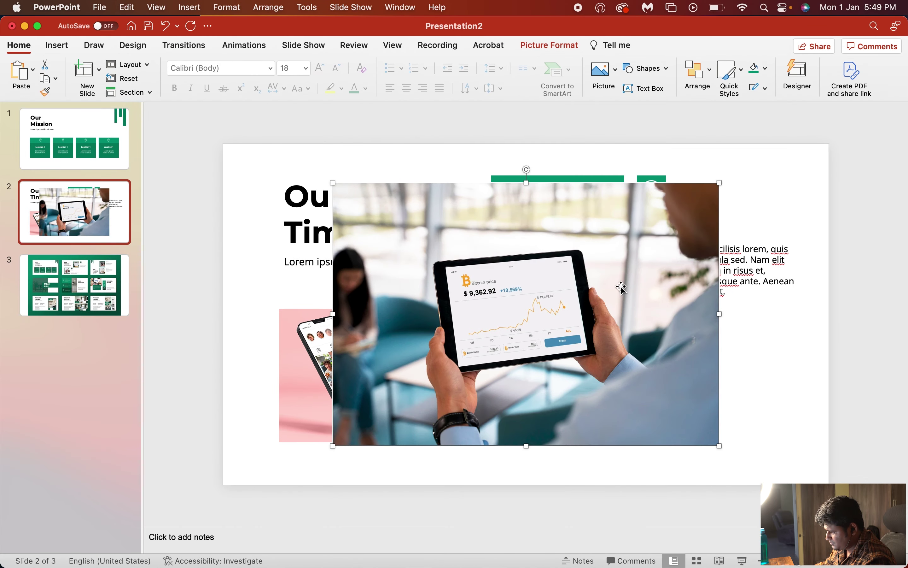
Step: Shrink the tablet photo and move it over the upper-right green square
{"action": "left_click_drag", "start_coordinate": [497, 297], "coordinate": [656, 289]}
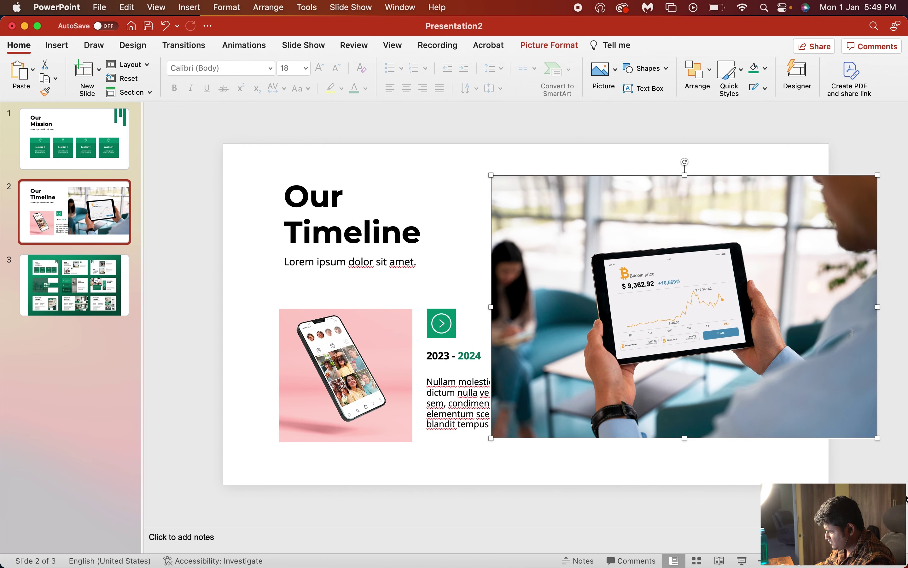
{"action": "left_click_drag", "start_coordinate": [877, 438], "coordinate": [683, 314]}
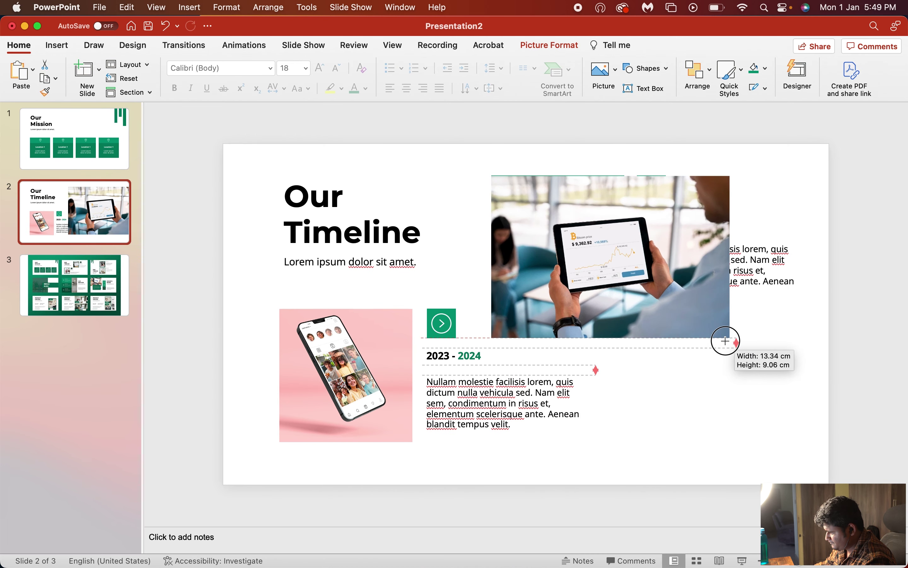
{"action": "left_click_drag", "start_coordinate": [667, 300], "coordinate": [647, 300]}
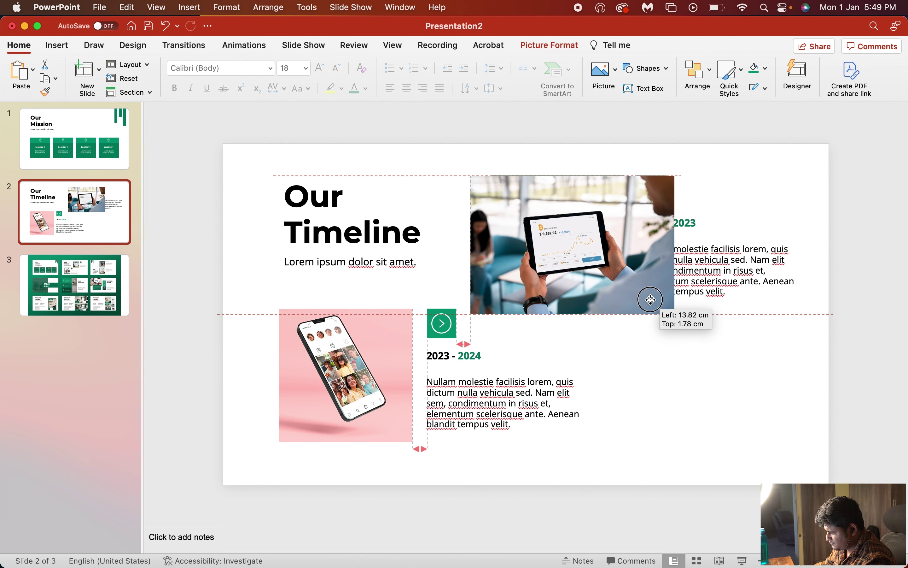
{"action": "left_click_drag", "start_coordinate": [648, 300], "coordinate": [644, 301]}
Step: Send the tablet photo behind the green rectangle
{"action": "key", "text": "super+shift+b"}
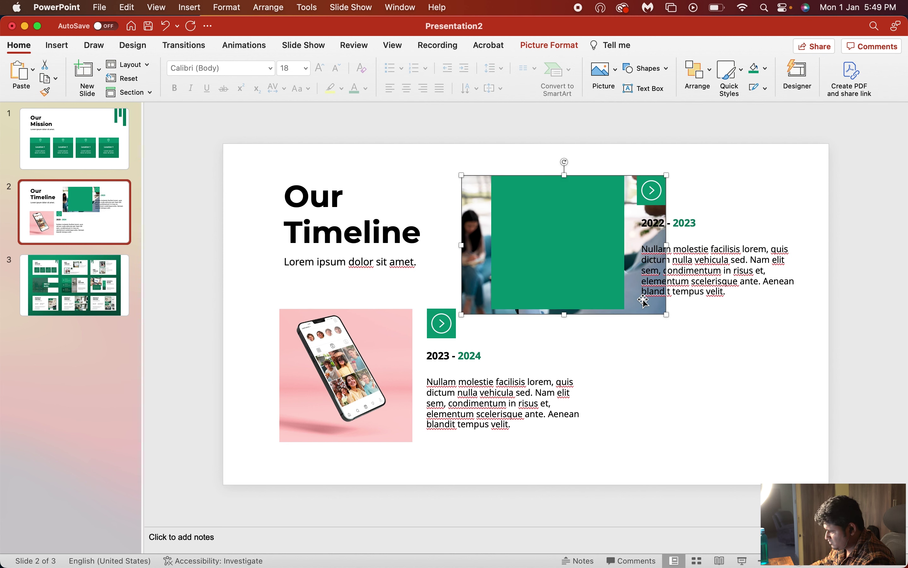
{"action": "key", "text": "super+z"}
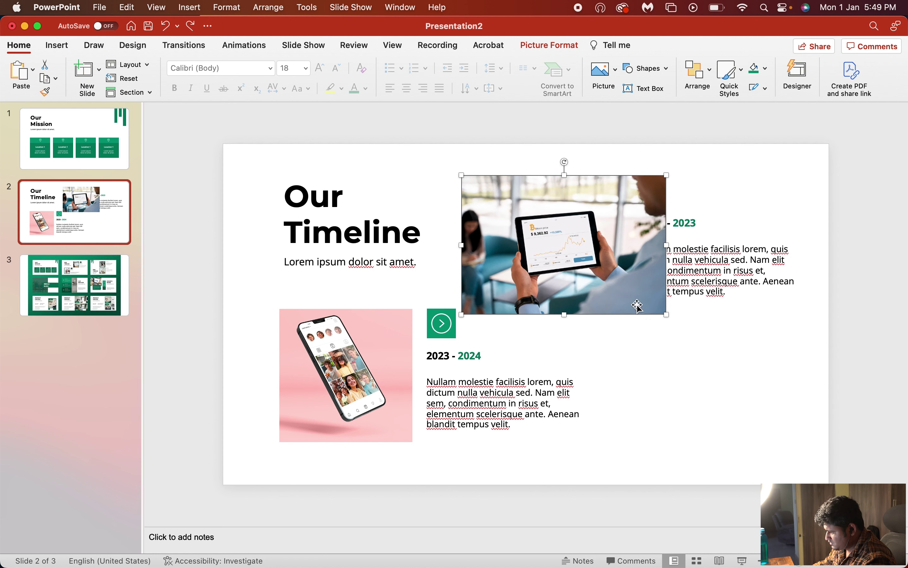
{"action": "left_click_drag", "start_coordinate": [610, 293], "coordinate": [611, 288]}
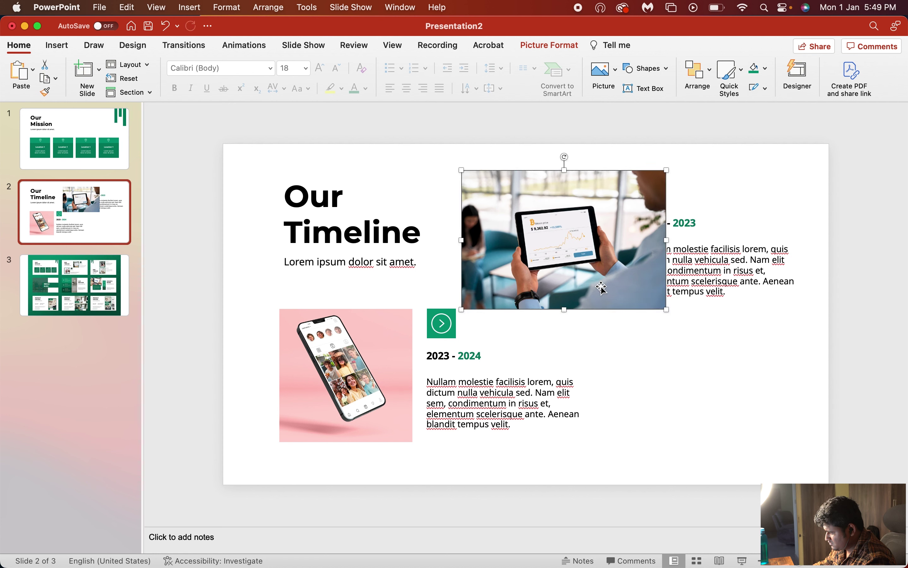
{"action": "right_click", "coordinate": [588, 267]}
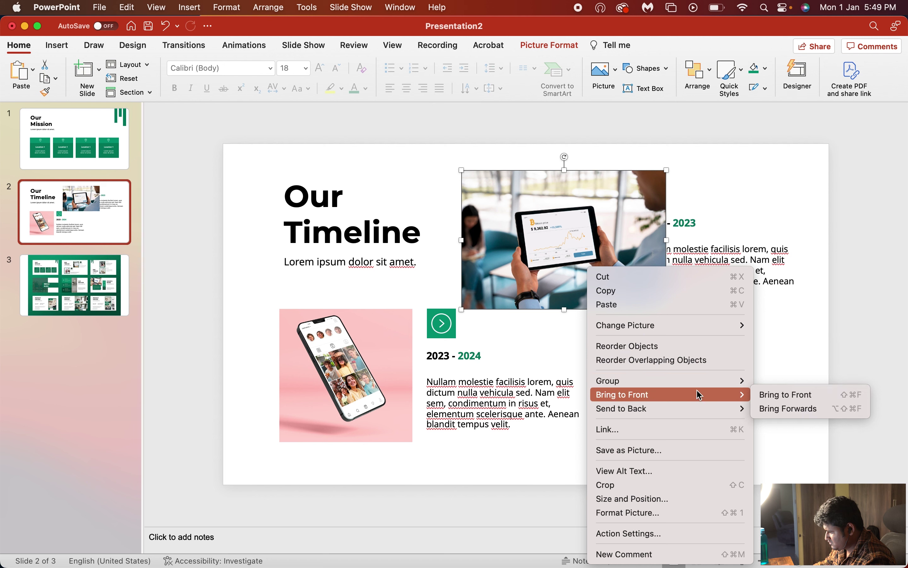
{"action": "mouse_move", "coordinate": [622, 409]}
{"action": "left_click", "coordinate": [782, 409]}
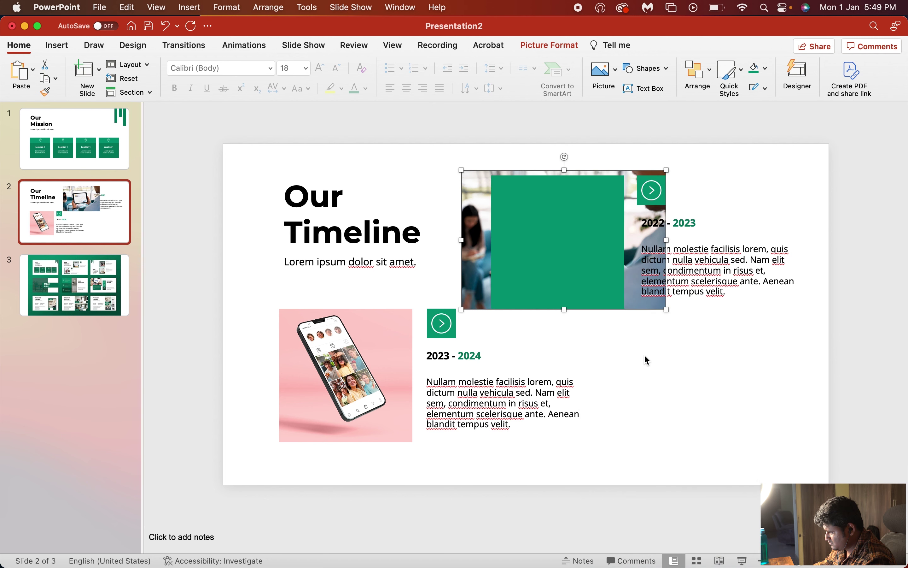
{"action": "left_click", "coordinate": [676, 393]}
{"action": "left_click_drag", "start_coordinate": [475, 243], "coordinate": [468, 246]}
{"action": "left_click", "coordinate": [709, 392]}
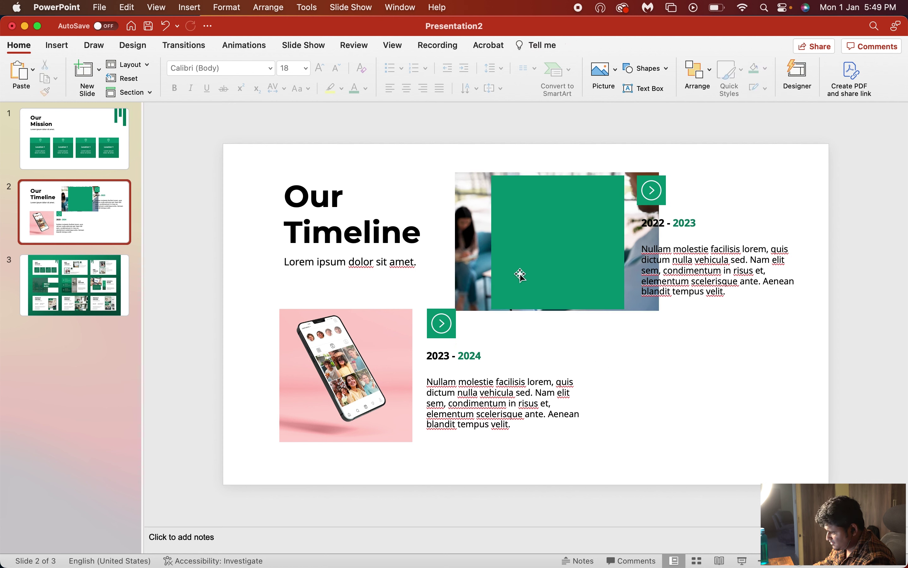
Step: Intersect the tablet photo with the green rectangle, then view the slide 3 collage
{"action": "left_click", "coordinate": [538, 255]}
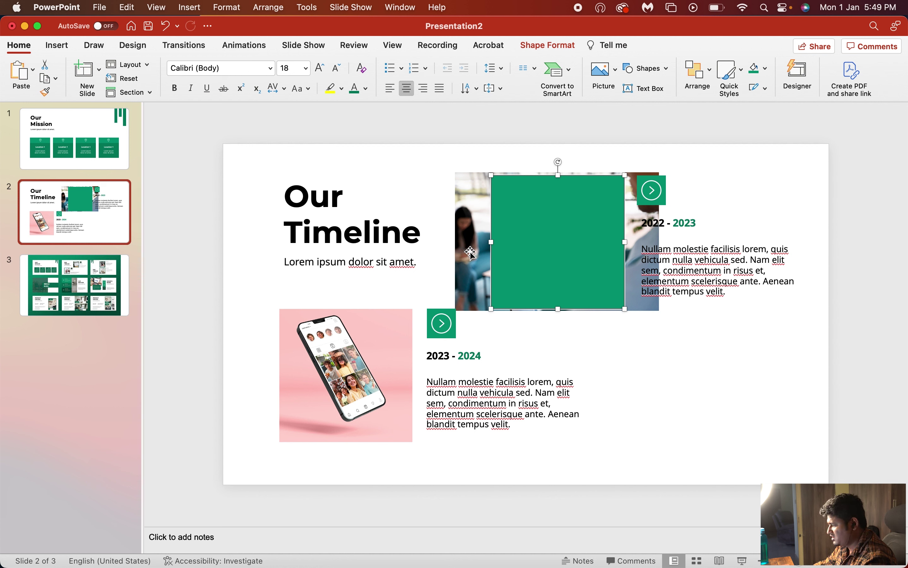
{"action": "left_click", "coordinate": [655, 428]}
{"action": "left_click", "coordinate": [517, 295]}
{"action": "left_click", "coordinate": [535, 255]}
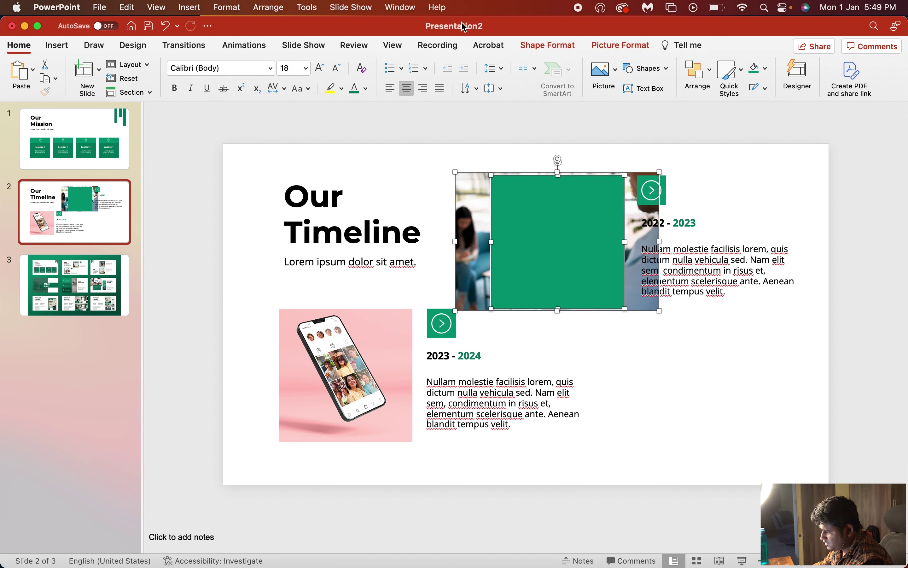
{"action": "left_click", "coordinate": [533, 45]}
{"action": "left_click", "coordinate": [74, 89]}
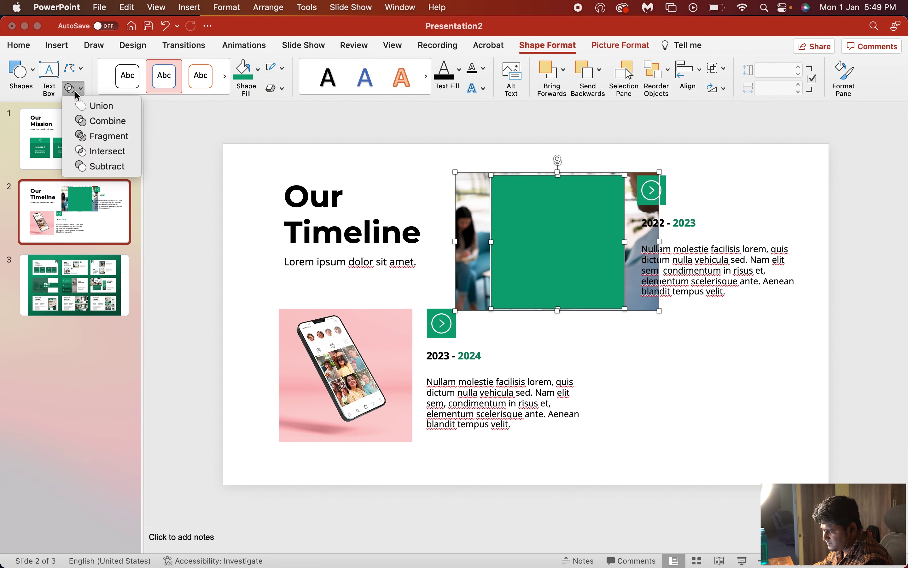
{"action": "left_click", "coordinate": [108, 151]}
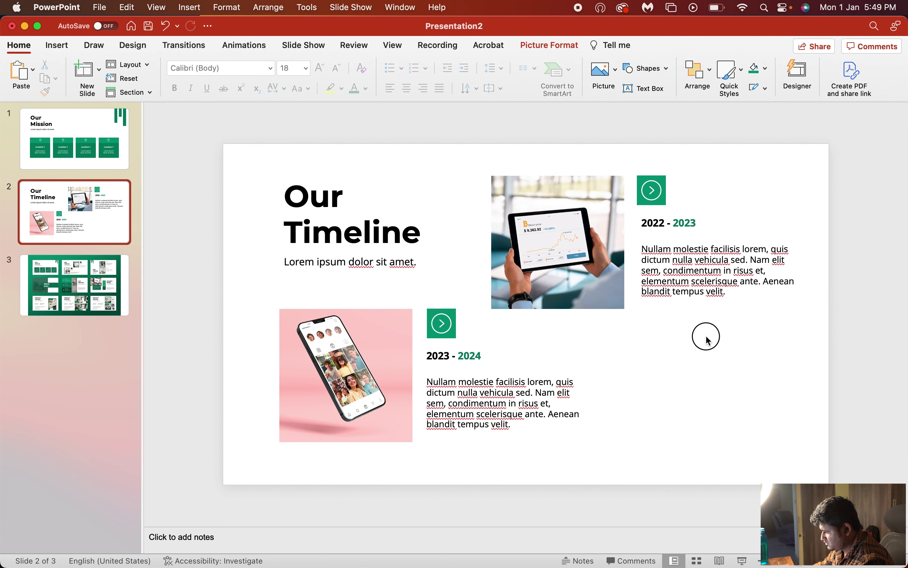
{"action": "left_click", "coordinate": [90, 291]}
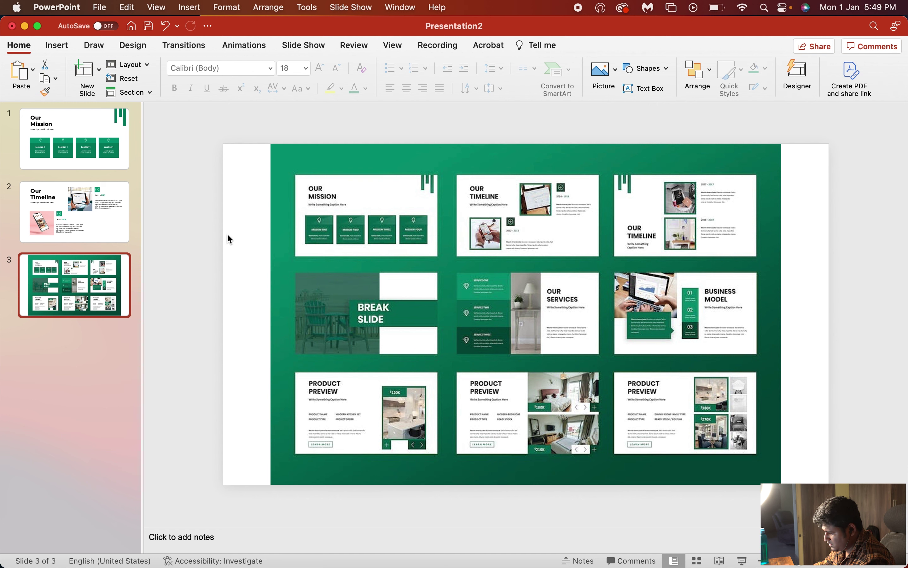
Step: Outline the pink phone photo in the recent green via Picture Border
{"action": "left_click", "coordinate": [100, 214]}
{"action": "left_click", "coordinate": [388, 334]}
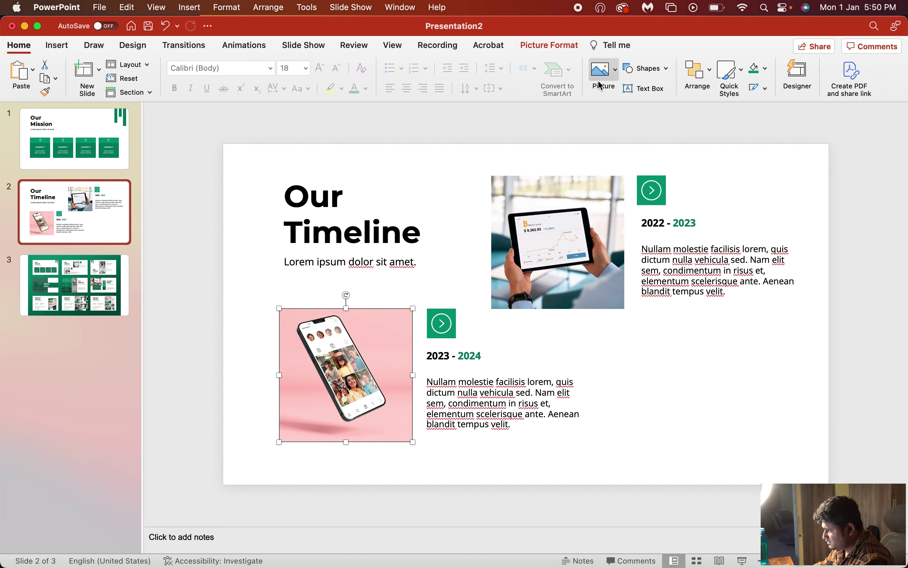
{"action": "left_click", "coordinate": [554, 43]}
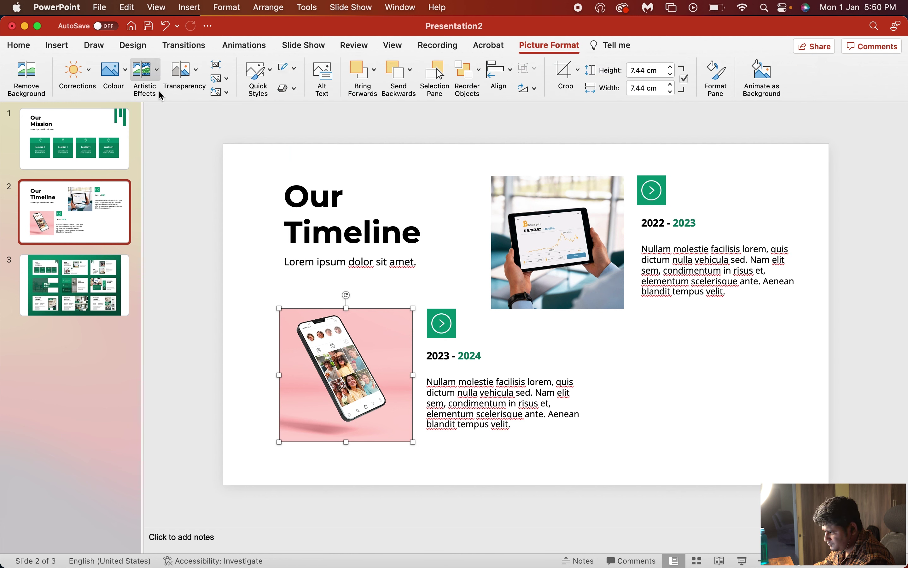
{"action": "left_click", "coordinate": [294, 69]}
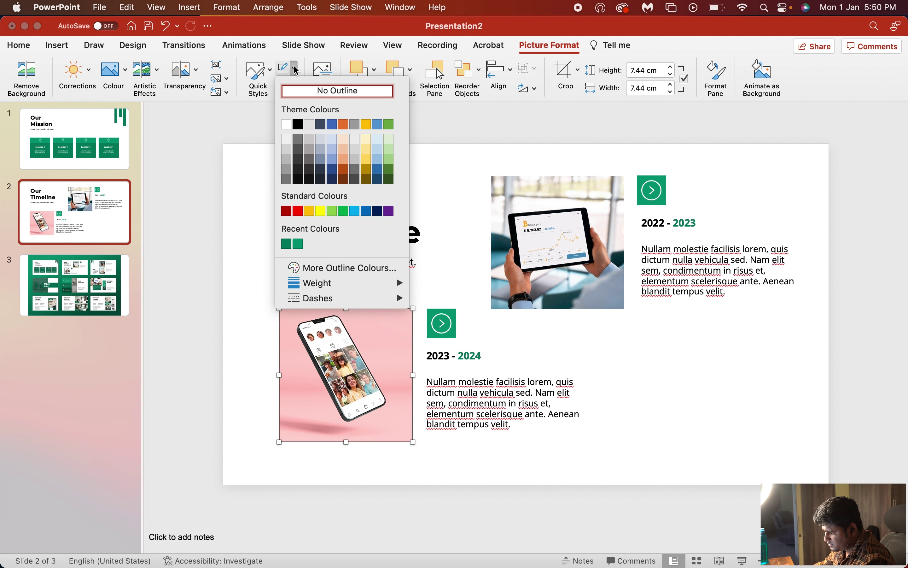
{"action": "left_click", "coordinate": [291, 244]}
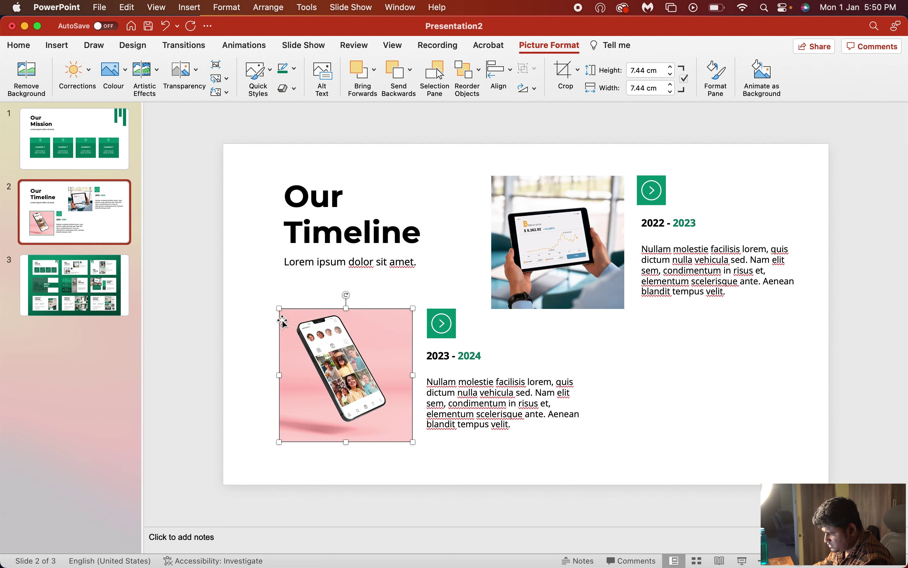
{"action": "left_click", "coordinate": [269, 330]}
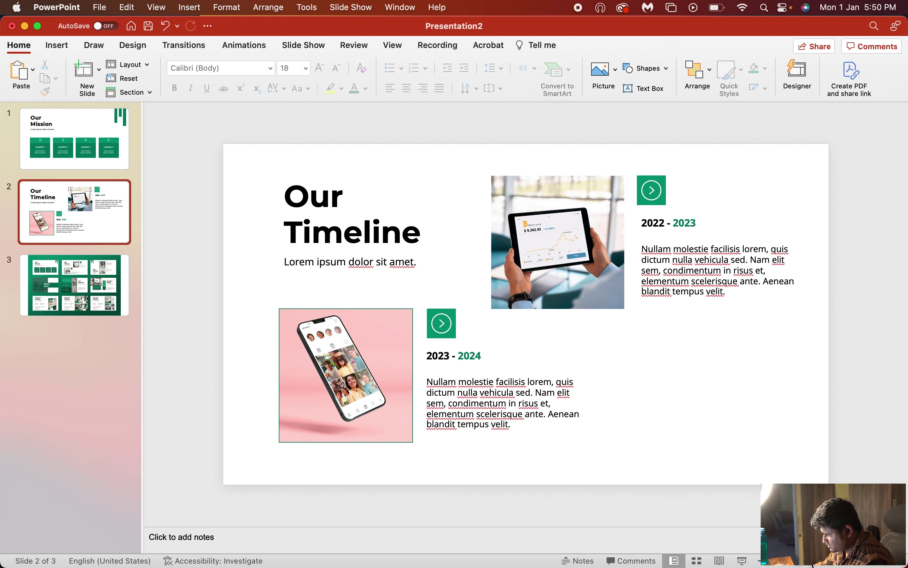
Step: Set the phone photo's outline weight to 3 pt
{"action": "scroll", "coordinate": [531, 313], "scroll_direction": "up", "scroll_amount": 5}
{"action": "left_click", "coordinate": [246, 313]}
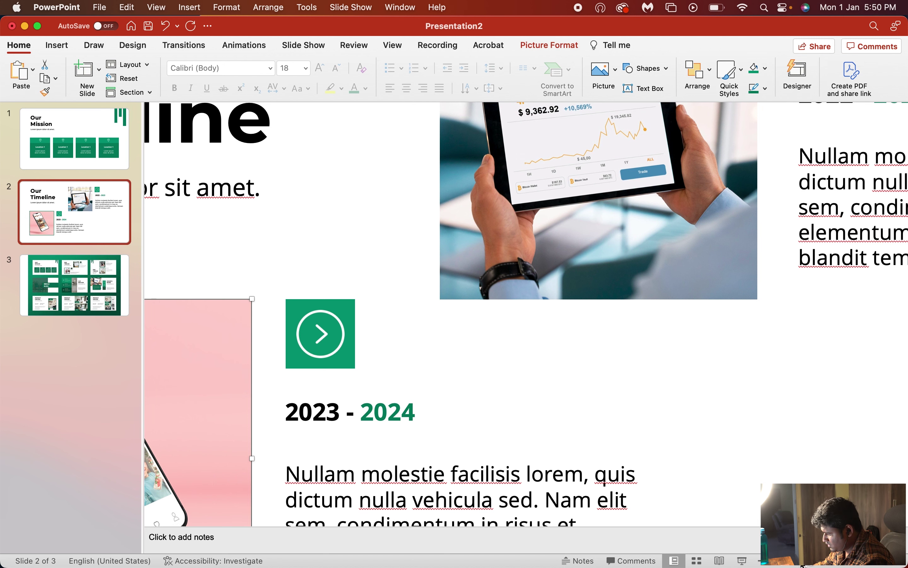
{"action": "scroll", "coordinate": [448, 148], "scroll_direction": "down", "scroll_amount": 5}
{"action": "left_click", "coordinate": [543, 44]}
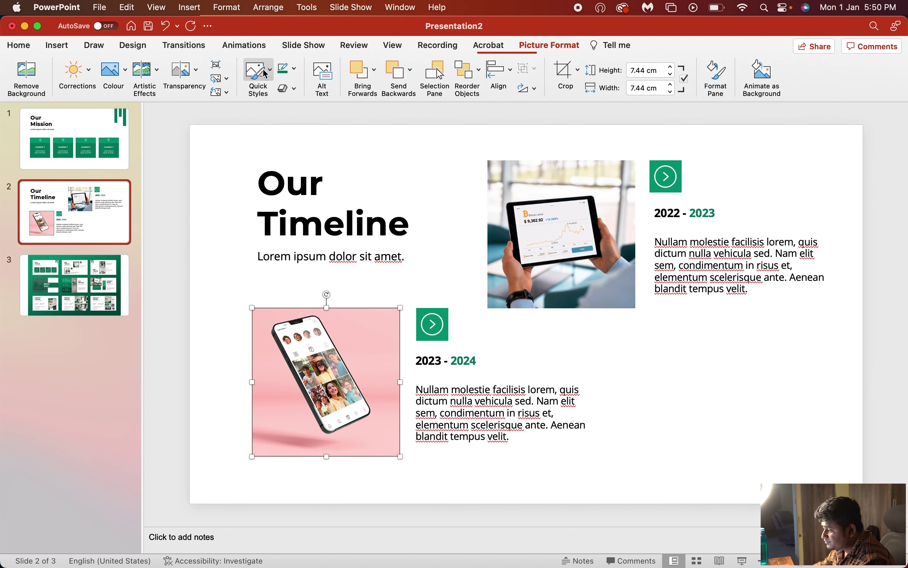
{"action": "left_click", "coordinate": [293, 70]}
{"action": "mouse_move", "coordinate": [334, 283]}
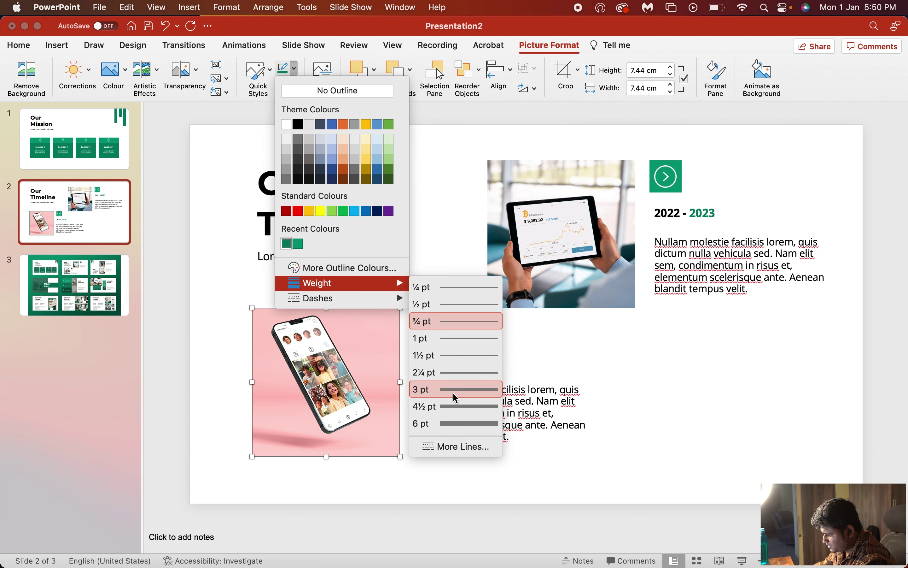
{"action": "left_click", "coordinate": [460, 392]}
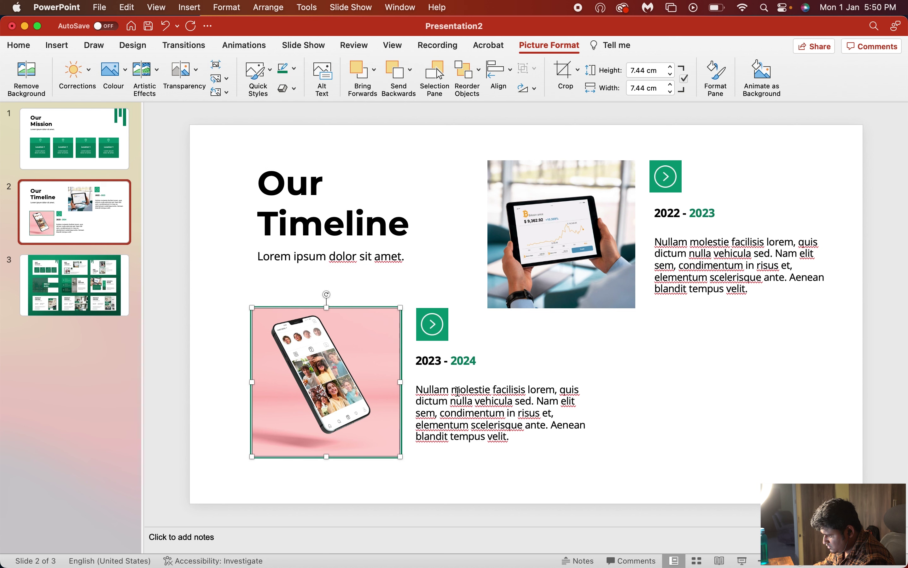
{"action": "left_click", "coordinate": [621, 384]}
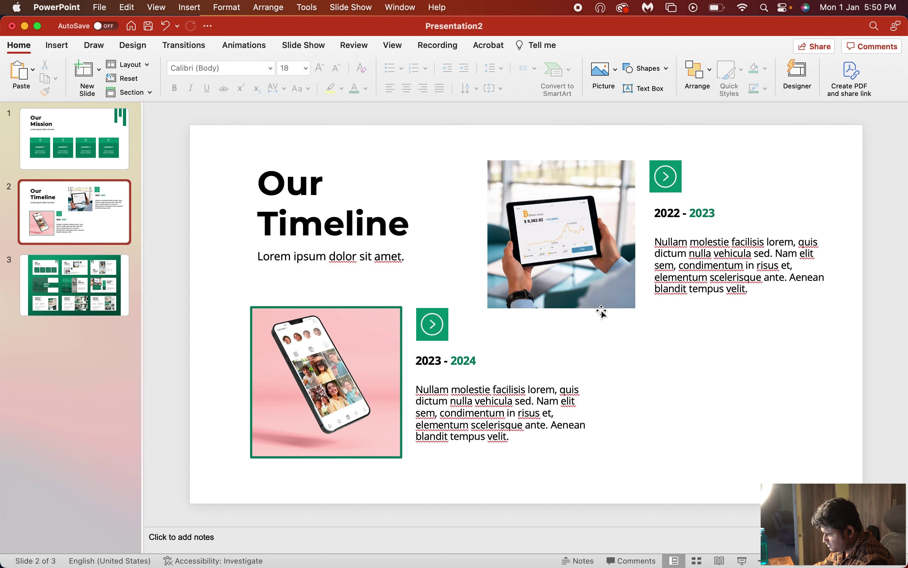
Step: Apply the 3 pt green Picture Border to the Bitcoin tablet photo
{"action": "left_click", "coordinate": [586, 291]}
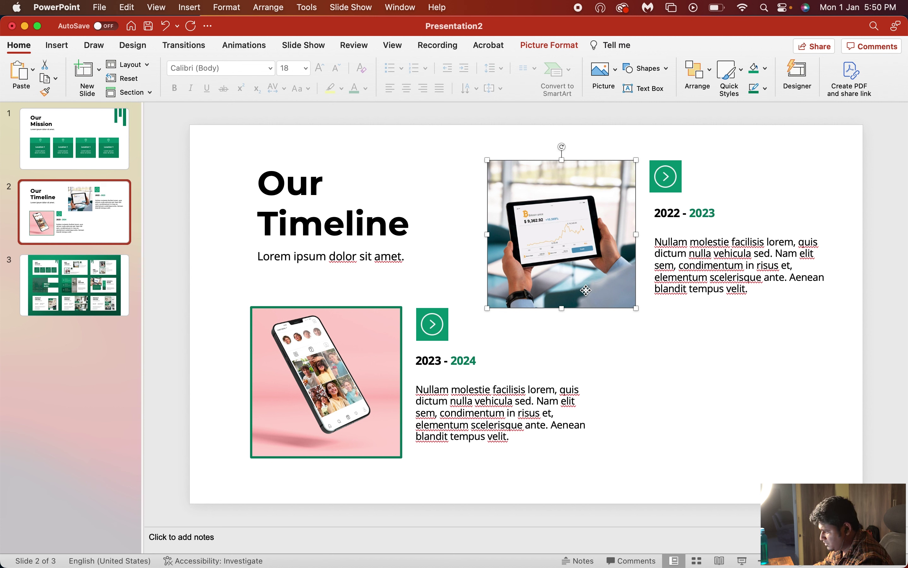
{"action": "left_click", "coordinate": [586, 290]}
{"action": "left_click", "coordinate": [634, 342]}
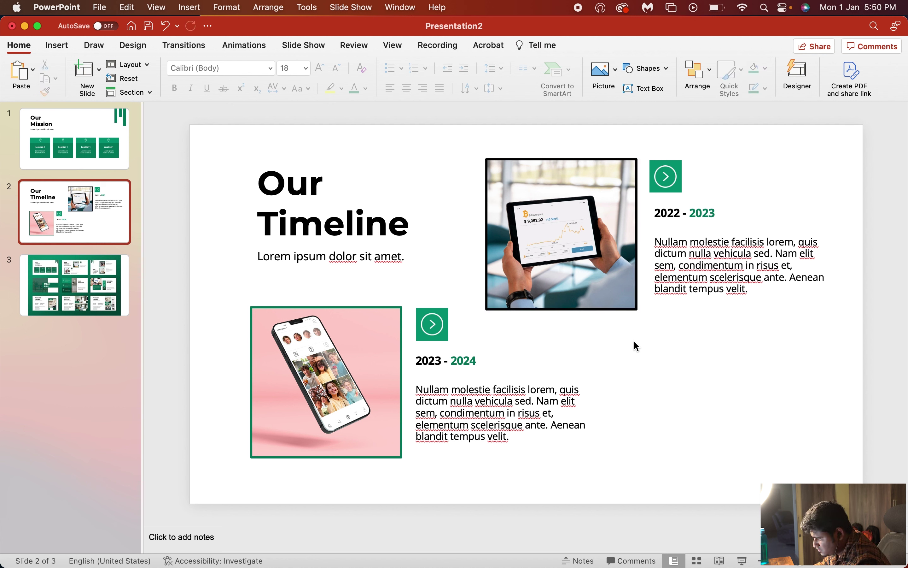
{"action": "left_click", "coordinate": [557, 242]}
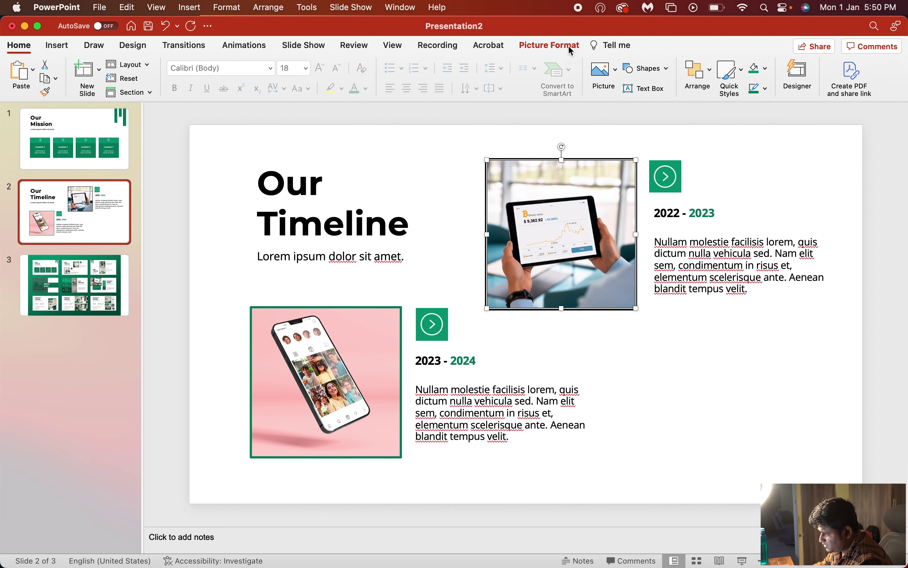
{"action": "left_click", "coordinate": [570, 47]}
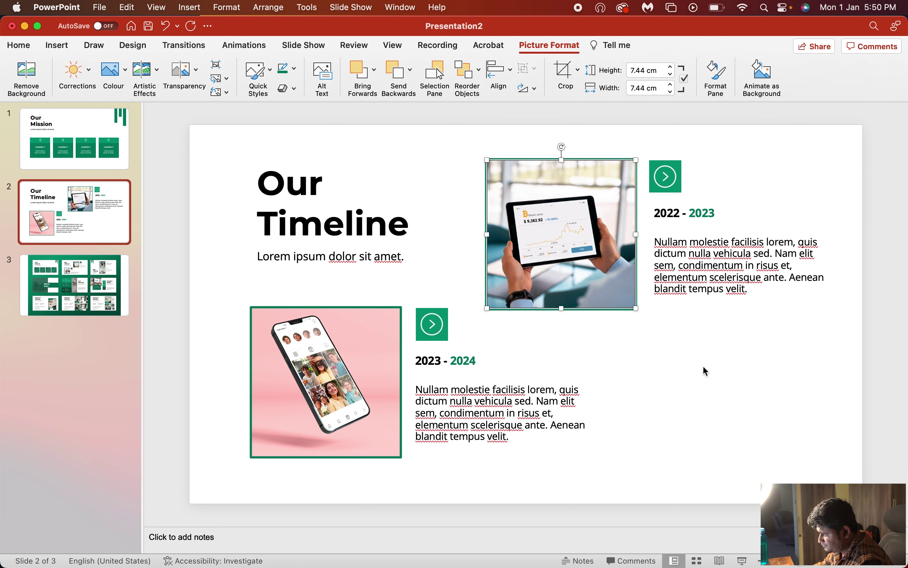
{"action": "left_click", "coordinate": [788, 406]}
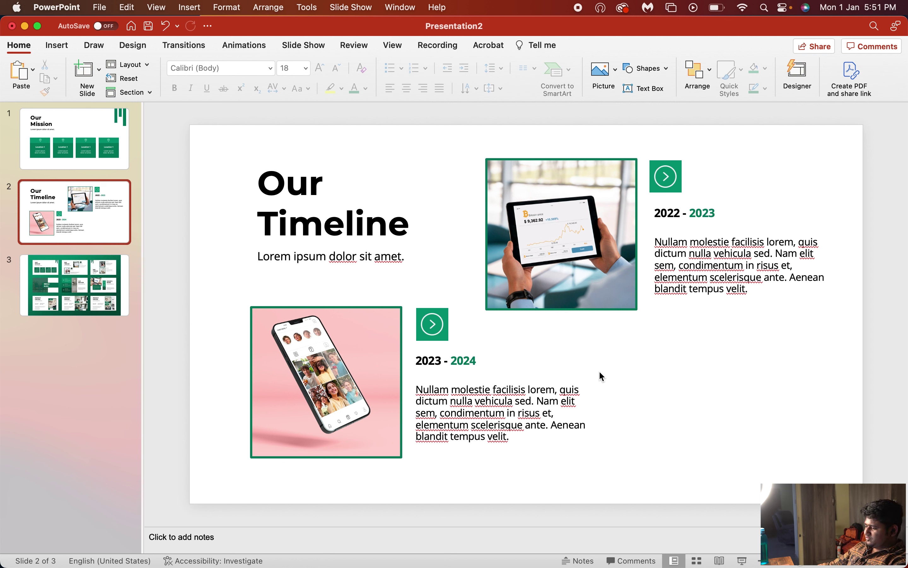
Step: Duplicate slide 2, Our Timeline, with Cmd+D after checking the slide 3 collage
{"action": "left_click", "coordinate": [83, 281]}
{"action": "left_click", "coordinate": [742, 209]}
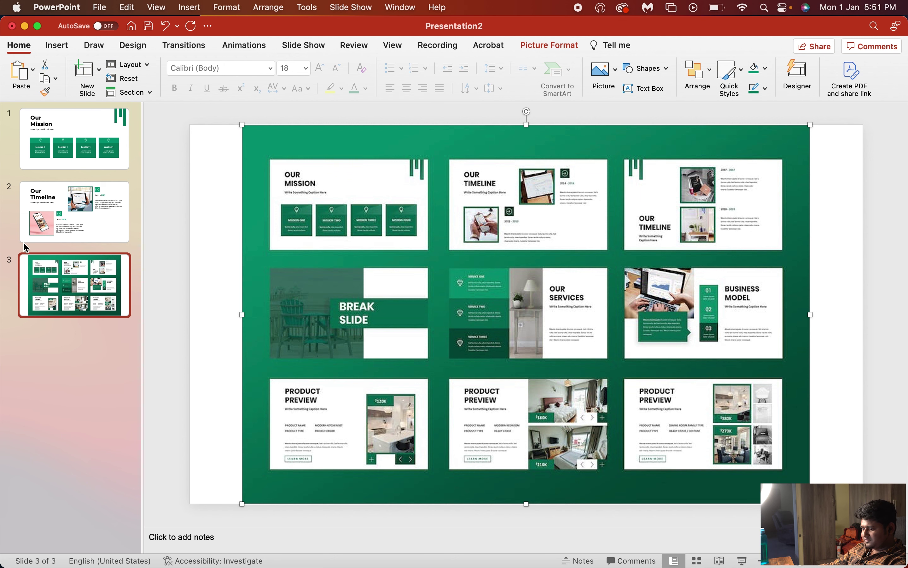
{"action": "left_click", "coordinate": [67, 231]}
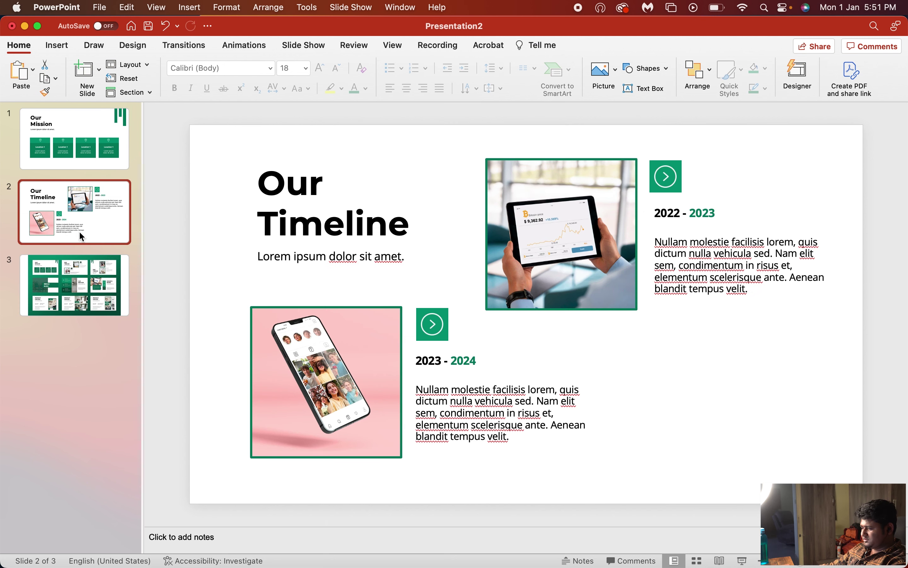
{"action": "key", "text": "super+d"}
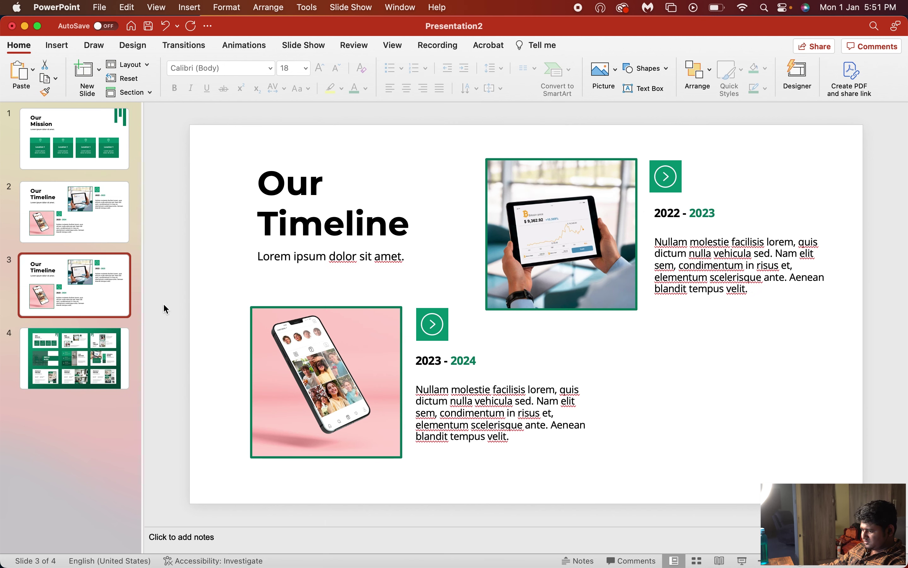
Step: Compare the original and duplicated timeline slides against the slide 4 reference
{"action": "left_click", "coordinate": [97, 345]}
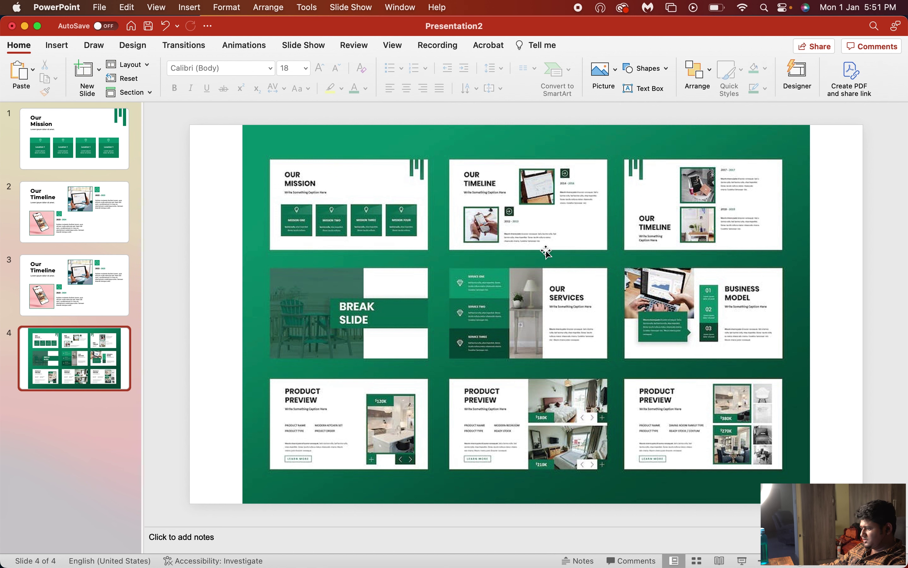
{"action": "left_click", "coordinate": [90, 298]}
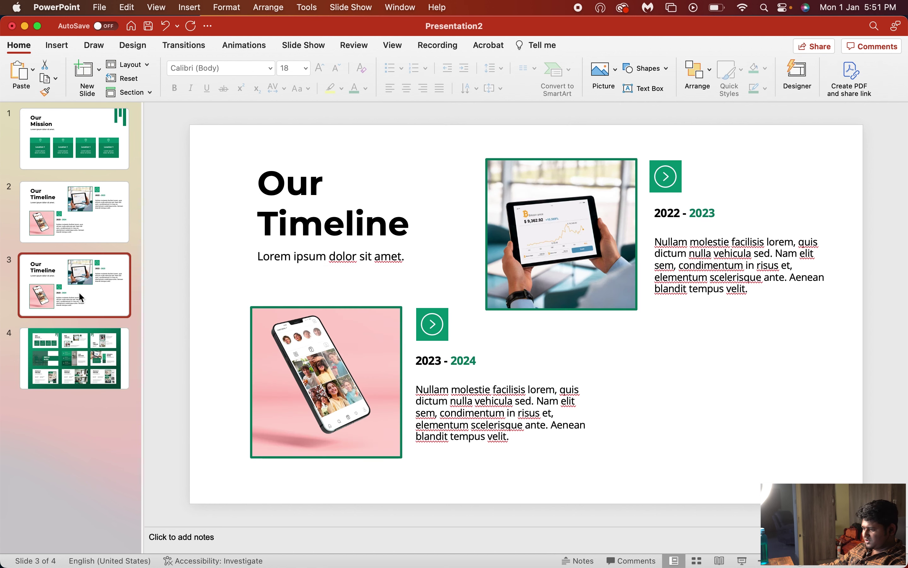
{"action": "left_click", "coordinate": [85, 209]}
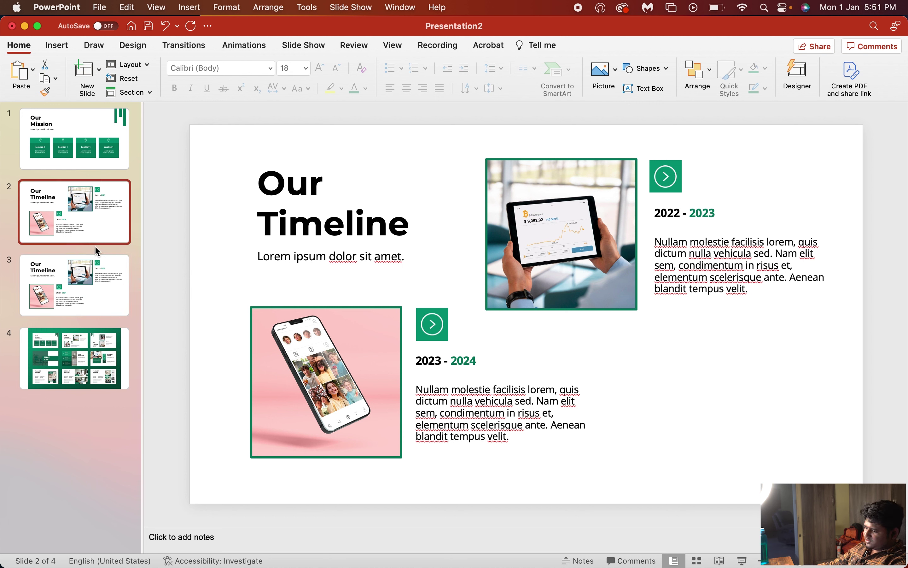
{"action": "left_click", "coordinate": [97, 269]}
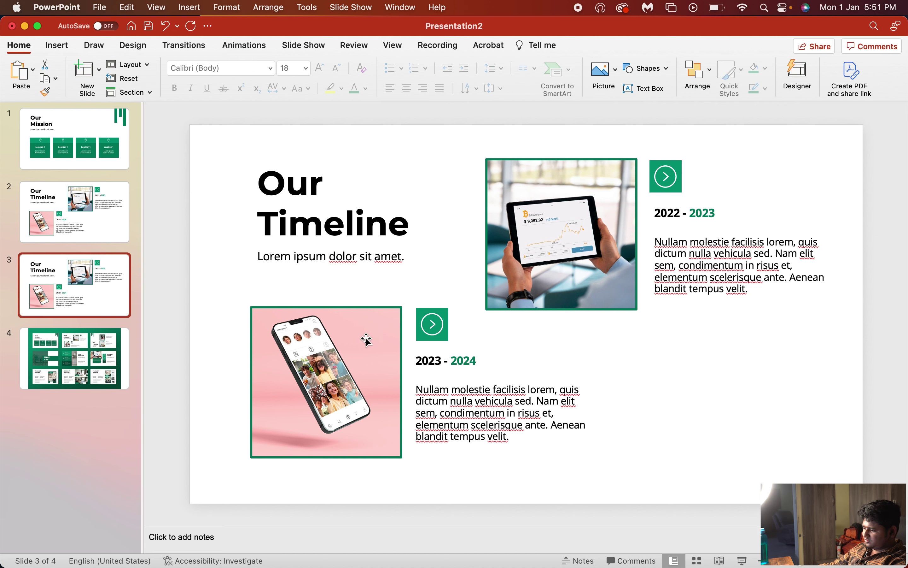
{"action": "left_click", "coordinate": [375, 349]}
{"action": "left_click", "coordinate": [521, 274], "text": "shift"}
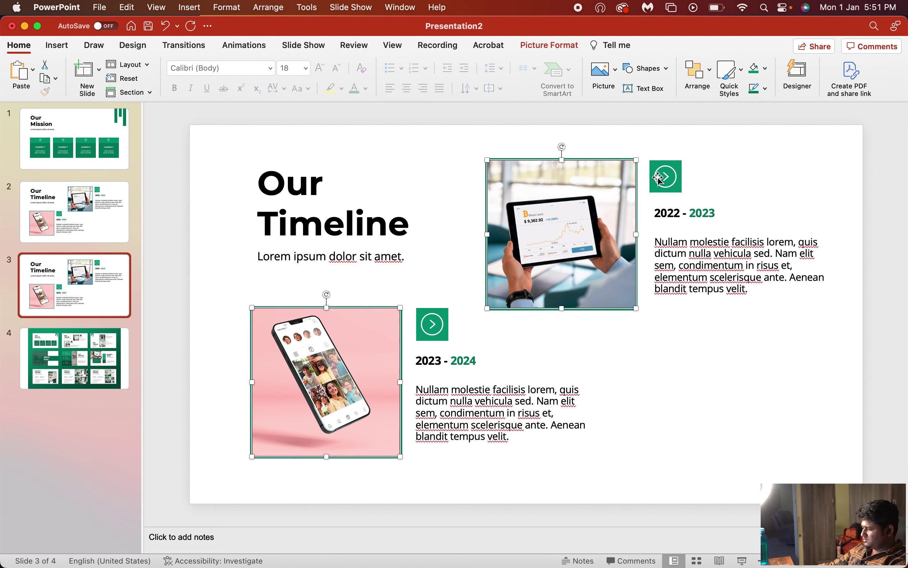
{"action": "left_click", "coordinate": [541, 360]}
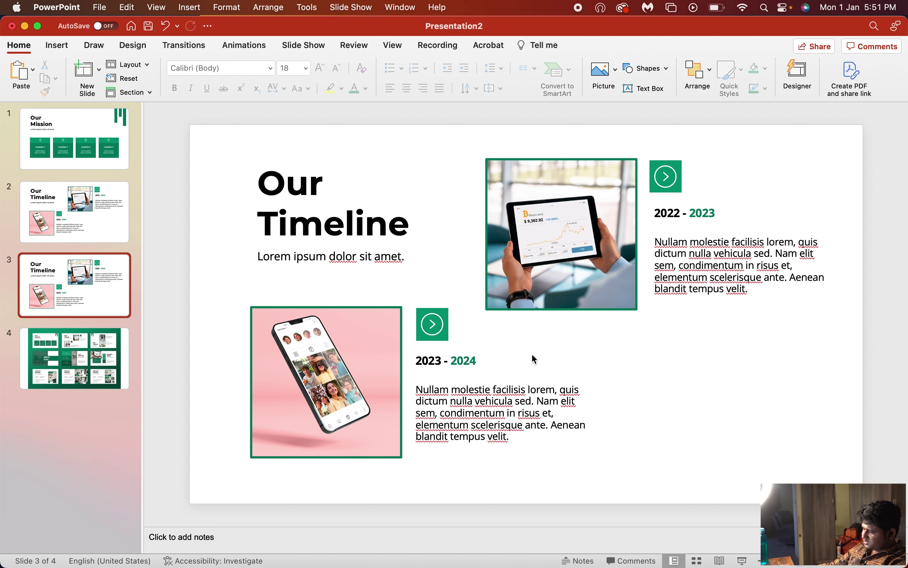
Step: Delete both green arrow icons and their green squares on the duplicated slide
{"action": "left_click", "coordinate": [432, 326]}
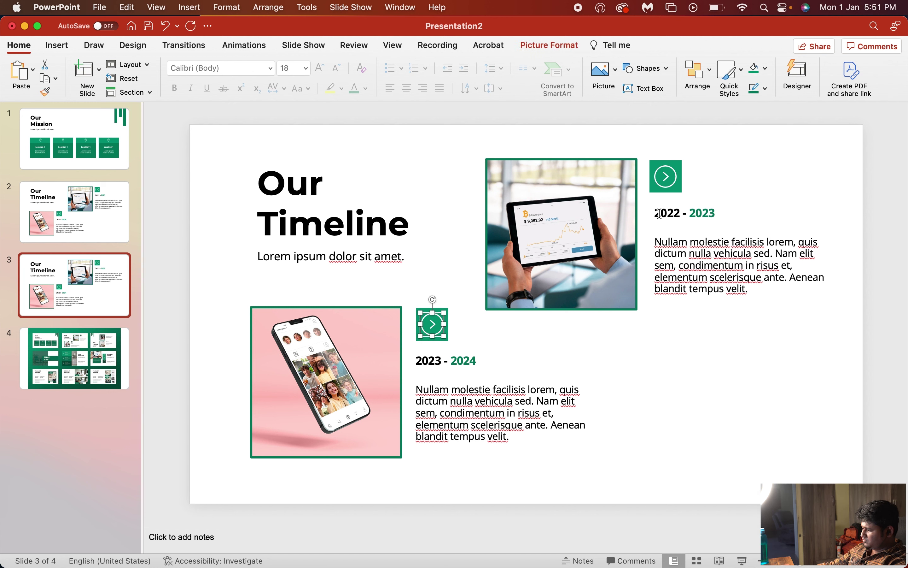
{"action": "left_click", "coordinate": [664, 181], "text": "shift"}
{"action": "key", "text": "Delete"}
{"action": "left_click", "coordinate": [664, 180]}
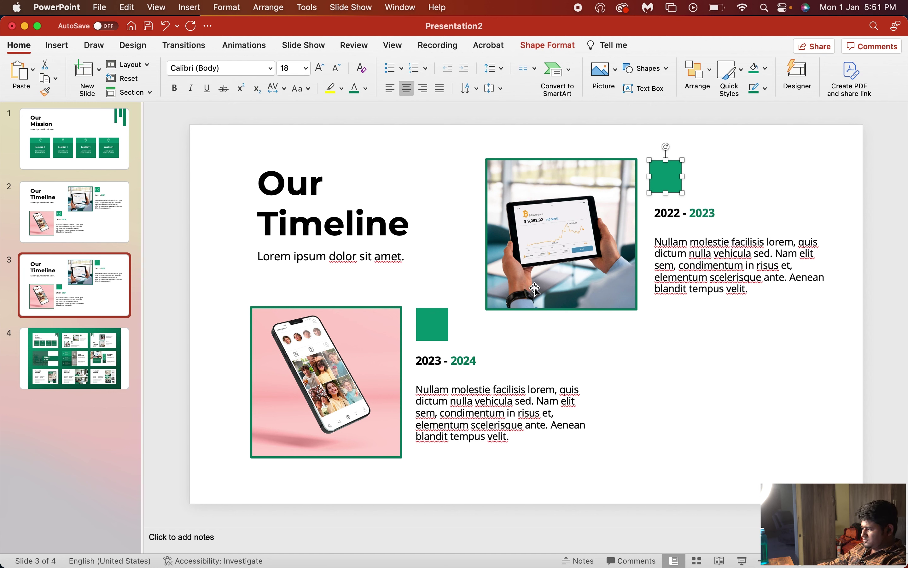
{"action": "left_click", "coordinate": [445, 317], "text": "shift"}
{"action": "key", "text": "Delete"}
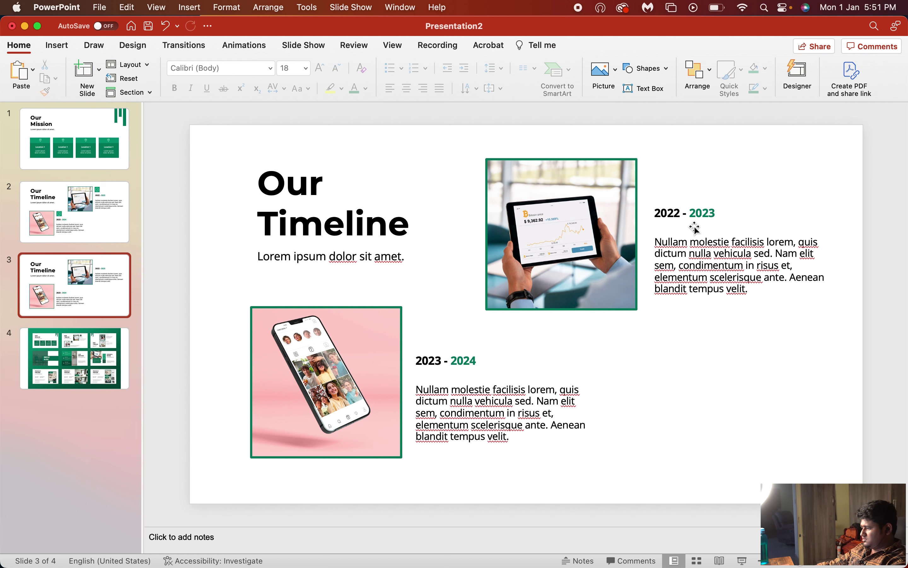
Step: Raise the 2022 - 2023 heading and body text to the tablet photo's top
{"action": "left_click", "coordinate": [683, 212]}
{"action": "left_click", "coordinate": [705, 292], "text": "shift"}
{"action": "left_click_drag", "start_coordinate": [701, 294], "coordinate": [702, 250]}
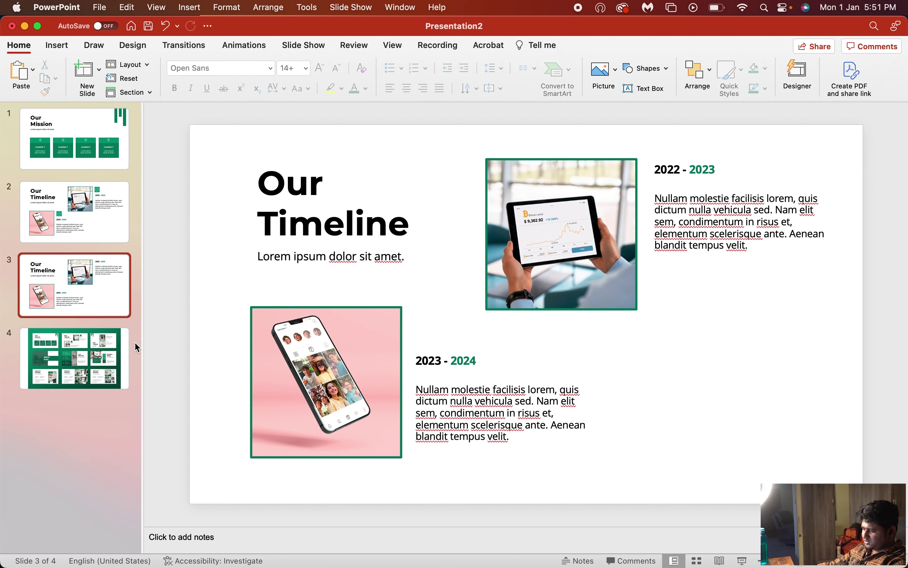
{"action": "left_click", "coordinate": [94, 348]}
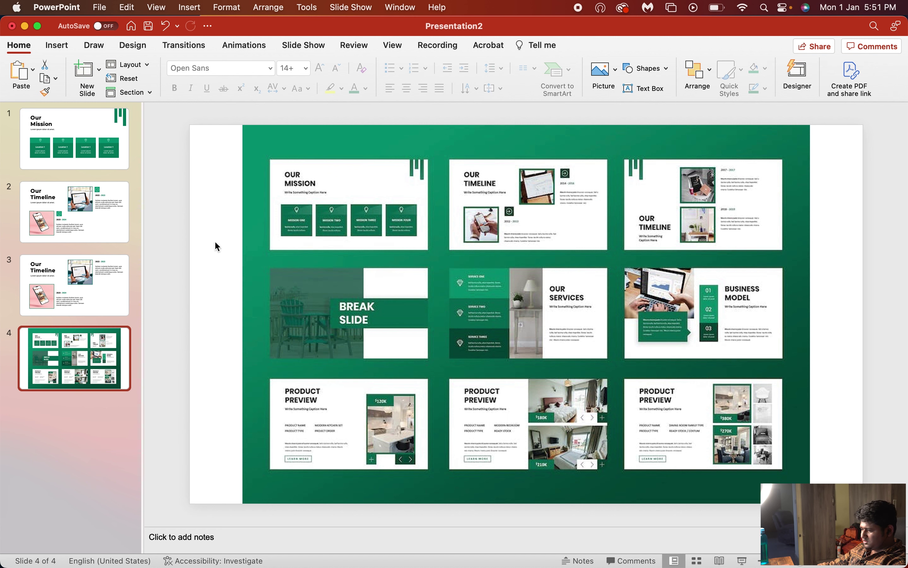
Step: Move the phone photo and 2023 - 2024 text beneath the tablet photo
{"action": "left_click", "coordinate": [131, 271]}
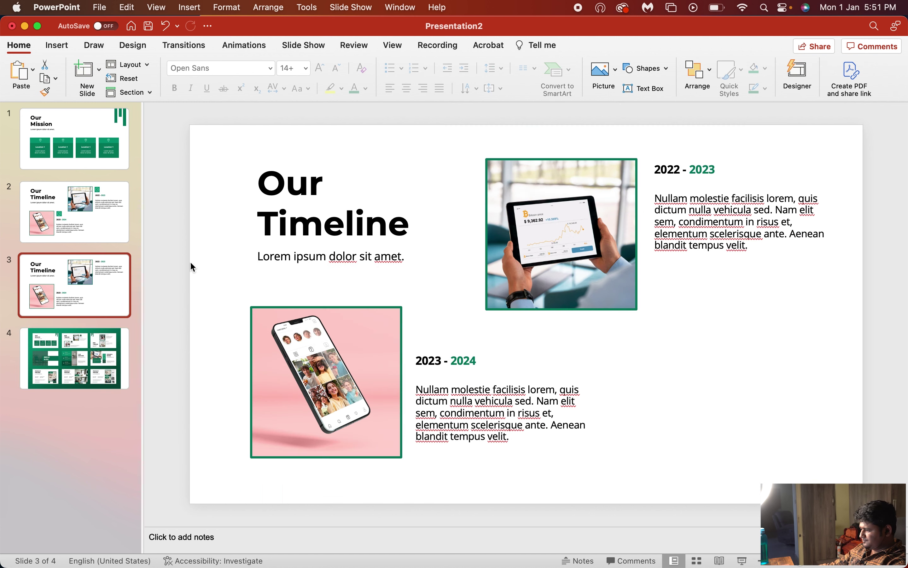
{"action": "left_click", "coordinate": [462, 365]}
{"action": "left_click", "coordinate": [470, 401], "text": "shift"}
{"action": "left_click_drag", "start_coordinate": [482, 448], "coordinate": [482, 402]}
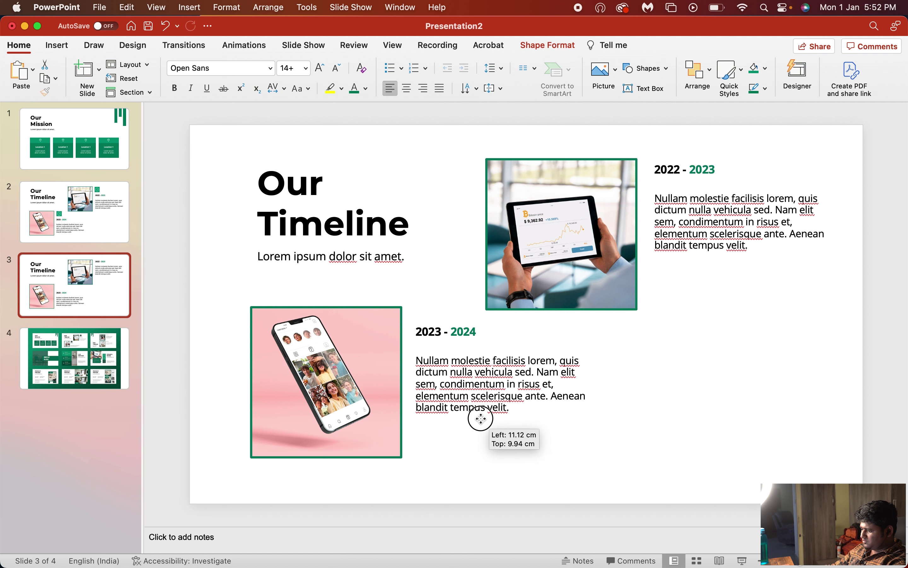
{"action": "left_click_drag", "start_coordinate": [482, 402], "coordinate": [662, 422]}
{"action": "left_click", "coordinate": [398, 397], "text": "shift"}
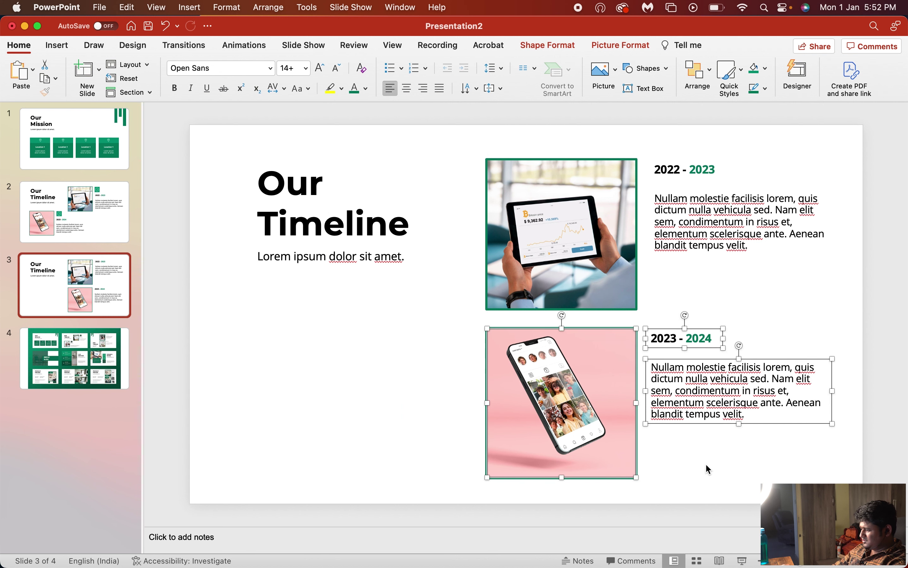
{"action": "left_click", "coordinate": [705, 466]}
Step: Nudge the whole right-side photo-and-text stack up slightly, then select title and subtitle
{"action": "left_click", "coordinate": [600, 432]}
{"action": "left_click", "coordinate": [670, 359], "text": "shift"}
{"action": "left_click", "coordinate": [673, 342], "text": "shift"}
{"action": "left_click", "coordinate": [619, 296], "text": "shift"}
{"action": "left_click", "coordinate": [705, 229], "text": "shift"}
{"action": "left_click", "coordinate": [679, 172], "text": "shift"}
{"action": "left_click_drag", "start_coordinate": [690, 194], "coordinate": [689, 188]}
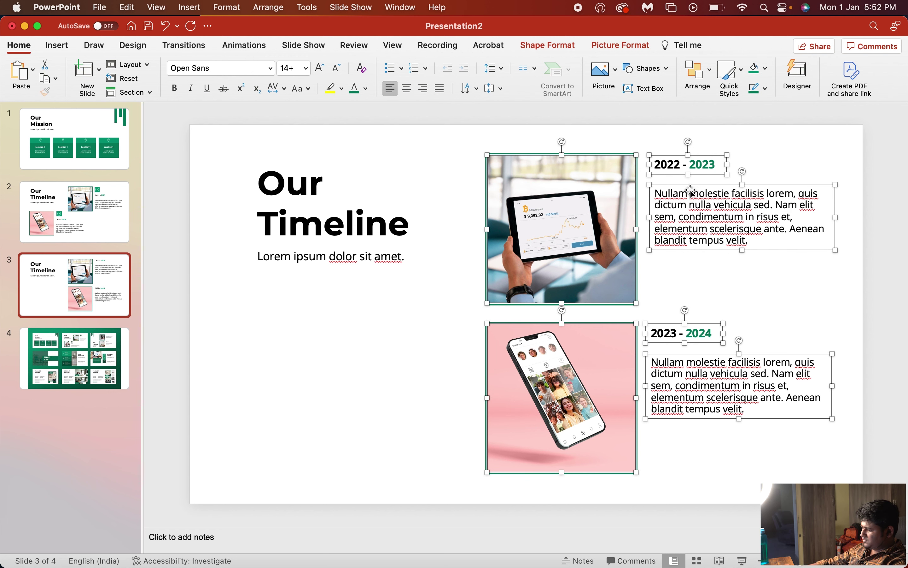
{"action": "left_click", "coordinate": [826, 330]}
{"action": "left_click", "coordinate": [367, 293]}
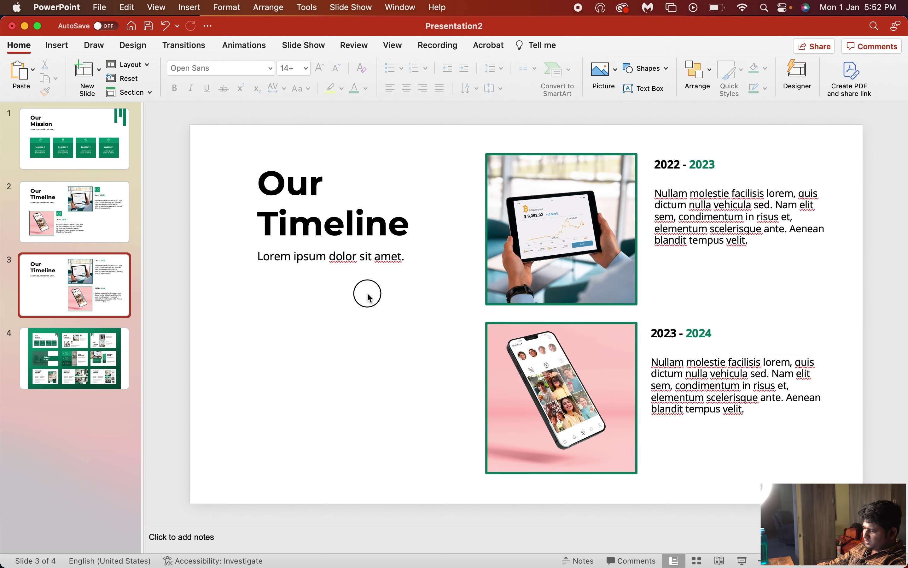
{"action": "left_click", "coordinate": [284, 229]}
{"action": "left_click", "coordinate": [304, 259], "text": "shift"}
Step: Place the Our Timeline title and subtitle at slide 3's bottom-left using smart guides
{"action": "left_click_drag", "start_coordinate": [304, 259], "coordinate": [332, 436]}
{"action": "left_click", "coordinate": [357, 451]}
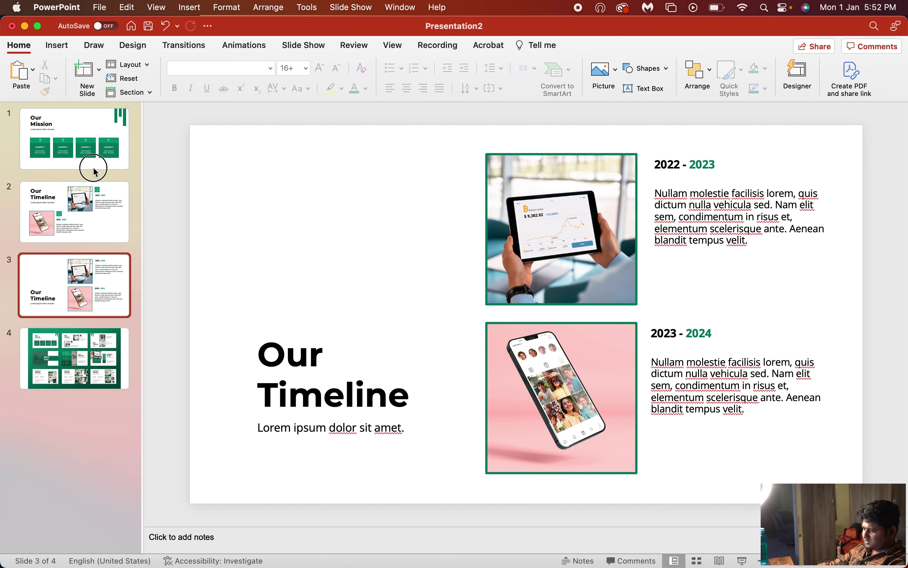
{"action": "left_click", "coordinate": [93, 171]}
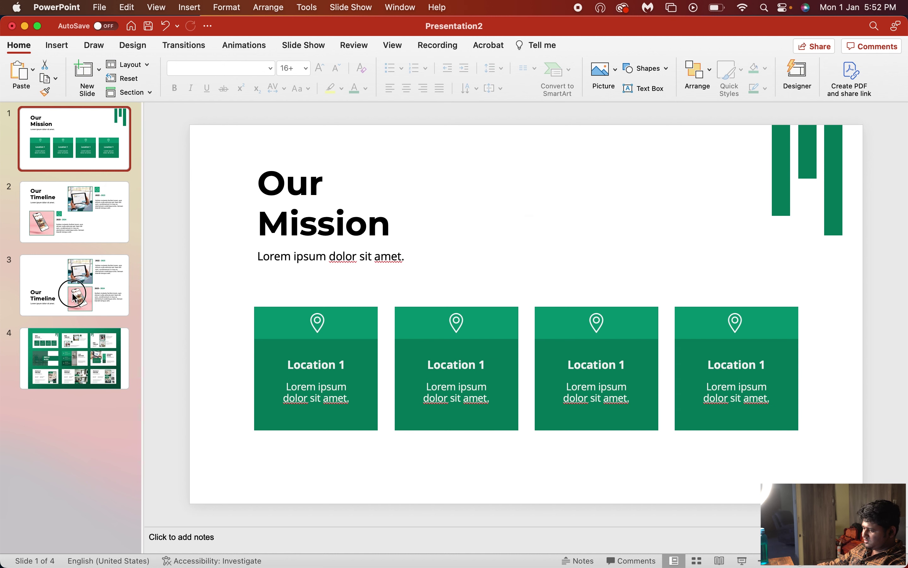
{"action": "left_click", "coordinate": [73, 296]}
{"action": "left_click", "coordinate": [386, 387]}
{"action": "left_click", "coordinate": [355, 428], "text": "shift"}
{"action": "mouse_move", "coordinate": [362, 438]}
{"action": "left_mouse_down"}
{"action": "mouse_move", "coordinate": [379, 230]}
{"action": "mouse_move", "coordinate": [349, 423]}
{"action": "left_mouse_up"}
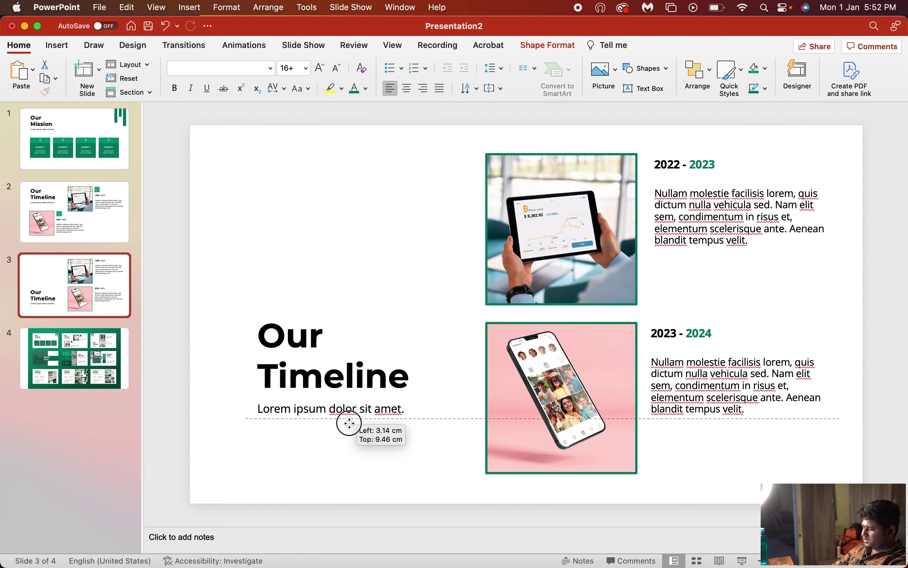
{"action": "mouse_move", "coordinate": [349, 423]}
{"action": "left_mouse_down"}
{"action": "mouse_move", "coordinate": [322, 427]}
{"action": "mouse_move", "coordinate": [356, 273]}
{"action": "mouse_move", "coordinate": [357, 438]}
{"action": "left_mouse_up"}
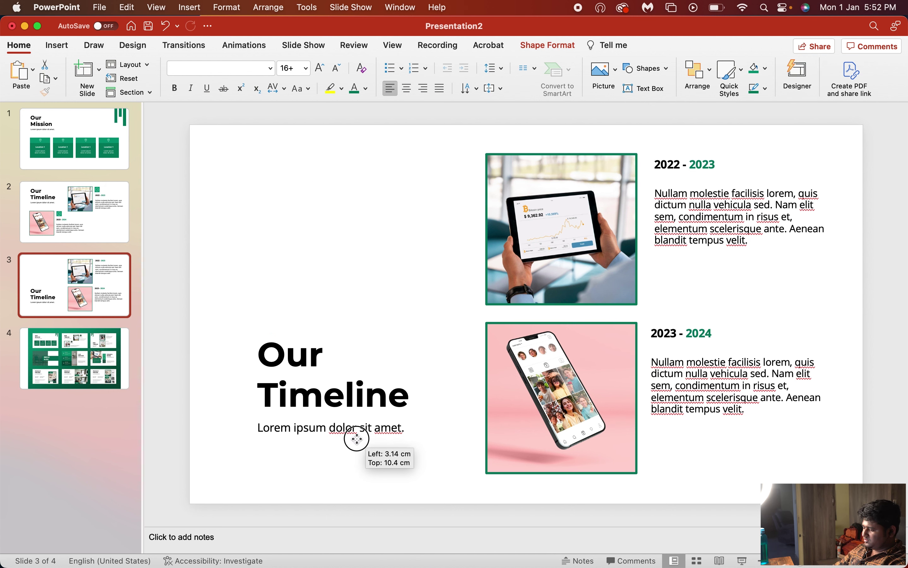
{"action": "left_click_drag", "start_coordinate": [357, 438], "coordinate": [358, 431]}
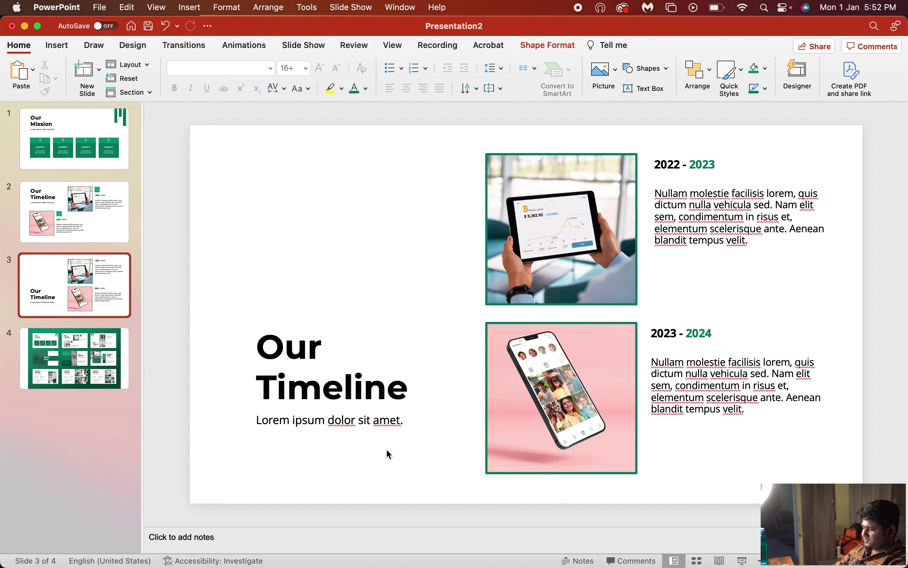
{"action": "left_click", "coordinate": [387, 450]}
{"action": "left_click", "coordinate": [93, 157]}
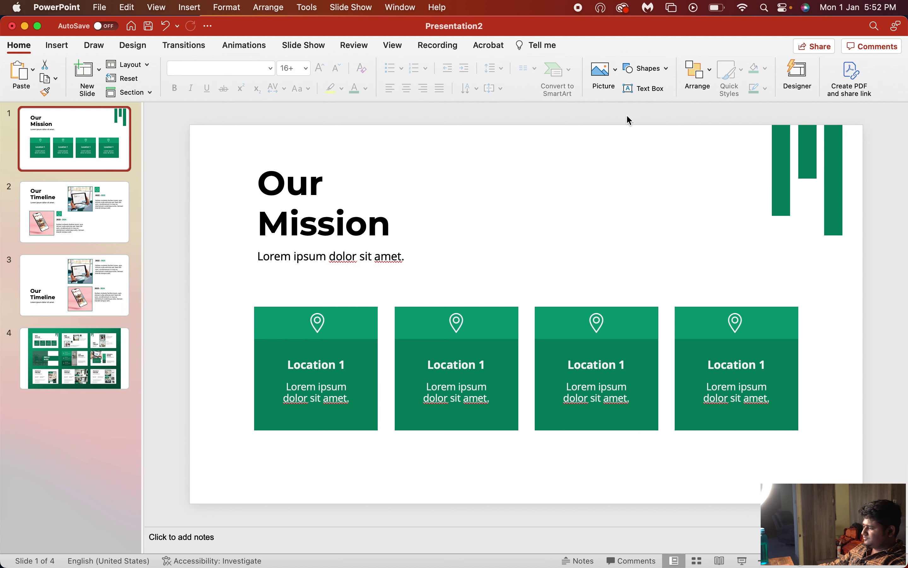
Step: Copy the three green bars from Our Mission and paste them top-left on slide 3
{"action": "left_click", "coordinate": [778, 164]}
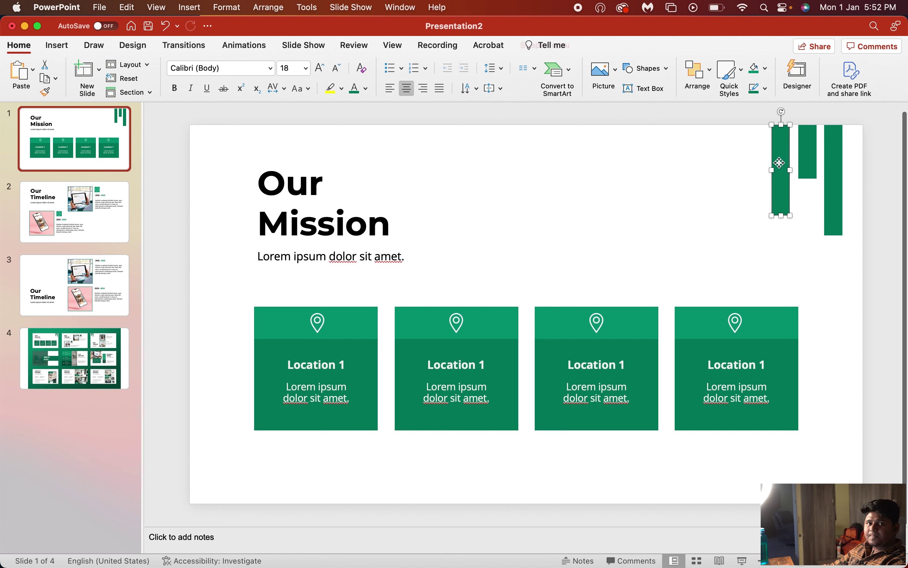
{"action": "left_click", "coordinate": [806, 161], "text": "shift"}
{"action": "left_click", "coordinate": [829, 174], "text": "shift"}
{"action": "key", "text": "super+c"}
{"action": "left_click", "coordinate": [72, 268]}
{"action": "key", "text": "super+v"}
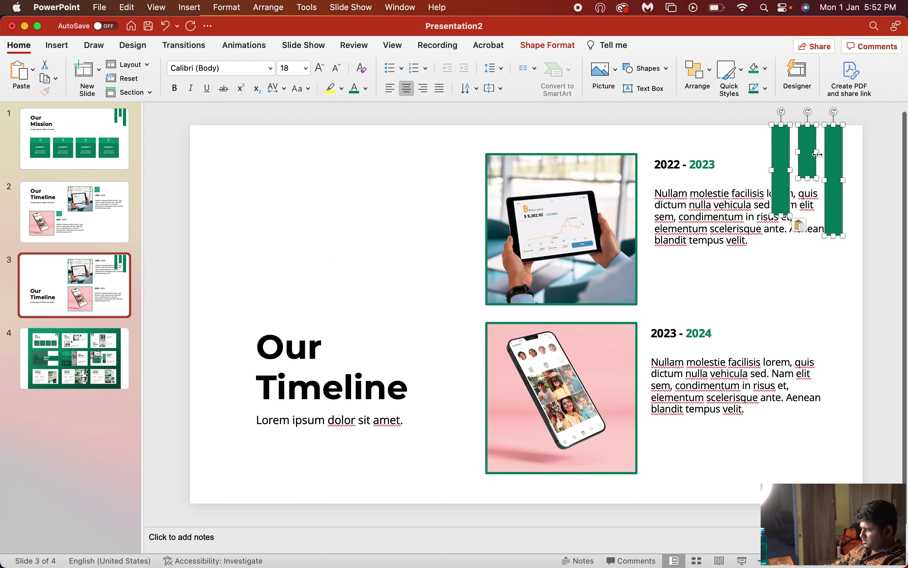
{"action": "left_click_drag", "start_coordinate": [829, 157], "coordinate": [277, 176]}
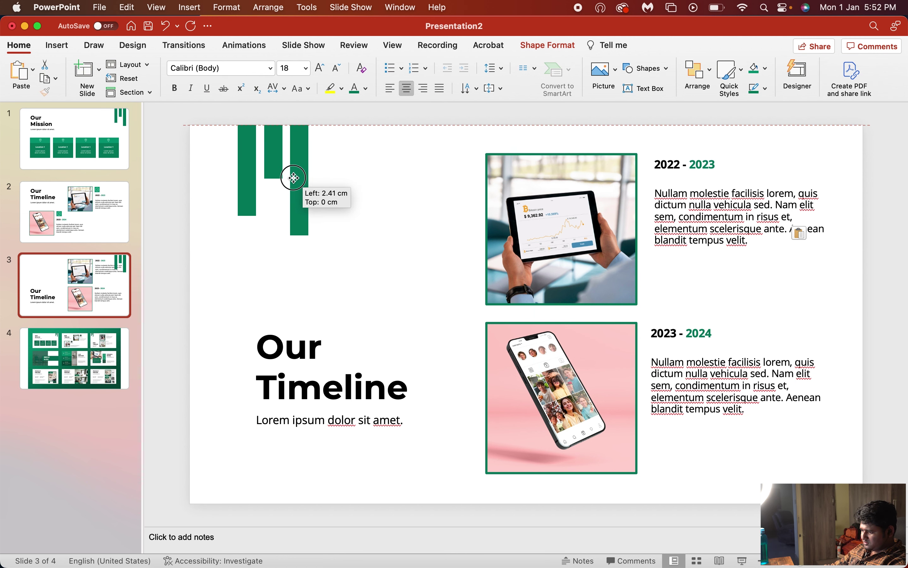
{"action": "left_click", "coordinate": [310, 207]}
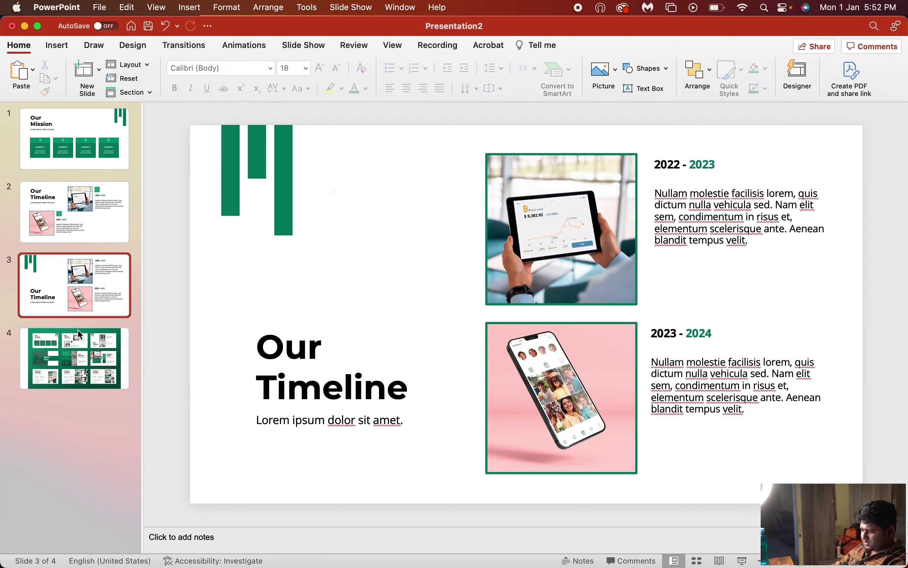
Step: Compare slide 3 with the slide 4 template and return to slide 3
{"action": "left_click", "coordinate": [66, 347]}
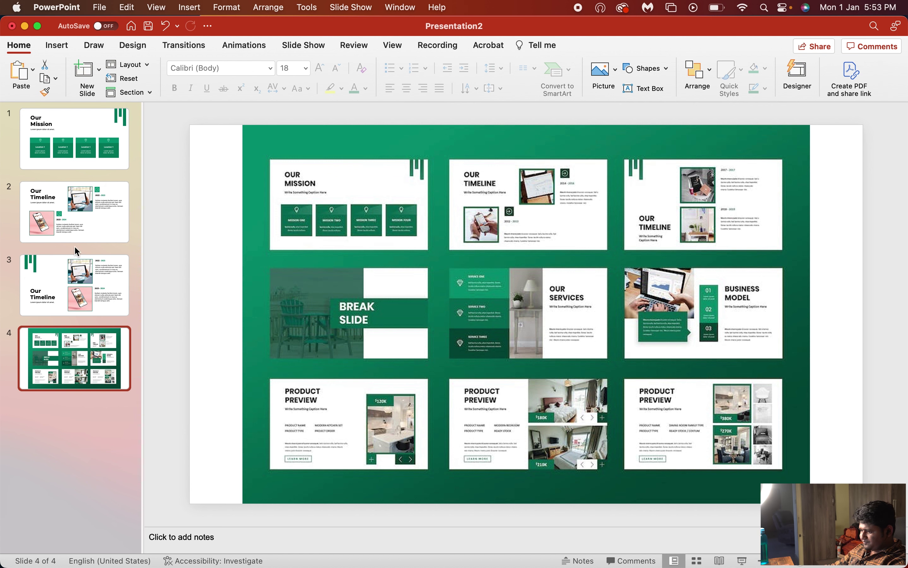
{"action": "left_click", "coordinate": [83, 279]}
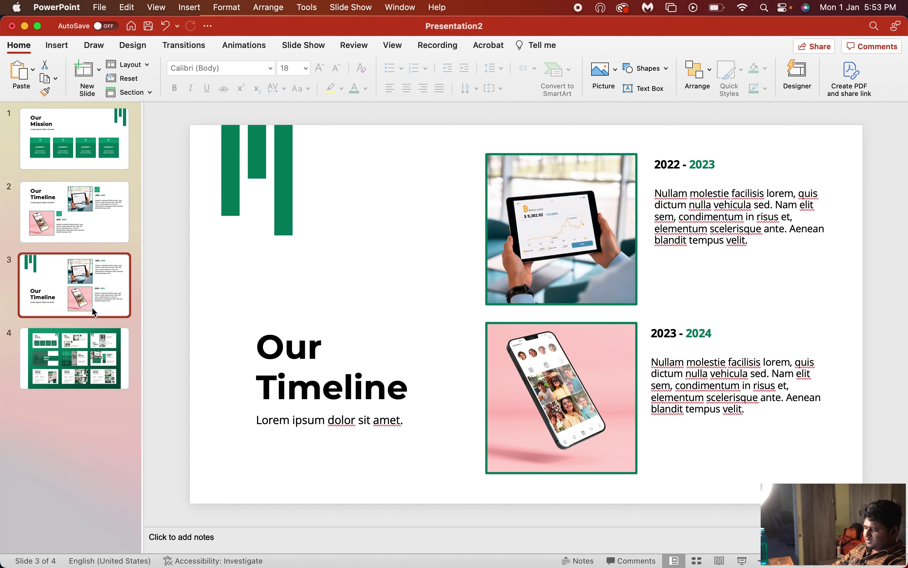
{"action": "left_click", "coordinate": [98, 389]}
{"action": "left_click", "coordinate": [460, 256]}
{"action": "left_click", "coordinate": [106, 249]}
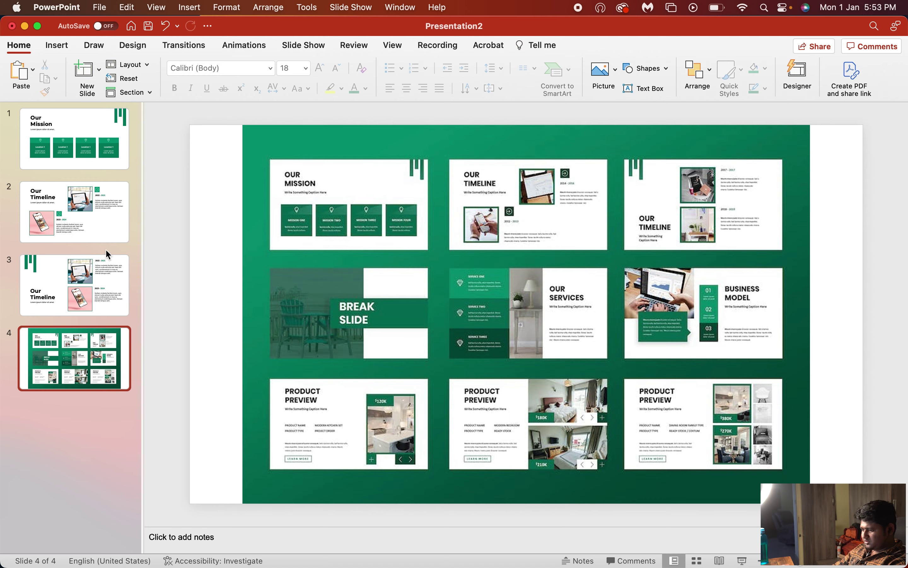
{"action": "left_click", "coordinate": [57, 280]}
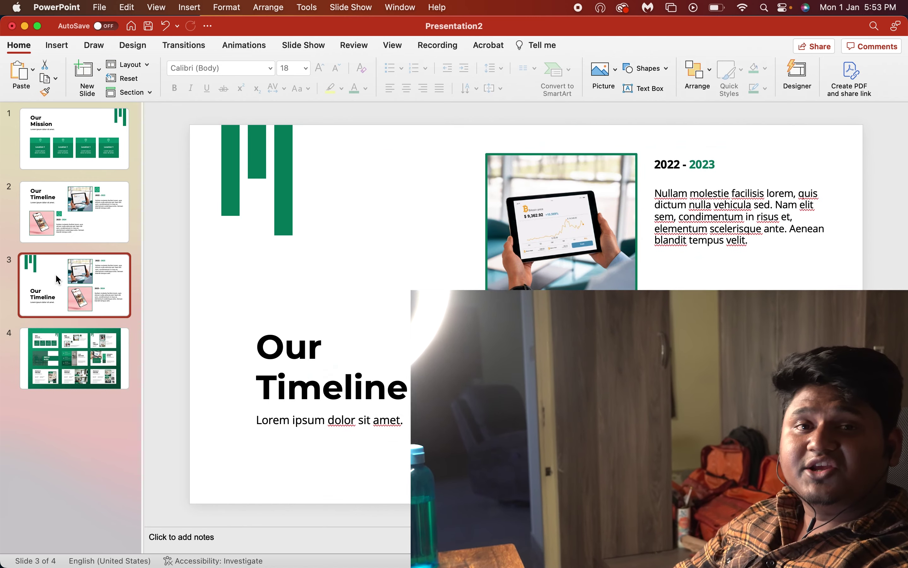